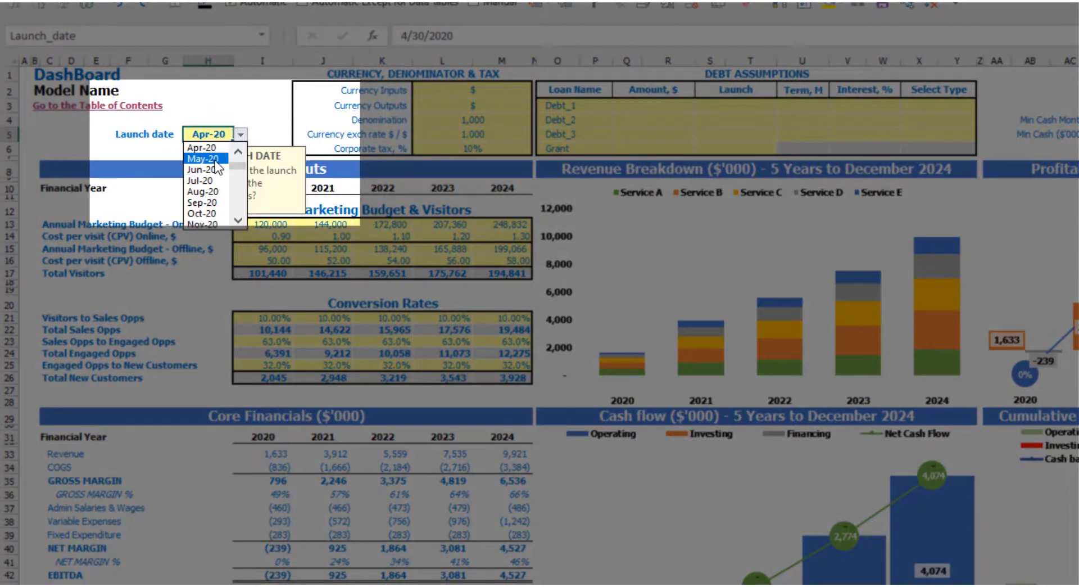
Set the business launch date to May-20
left_click(216, 161)
left_click(228, 94)
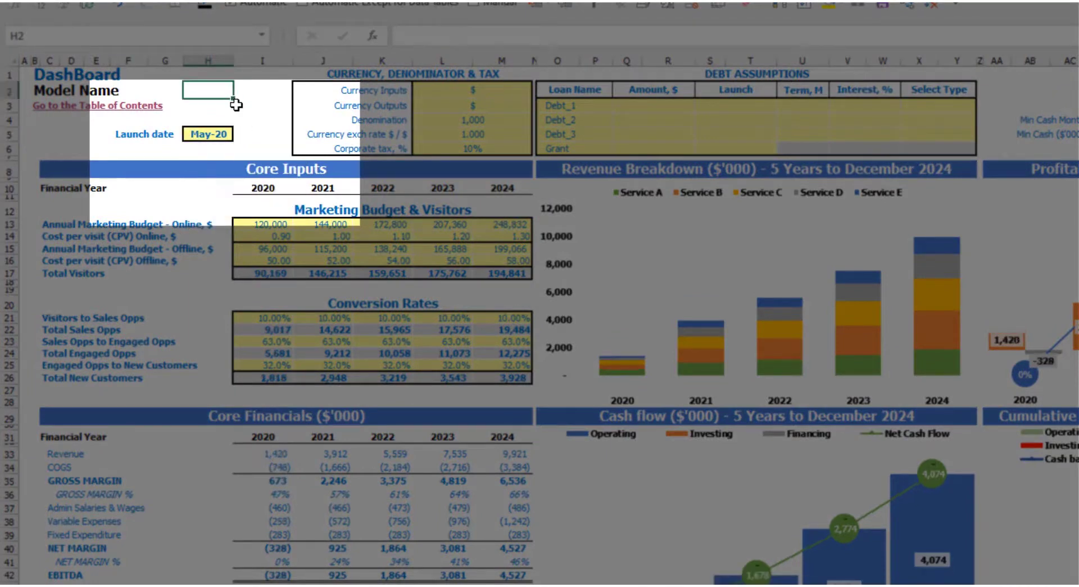
left_click(215, 137)
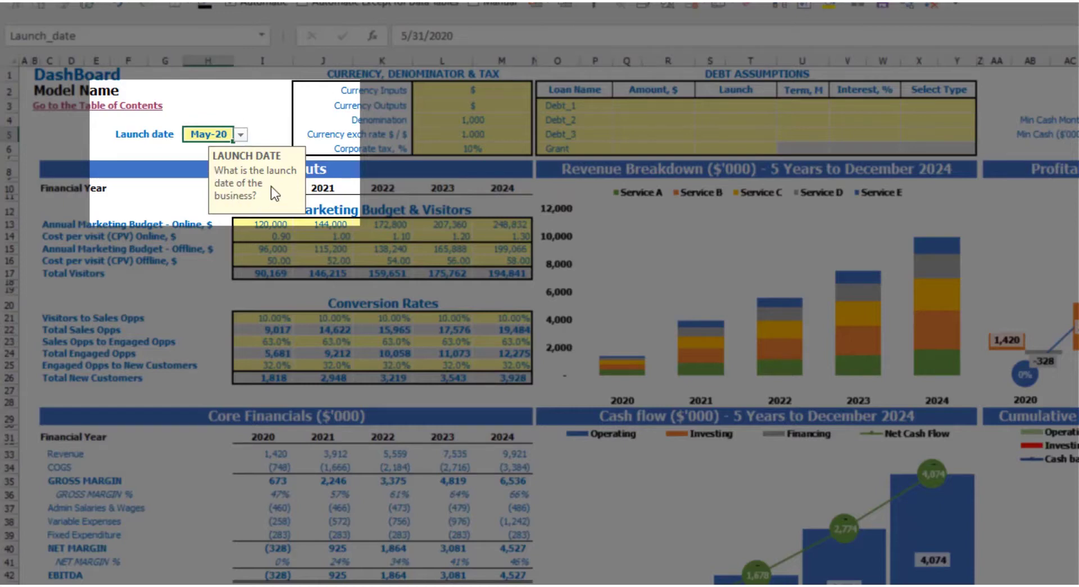
left_click(137, 148)
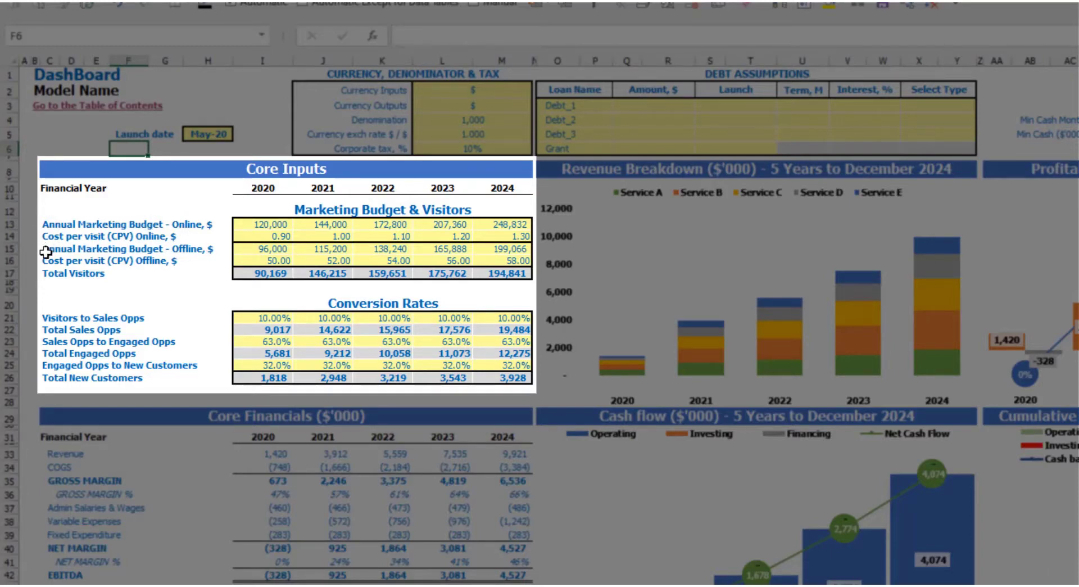
Try clearing the offline marketing budget and offline cost per visit for 2020 to 2024, and undo the deletion
left_click_drag(264, 260, 504, 248)
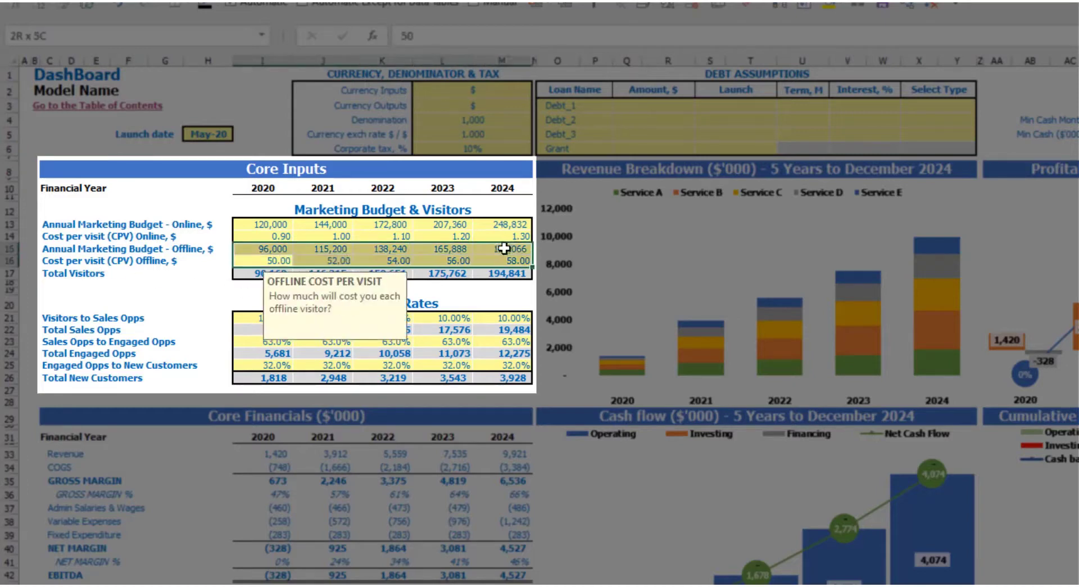
key("Delete")
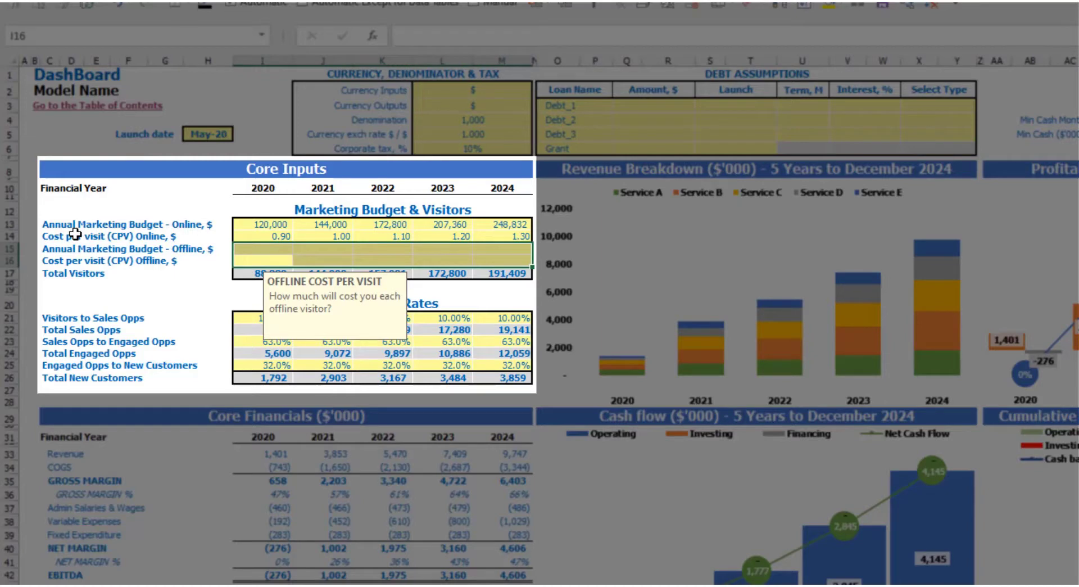
key("ctrl+z")
left_click(212, 318)
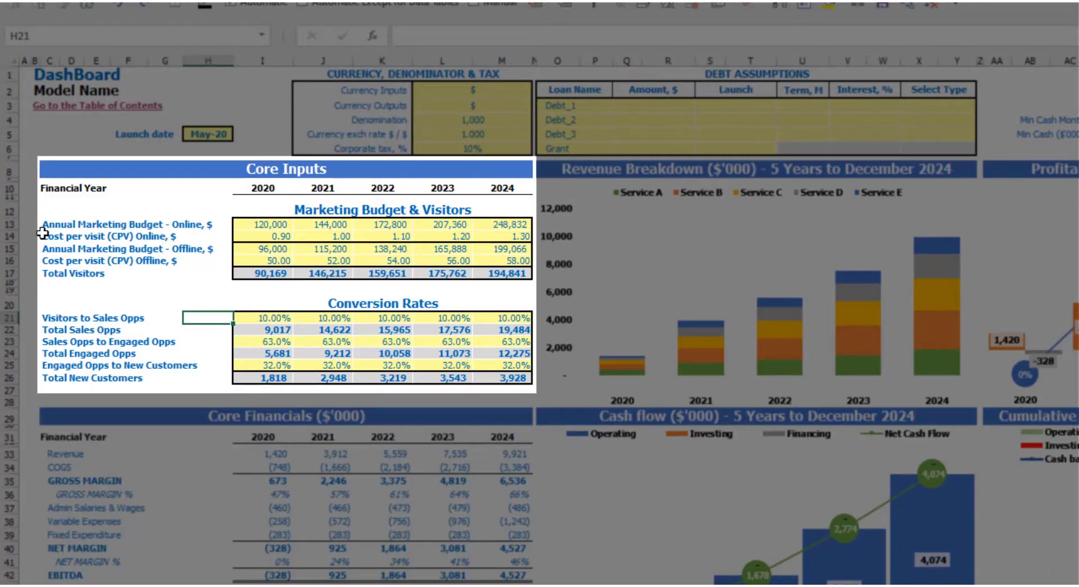
Set the 2020 online marketing budget to 100,000 and make 2021 a formula adding 20000 to the 2020 budget
left_click(261, 227)
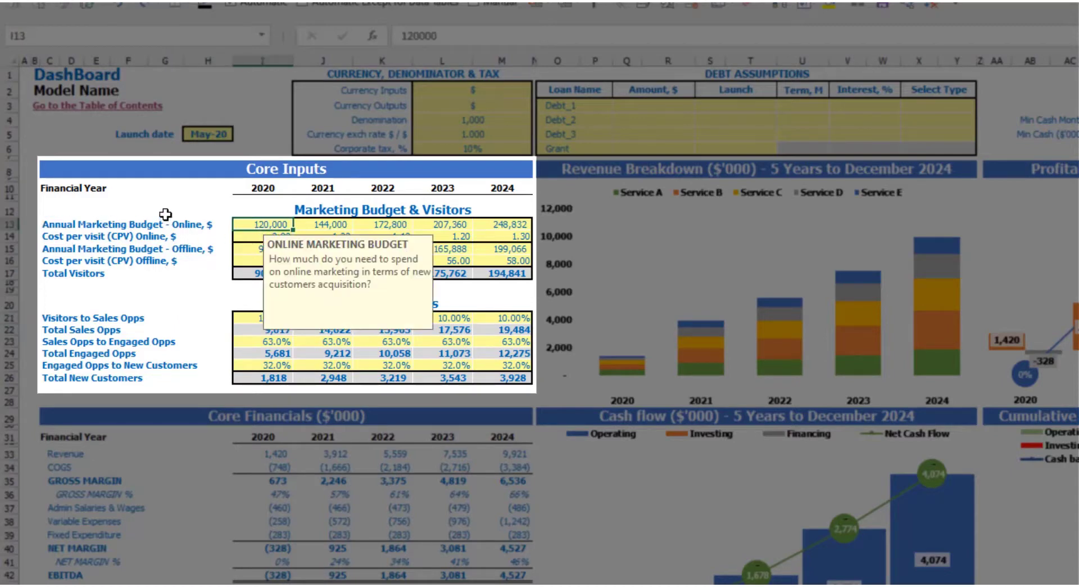
type("1")
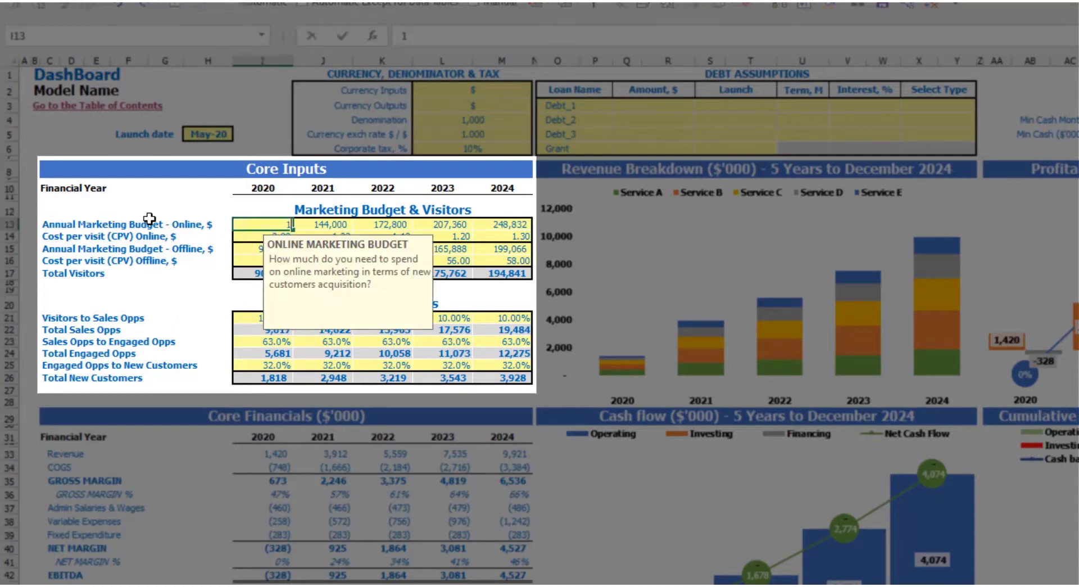
type("00,000")
key("Tab")
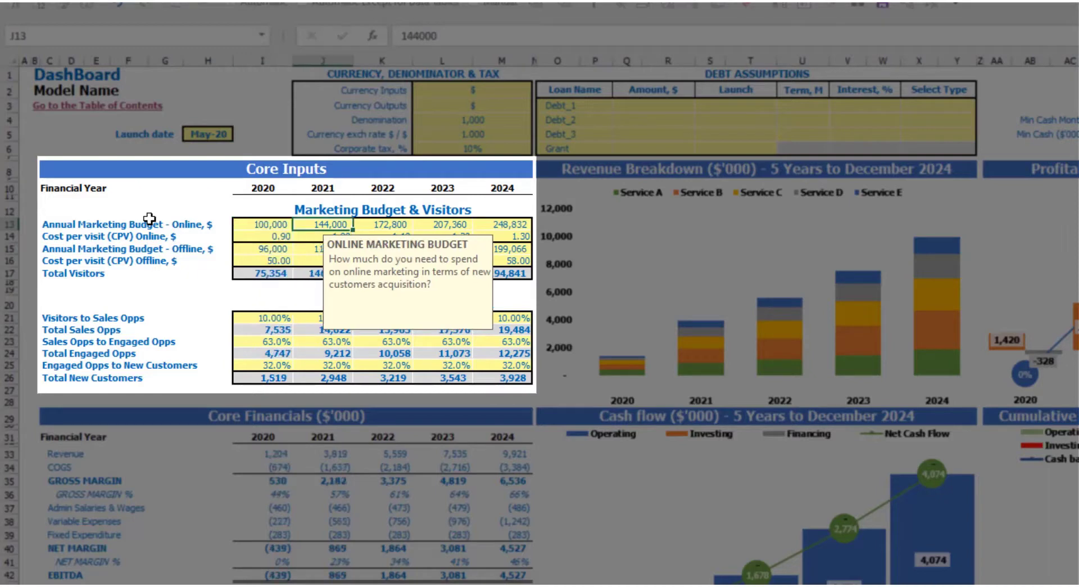
type("=")
key("Left")
type("+2")
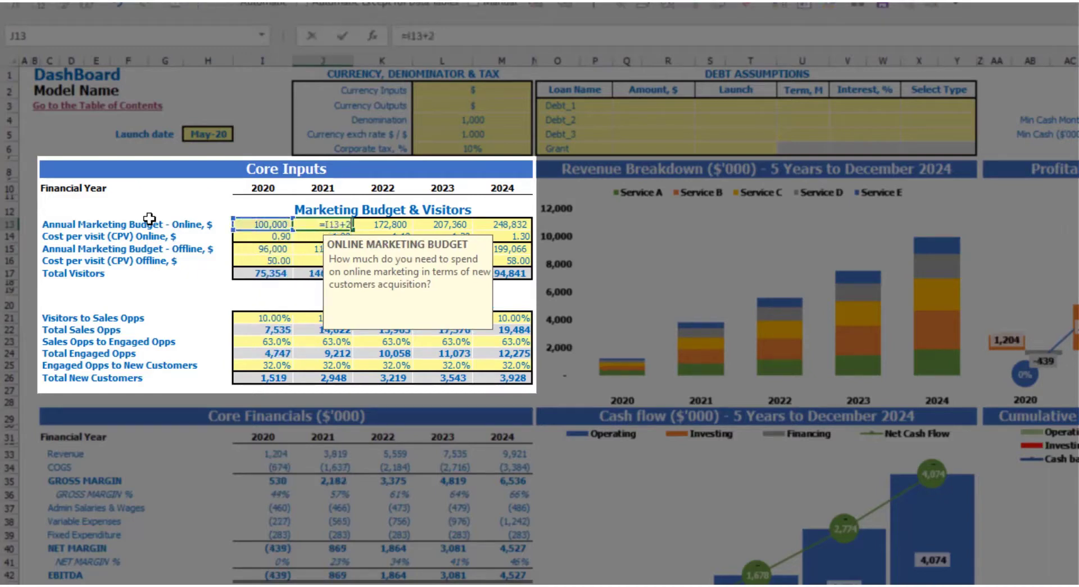
type("0000")
key("Return")
Copy the 2021 online marketing budget formula across 2022, 2023 and 2024
key("Up")
key("ctrl+c")
key("Right")
key("shift+Right")
key("shift+Right")
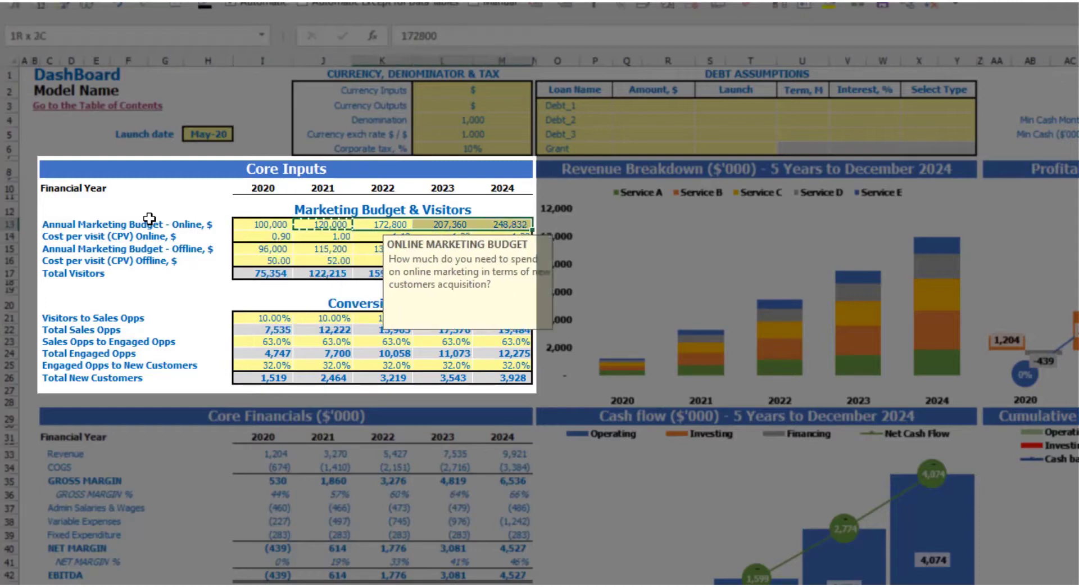
key("ctrl+v")
left_click(141, 212)
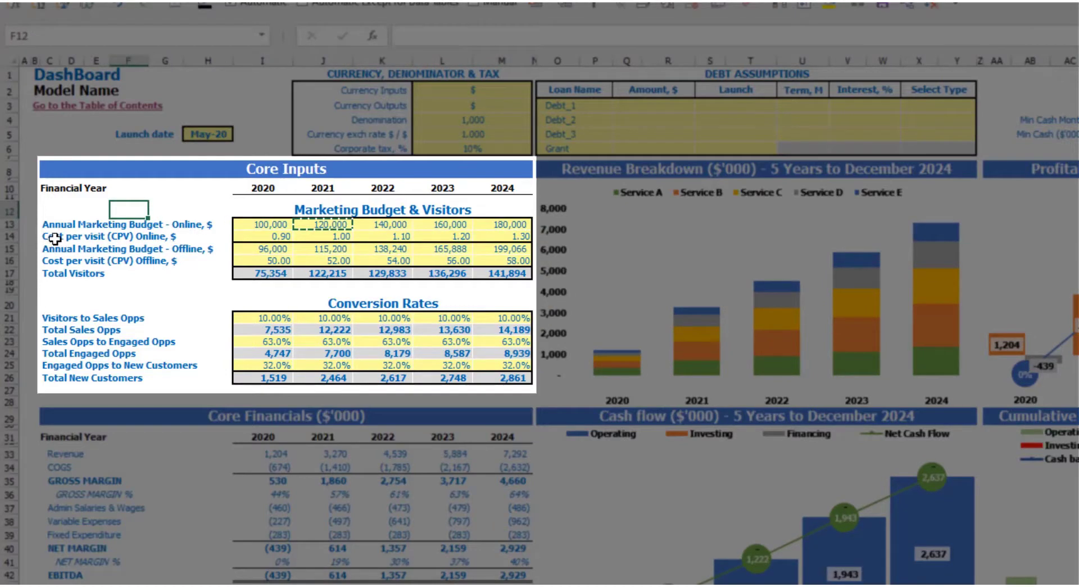
Set the online cost per visit for 2020 to 2024 to 1, 1.2, 1.4, 1.6 and 1.8
left_click(249, 237)
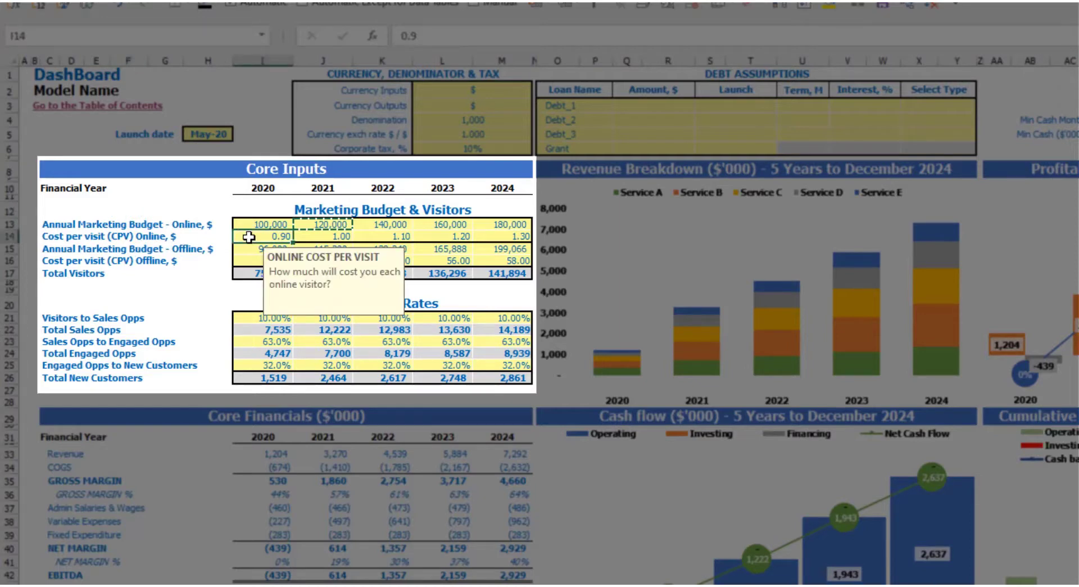
type("1")
key("Tab")
type("1.2")
key("Tab")
type("1.")
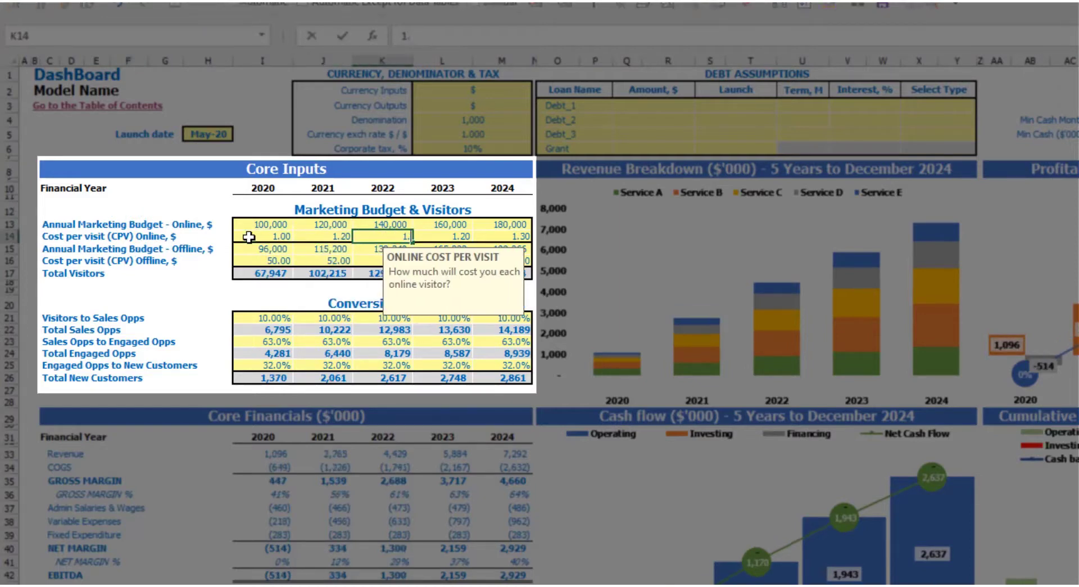
type("4")
key("Tab")
type("1.6")
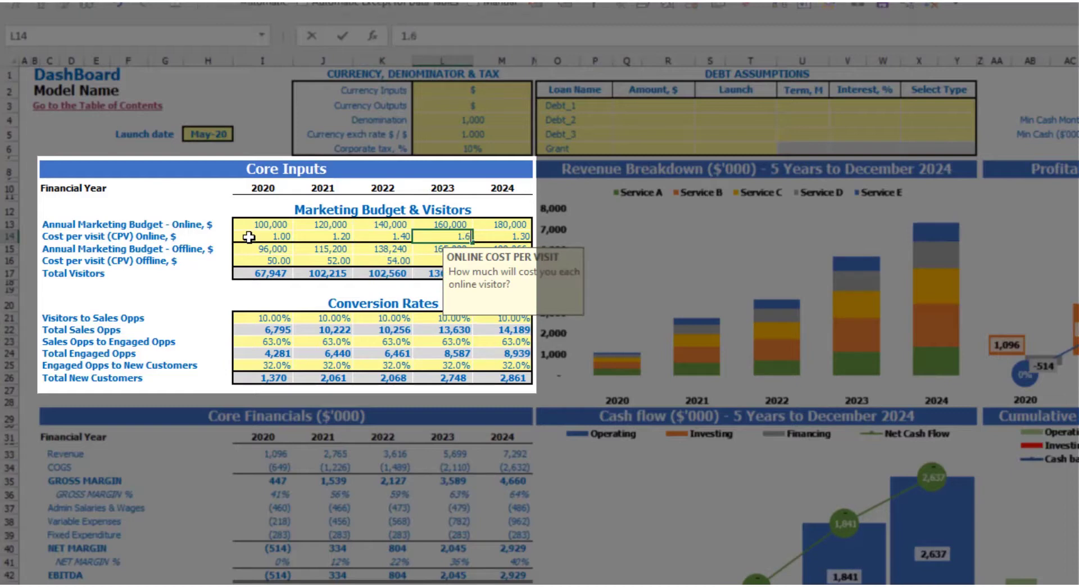
key("Tab")
type("1.8")
key("Return")
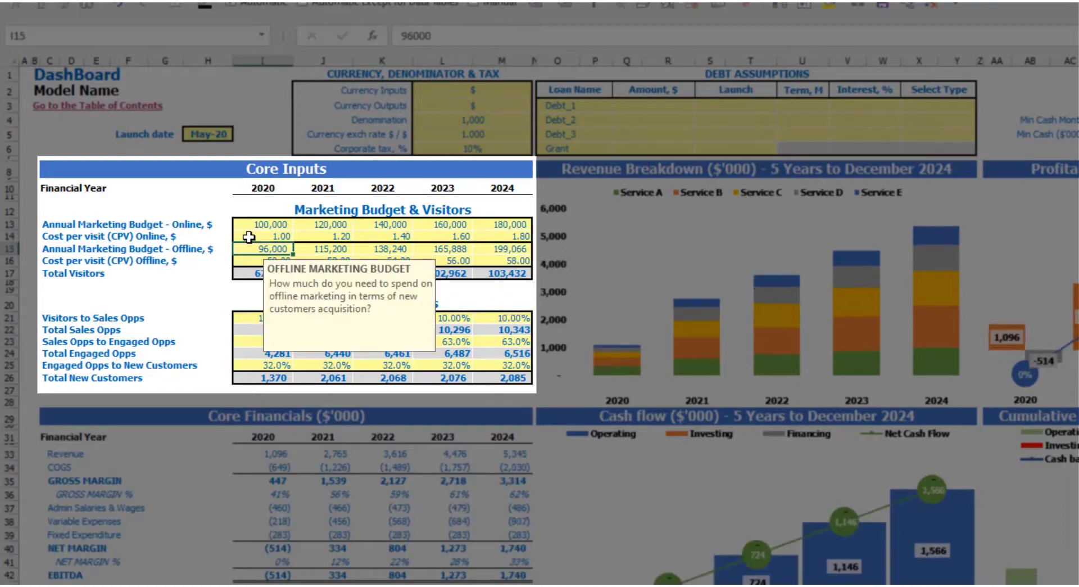
Examine the Total Visitors row for all five years and the row labels of the Conversion Rates section
left_click(205, 209)
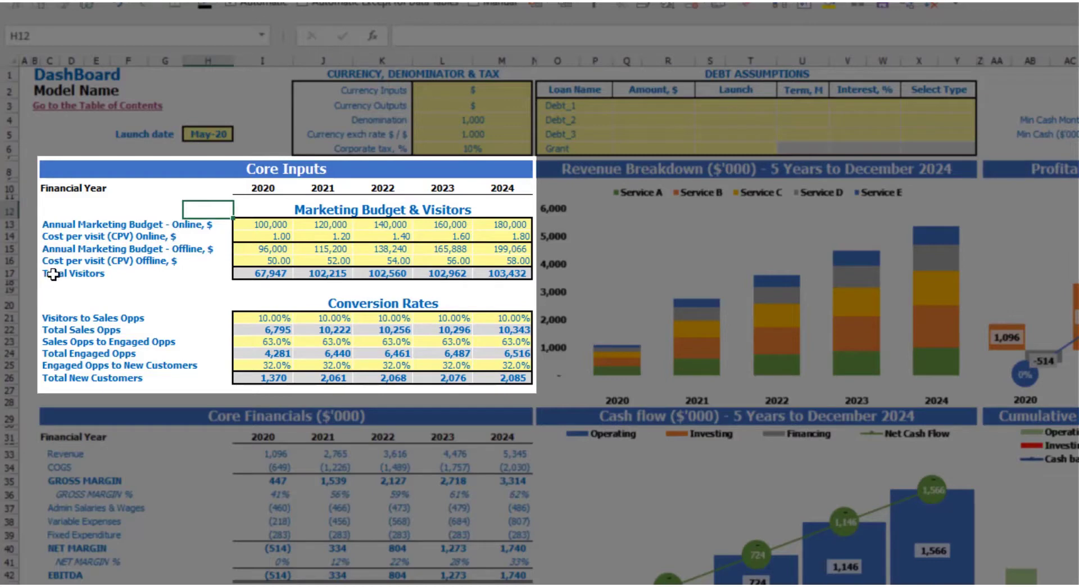
left_click_drag(267, 273, 494, 273)
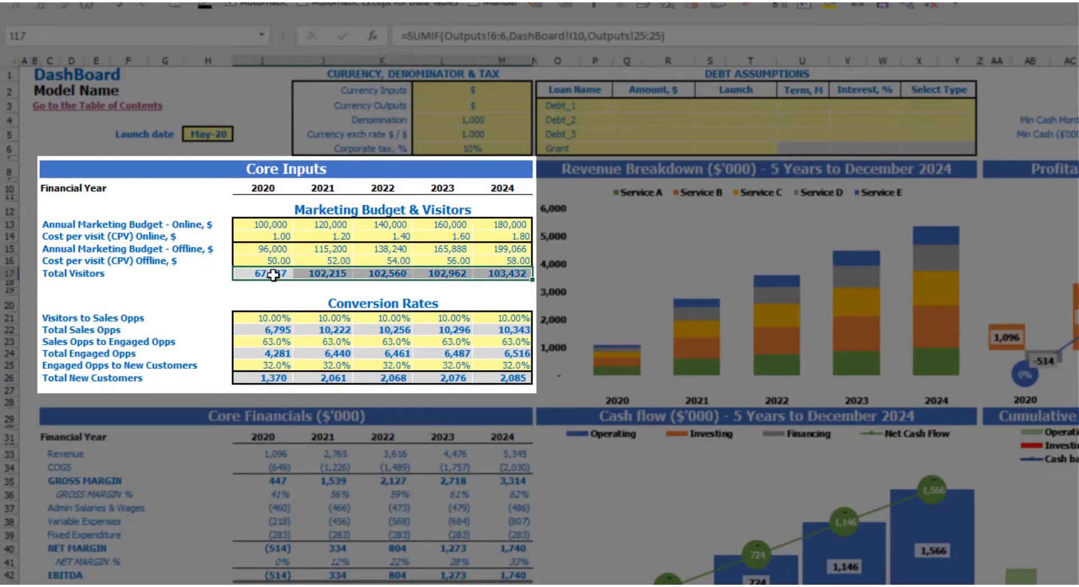
left_click(210, 284)
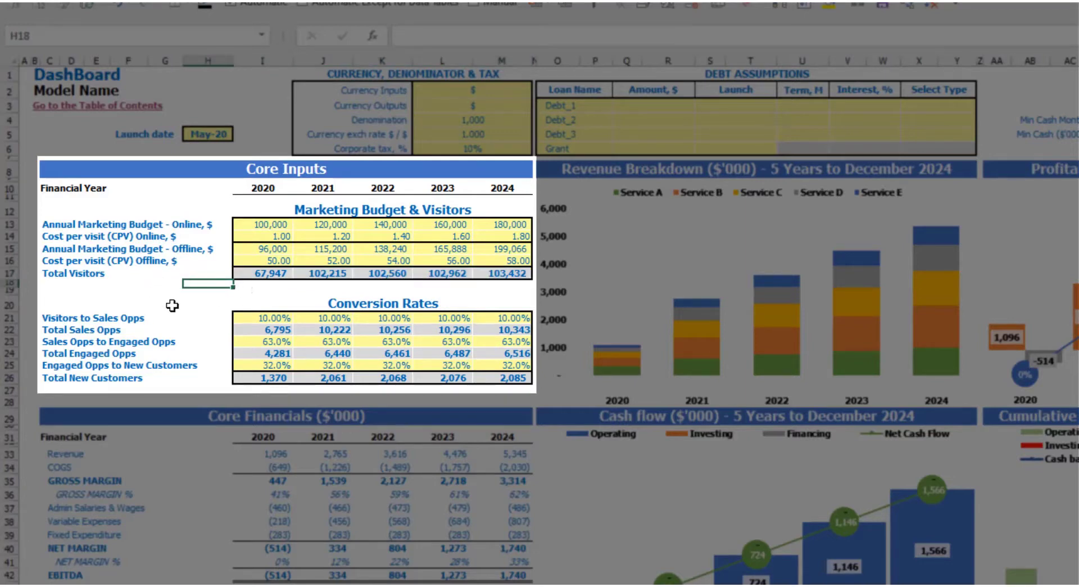
left_click(48, 318)
left_click(48, 341)
left_click(51, 353)
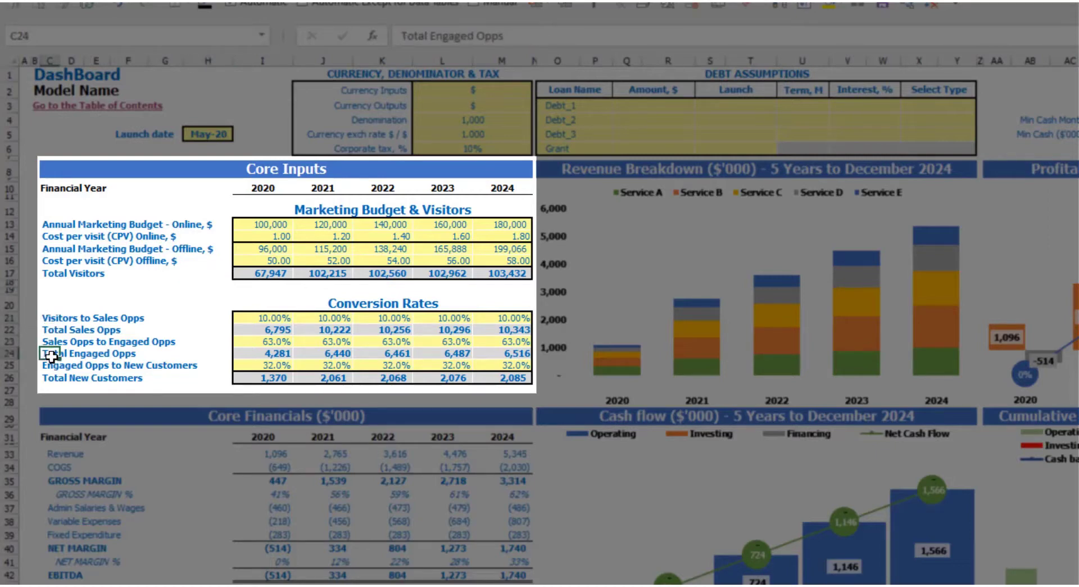
left_click(48, 318)
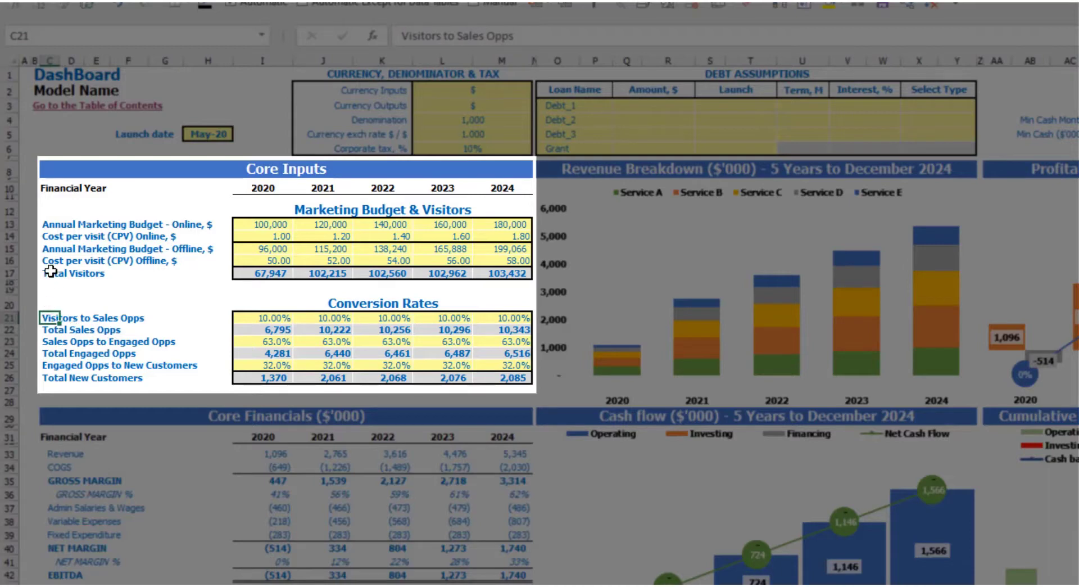
Set the Visitors to Sales Opps conversion rates for 2020 to 2024 to 50%, 52%, 54%, 56% and 58%
left_click(258, 317)
type("5%")
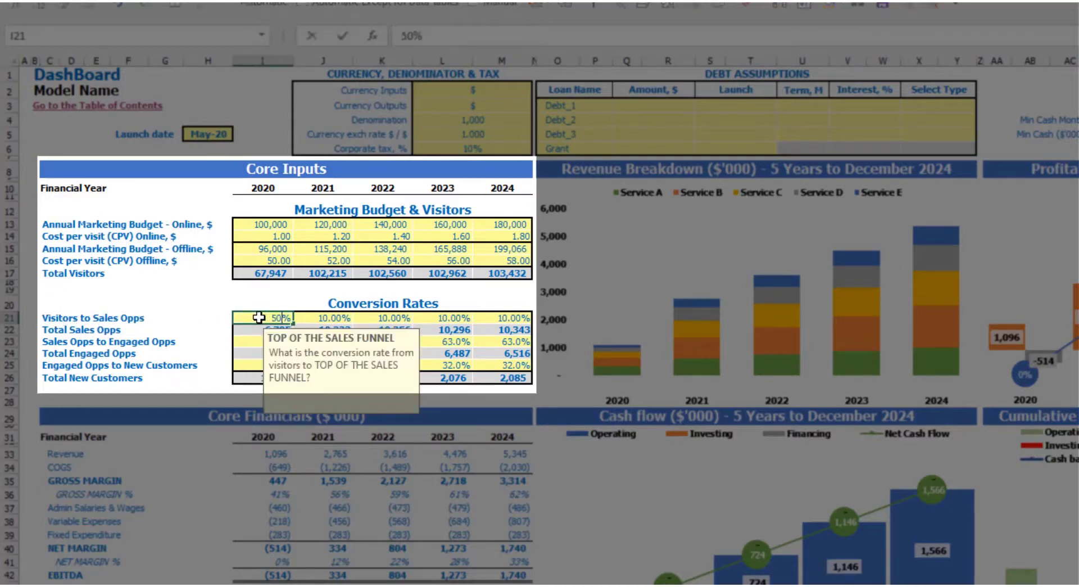
type("0")
left_click(332, 318)
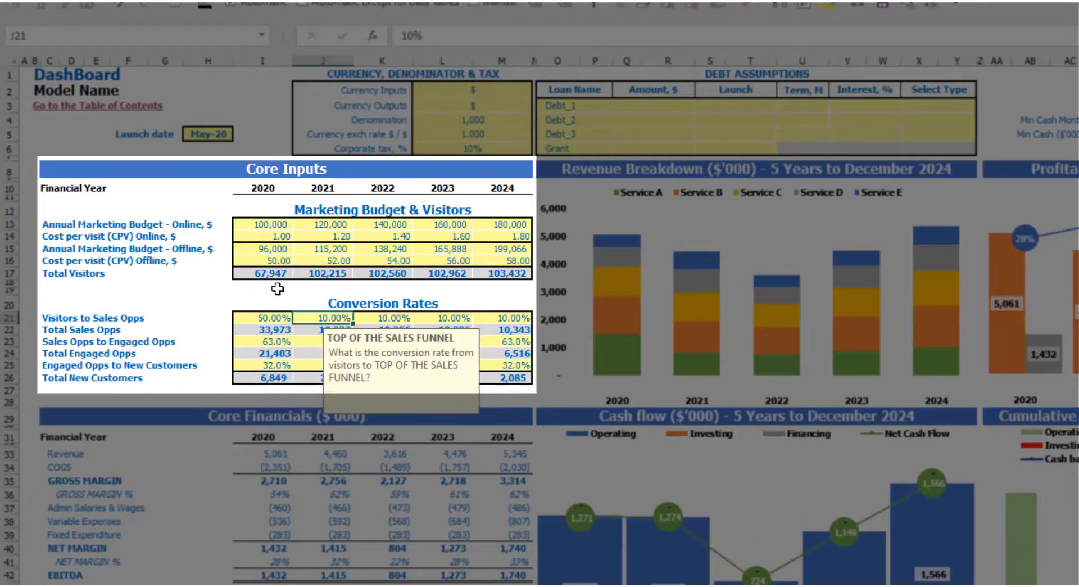
type("52")
key("Tab")
type("54")
key("Tab")
type("56")
key("Tab")
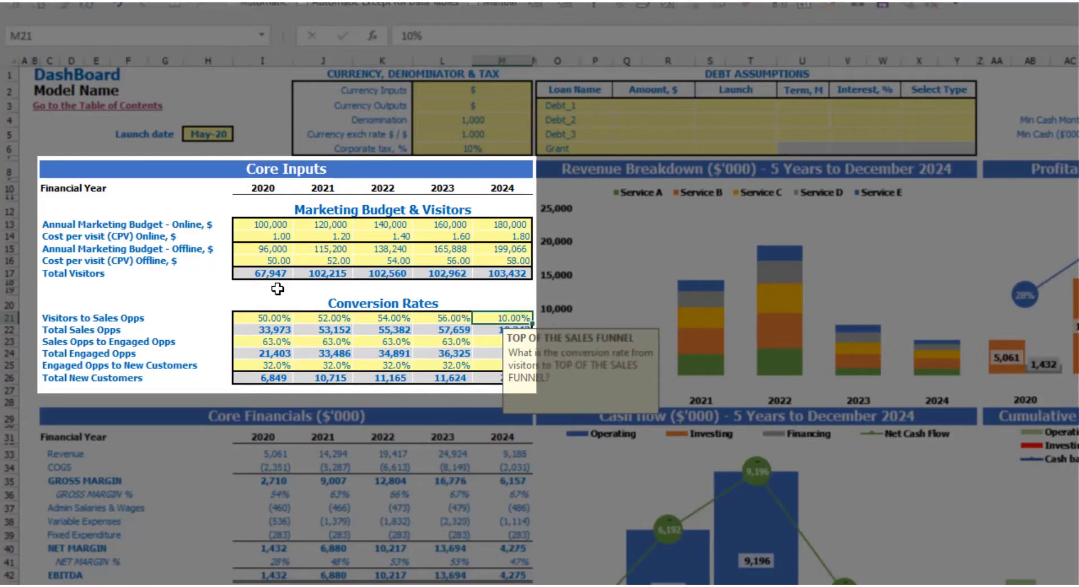
type("58")
key("Return")
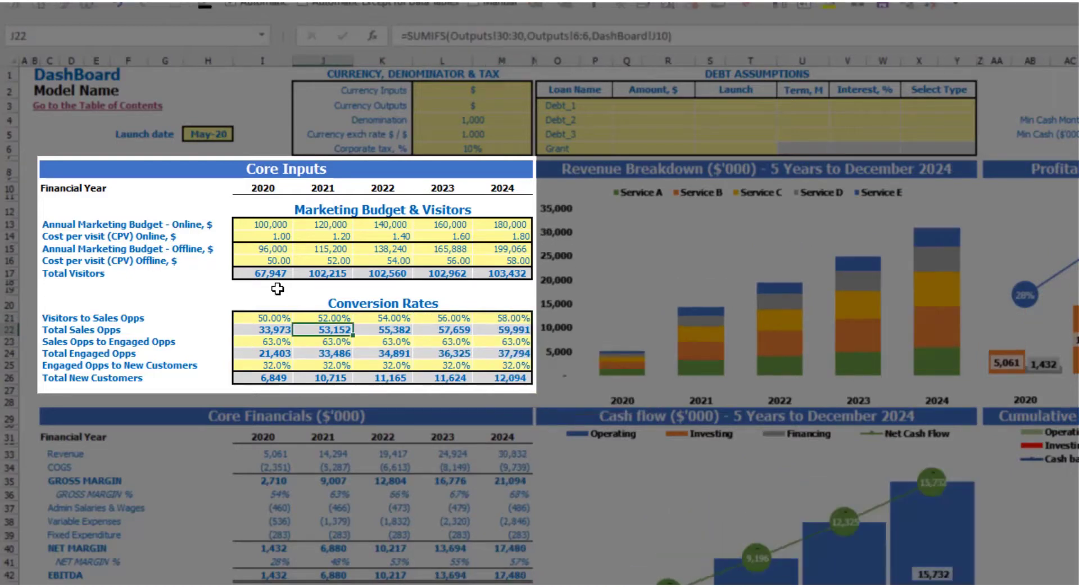
left_click(270, 274)
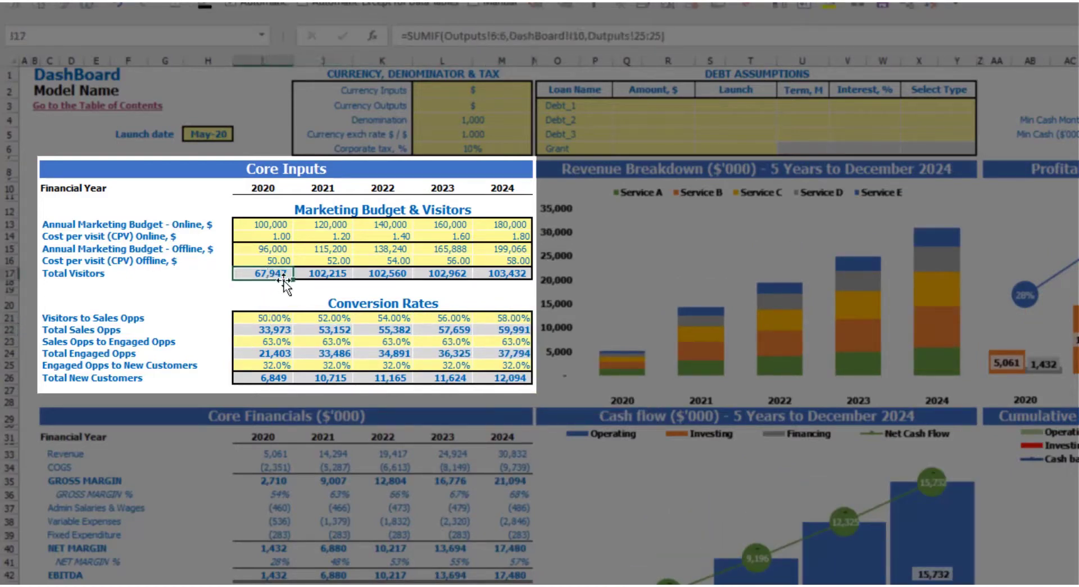
left_click(268, 331)
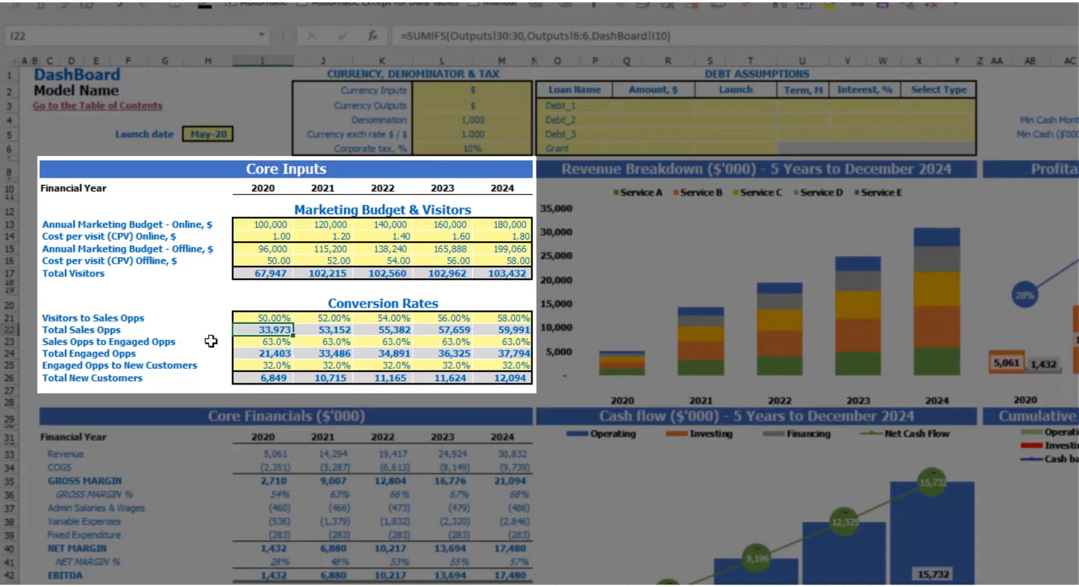
Set the 2020 Sales Opps to Engaged Opps conversion rate to 20% and apply it to 2021 through 2024
left_click(252, 342)
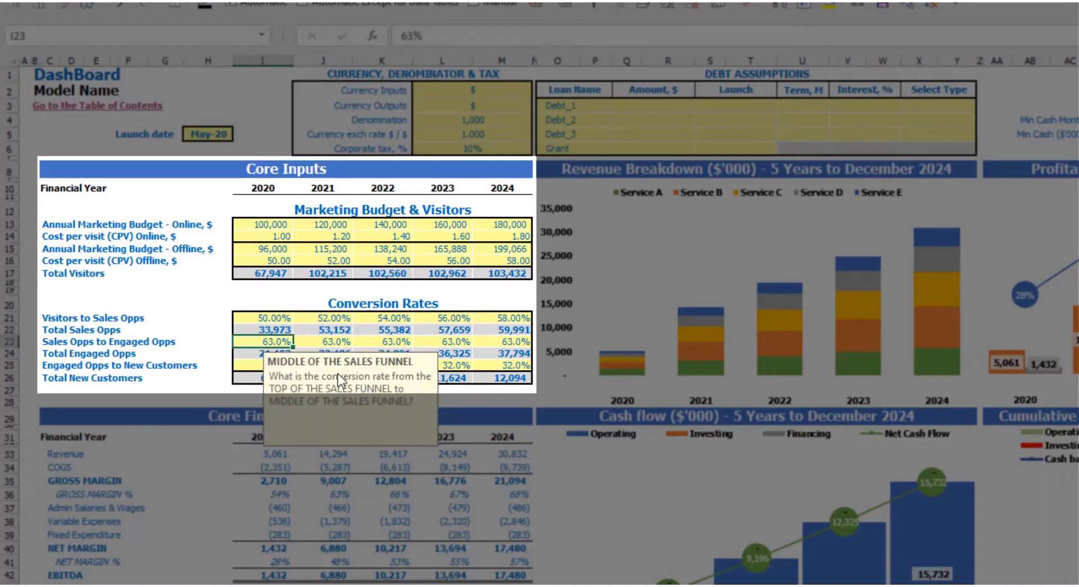
type("20")
key("Tab")
key("shift+Right")
key("shift+Right")
key("shift+Right")
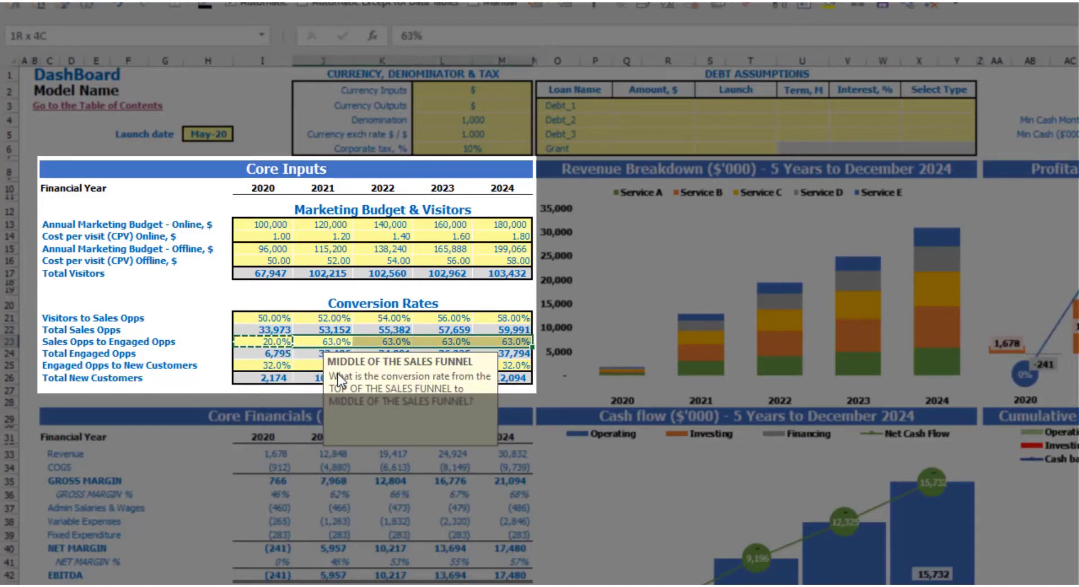
type("20.0%\t20.0%\t20.0%\t20.0%")
left_click(206, 302)
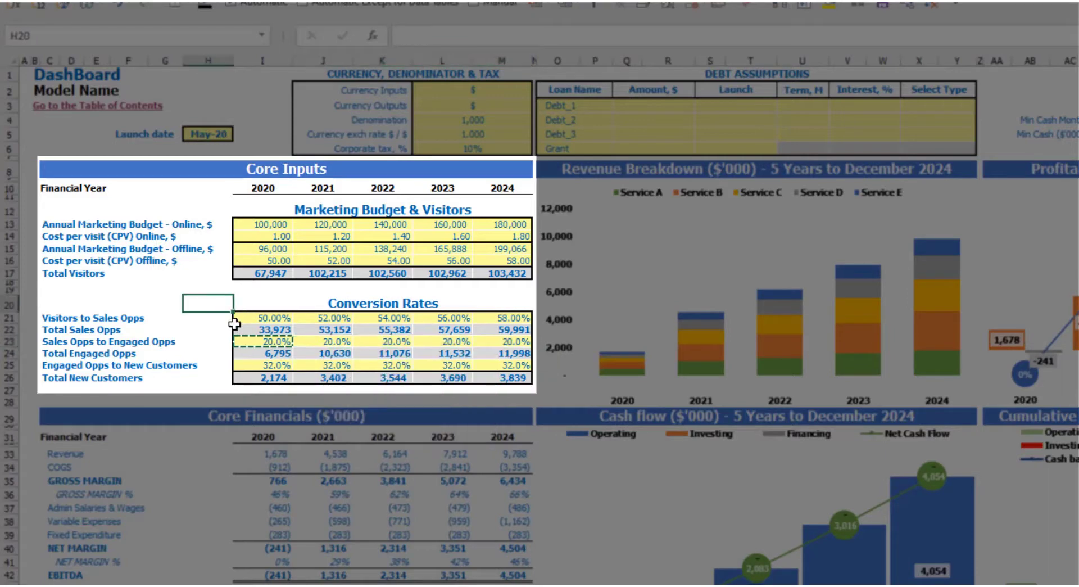
Examine the 2020 Sales Opps to Engaged Opps rate and the Total Engaged Opps for each year from 2020 to 2024
left_click(268, 341)
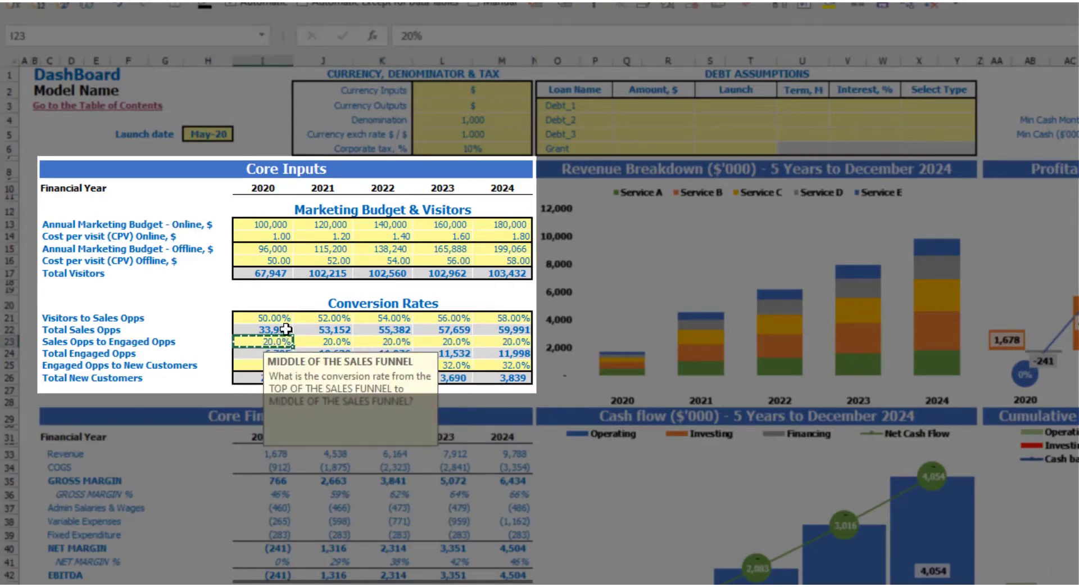
left_click(204, 302)
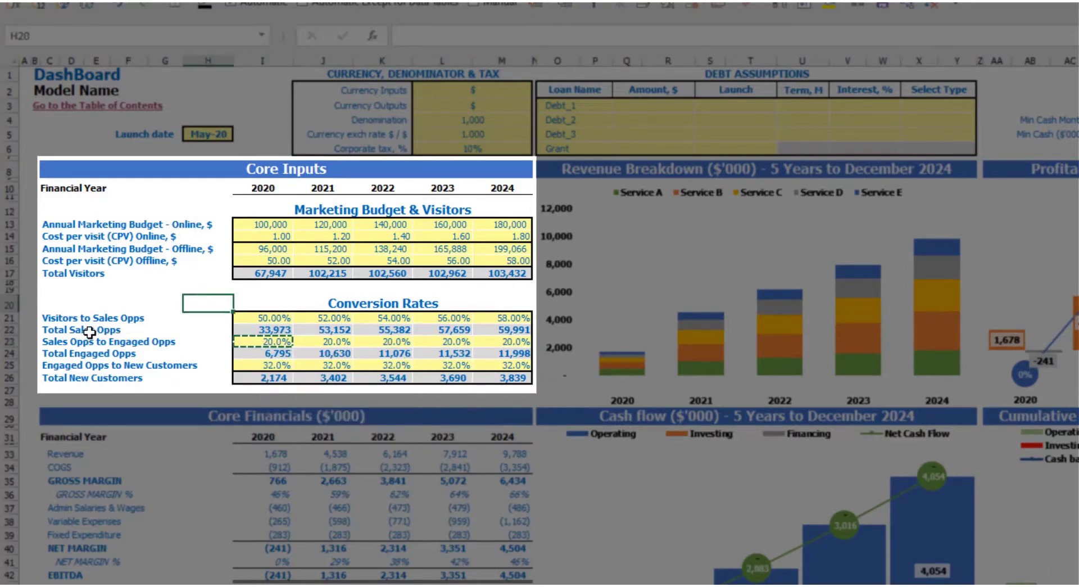
left_click(259, 355)
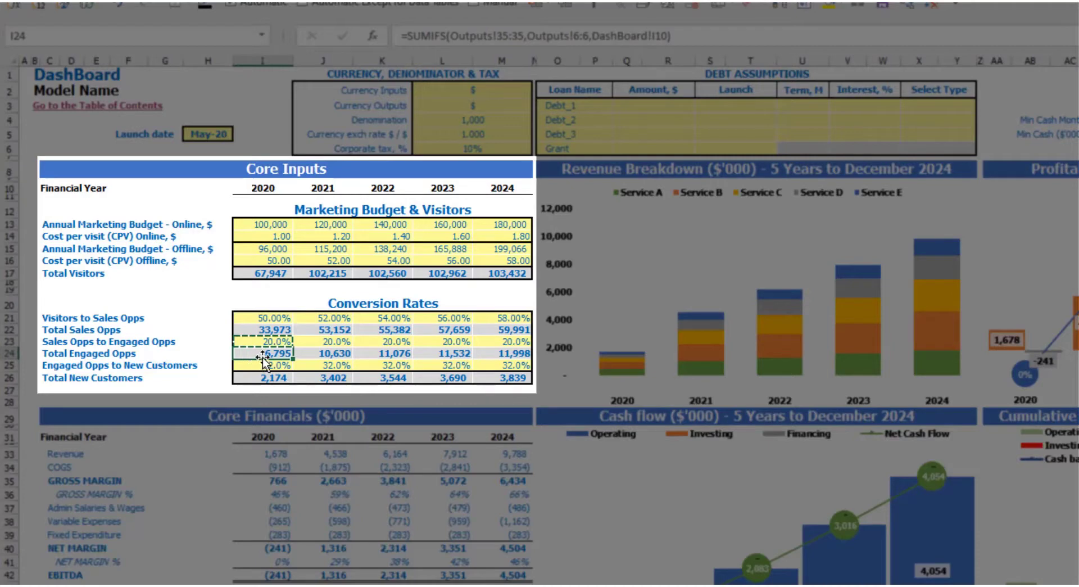
left_click(333, 353)
left_click(389, 353)
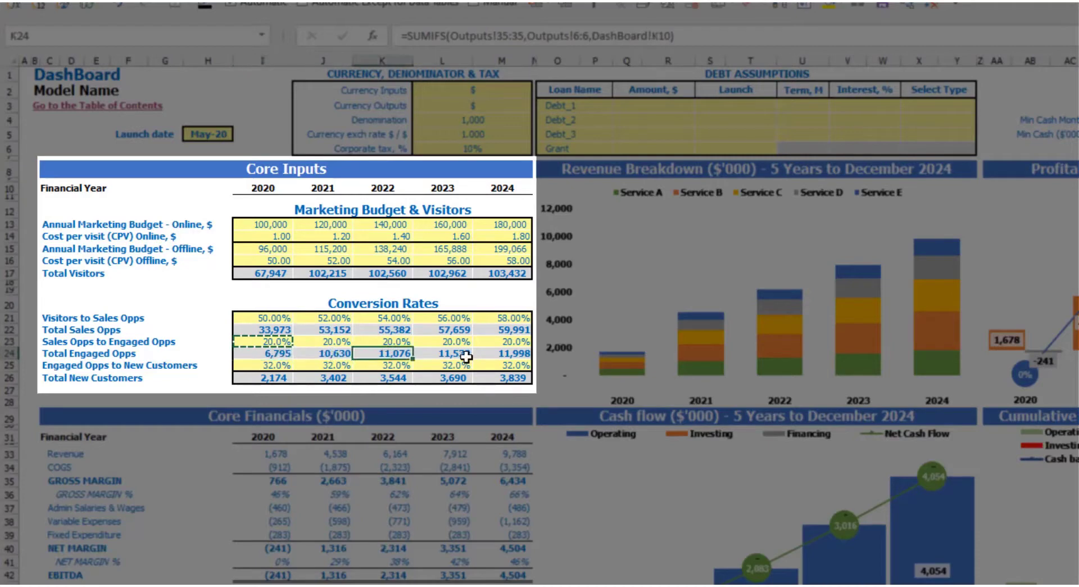
left_click(465, 354)
left_click(494, 353)
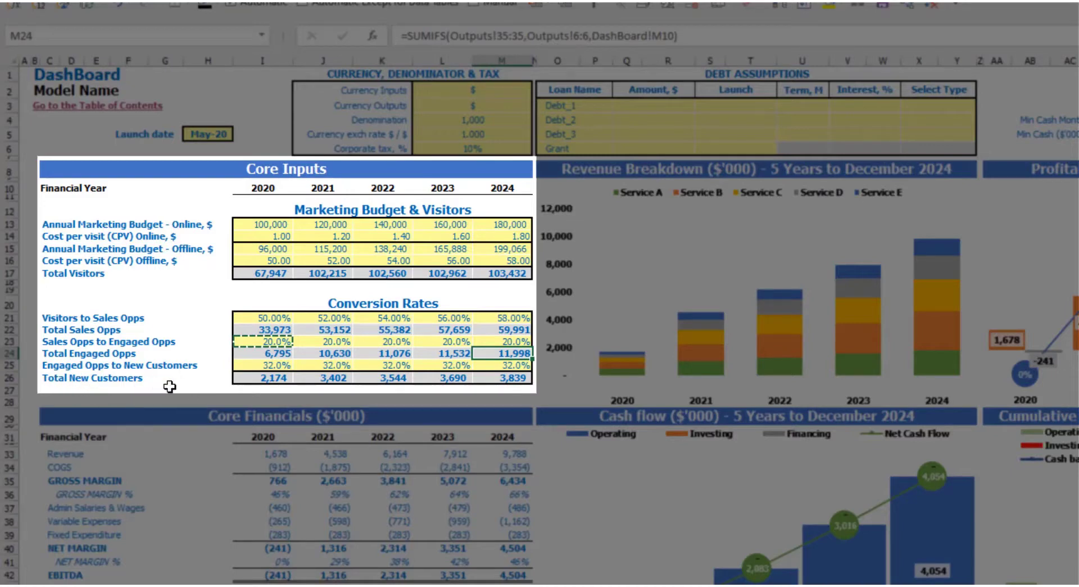
Set the Engaged Opps to New Customers conversion rates for 2020 to 2024 to 10%, 11%, 12%, 13% and 14%
left_click(260, 366)
type("10")
key("Tab")
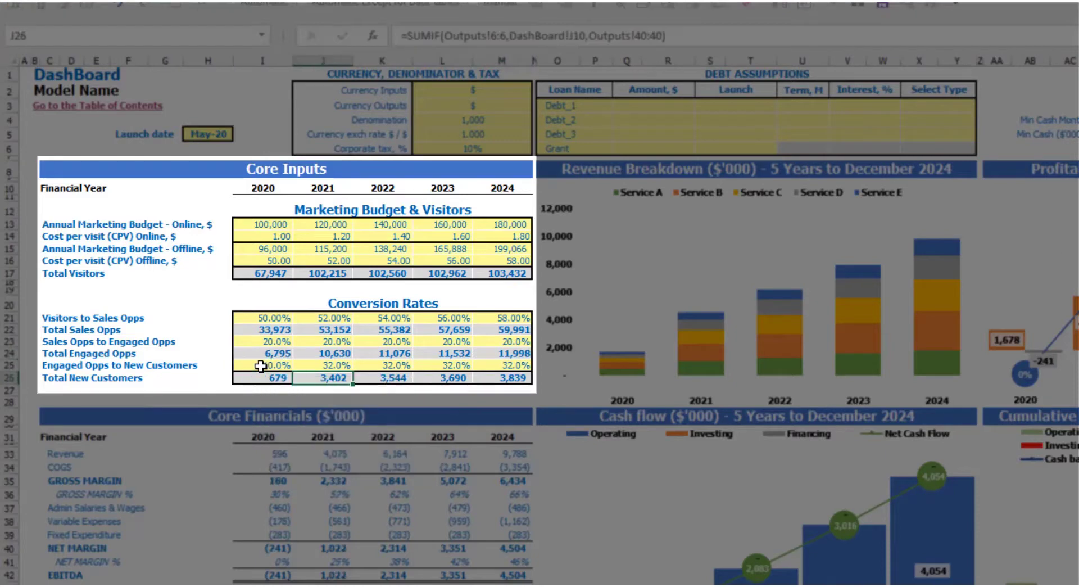
type("11")
key("Tab")
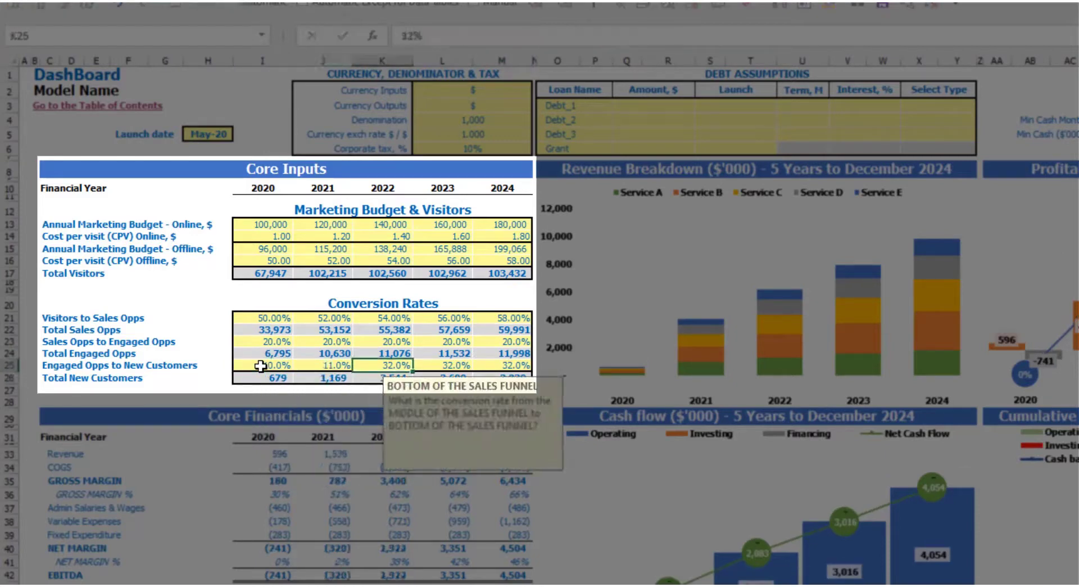
type("12")
key("Tab")
type("13")
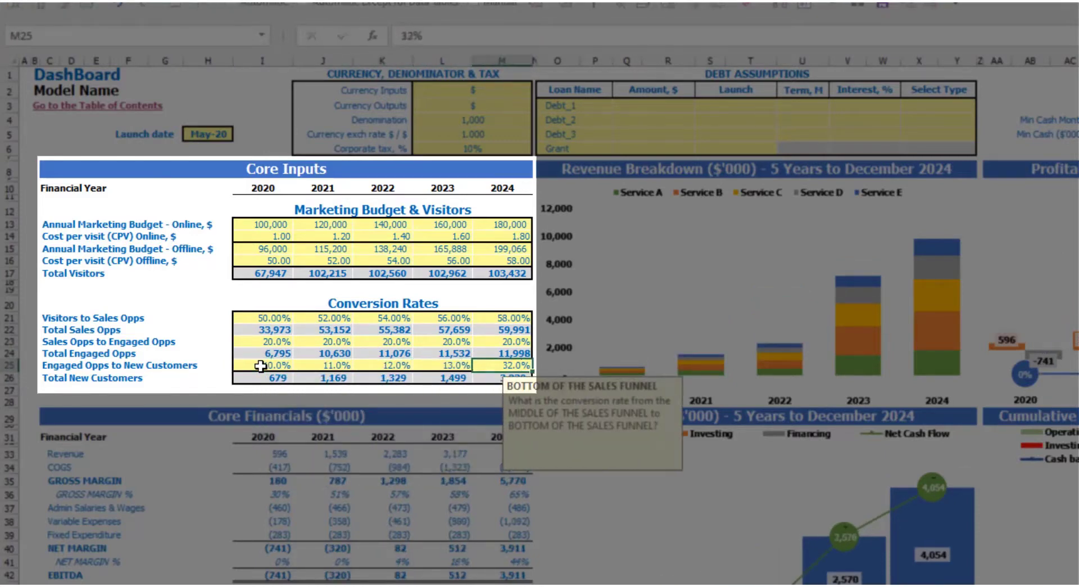
key("Tab")
type("14")
key("Return")
left_click(287, 354)
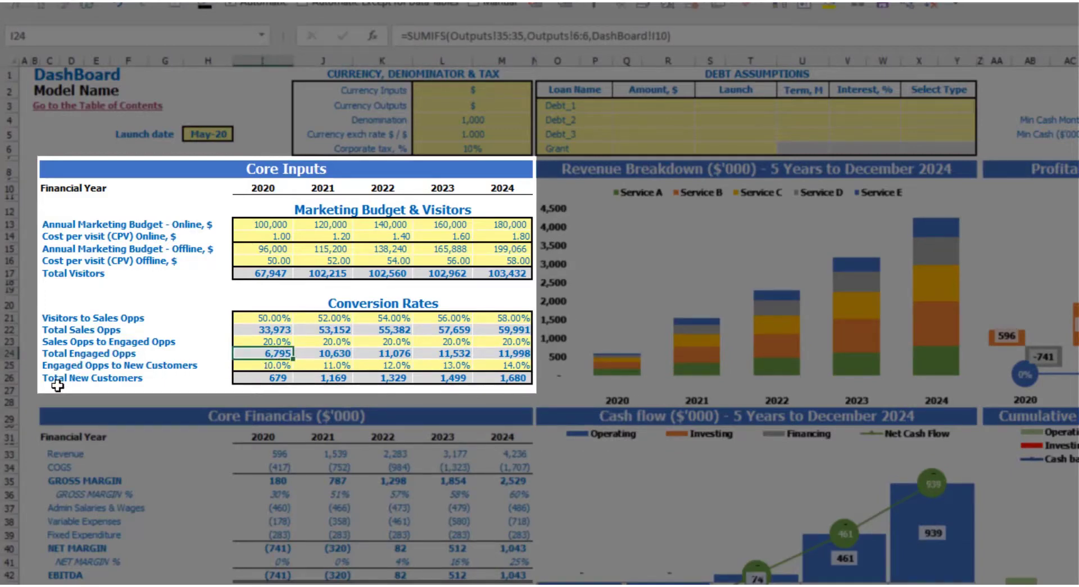
left_click(266, 377)
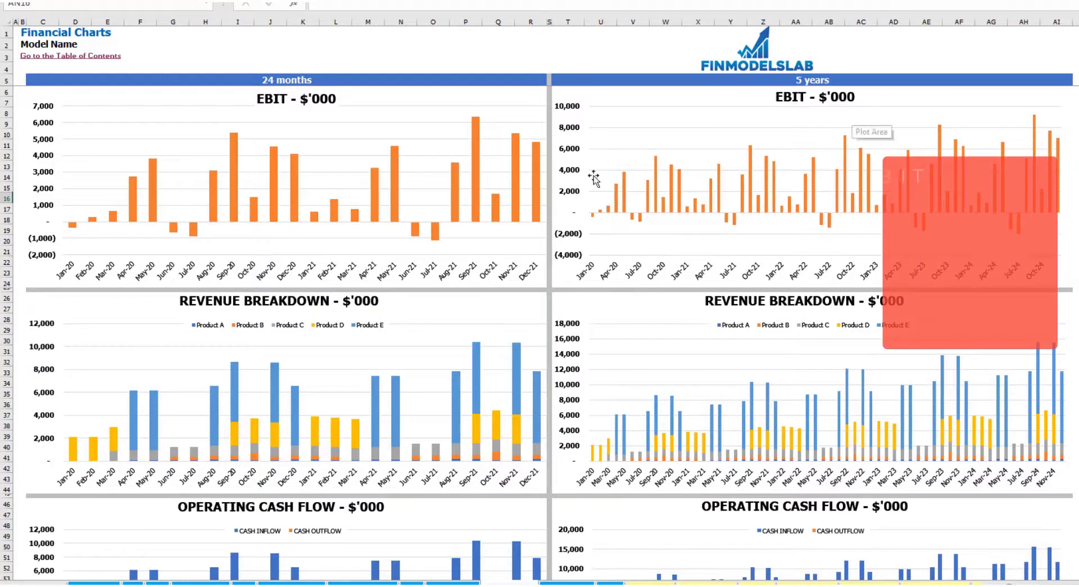
Review the EBIT, revenue breakdown, operating cash flow and cash balance charts for 24 months and 5 years
scroll(356, 269, "down", 3)
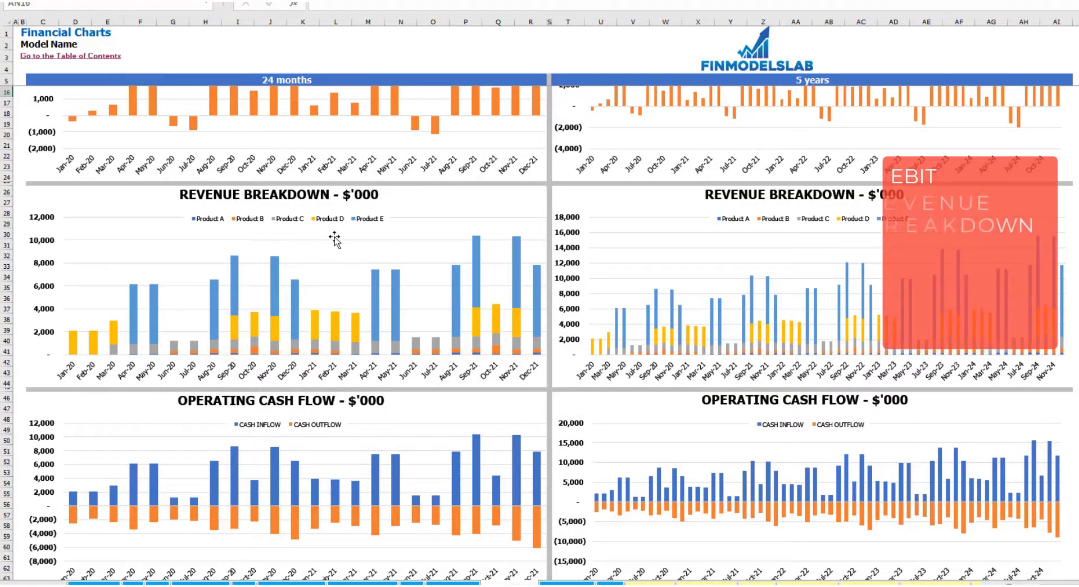
scroll(356, 234, "down", 10)
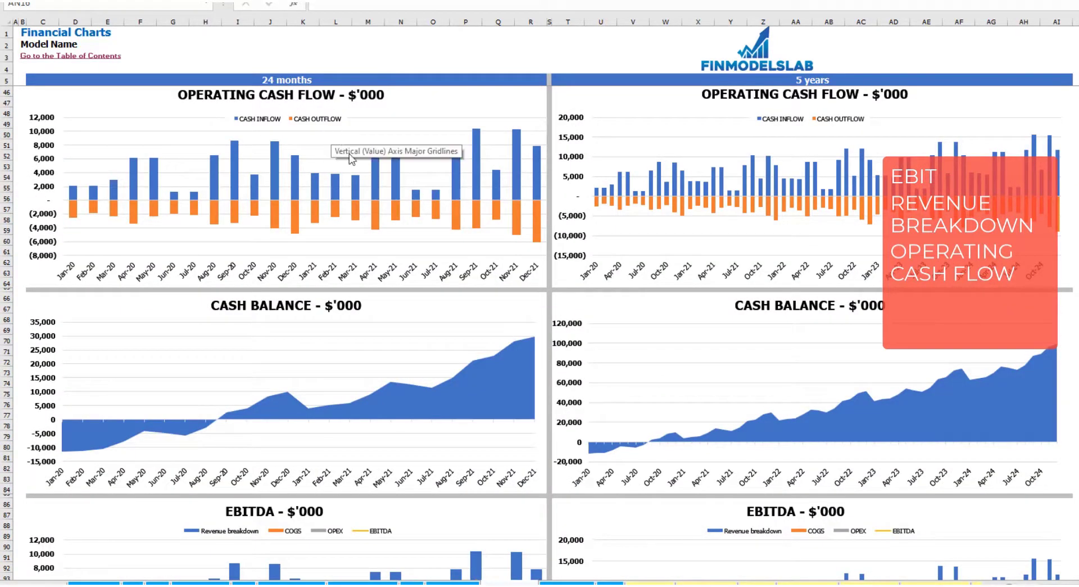
scroll(539, 332, "down", 4)
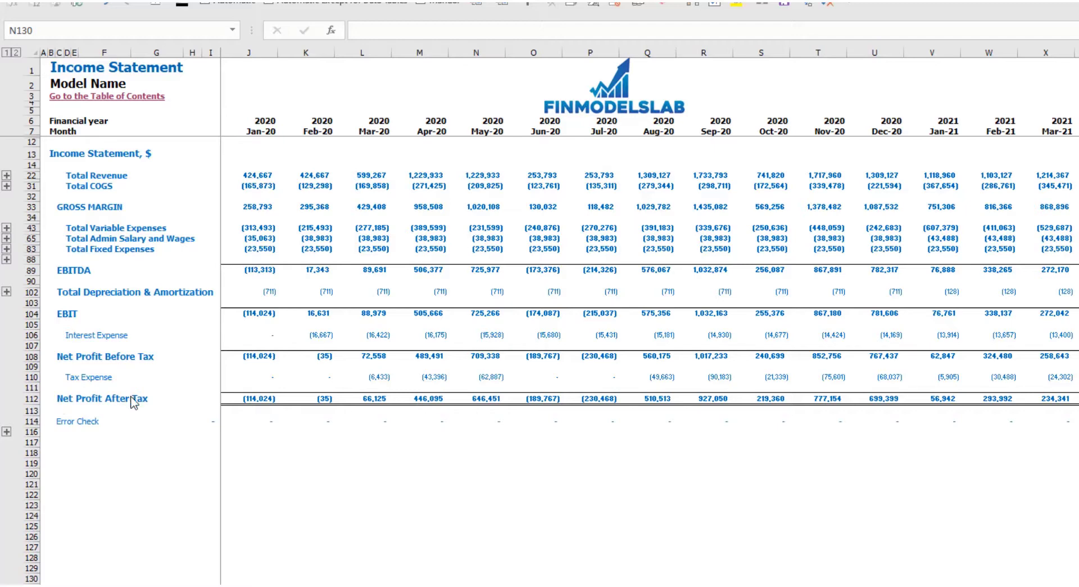
Expand the Fixed Expenses, Variable Expenses and Revenue row groups in the Income Statement
left_click(7, 249)
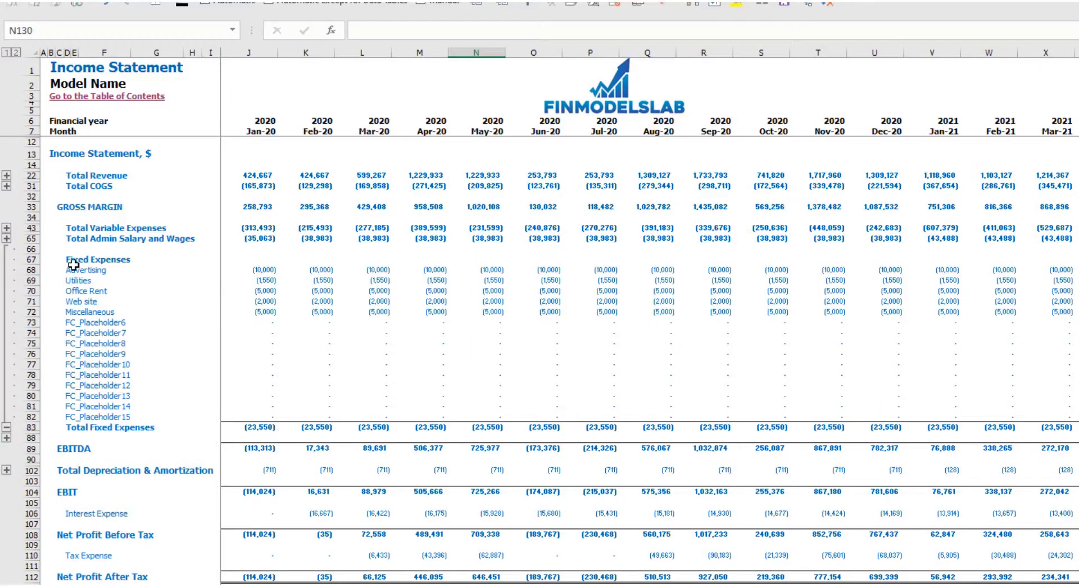
left_click(7, 228)
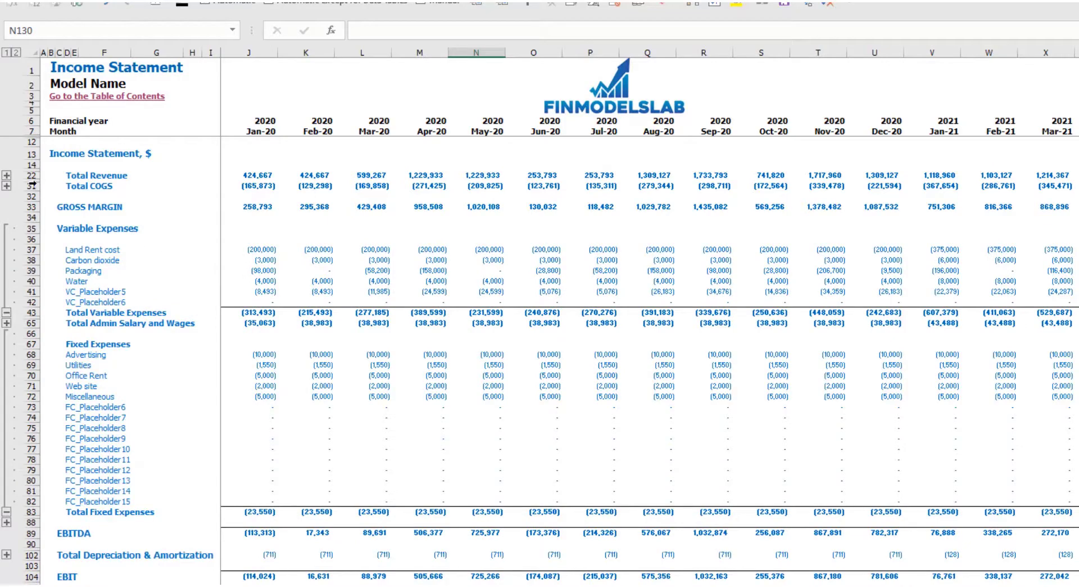
left_click(8, 175)
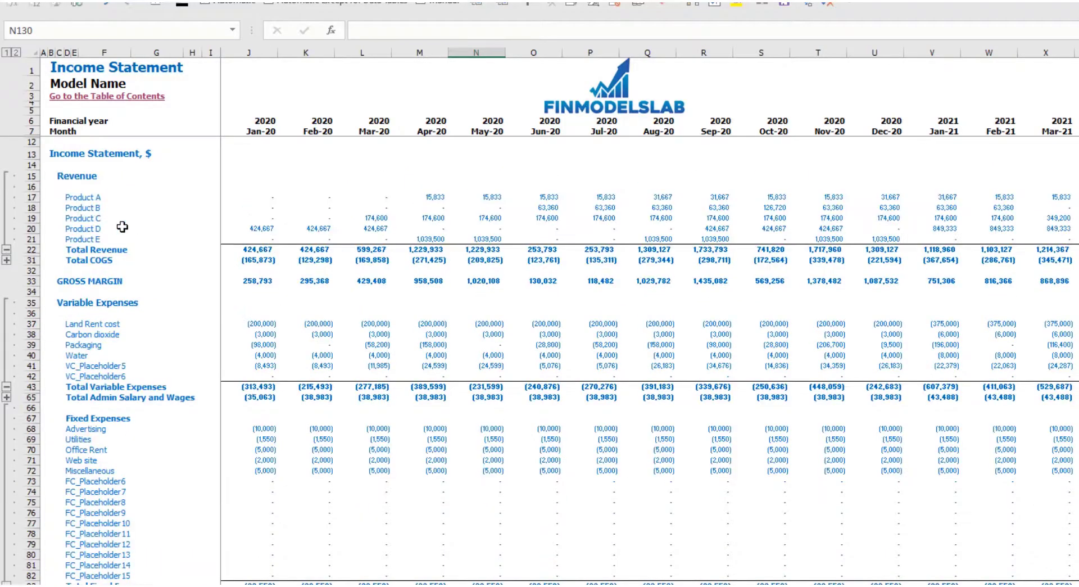
Look through the statement sheets after the Income Statement, including the Cash Flow Statement and its indirect-method version
key("ctrl+Page_Down")
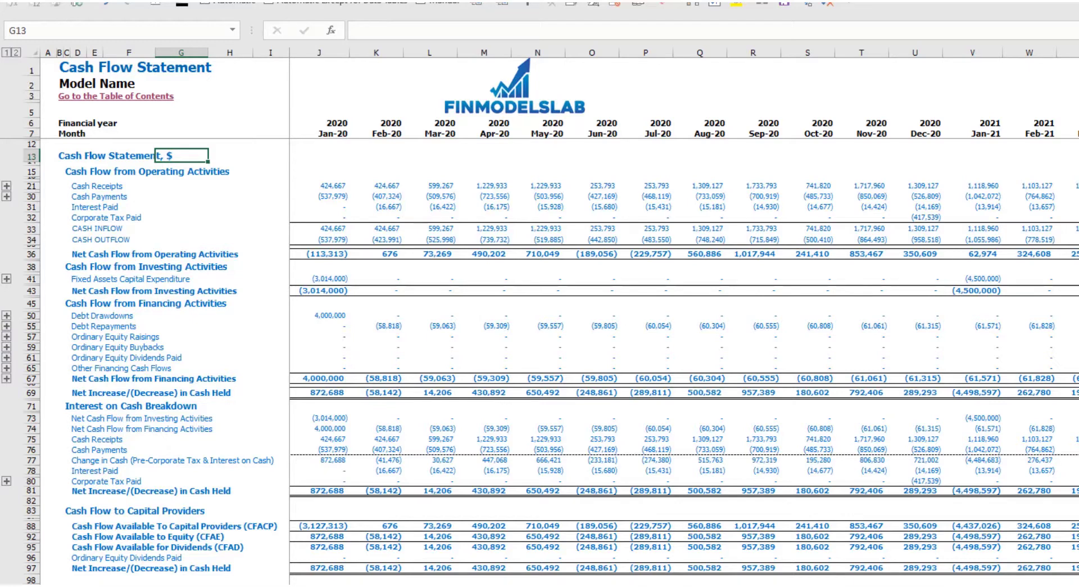
key("ctrl+Page_Down")
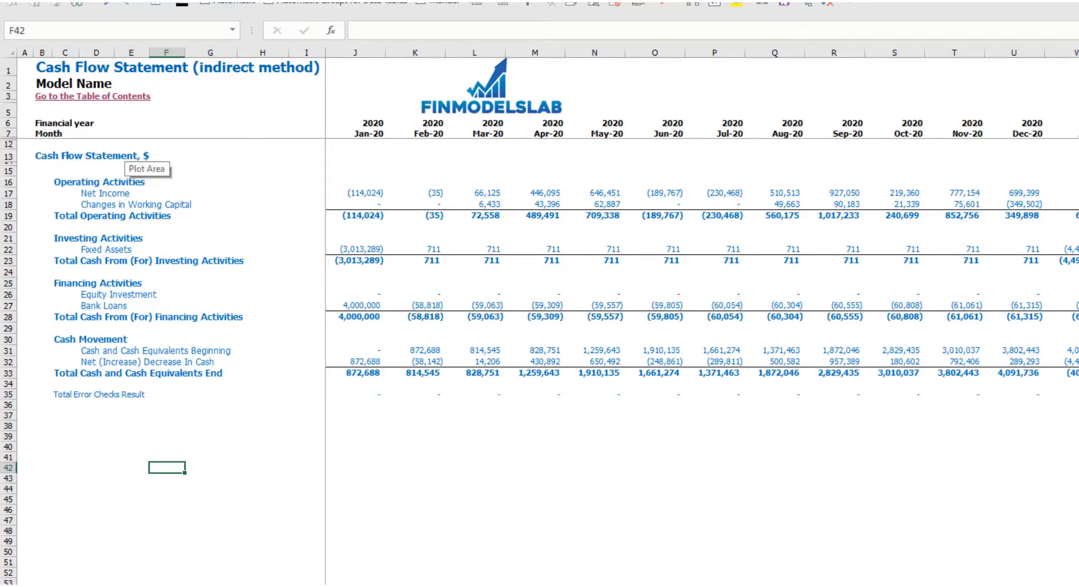
key("ctrl+Page_Down")
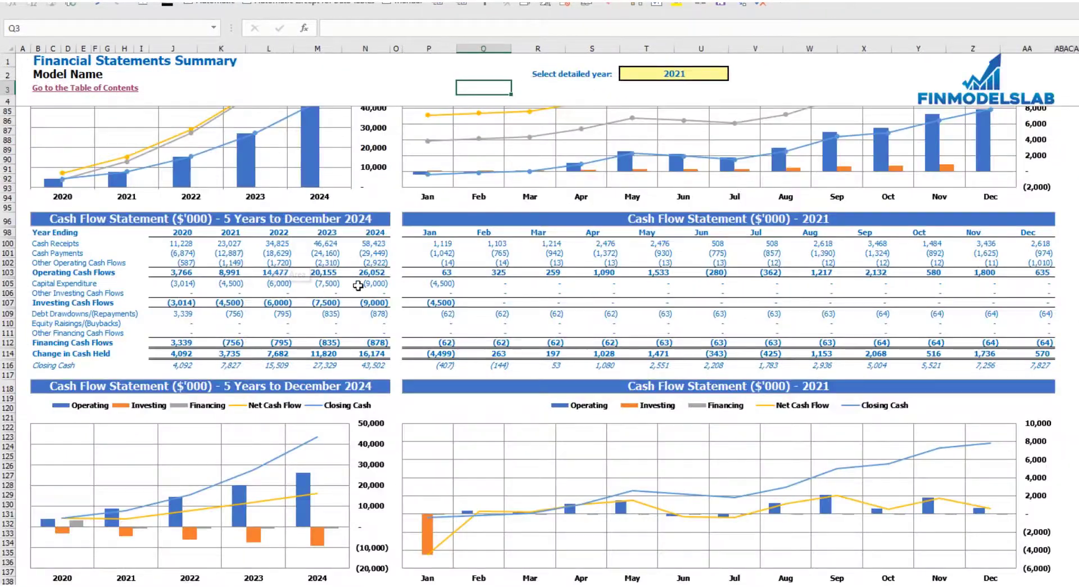
Set the detailed year of the Financial Statements Summary to 2022
scroll(364, 295, "up", 10)
scroll(364, 295, "up", 6)
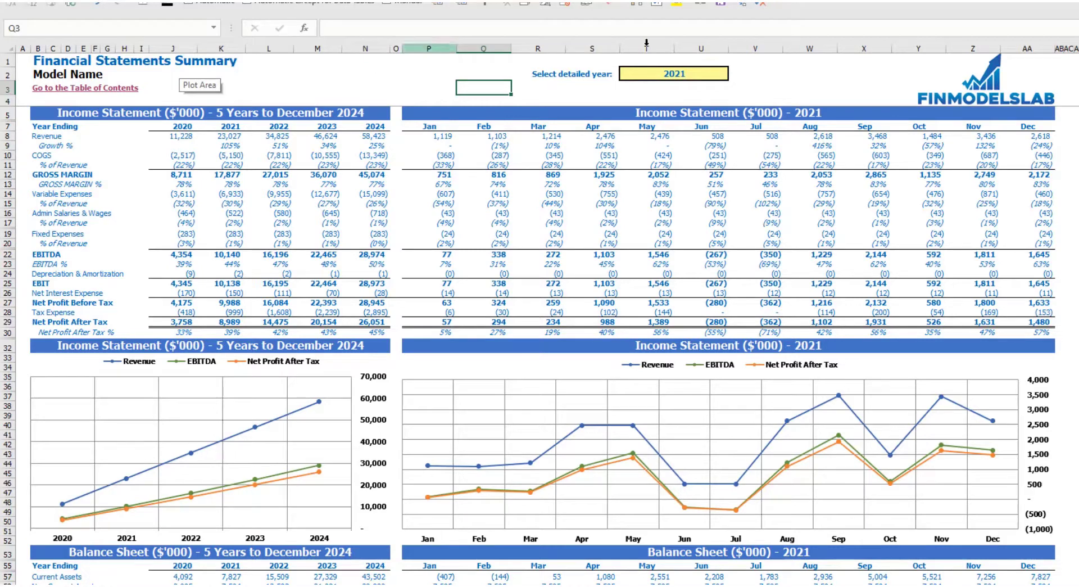
left_click(724, 74)
left_click(735, 75)
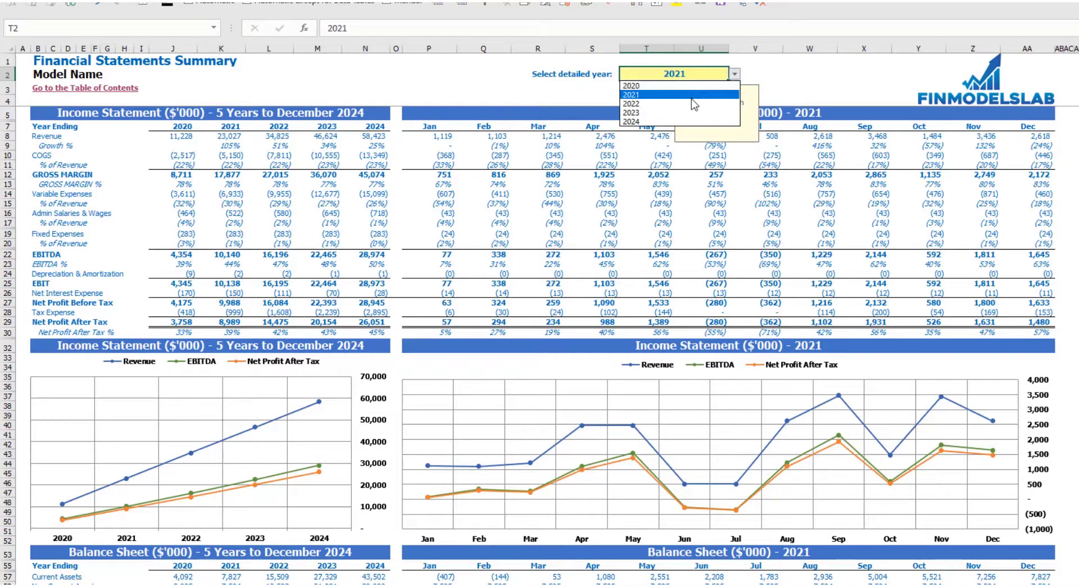
left_click(696, 98)
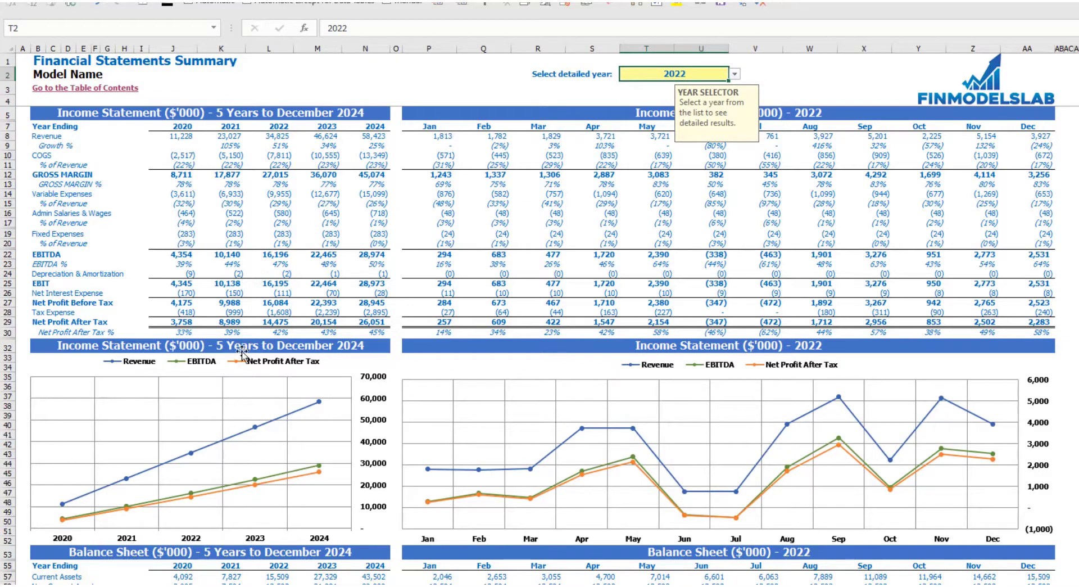
key("Tab")
Review the income statement charts and the balance sheet tables and charts further down the Financial Statements Summary
scroll(289, 433, "down", 3)
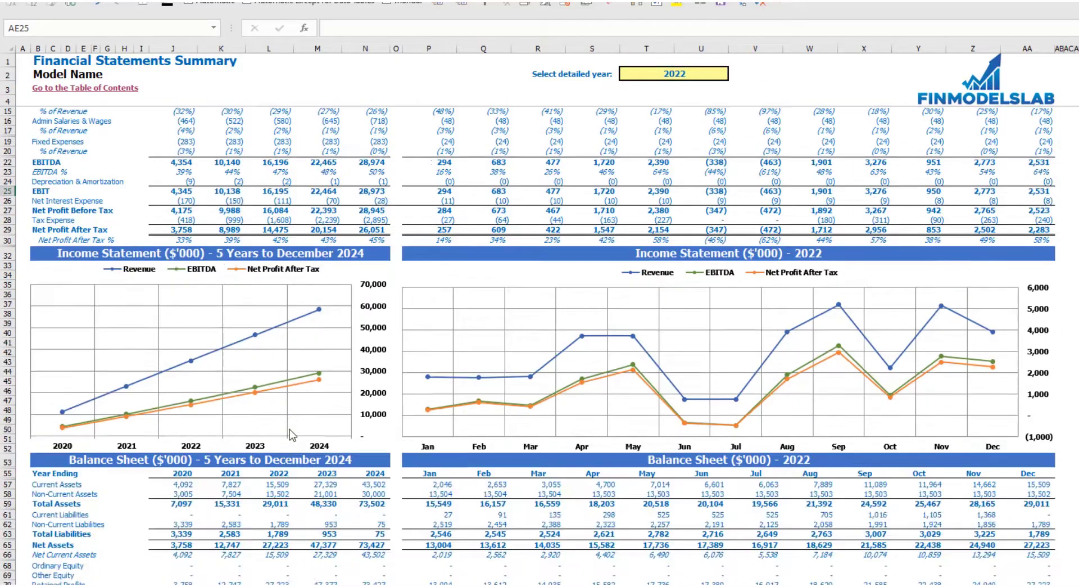
scroll(289, 433, "down", 7)
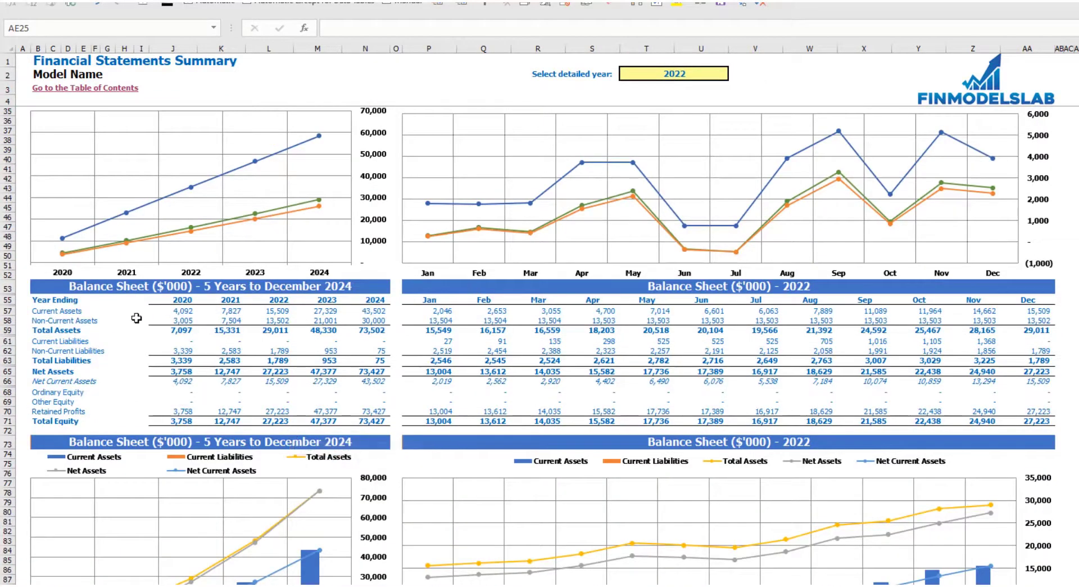
scroll(154, 274, "down", 3)
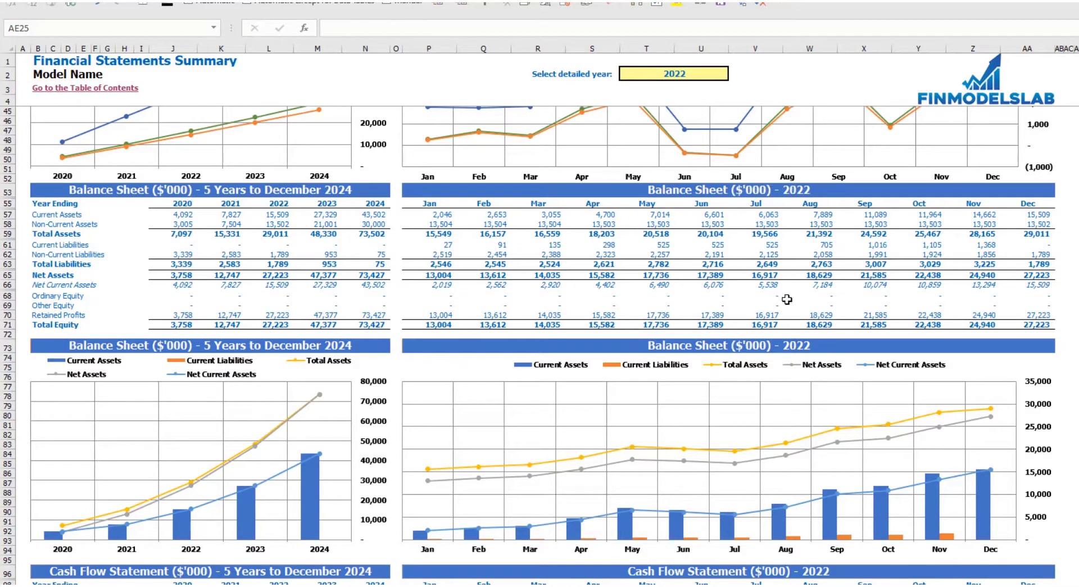
scroll(517, 330, "down", 17)
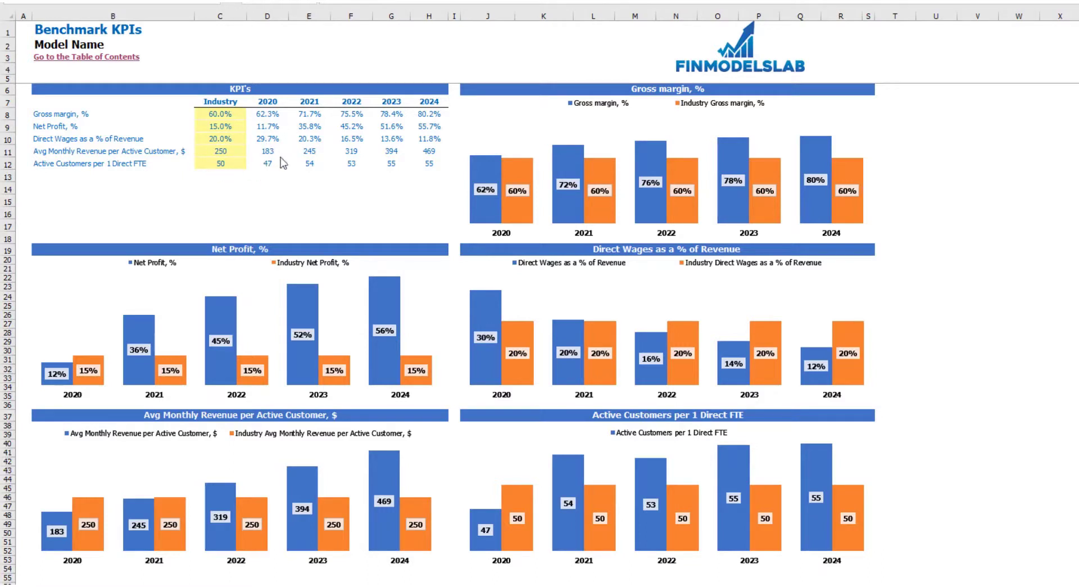
Go through the five Benchmark KPI rows one by one, from Gross margin to Active Customers per 1 Direct FTE
left_click(34, 112)
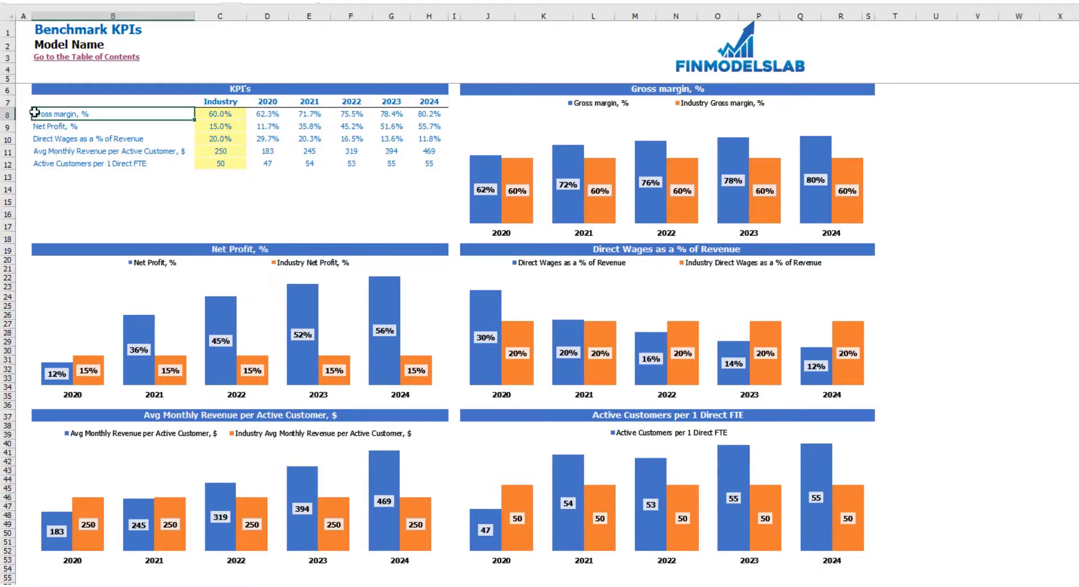
key("Down")
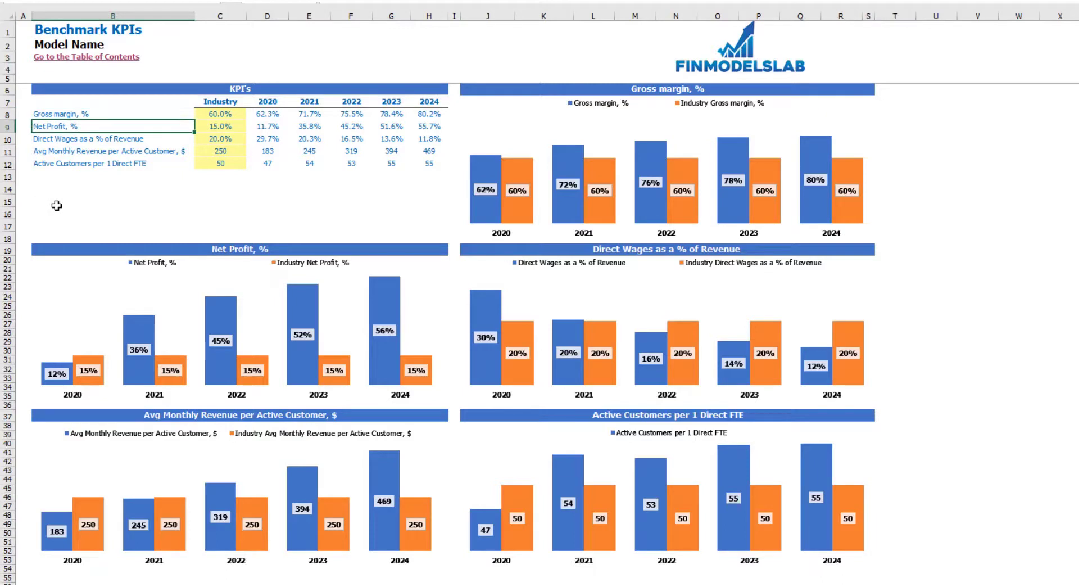
key("Down")
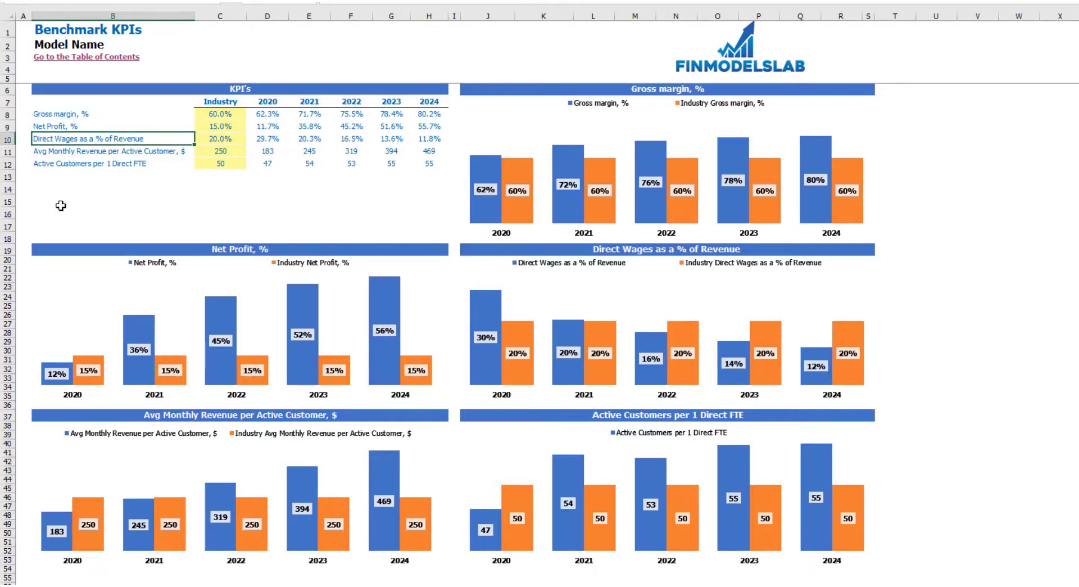
key("Down")
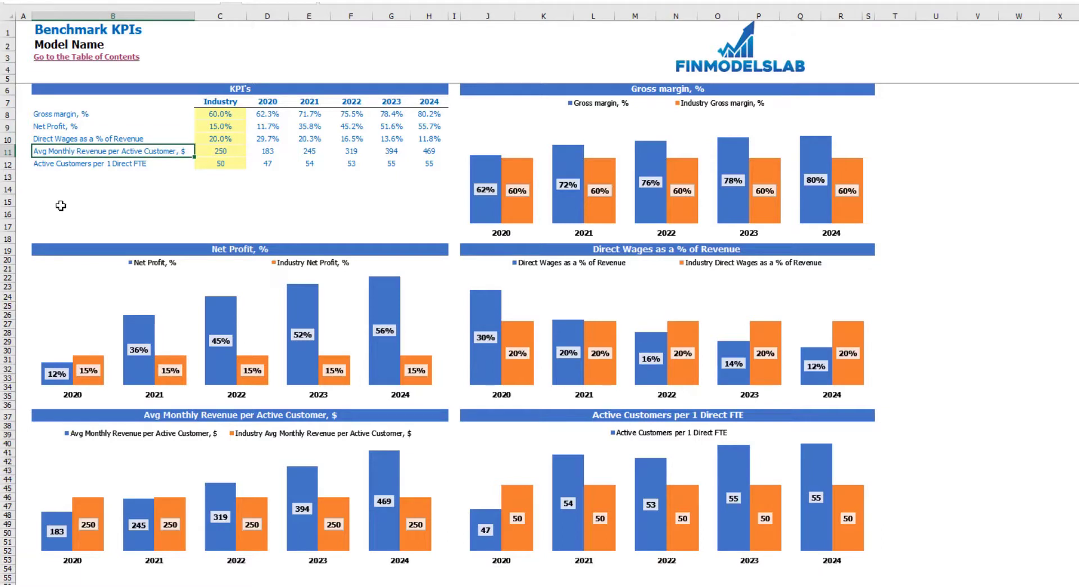
key("Down")
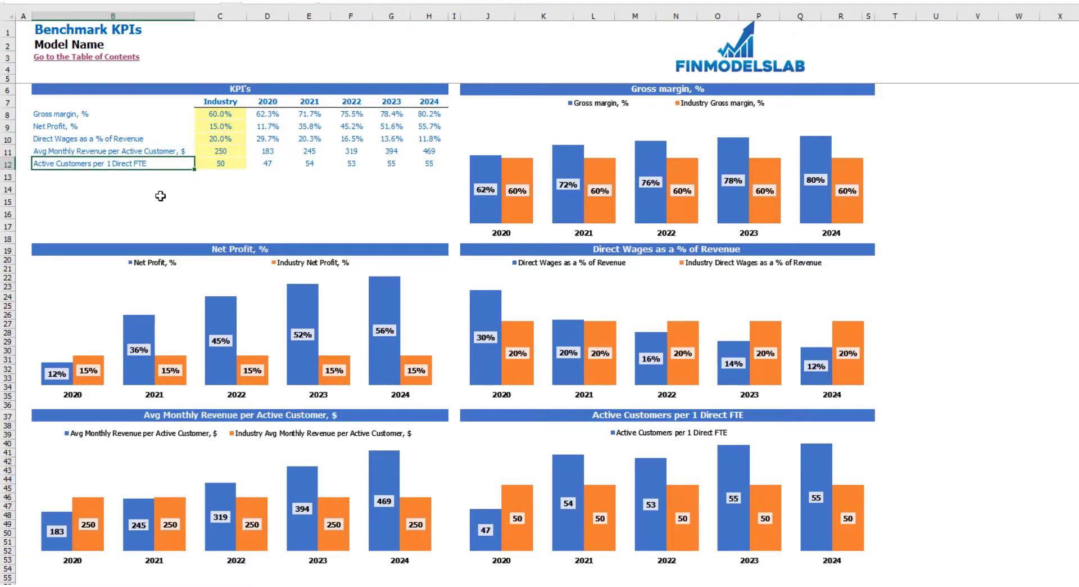
Set the industry benchmark for Gross margin to 65%
left_click(213, 113)
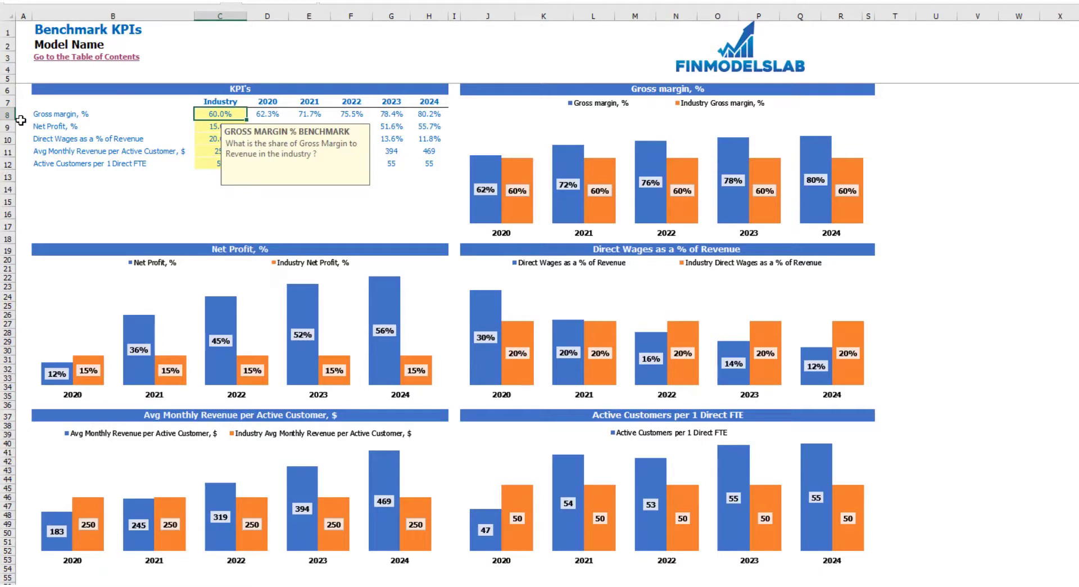
type("65")
key("Return")
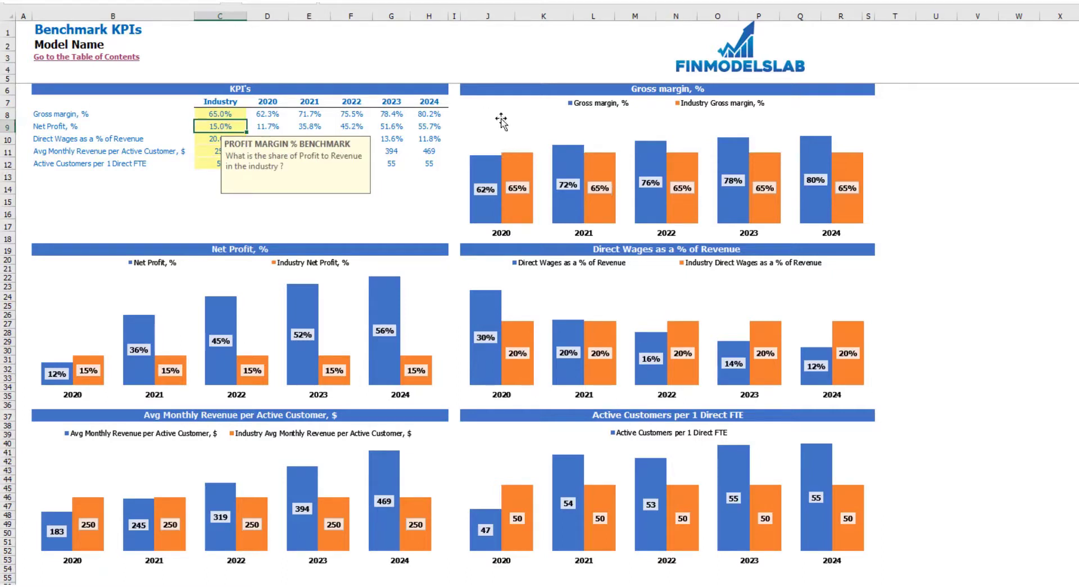
Examine the 2020 to 2024 values of all five KPIs beside their industry benchmarks
left_click(443, 190)
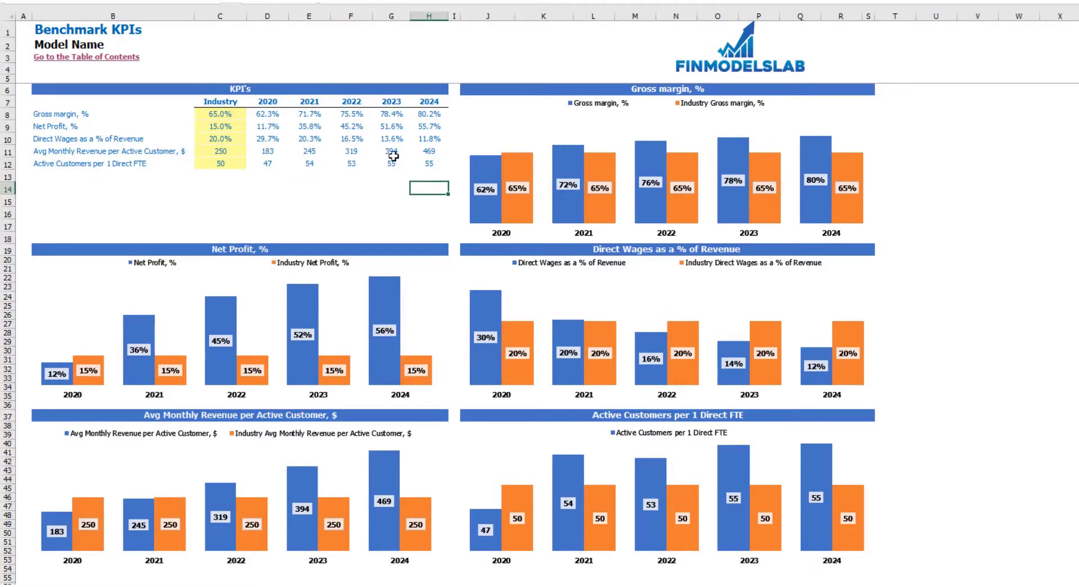
left_click_drag(258, 113, 429, 163)
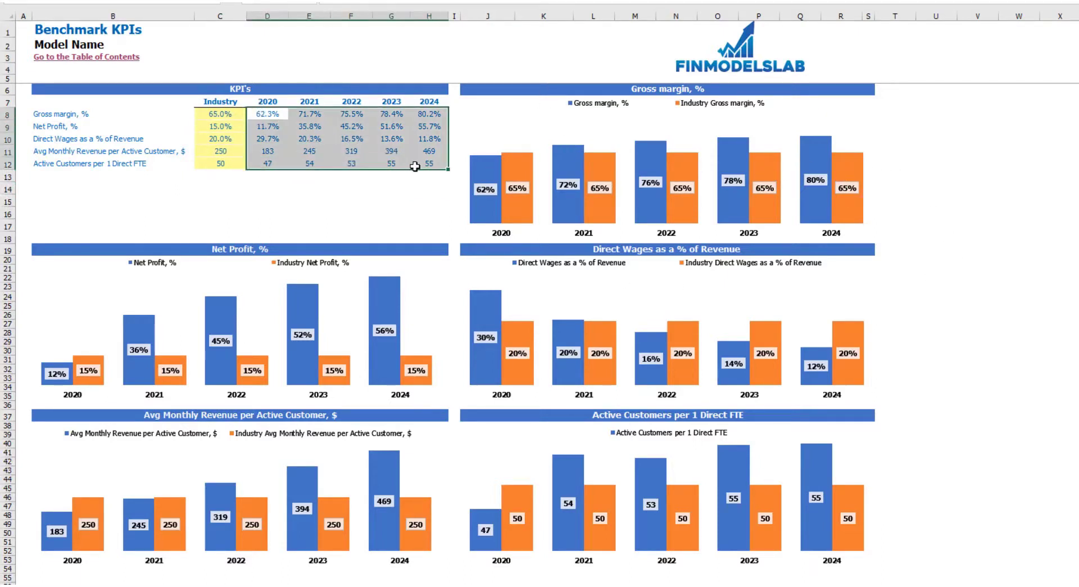
left_click(298, 207)
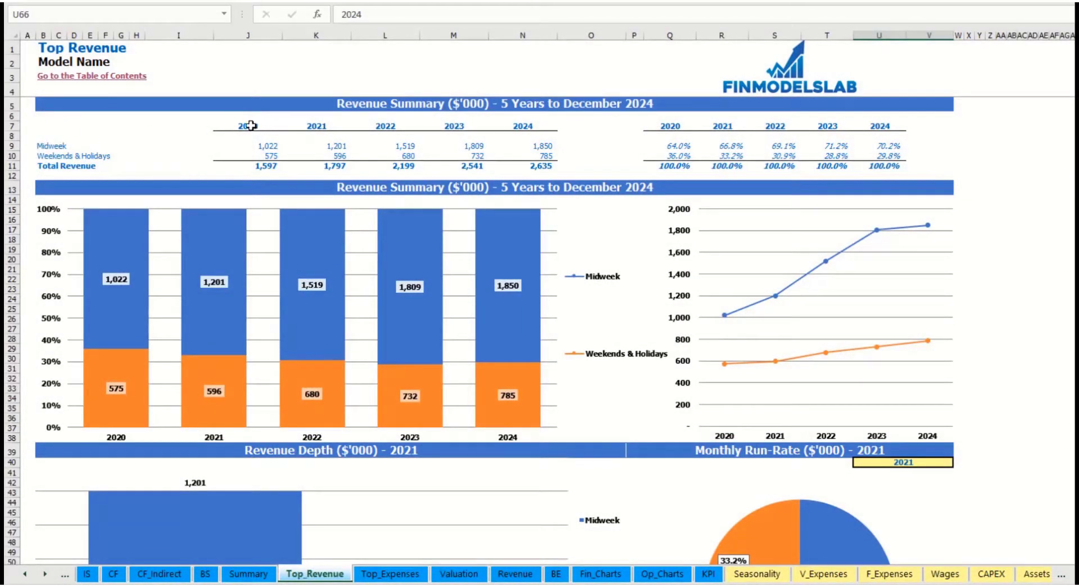
Examine the five-year Midweek, Weekends & Holidays and Total Revenue figures and their percentage shares in the Revenue Summary
left_click_drag(256, 144, 522, 164)
left_click_drag(675, 148, 902, 168)
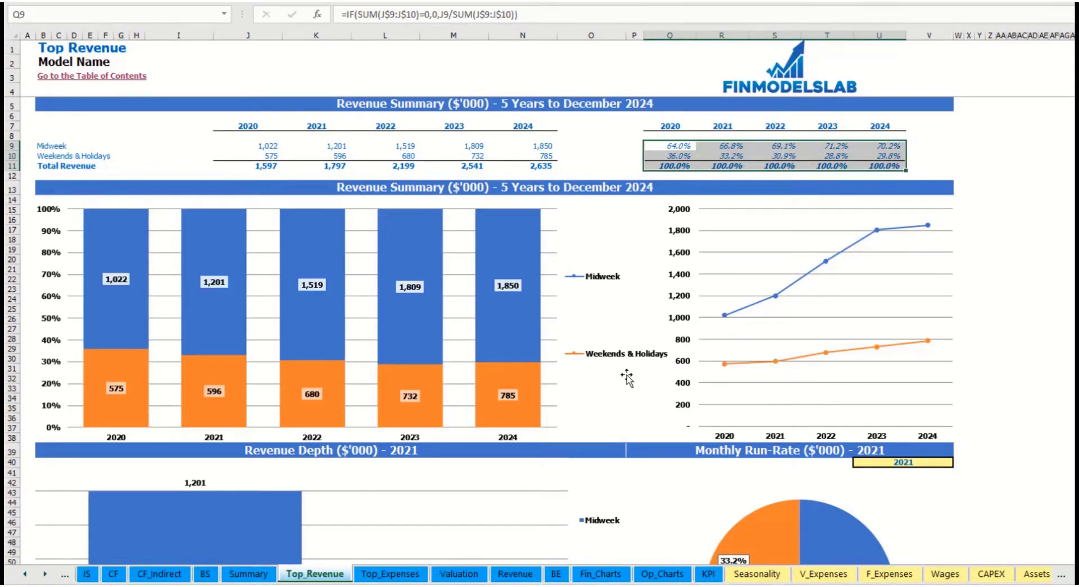
Set the year for the Revenue Depth and Monthly Run-Rate charts to 2022
scroll(725, 416, "down", 7)
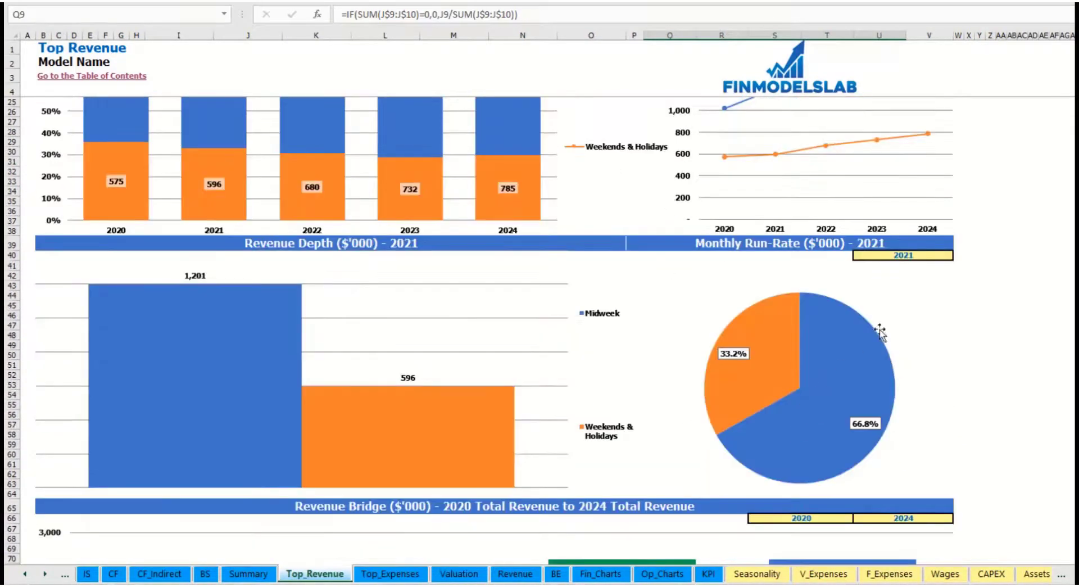
left_click(950, 256)
left_click(959, 256)
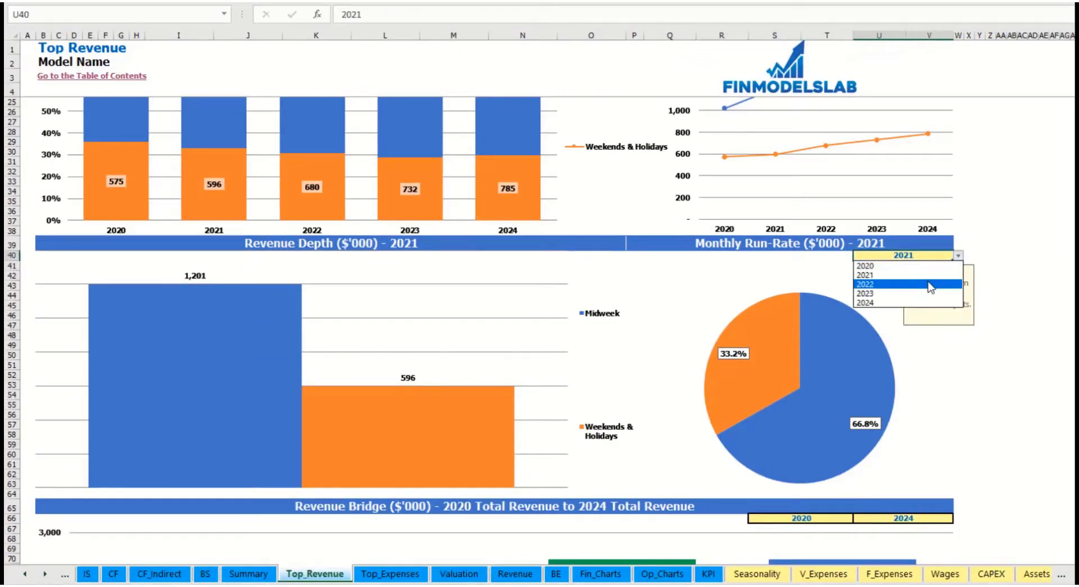
left_click(922, 281)
left_click(713, 246)
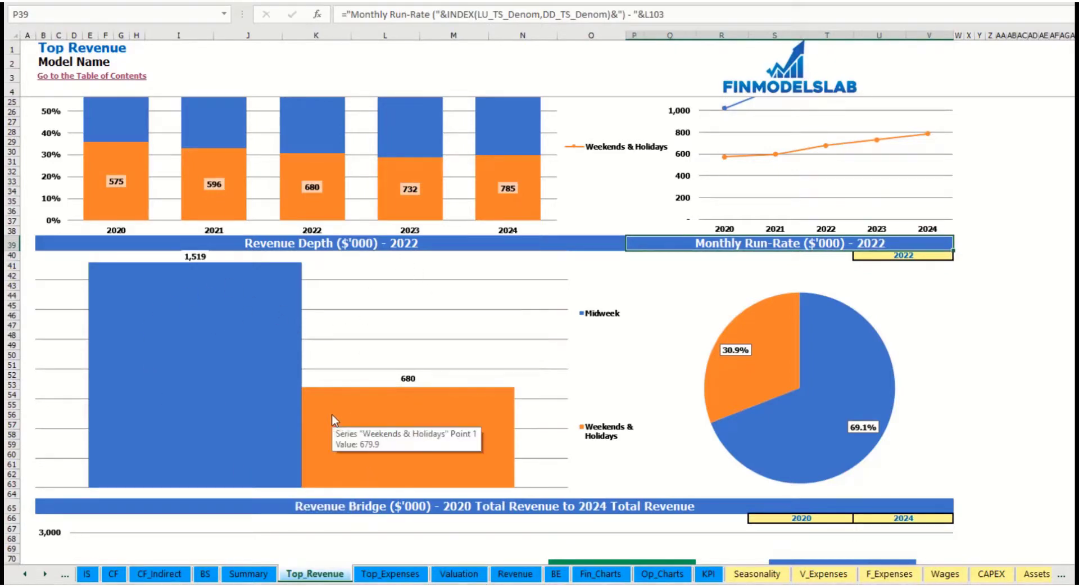
Set the Revenue Bridge chart's first year to 2021 and its last year to 2023
scroll(338, 427, "down", 10)
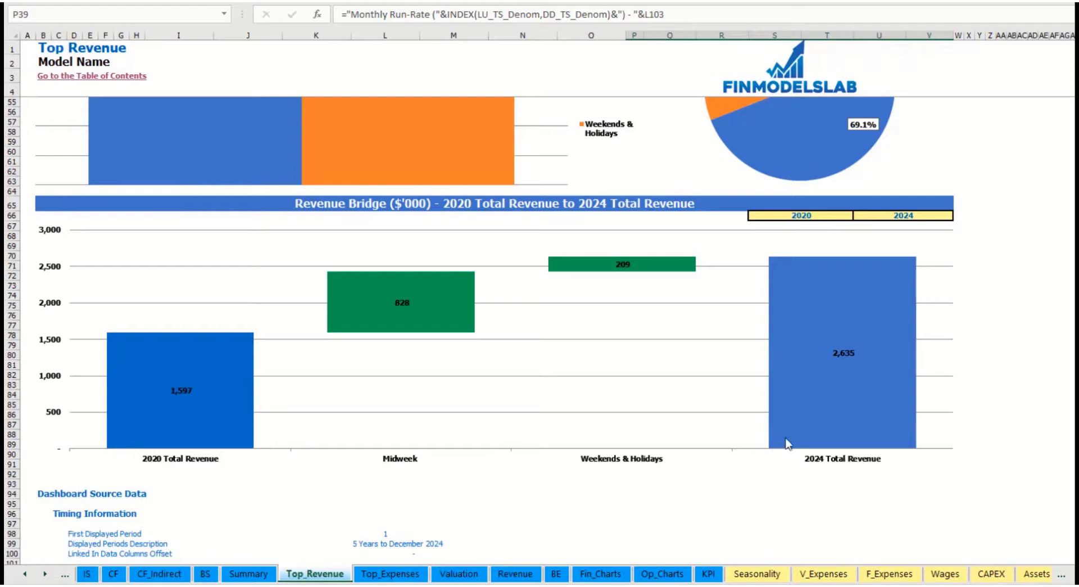
left_click(846, 216)
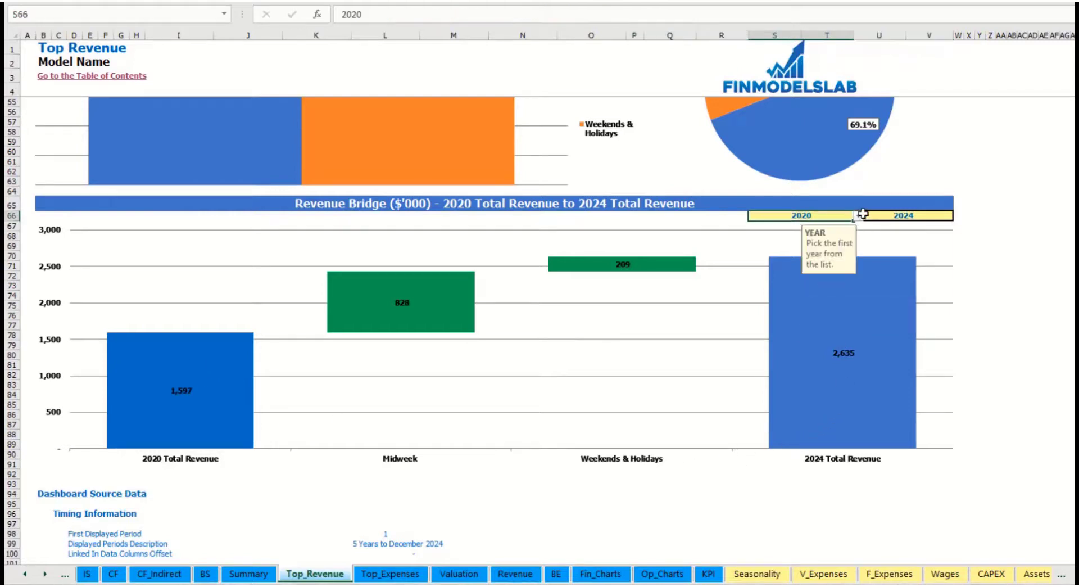
left_click(858, 216)
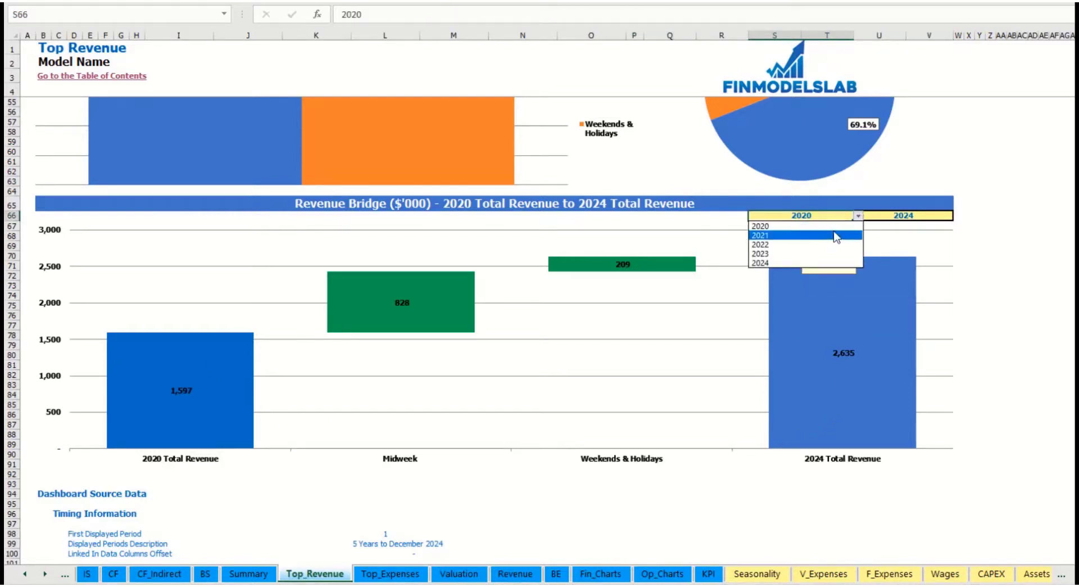
left_click(837, 235)
left_click(860, 217)
left_click(956, 215)
left_click(950, 216)
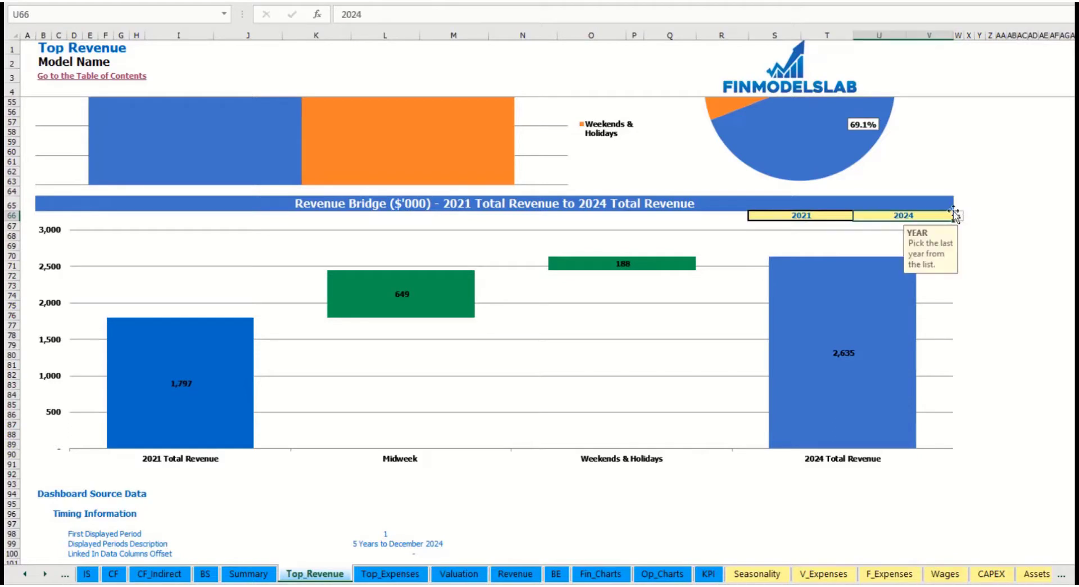
left_click(959, 216)
left_click(928, 254)
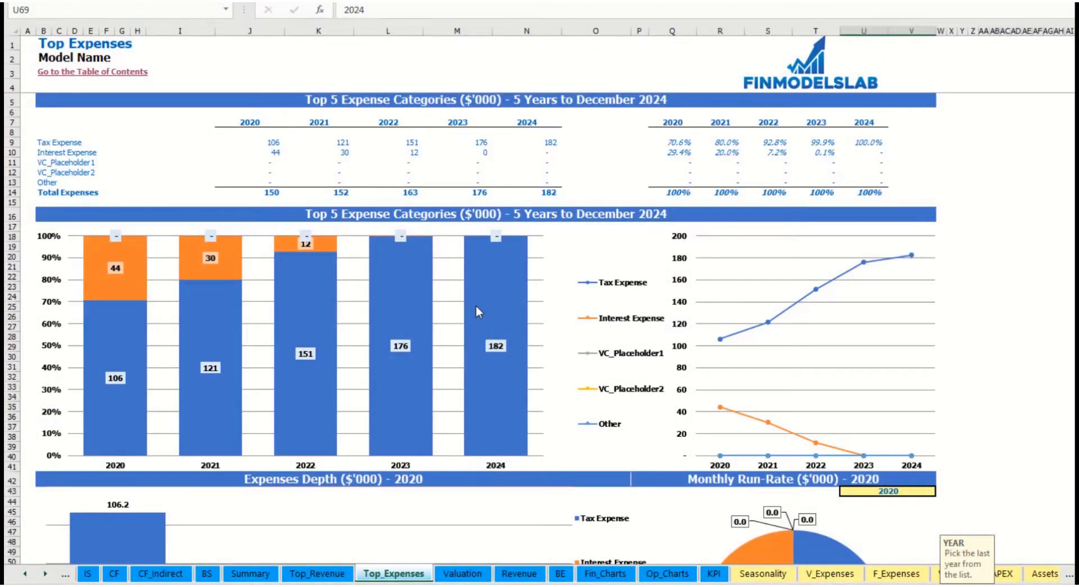
Examine the top five expense categories and their yearly charts on the Top Expenses sheet
left_click_drag(40, 143, 96, 172)
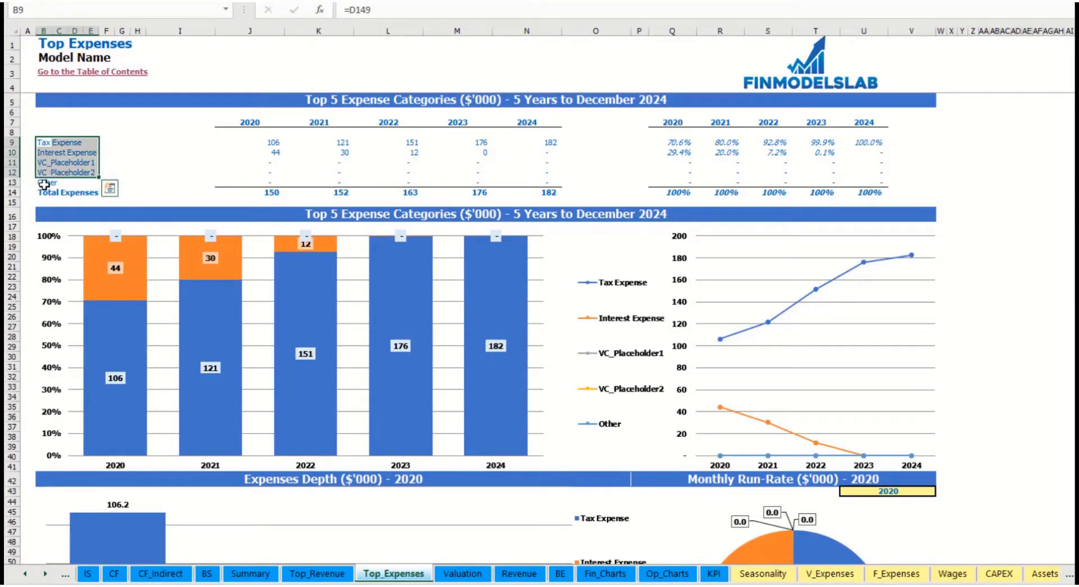
left_click(40, 183)
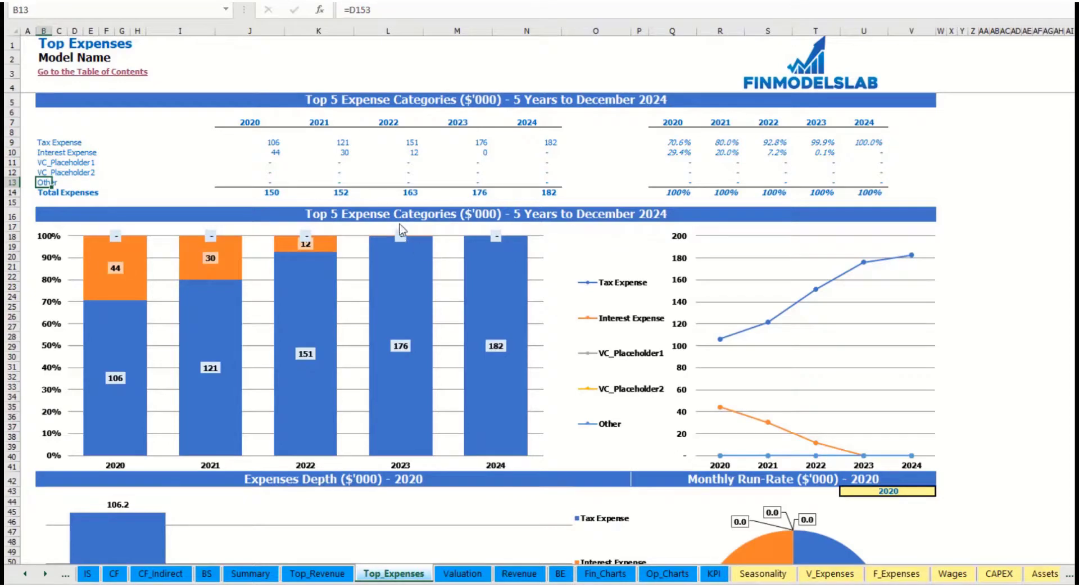
scroll(404, 214, "down", 3)
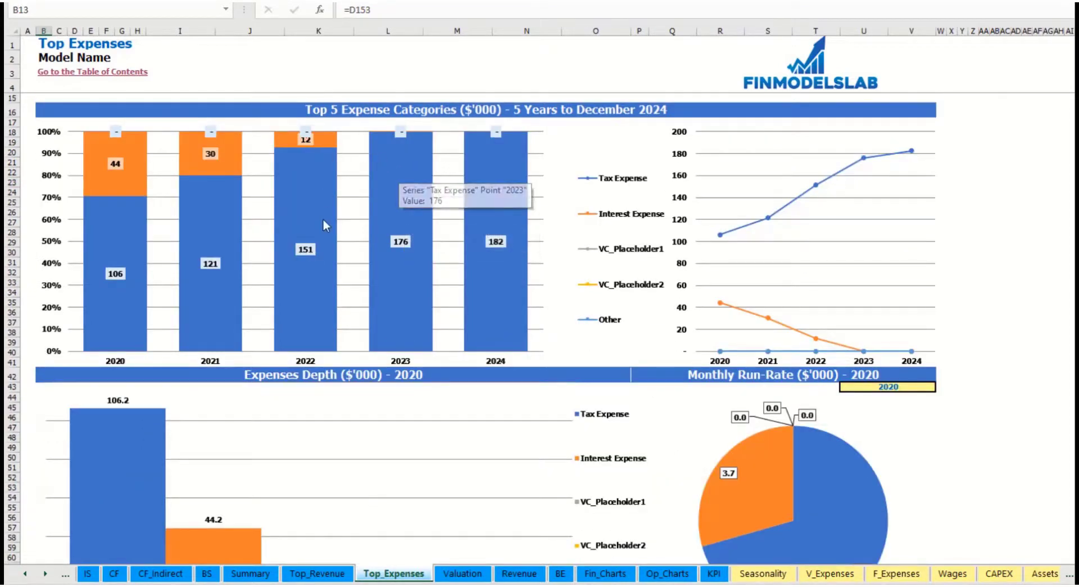
scroll(352, 252, "down", 3)
scroll(382, 302, "down", 3)
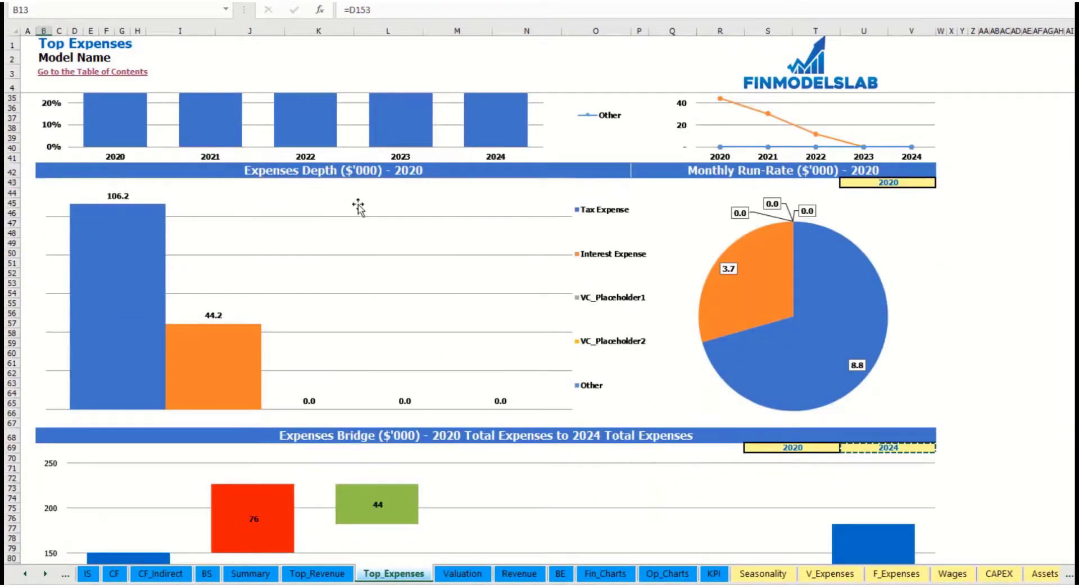
Set the year for the Expenses Depth and Monthly Run-Rate charts to 2022 and view the Expenses Bridge
left_click(916, 182)
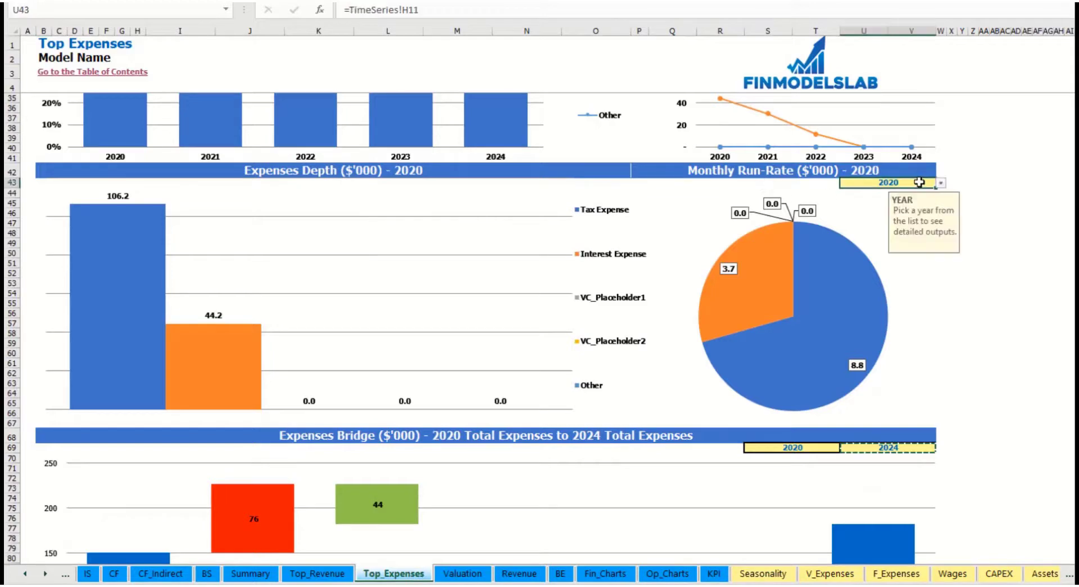
left_click(941, 182)
left_click(917, 212)
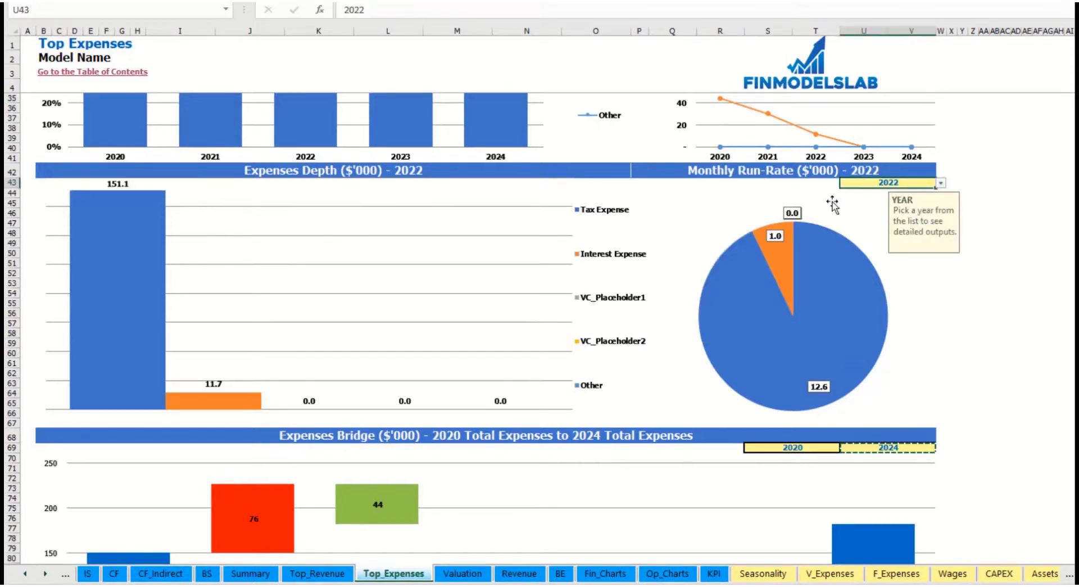
scroll(550, 352, "down", 6)
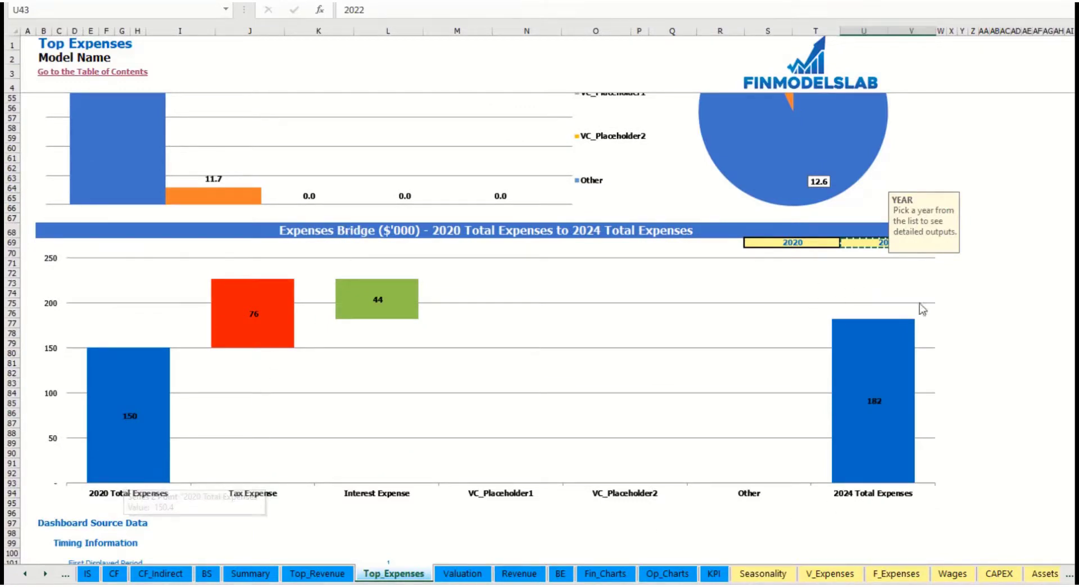
left_click(993, 302)
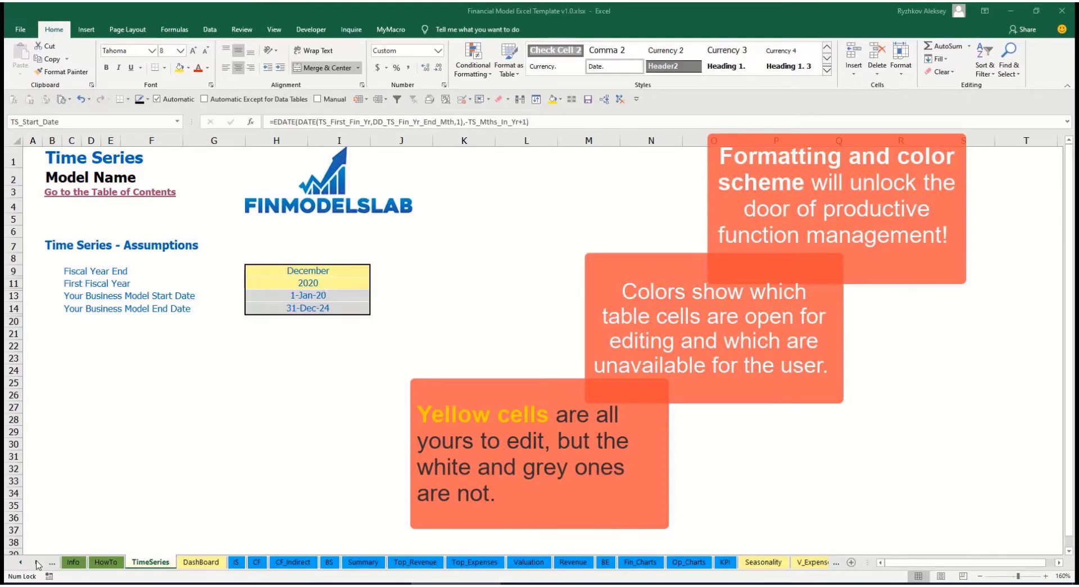
Look through the workbook's report, assumption and calculation sheet names and return to the first sheets
left_click_drag(36, 562, 23, 567)
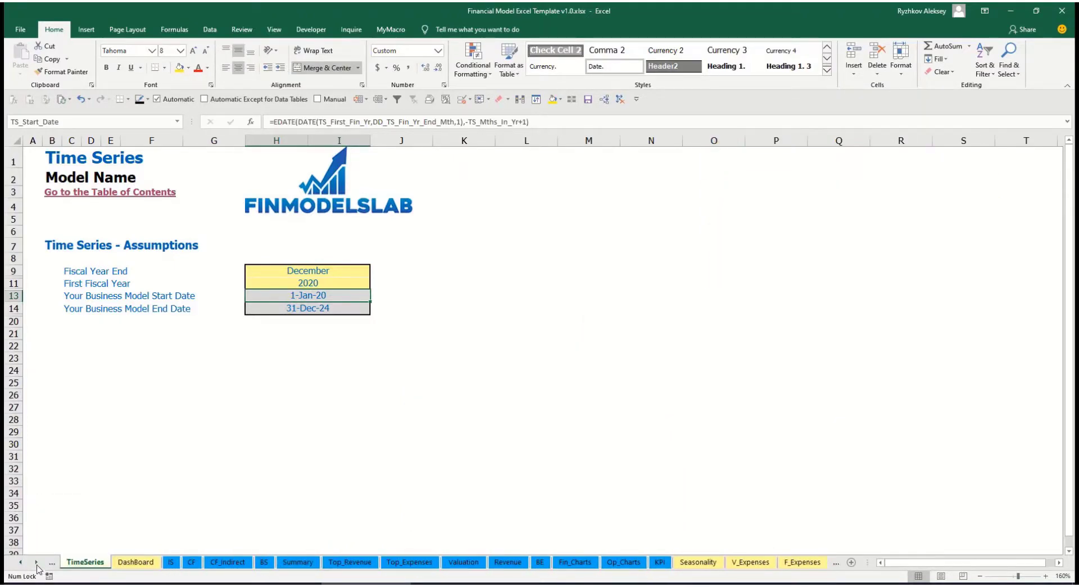
left_click_drag(38, 567, 37, 567)
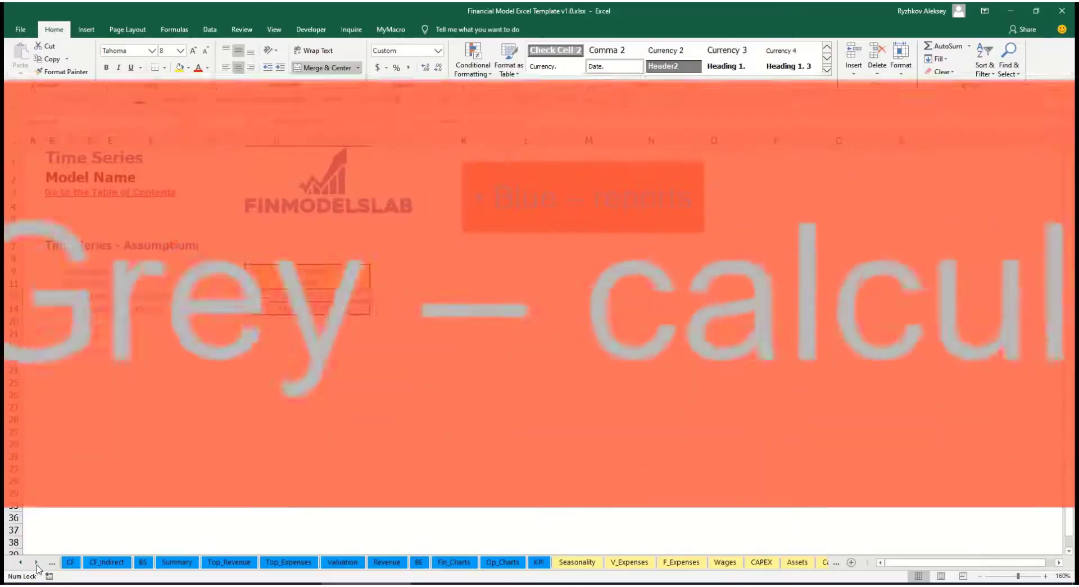
left_click(37, 566)
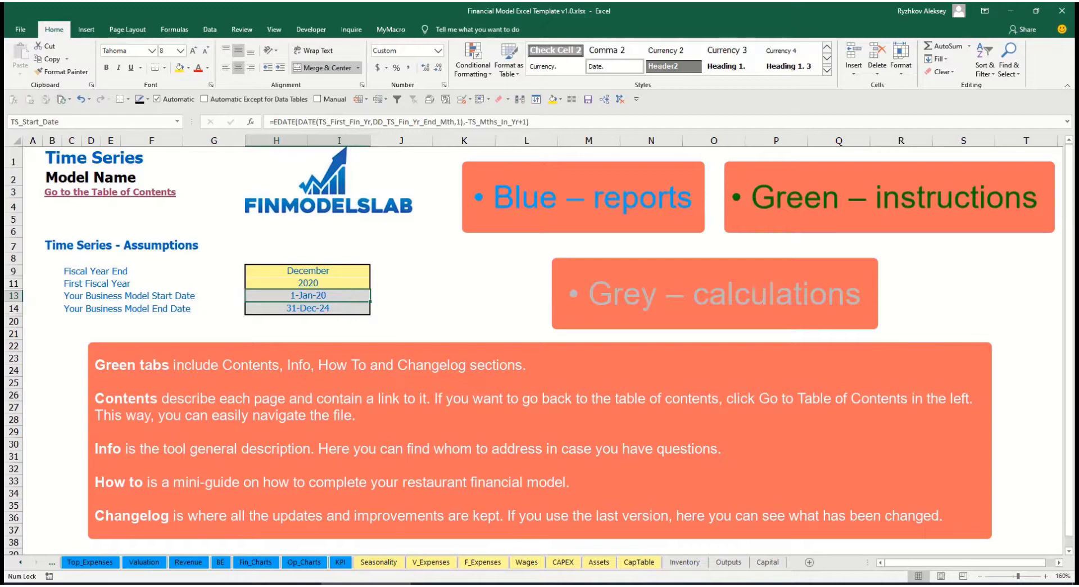
left_click(20, 562)
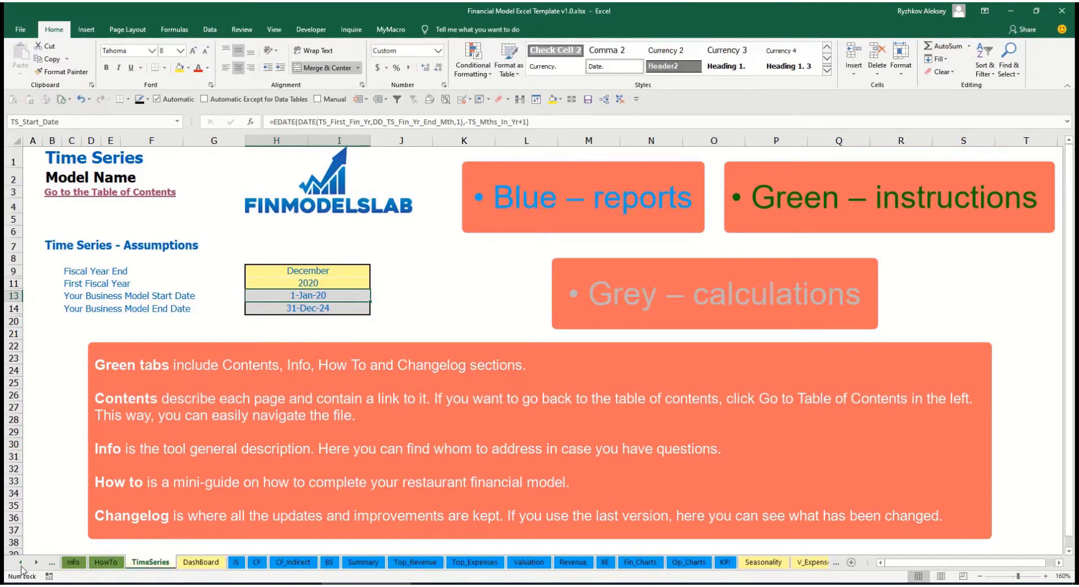
left_click(20, 562)
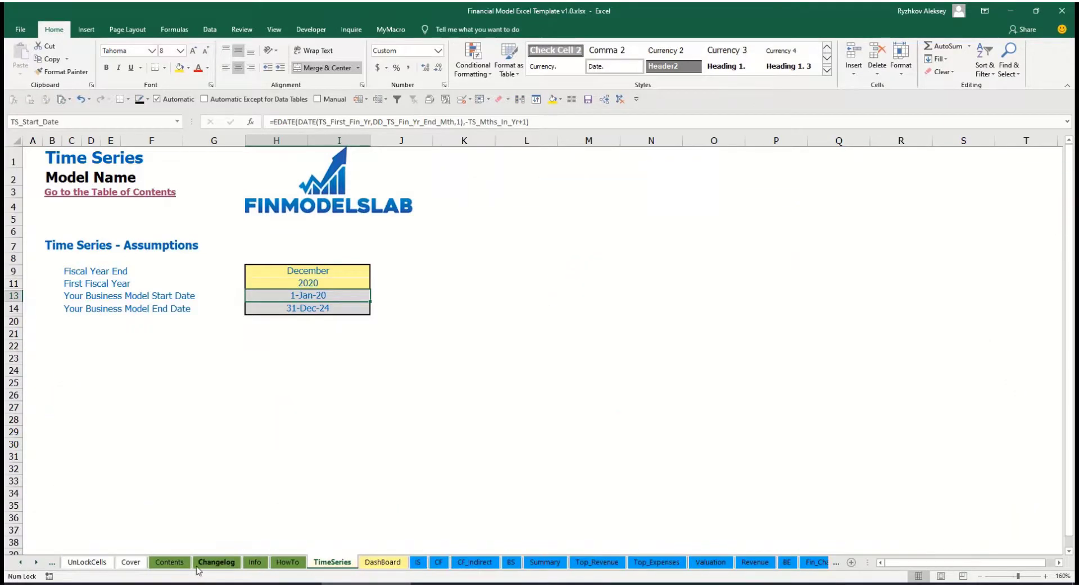
Open the table of contents, follow its Financial Statements Summary link and return to the contents
left_click(168, 562)
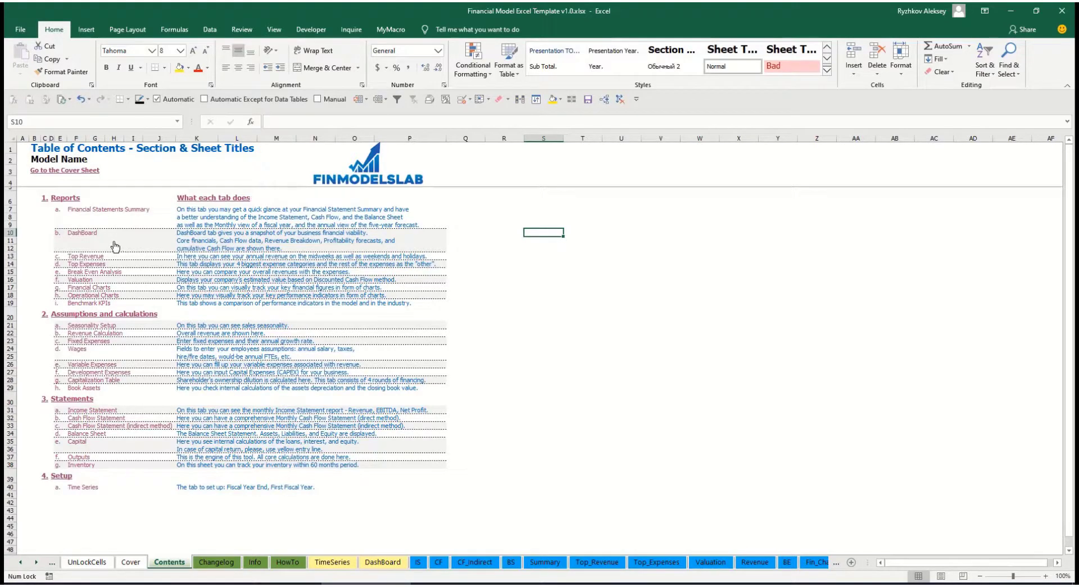
left_click(101, 214)
left_click(37, 174)
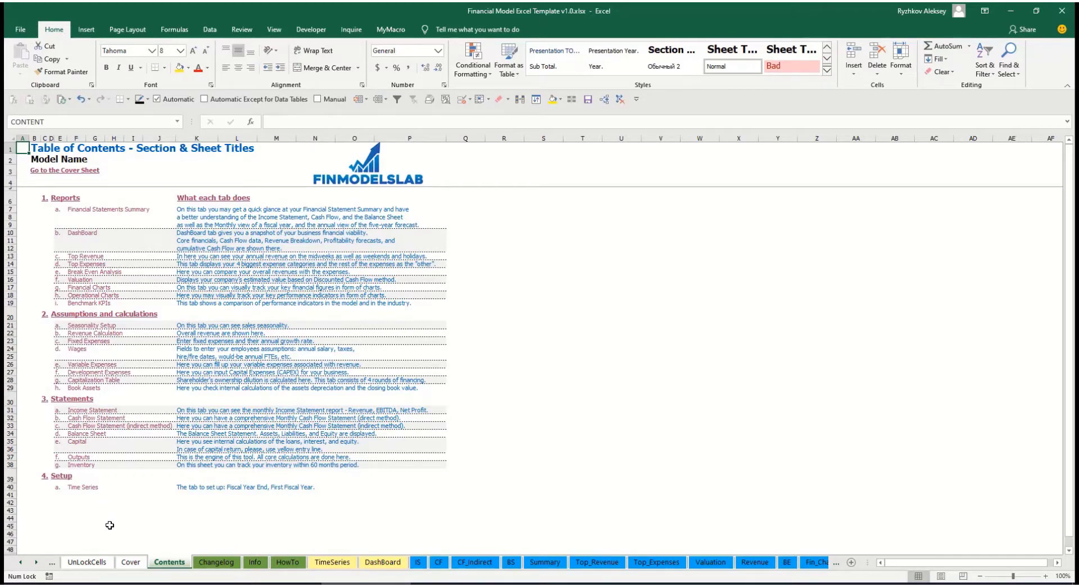
Read through the How To guide's instructions for each sheet, from Cover to Top Revenue
left_click(287, 561)
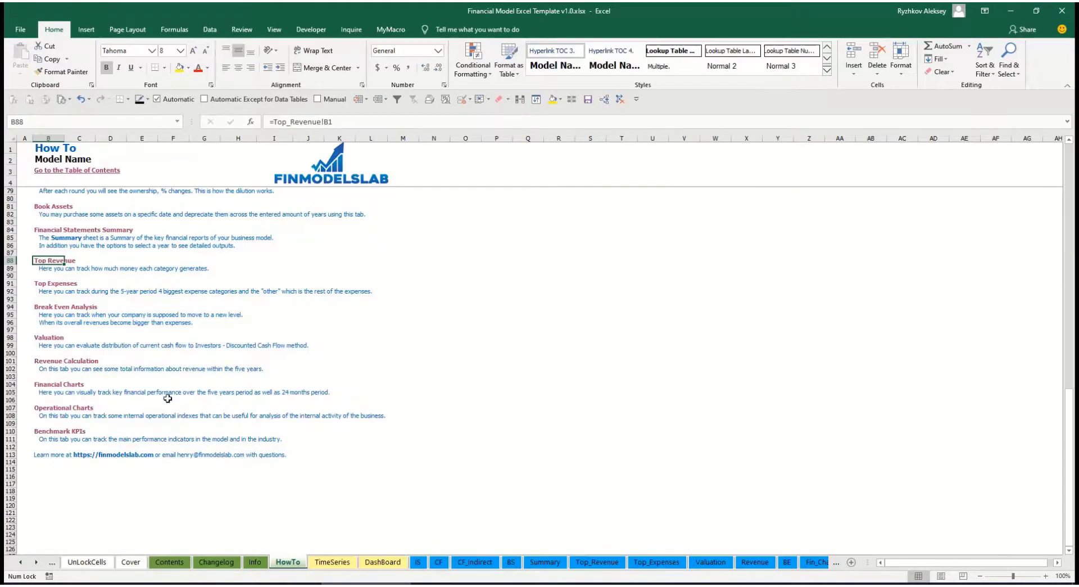
scroll(70, 259, "up", 20)
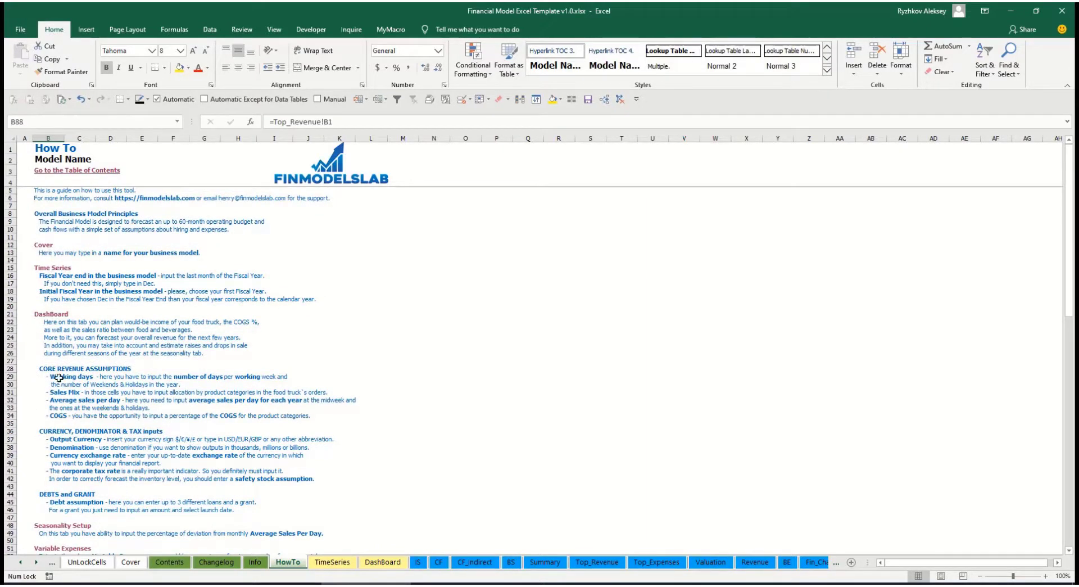
scroll(61, 377, "down", 3)
scroll(67, 417, "down", 3)
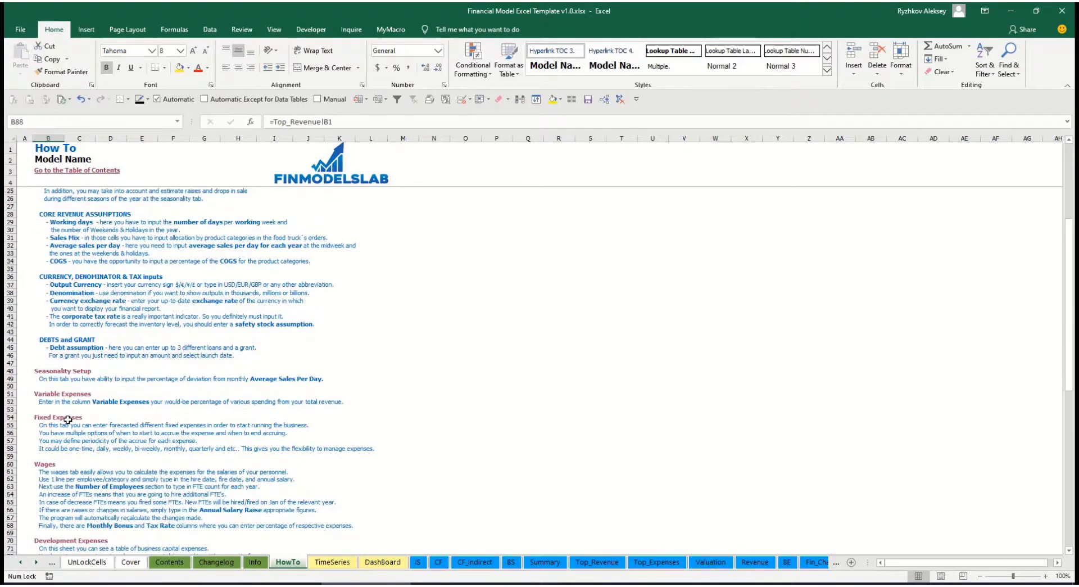
scroll(56, 445, "down", 6)
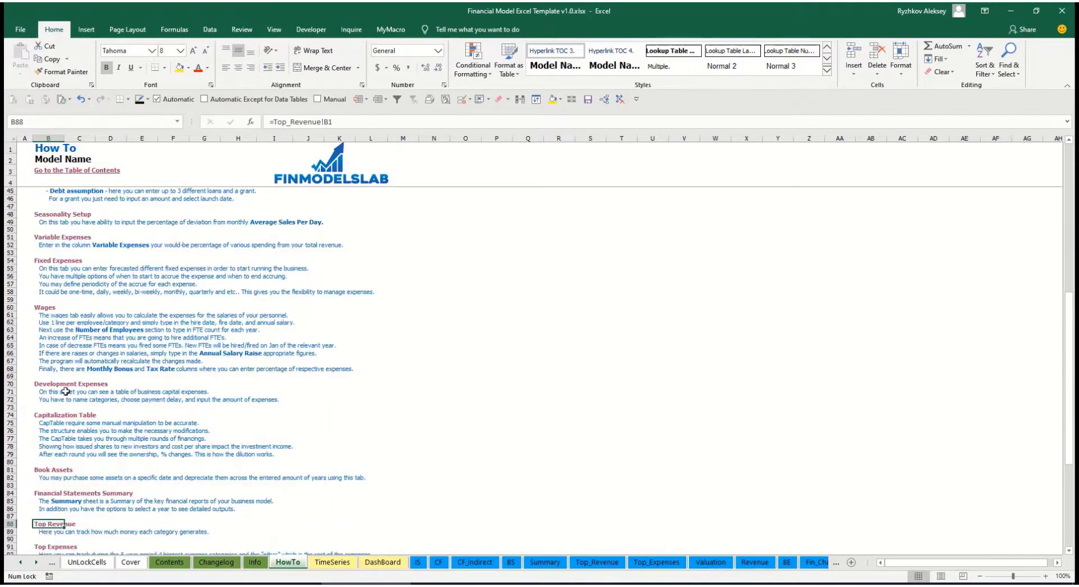
scroll(65, 391, "up", 12)
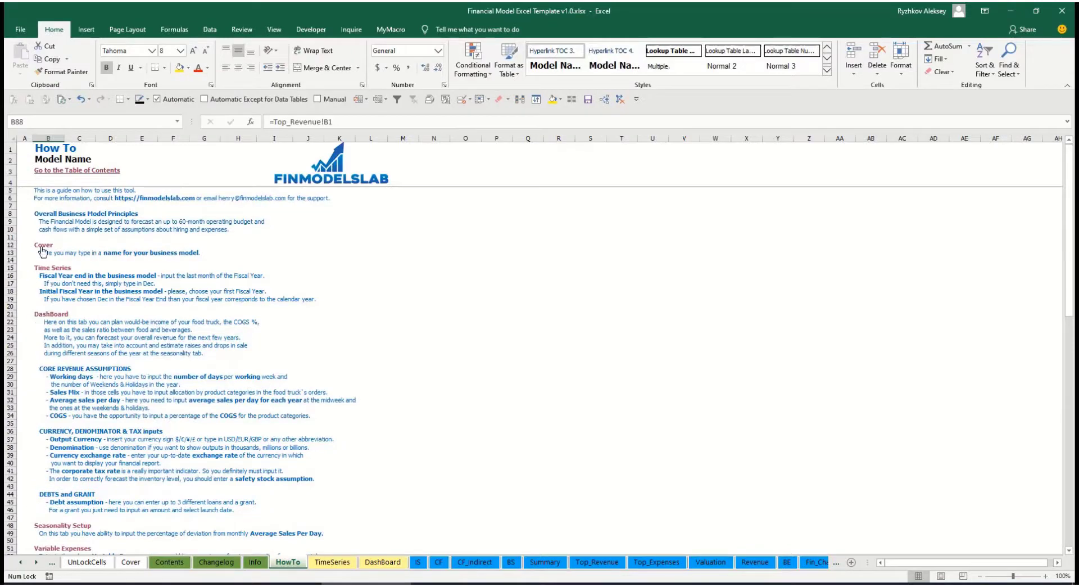
scroll(50, 324, "down", 10)
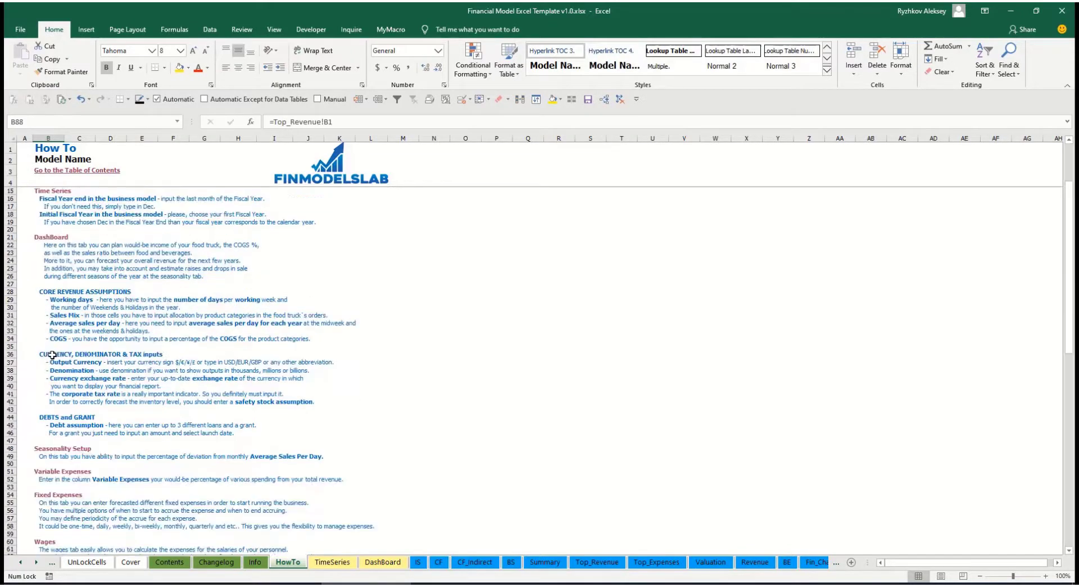
scroll(55, 322, "down", 3)
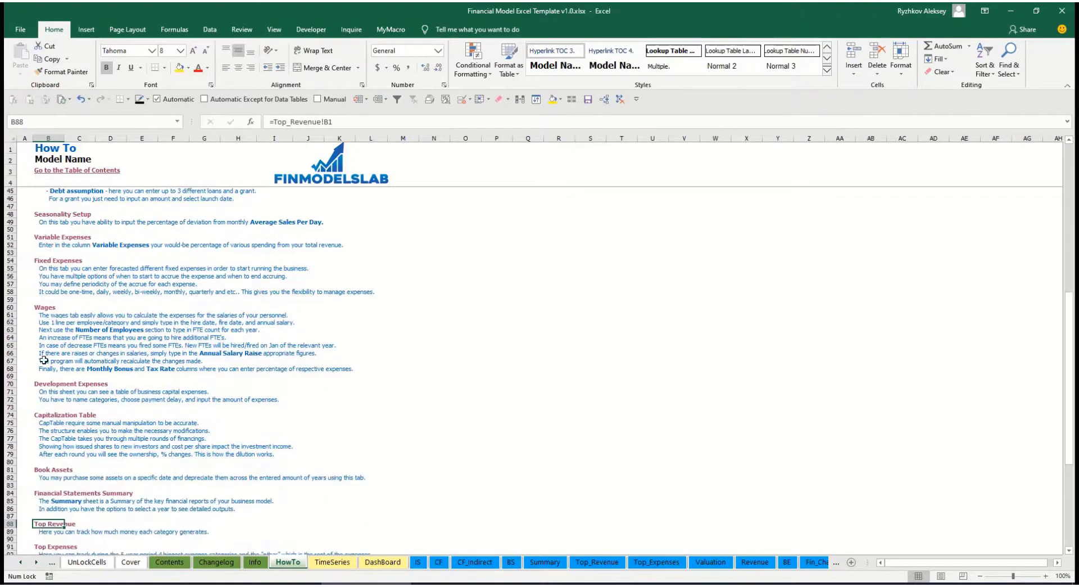
left_click(43, 475)
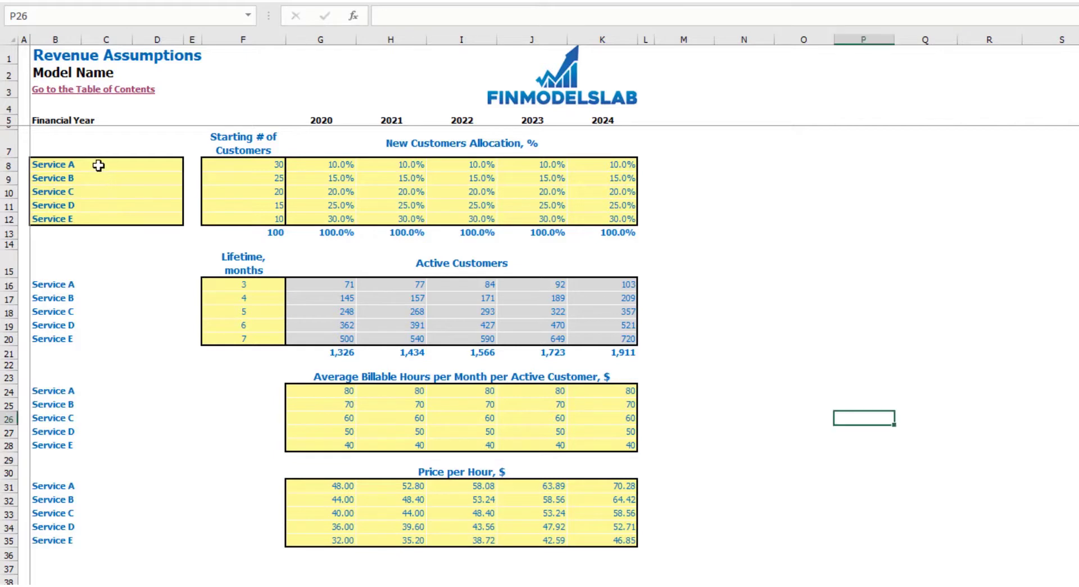
Rename Service A as Offering 1 in the service names of the Revenue Assumptions
left_click_drag(97, 166, 106, 214)
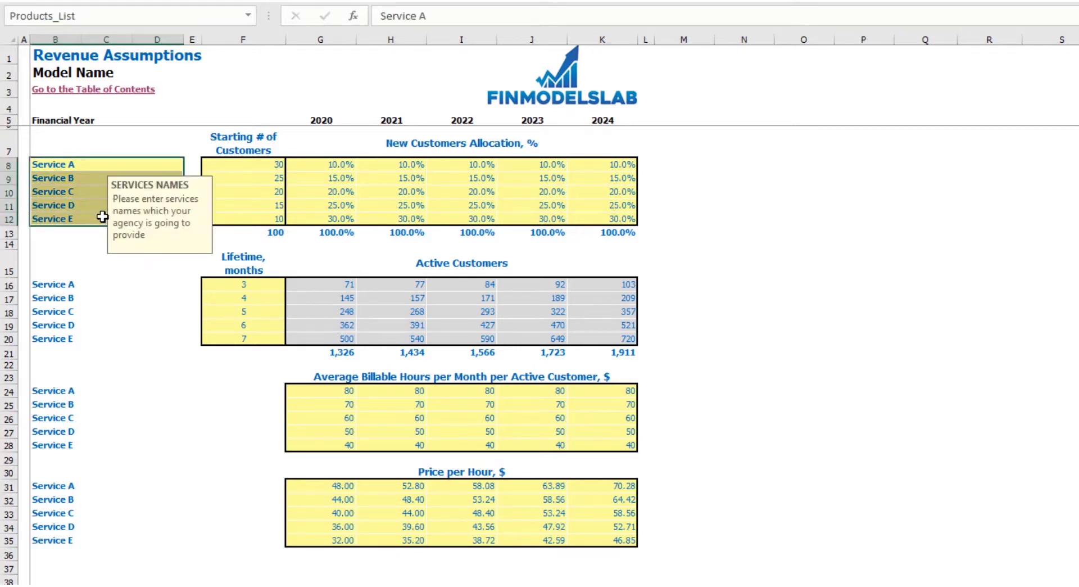
left_click(63, 166)
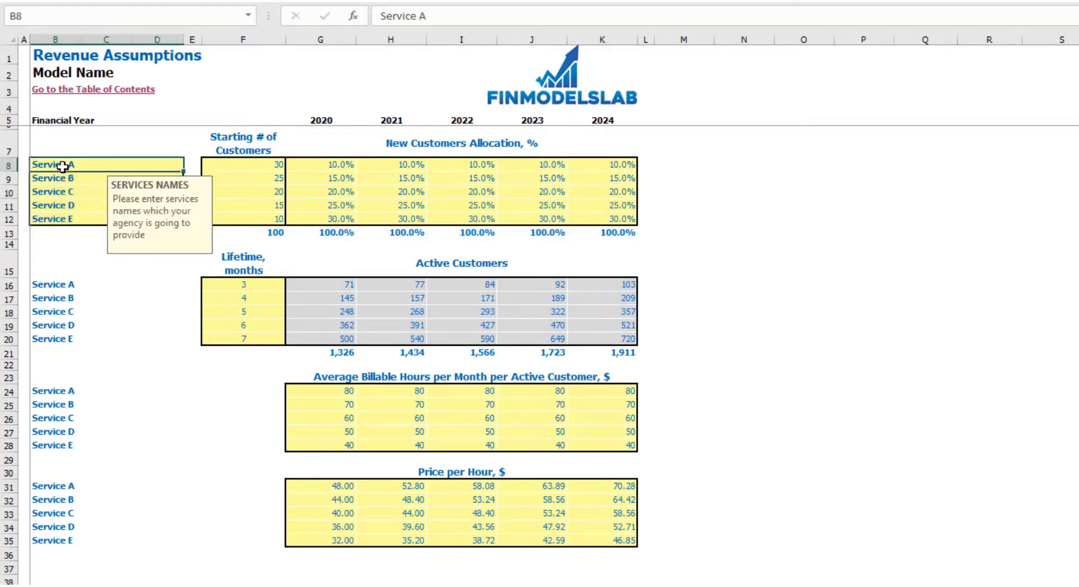
type("Offering")
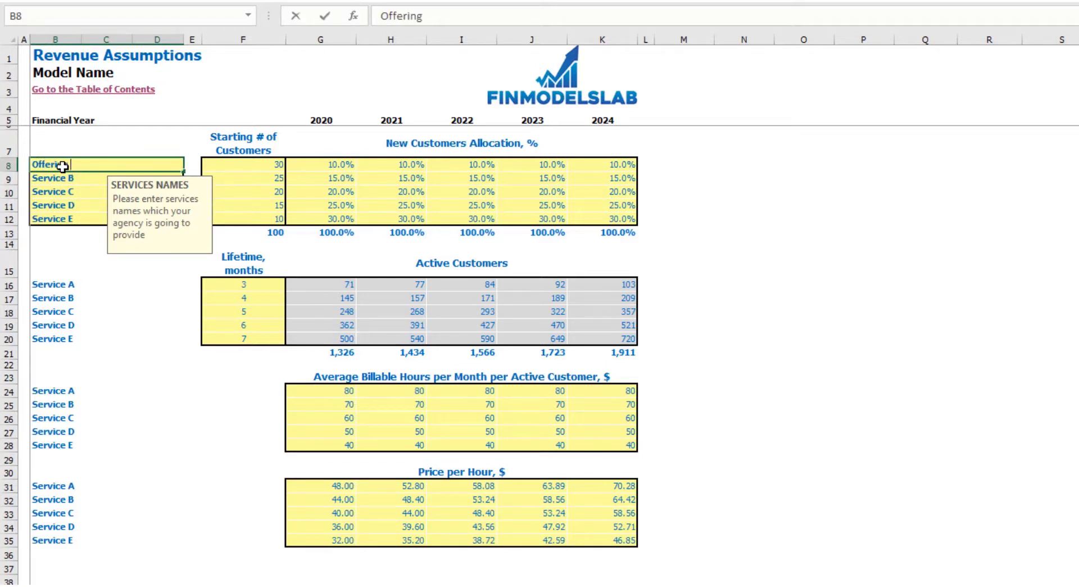
type(" 1")
key("Return")
left_click(77, 234)
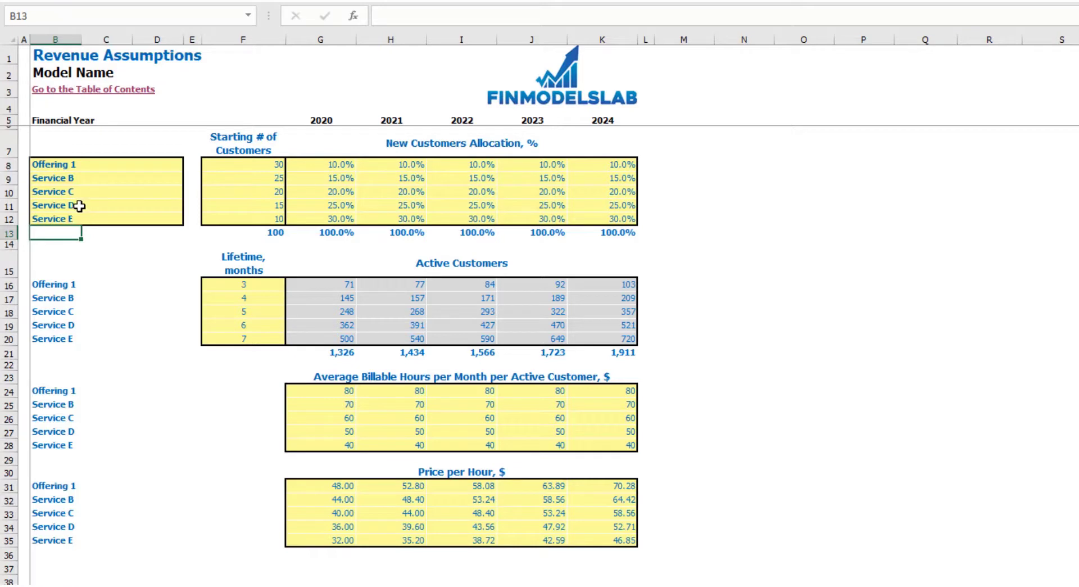
Clear the names, starting customers and new customer allocations of Service D and Service E
left_click_drag(84, 205, 609, 220)
key("Delete")
left_click(804, 177)
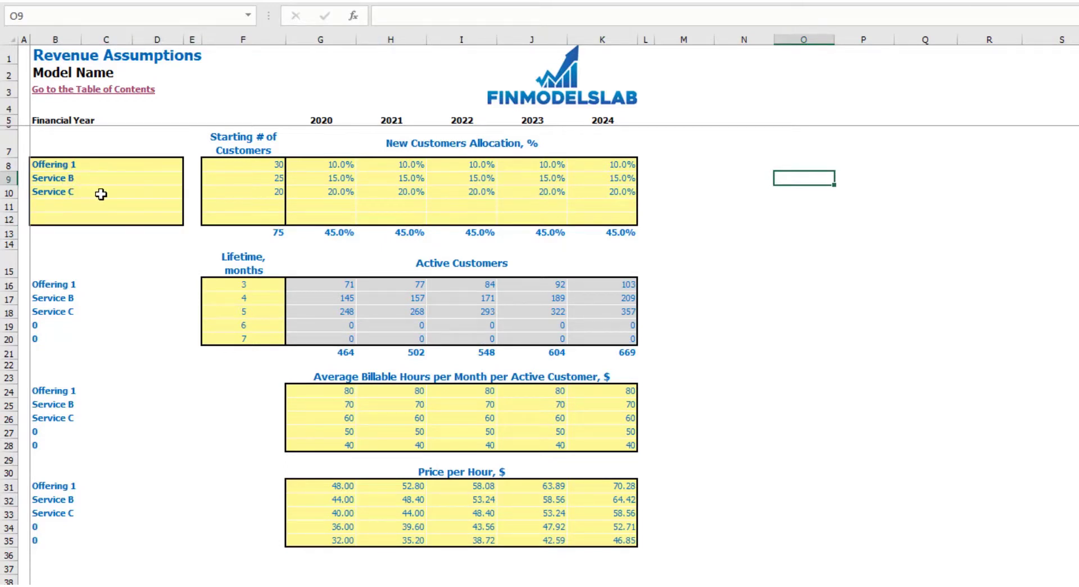
Undo the clearing of Service D and Service E and the renaming of Service A
key("ctrl+z")
key("ctrl+z")
left_click(771, 233)
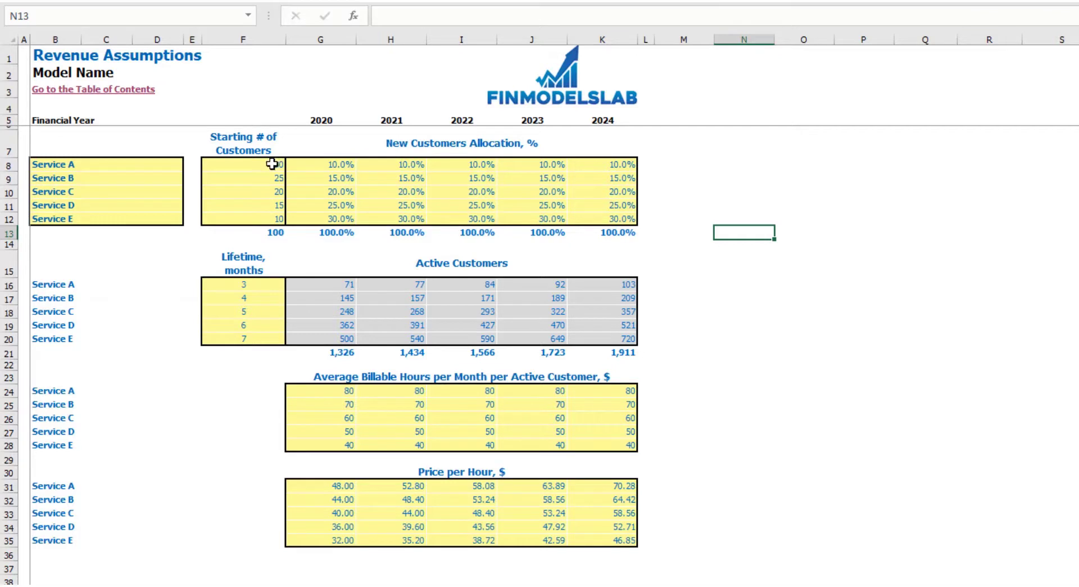
Set the starting number of customers to 50 for Service A and 60 for Service B
left_click(252, 169)
type("50")
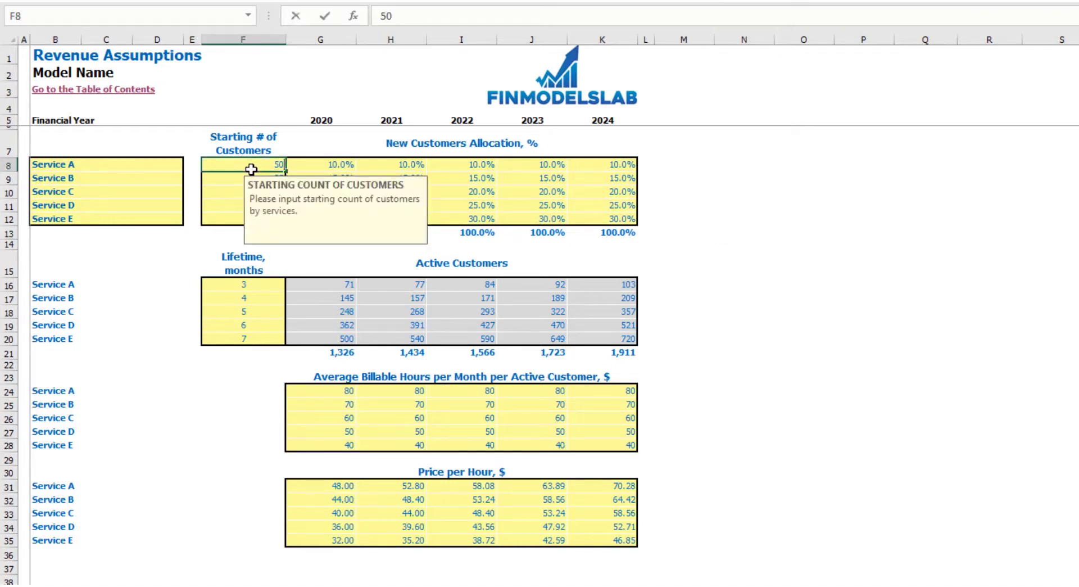
key("Return")
type("60")
key("Return")
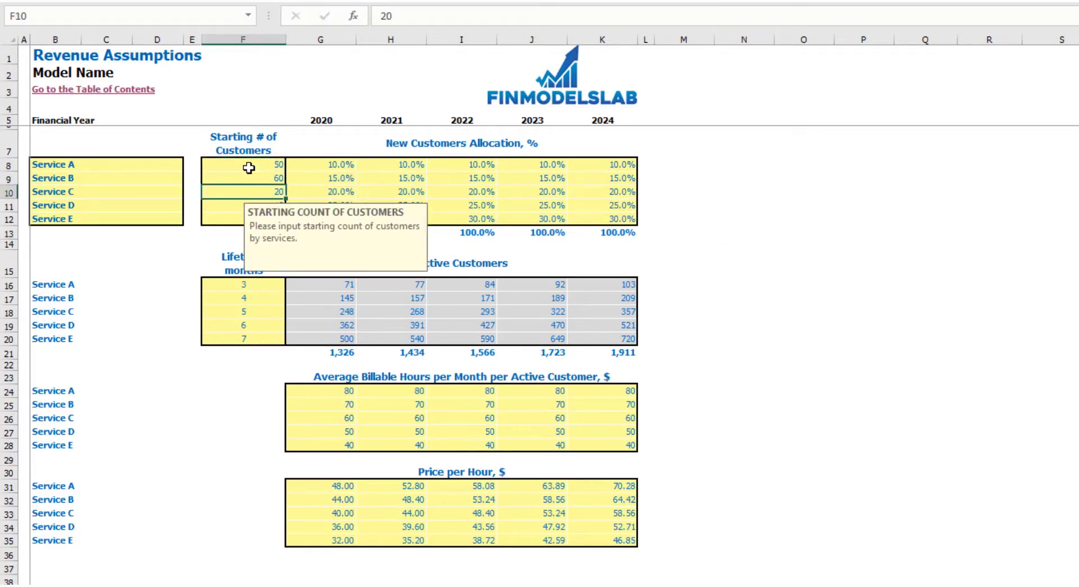
Clear the starting customer counts of Services A to E and check their total
left_click_drag(249, 168, 227, 214)
key("Delete")
left_click(950, 179)
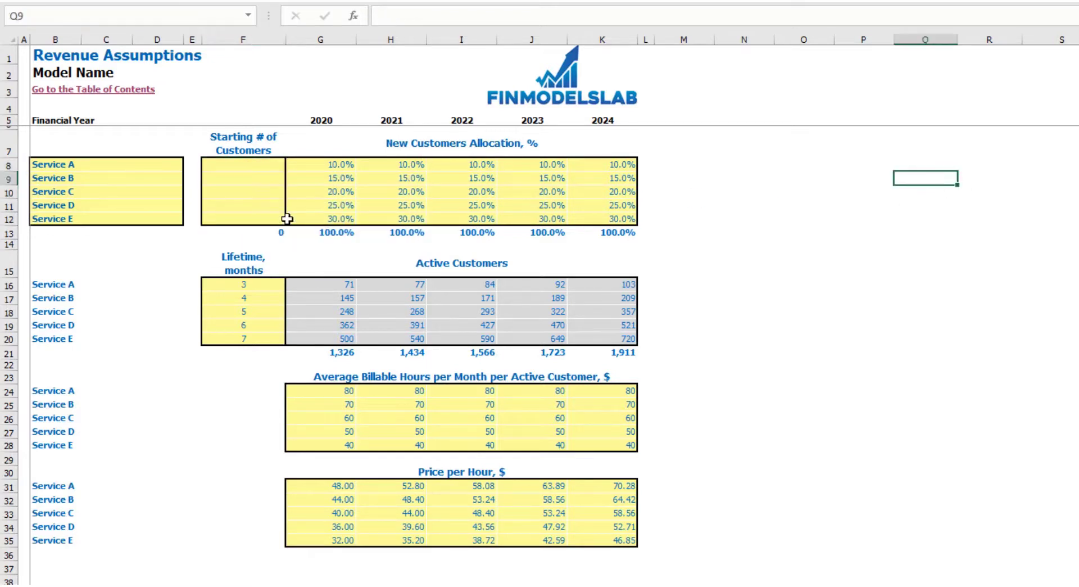
left_click(274, 231)
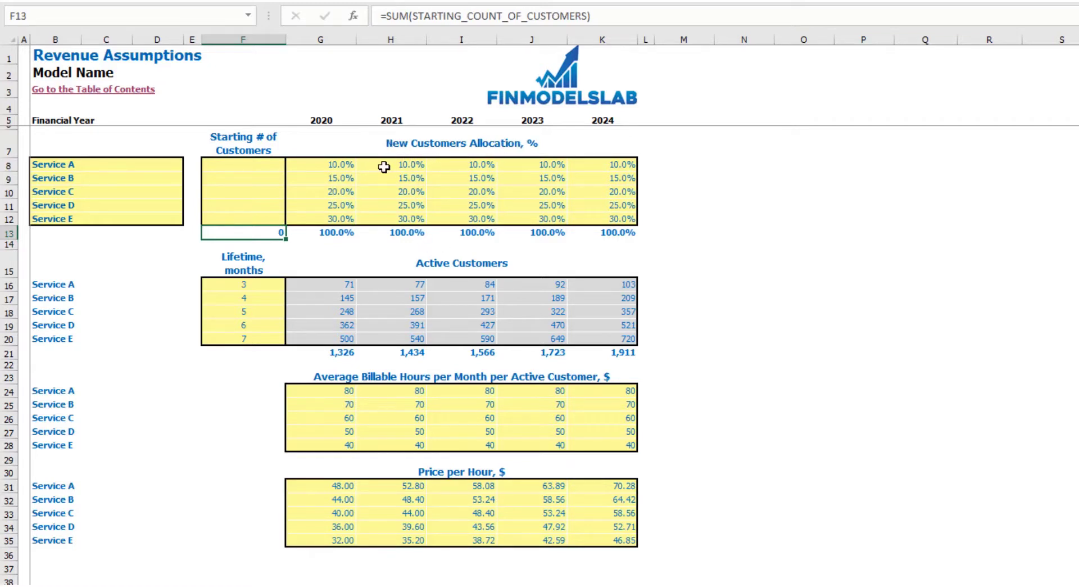
Set Service A's new customers allocation to 10% for 2020, 15% for 2021 and 20% for 2022
left_click(344, 164)
left_click_drag(346, 182, 601, 216)
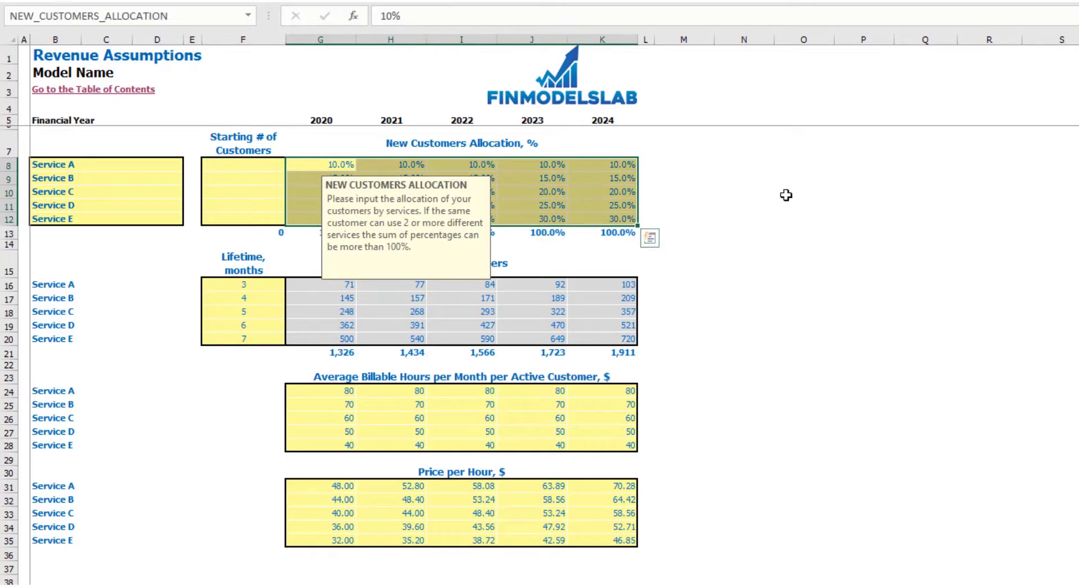
left_click(804, 192)
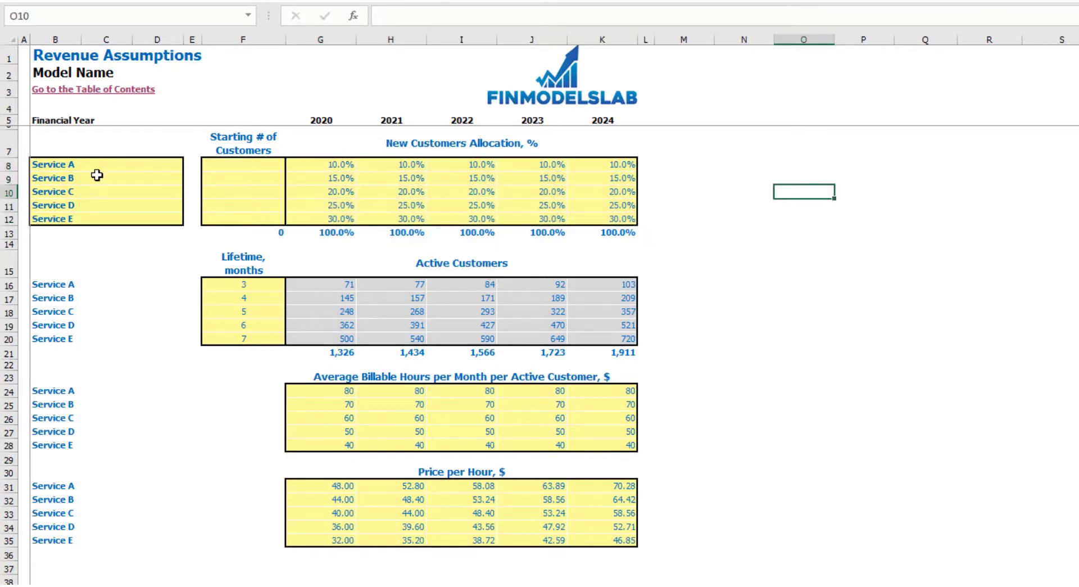
left_click(353, 165)
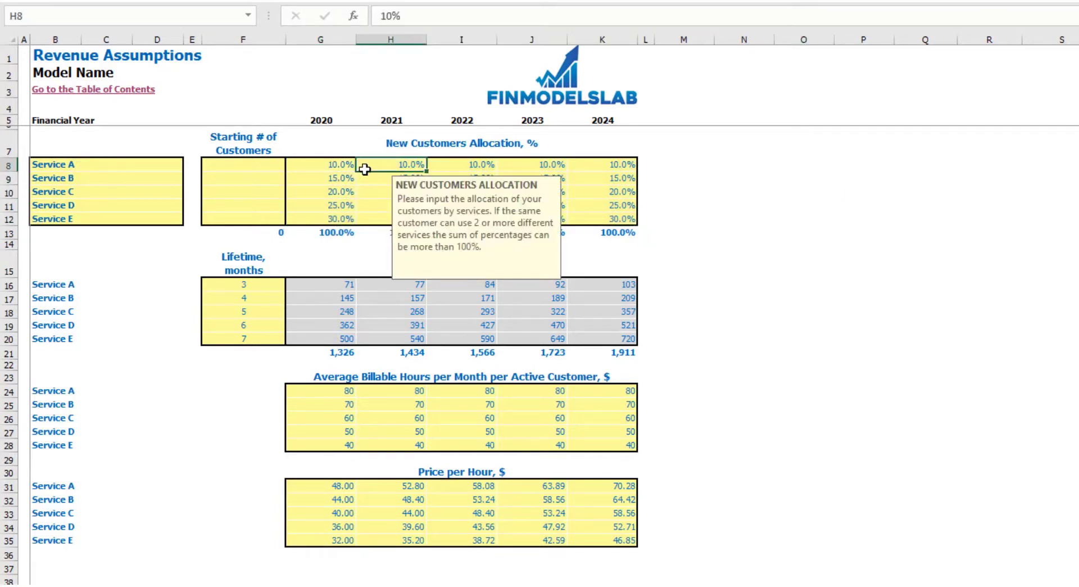
type("10")
key("Tab")
type("15")
key("Tab")
type("20")
key("Return")
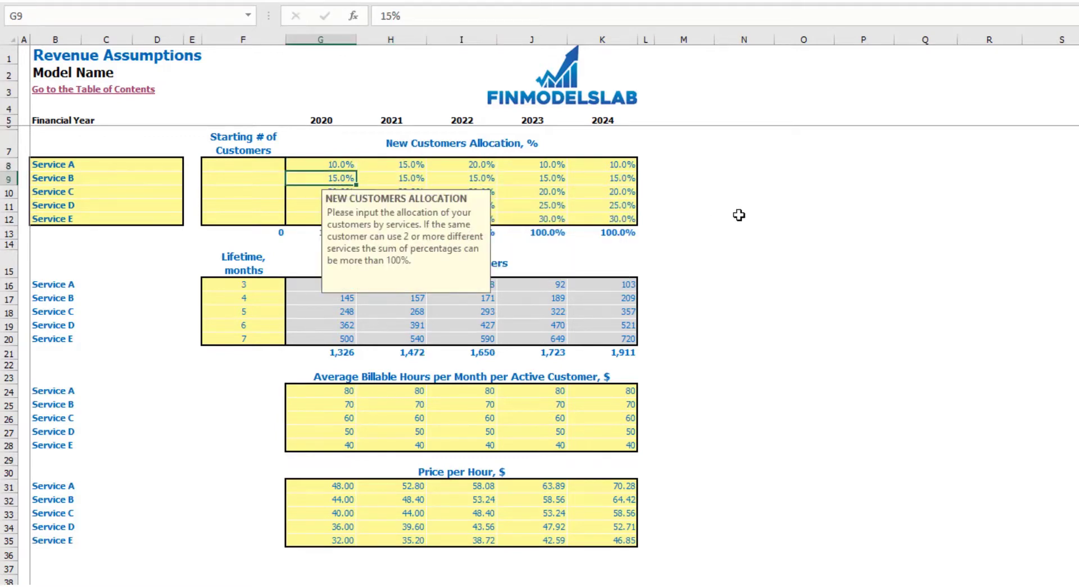
left_click(739, 217)
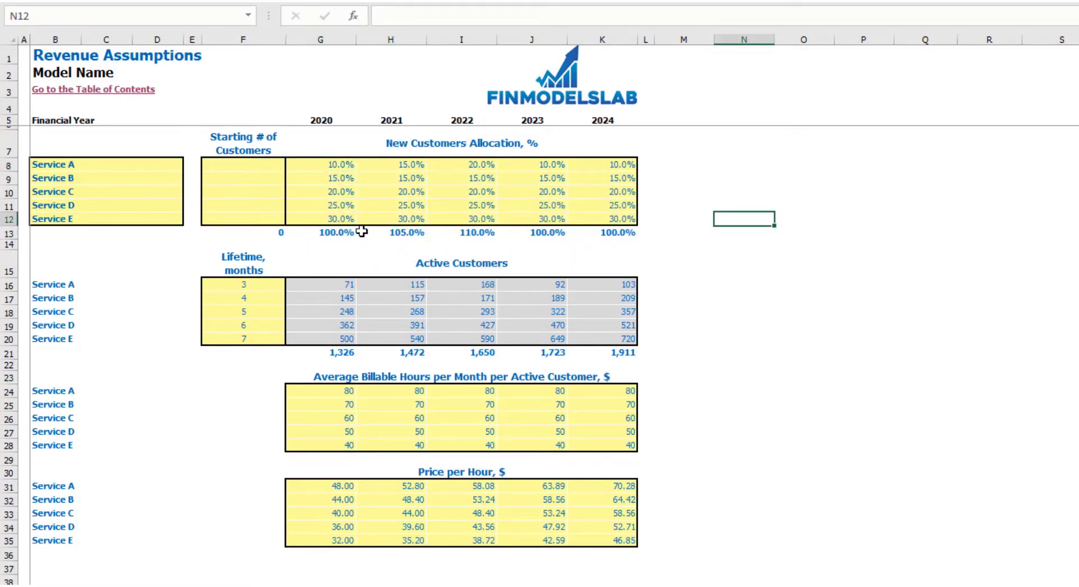
Set Service E's new customers allocation to 25% for 2021 and 20% for 2022, and check the yearly allocation totals
left_click_drag(325, 233, 619, 234)
left_click(419, 220)
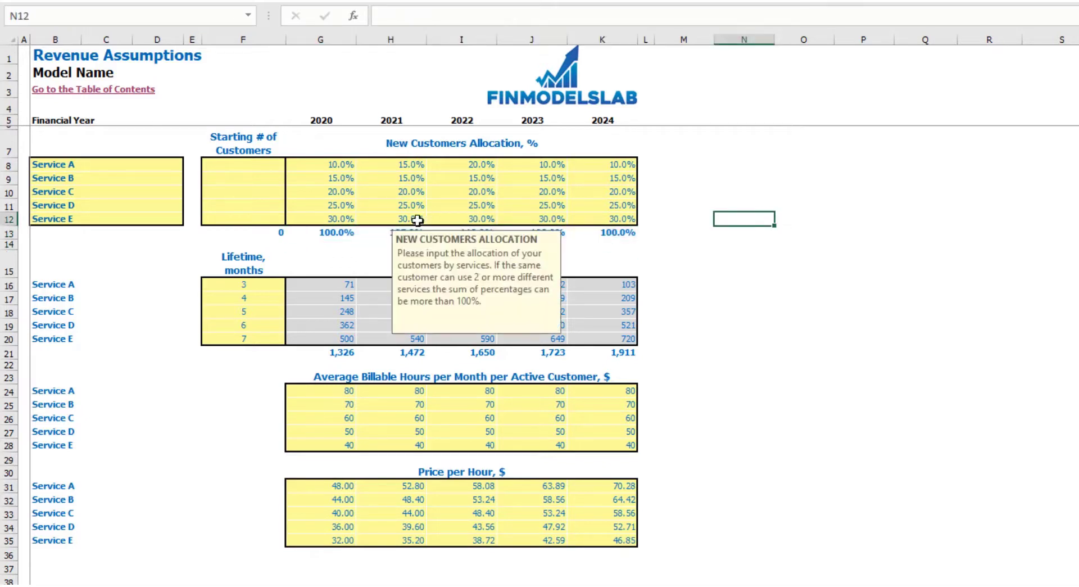
type("25")
key("Tab")
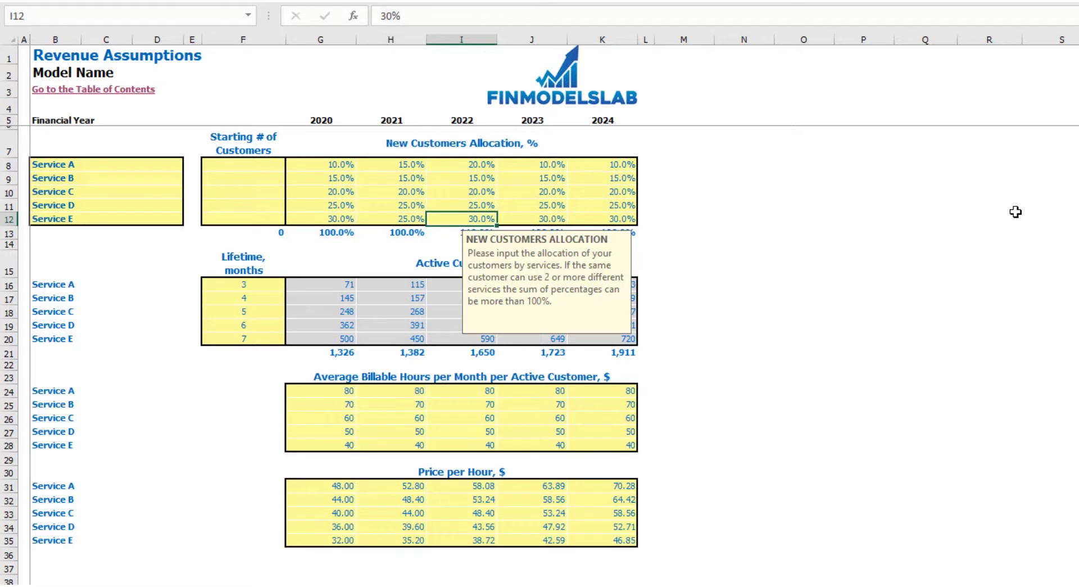
type("20")
key("Return")
left_click(1015, 208)
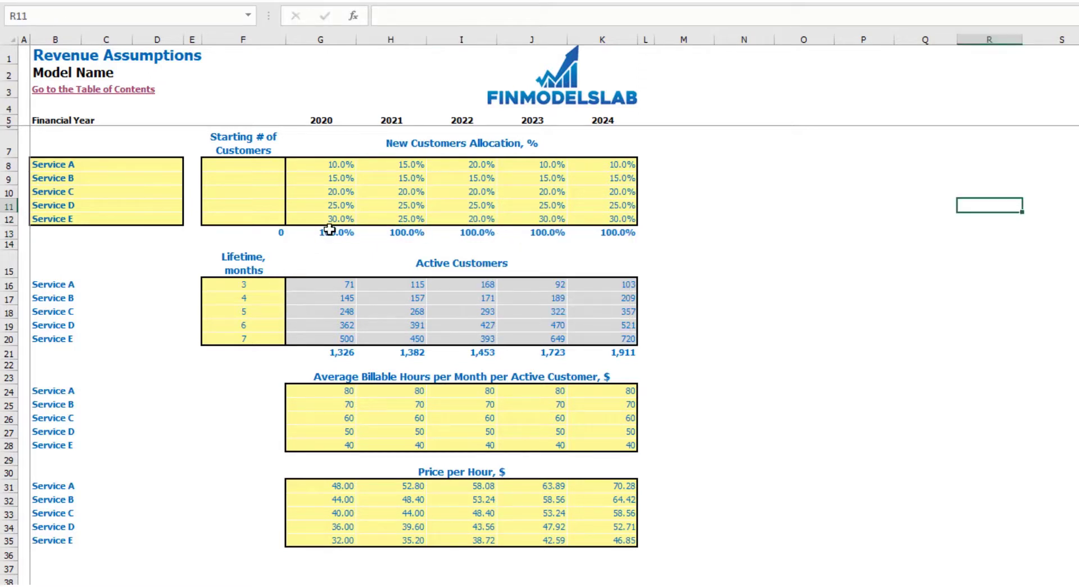
left_click_drag(329, 229, 586, 233)
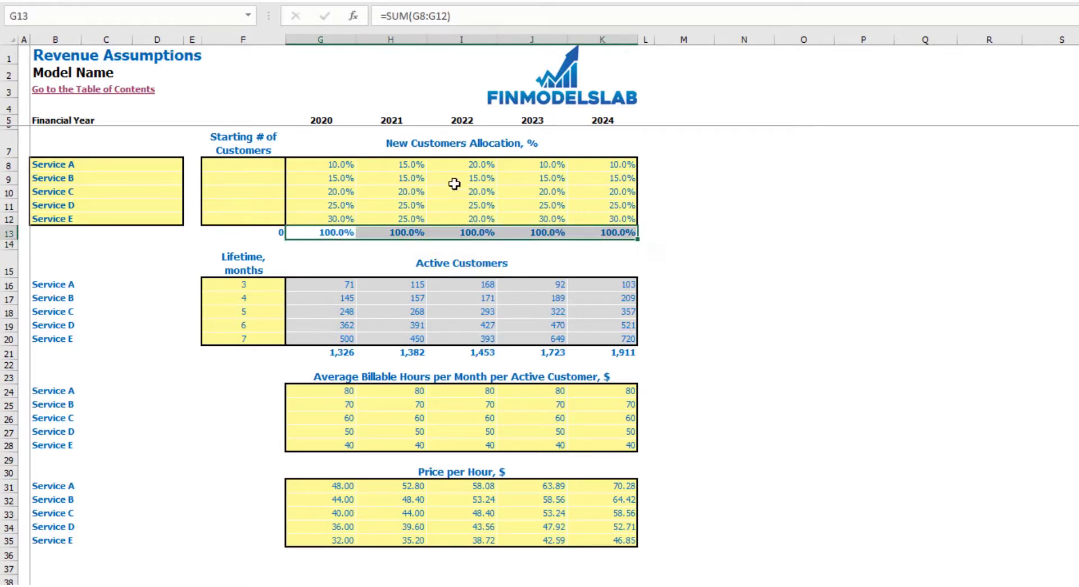
left_click(732, 219)
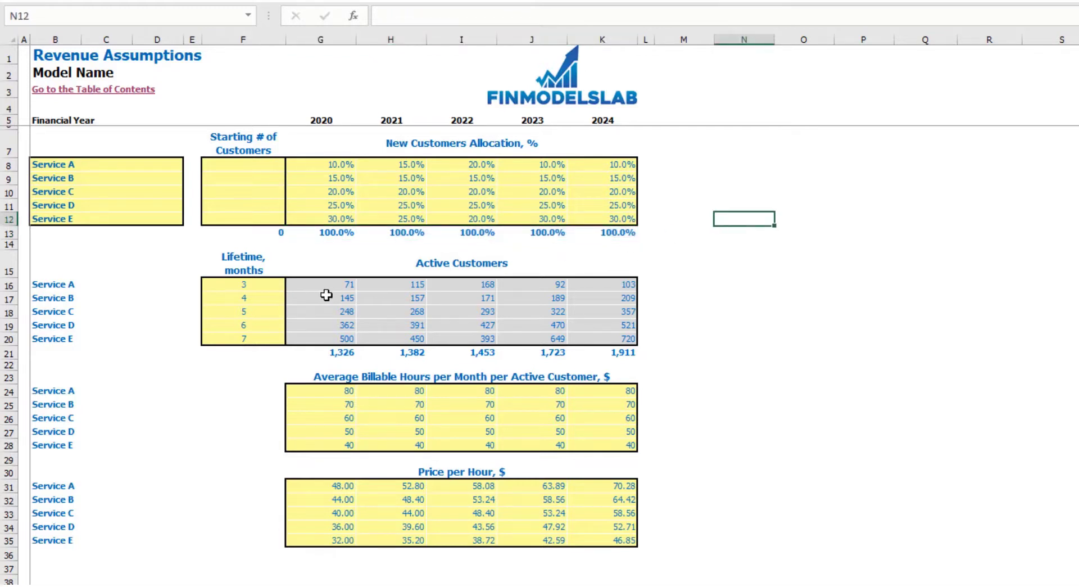
Set the customer lifetimes of Services A to E to 5, 6, 10, 12 and 15 months
left_click(218, 282)
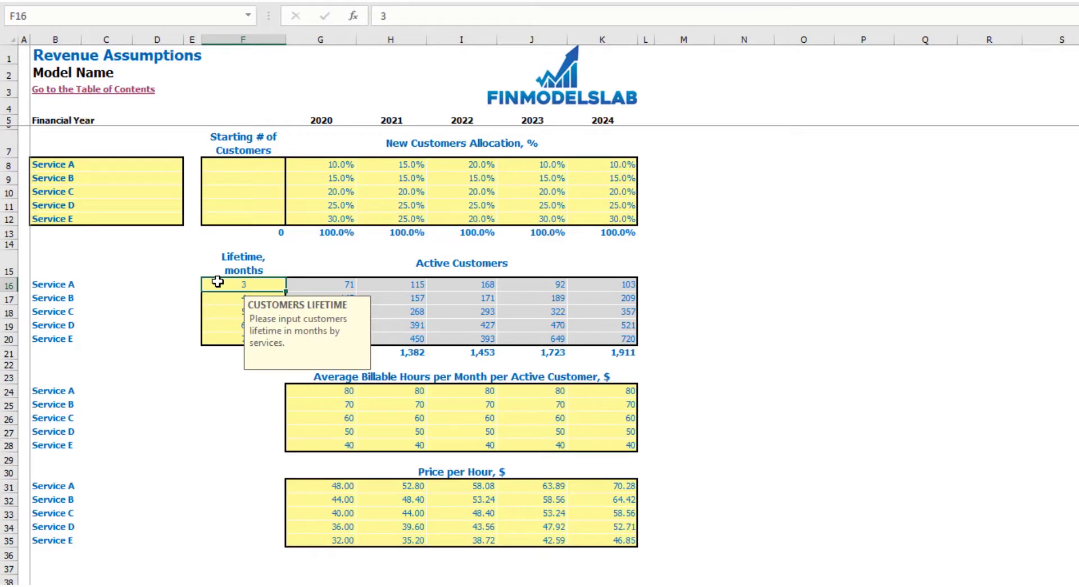
key("Return")
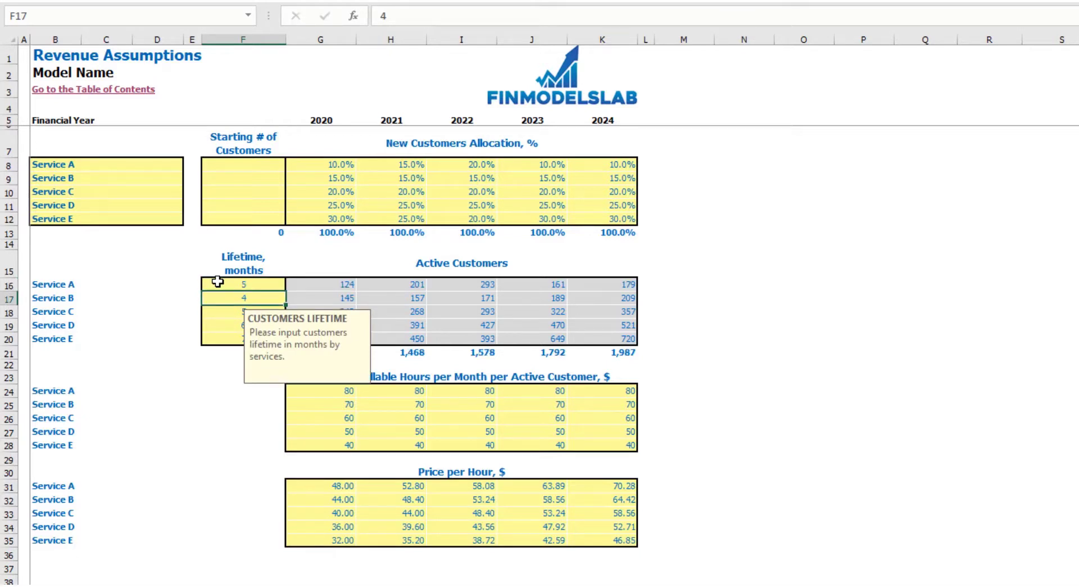
type("6")
key("Return")
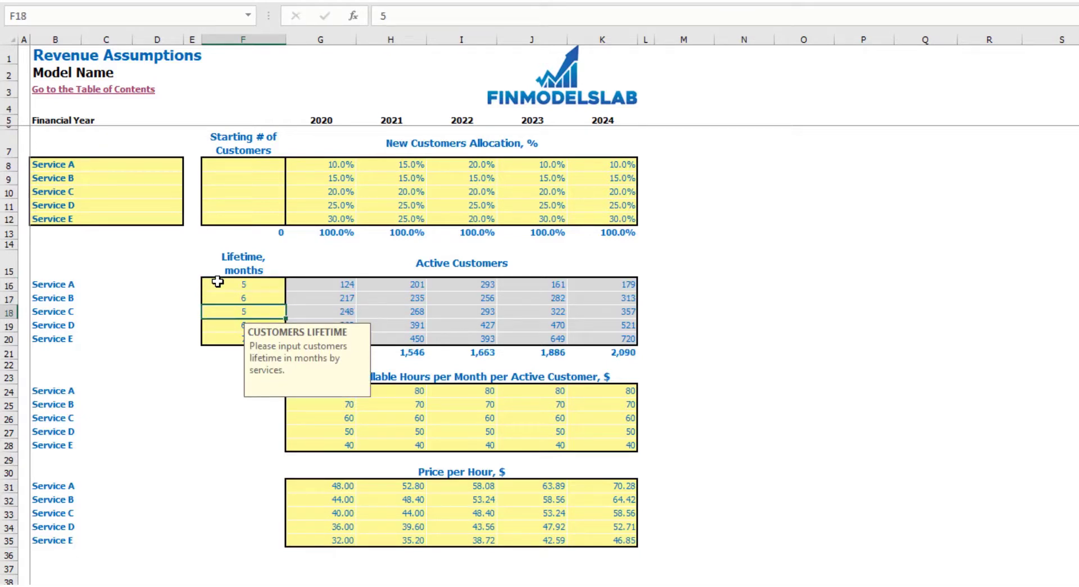
type("10")
key("Return")
type("12")
key("Return")
type("15")
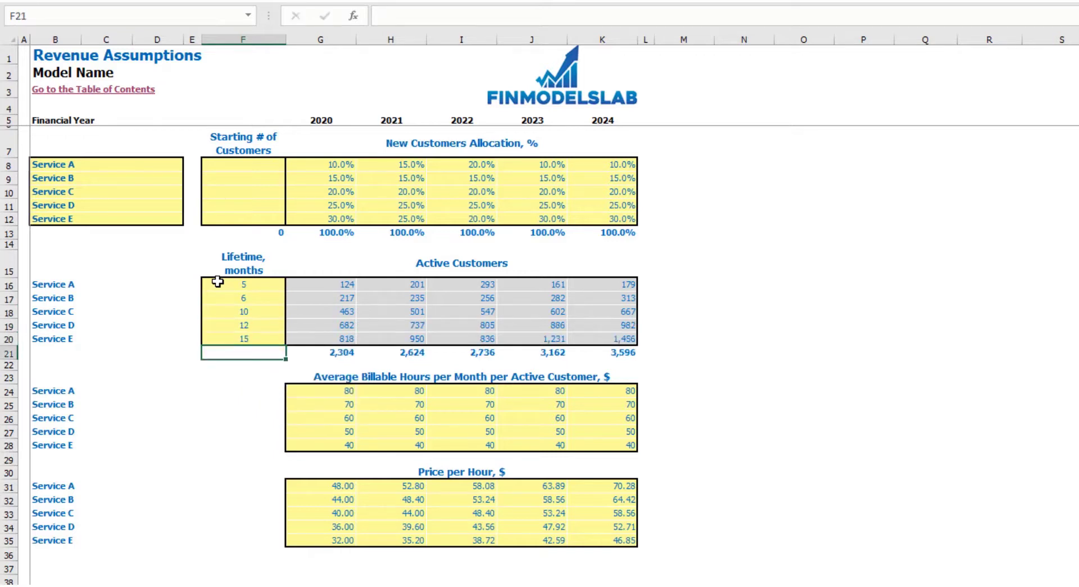
key("Return")
Set Service A's customer lifetime to 8 months and review the yearly active customer totals
left_click_drag(344, 286, 629, 339)
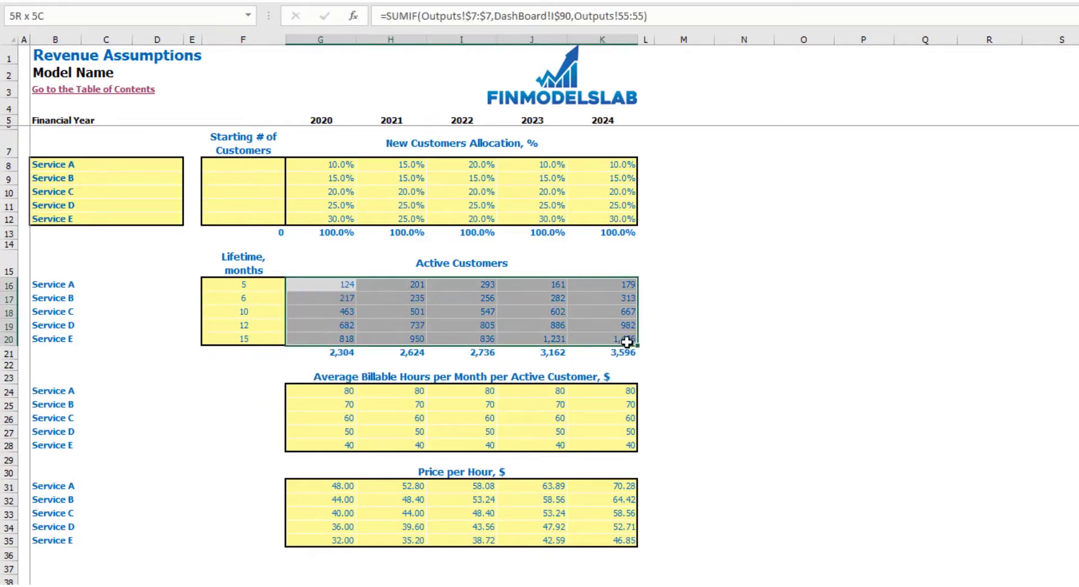
left_click(266, 284)
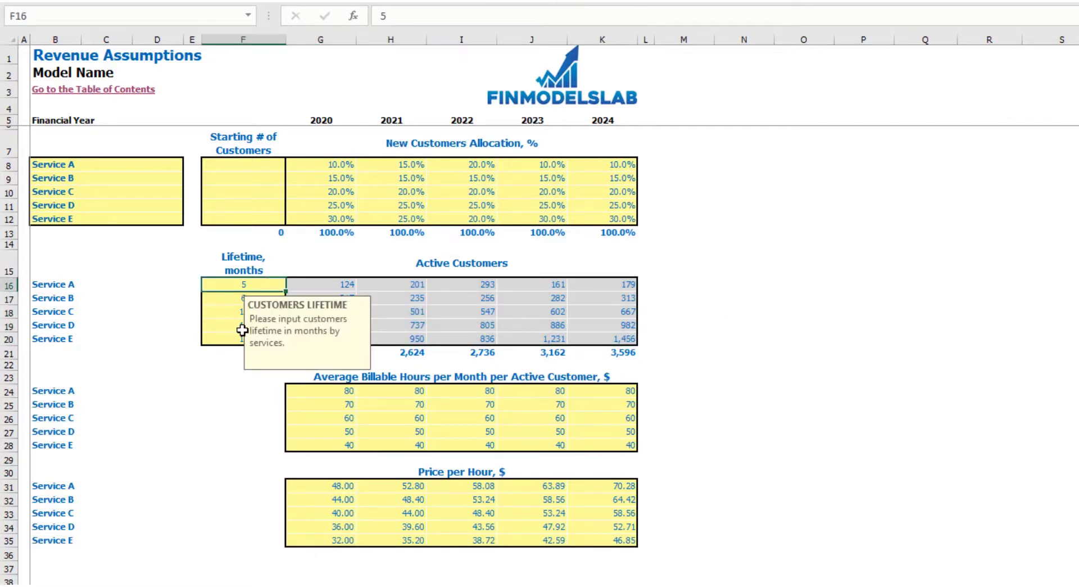
type("8")
key("Return")
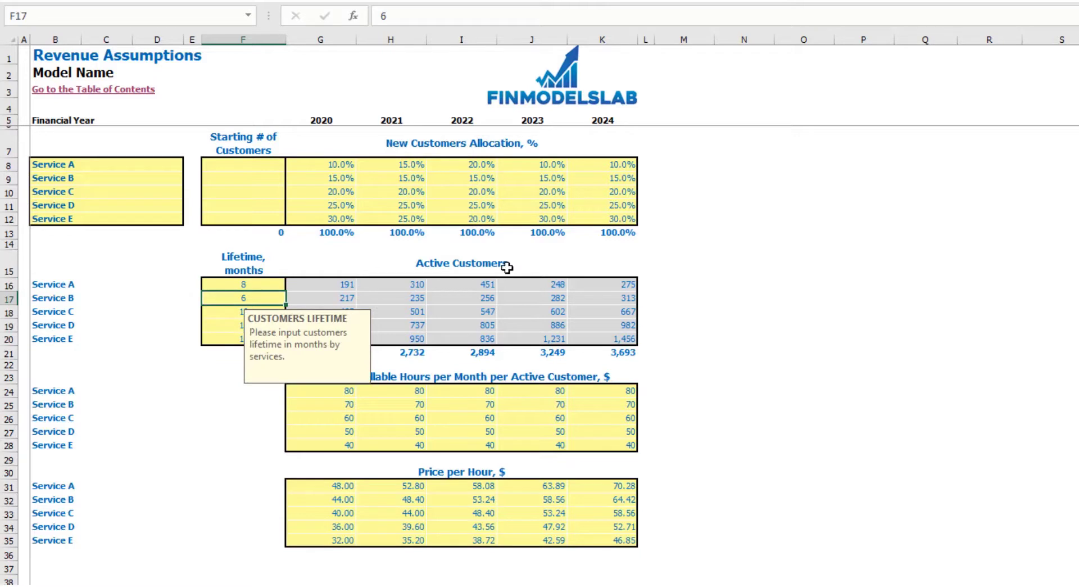
left_click(697, 253)
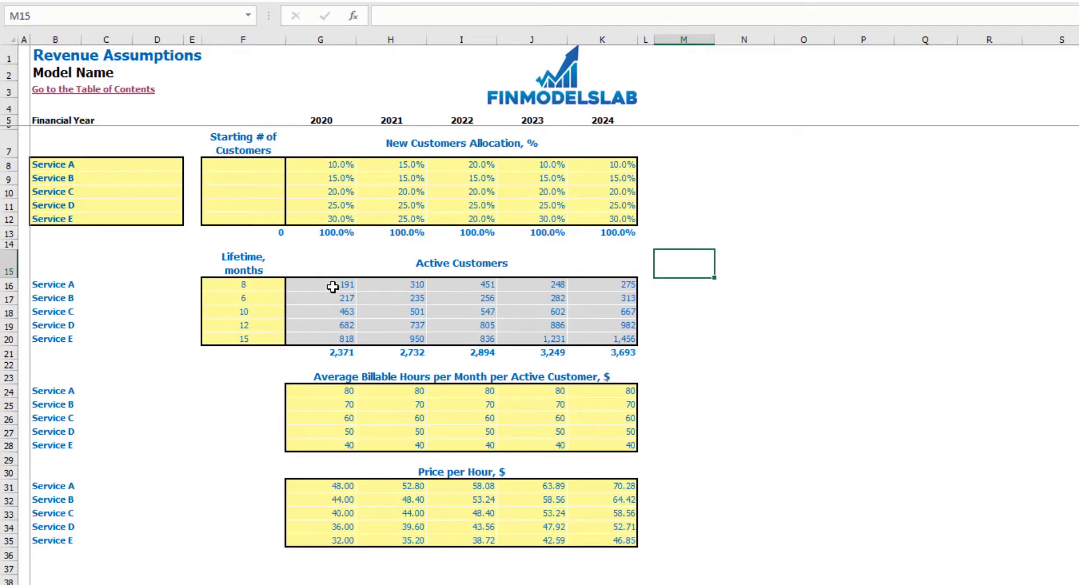
left_click(341, 354)
left_click_drag(341, 354, 604, 353)
left_click(751, 331)
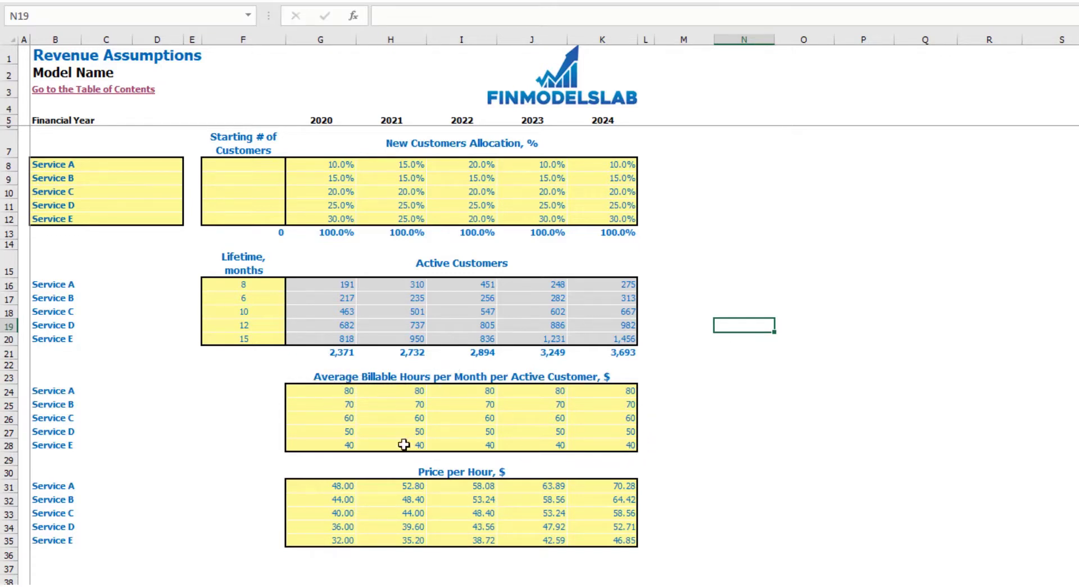
Set Service A's average billable hours per month to 100, 110, 120, 130 and 140 for 2020 to 2024
left_click(46, 392)
left_click_drag(46, 392, 54, 445)
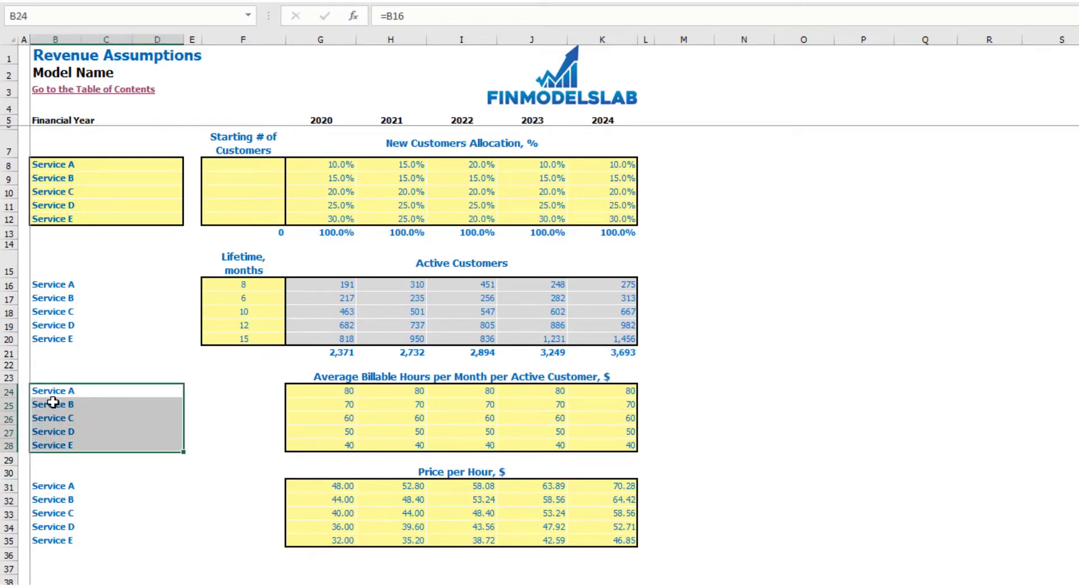
left_click(314, 395)
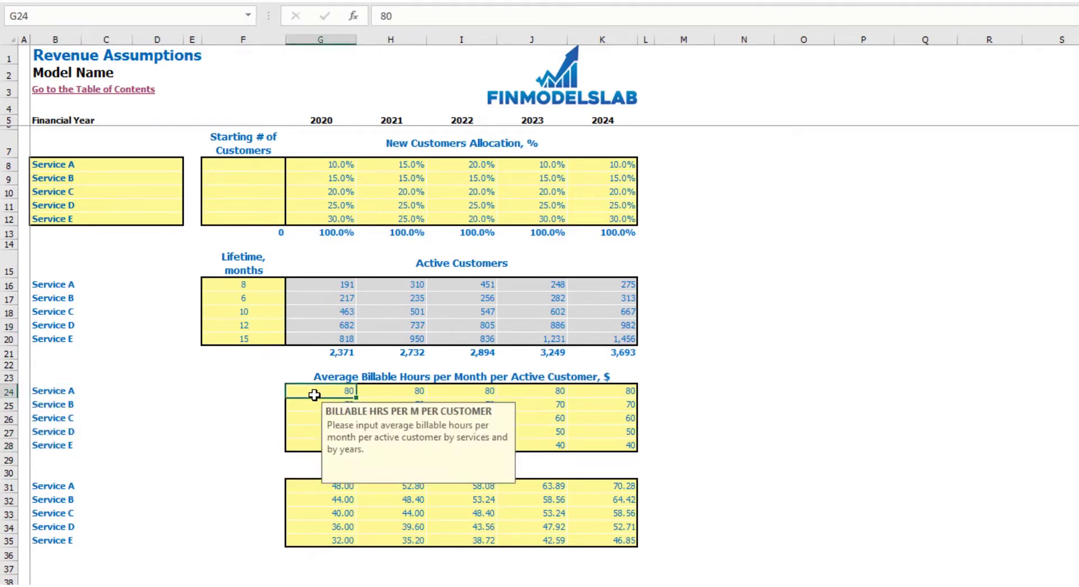
type("100")
key("Tab")
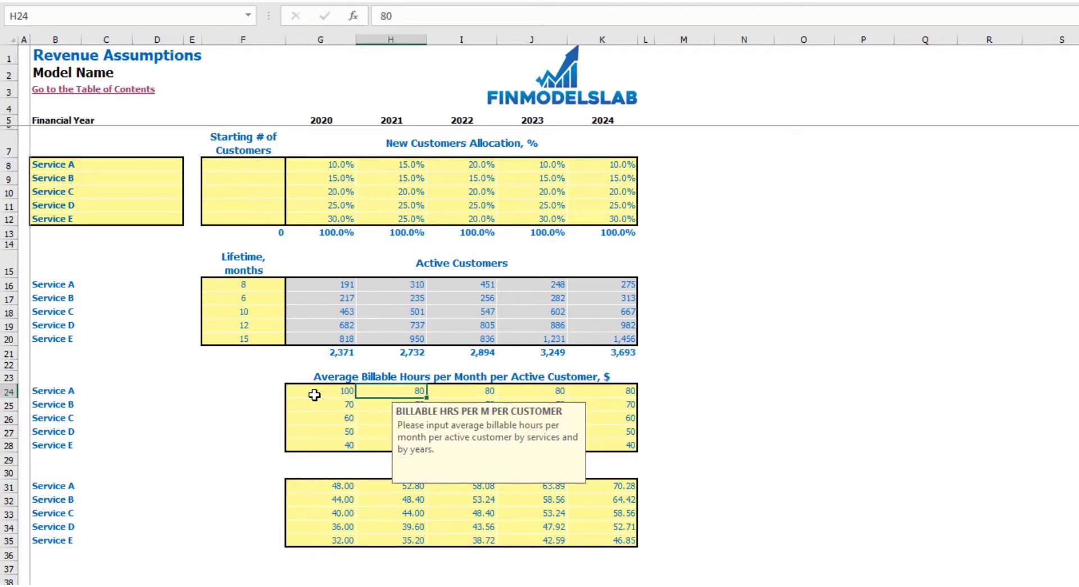
type("110")
key("Tab")
type("120")
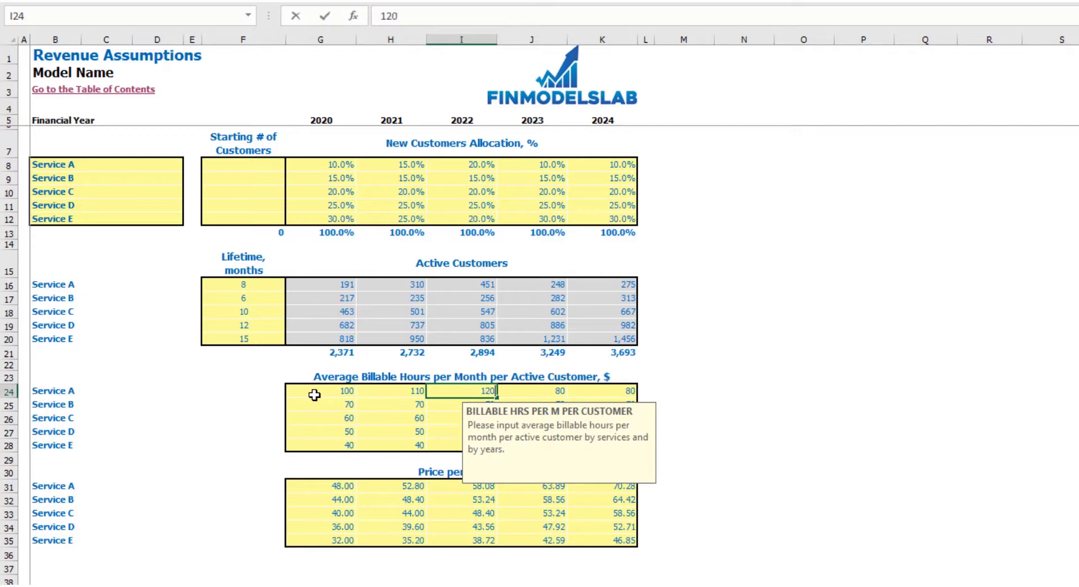
key("Tab")
type("130")
key("Tab")
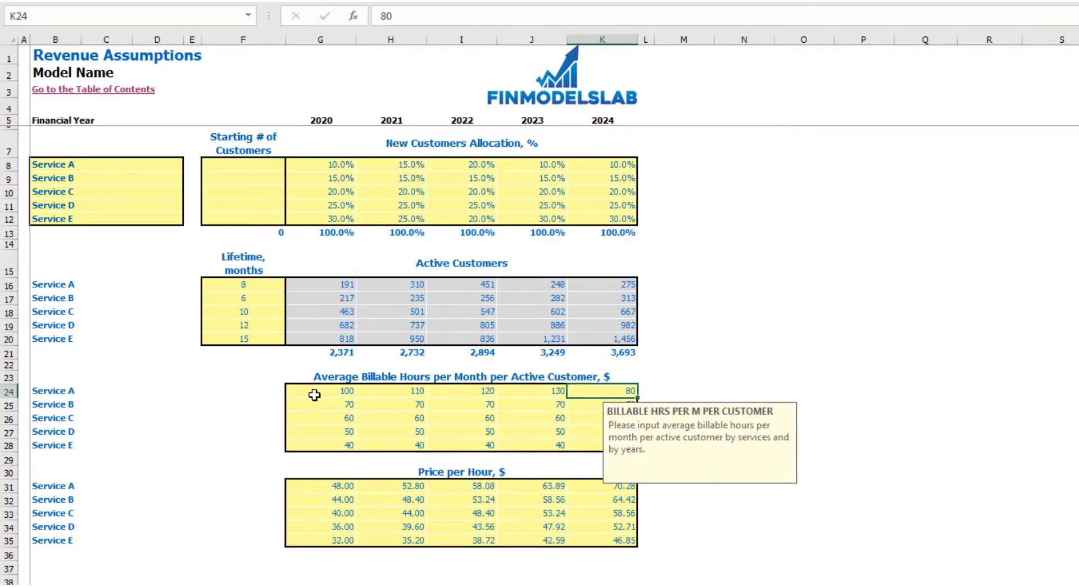
type("140")
key("Return")
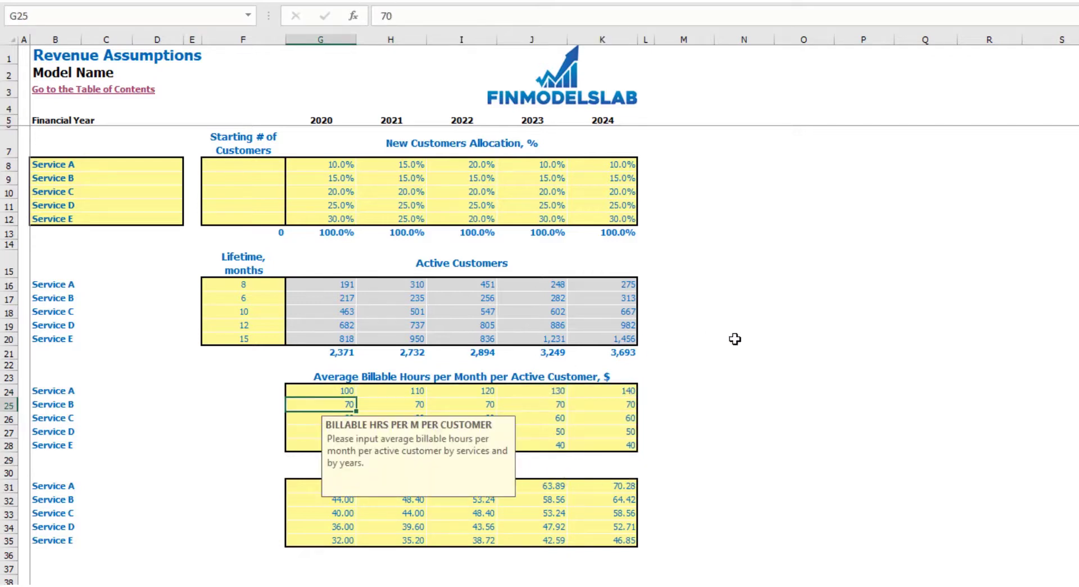
left_click(734, 338)
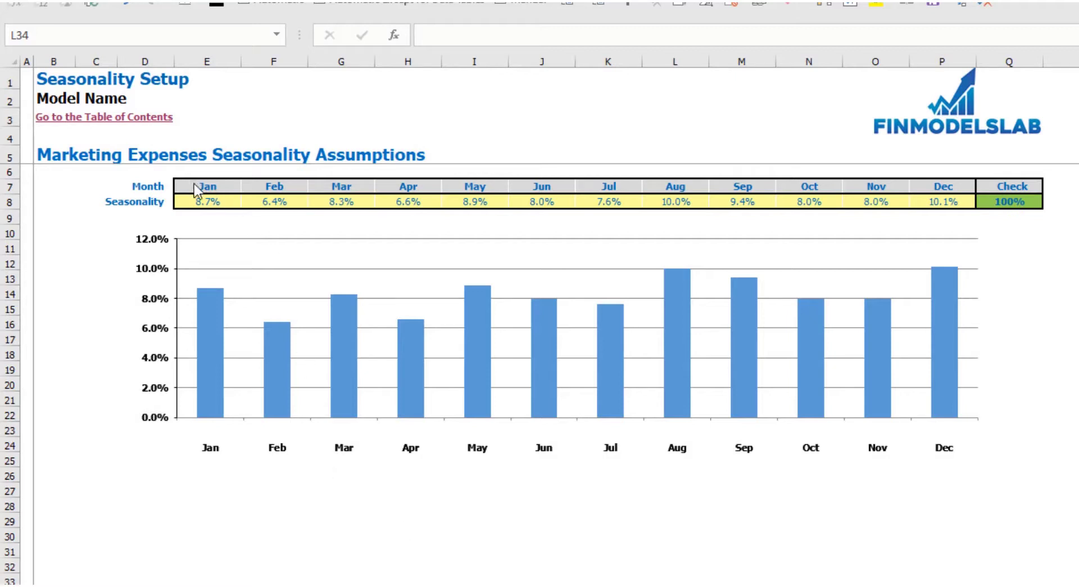
Set the marketing expenses seasonality to 15% for January, 10% for February, 5% for March and 10% for April
left_click(218, 202)
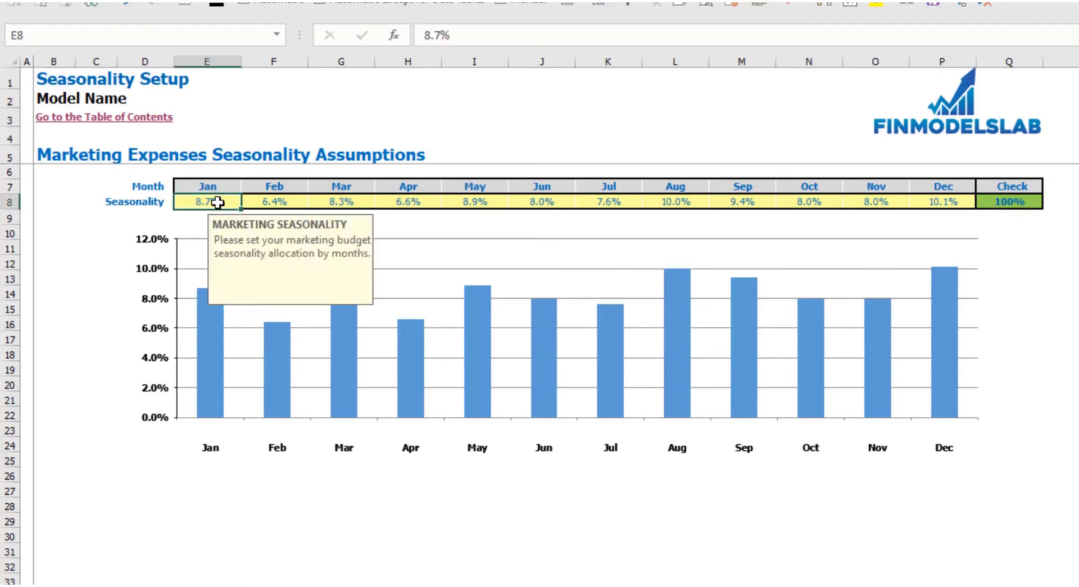
type("15")
key("Tab")
type("10")
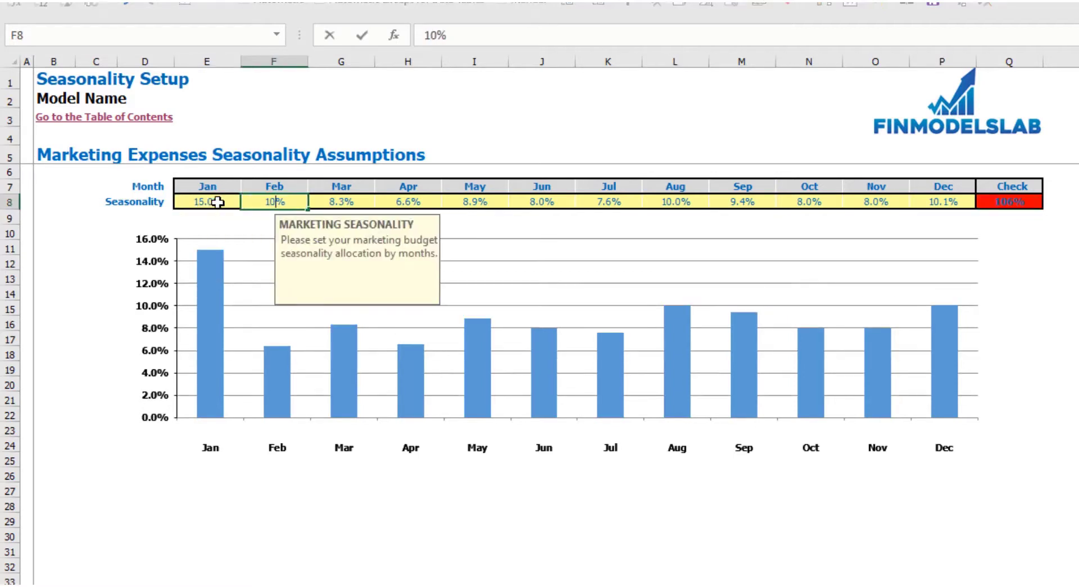
key("Tab")
type("5")
key("Tab")
type("10")
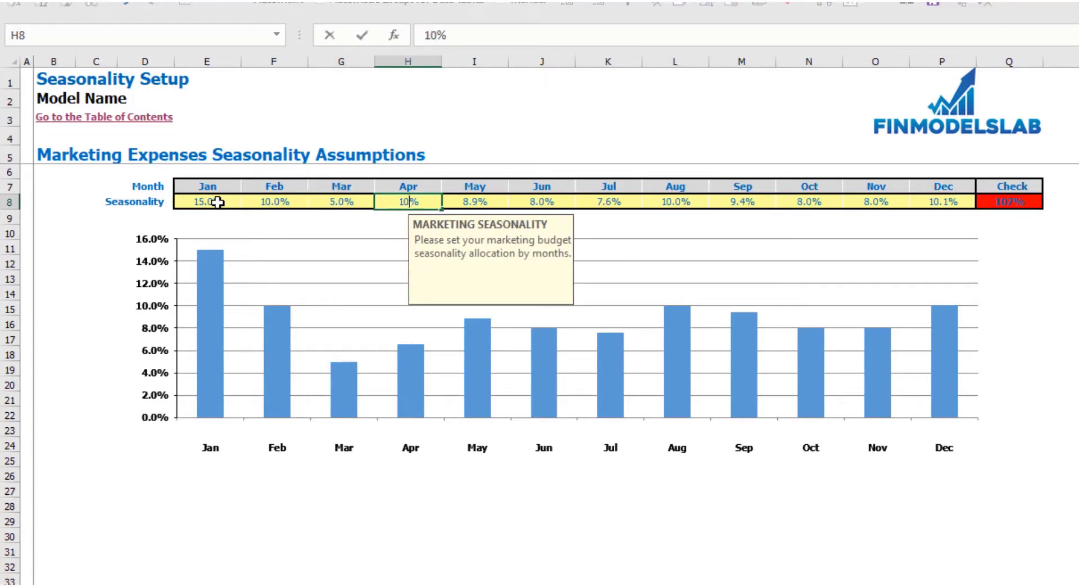
key("Tab")
Set the marketing expenses seasonality to 8% for May, 6% for June, 7% for July and 5% for August
type("8")
key("Tab")
type("6")
key("Tab")
type("7")
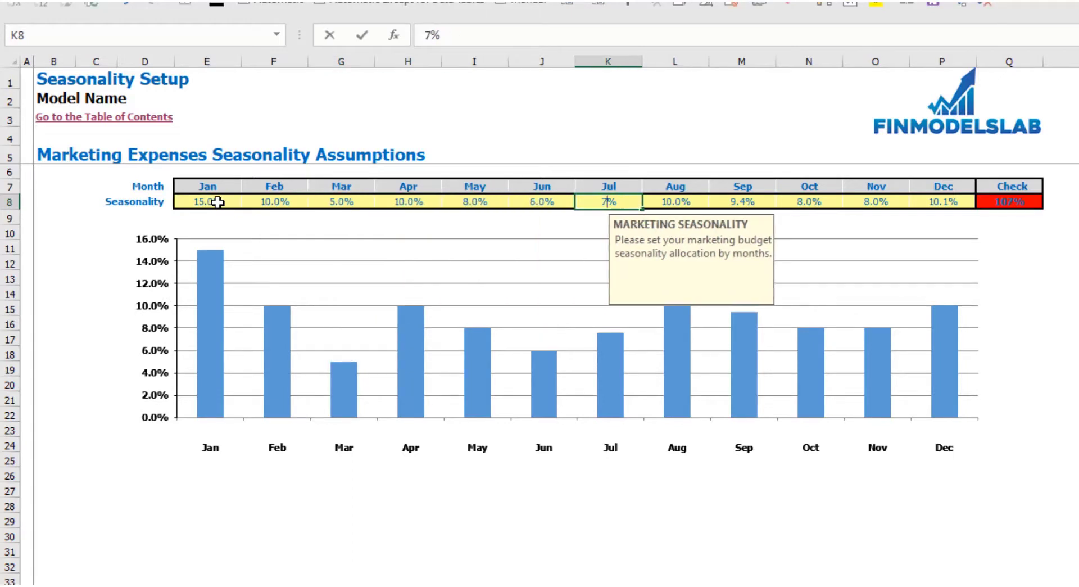
key("Tab")
type("5")
key("Tab")
Set the marketing expenses seasonality to 10% for September, 15% for October, 5% for November and 5% for December
type("10")
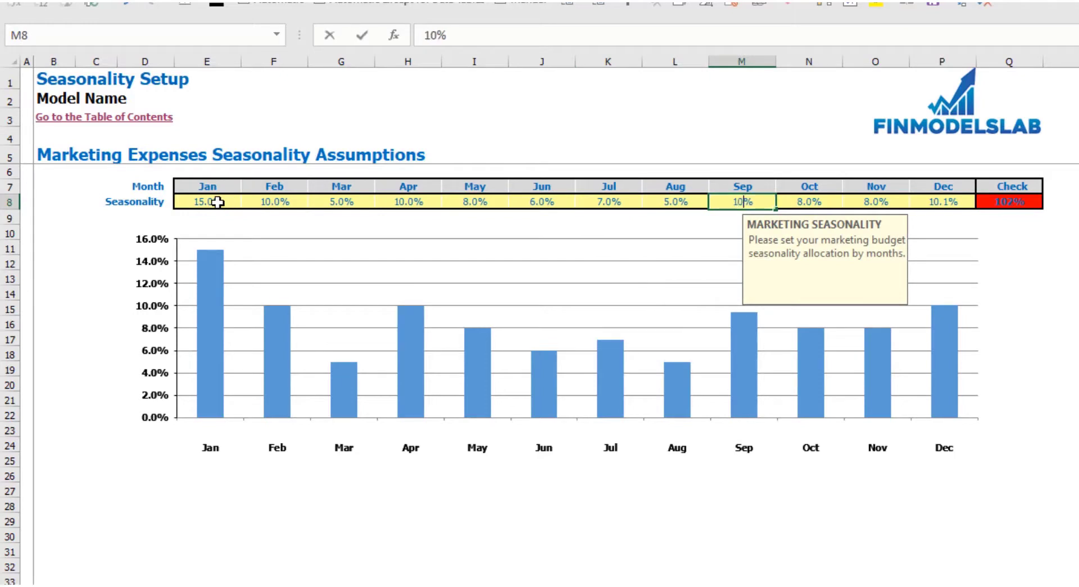
key("Tab")
type("15")
key("Tab")
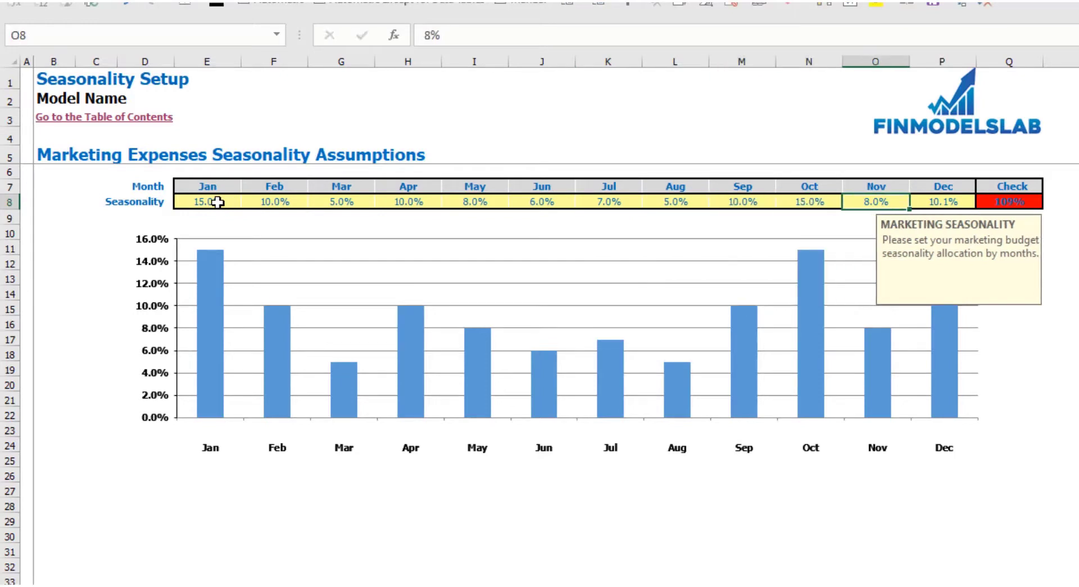
type("5")
key("Tab")
type("5")
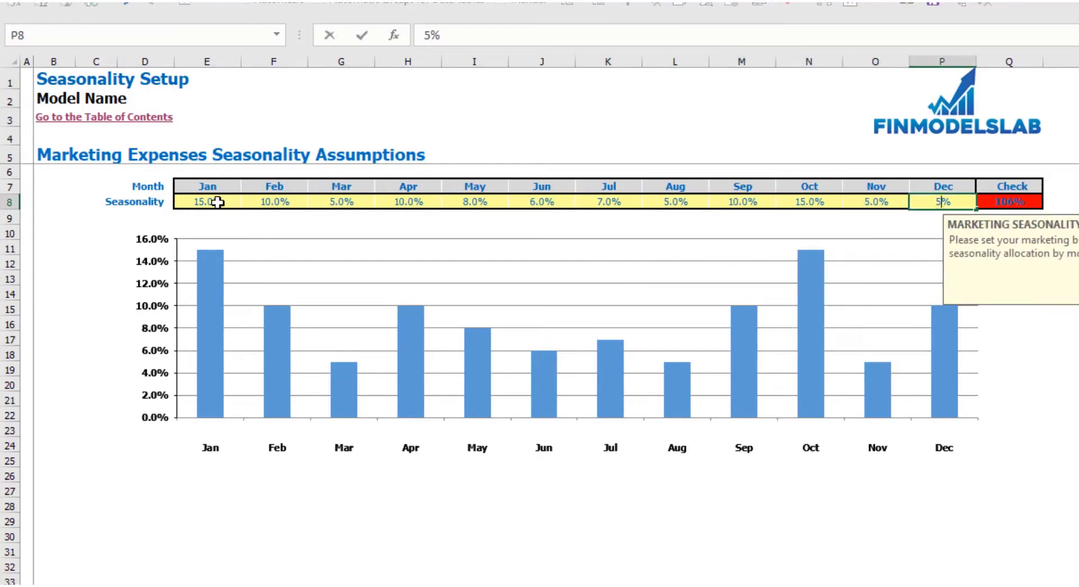
key("Return")
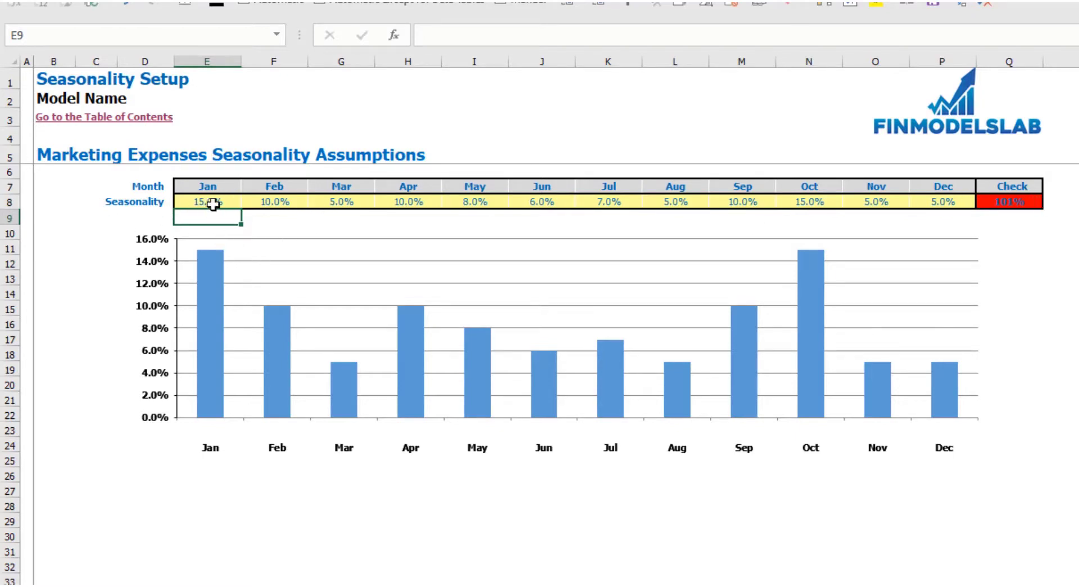
Set October's marketing expenses seasonality to 14% and check the total of all months
left_click(1028, 203)
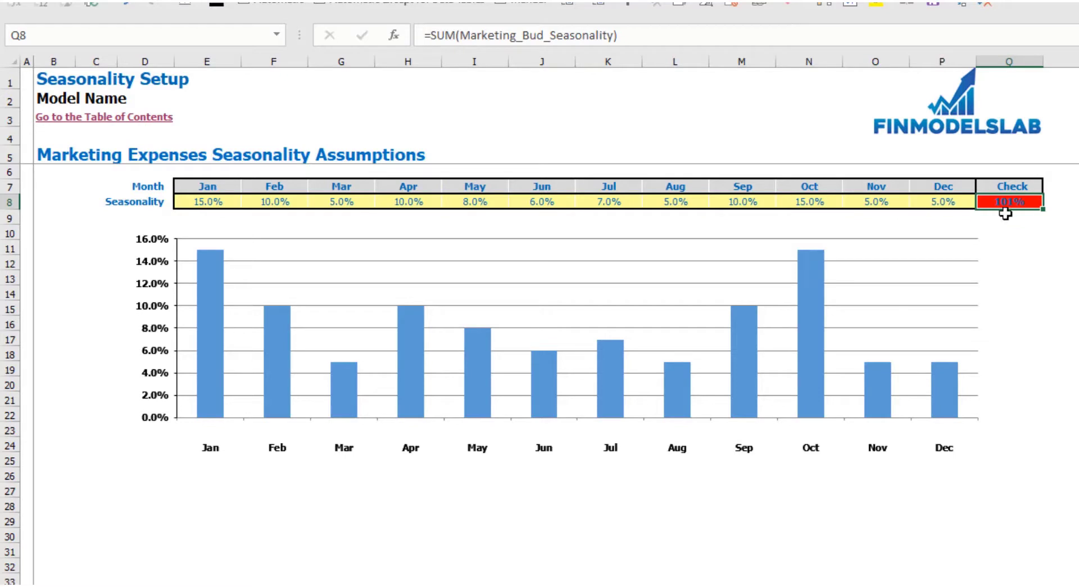
left_click(824, 204)
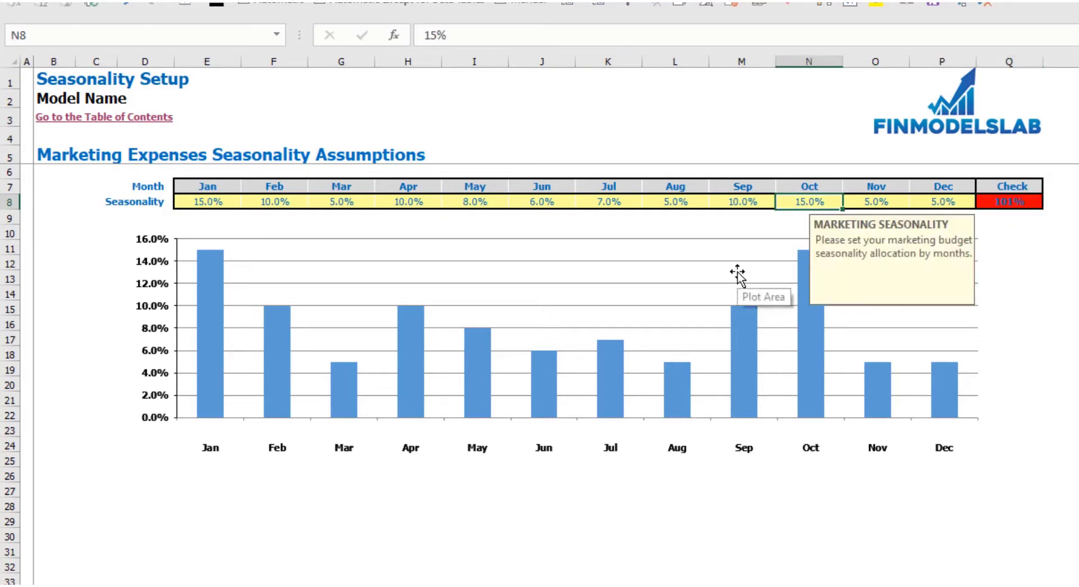
type("14")
key("Return")
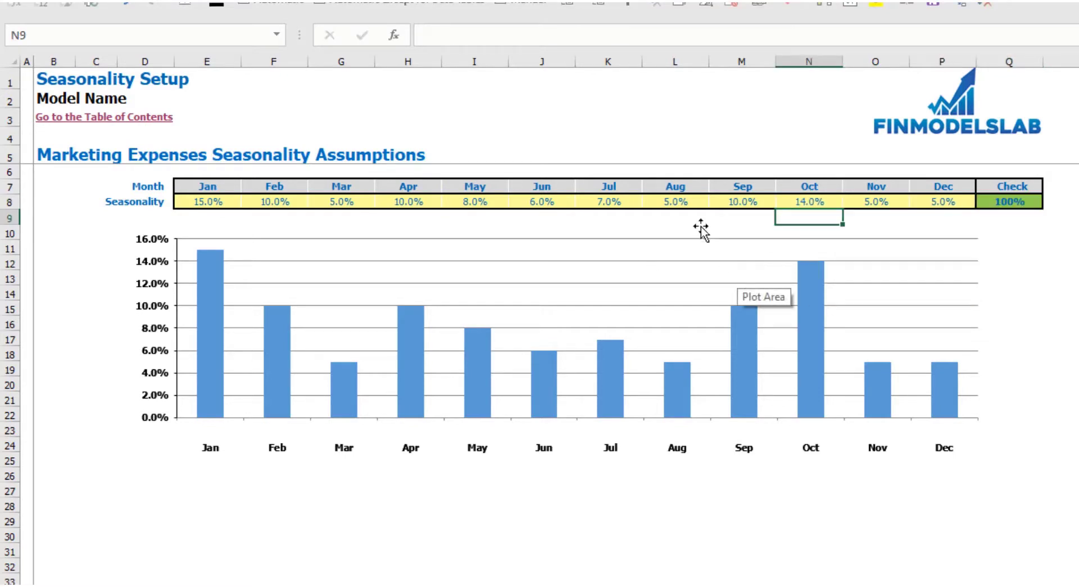
left_click(1028, 201)
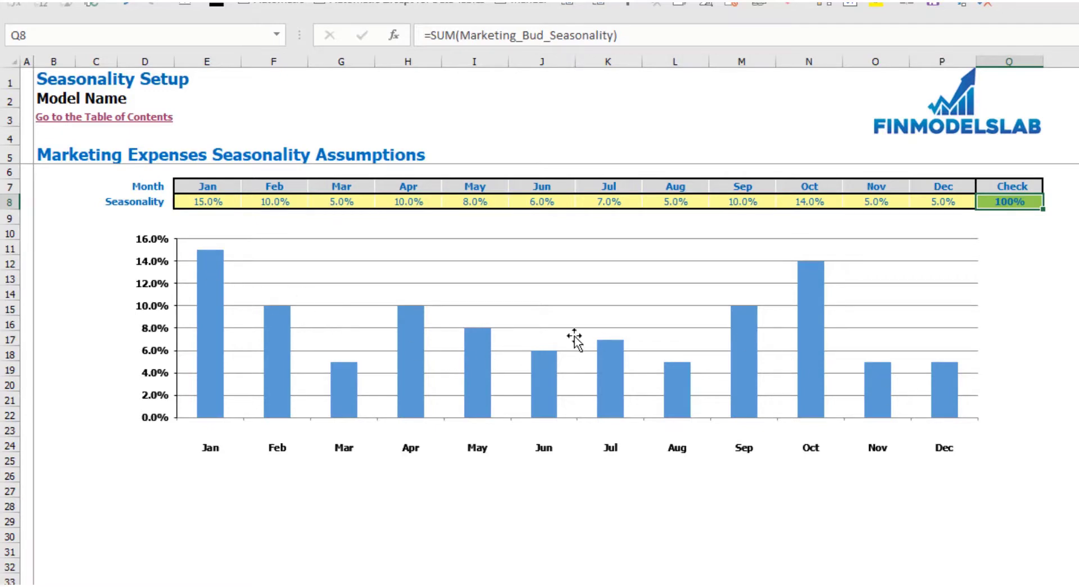
Spread the marketing expenses seasonality evenly by entering =1/12 for January and copying it to February through December
left_click(217, 201)
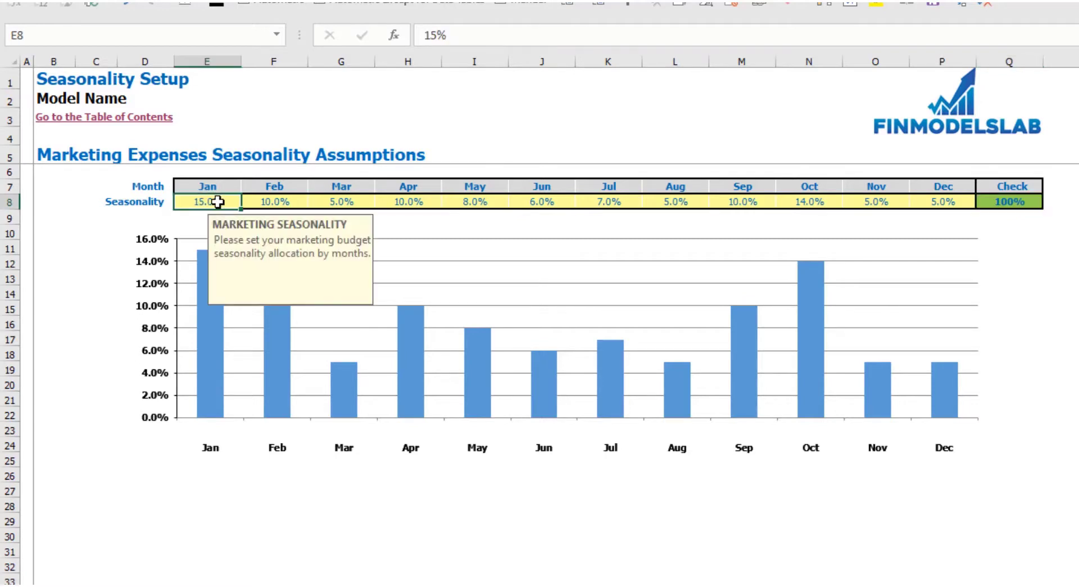
type("=1/12")
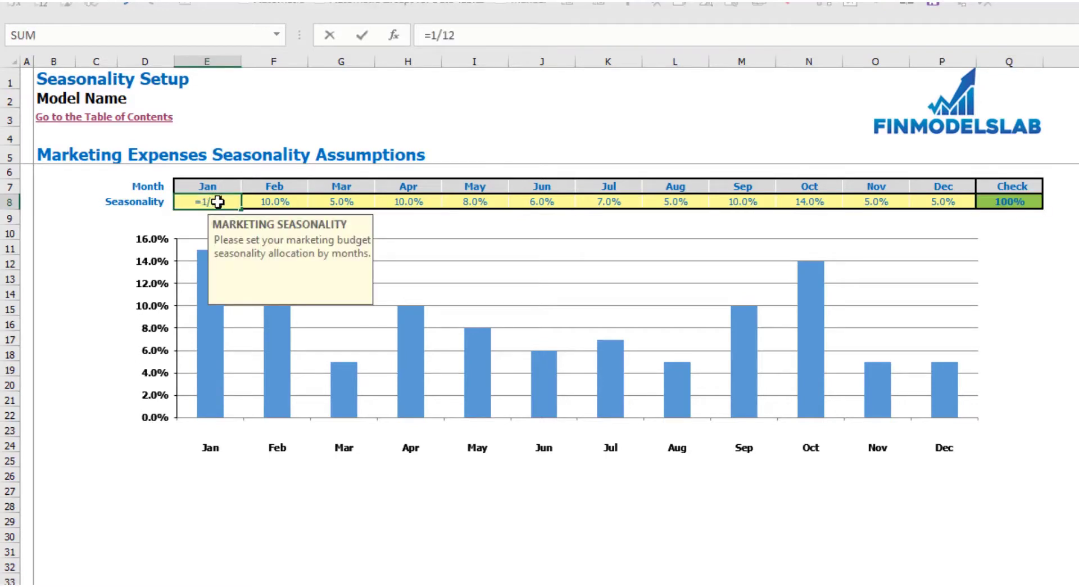
key("ctrl+Return")
key("ctrl+c")
key("Right")
key("ctrl+shift+Right")
key("shift+Left")
key("ctrl+v")
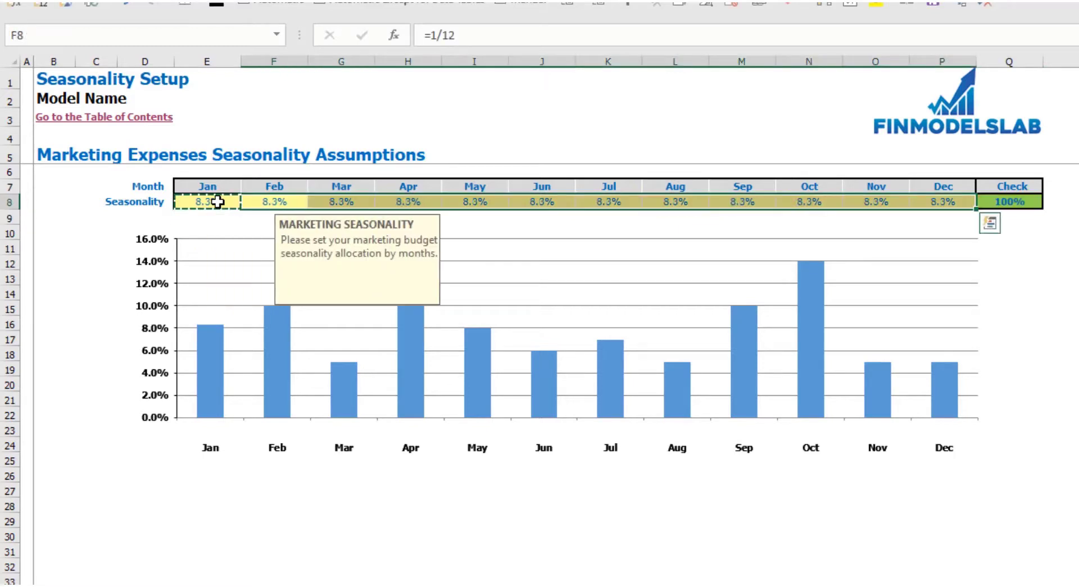
left_click(1051, 280)
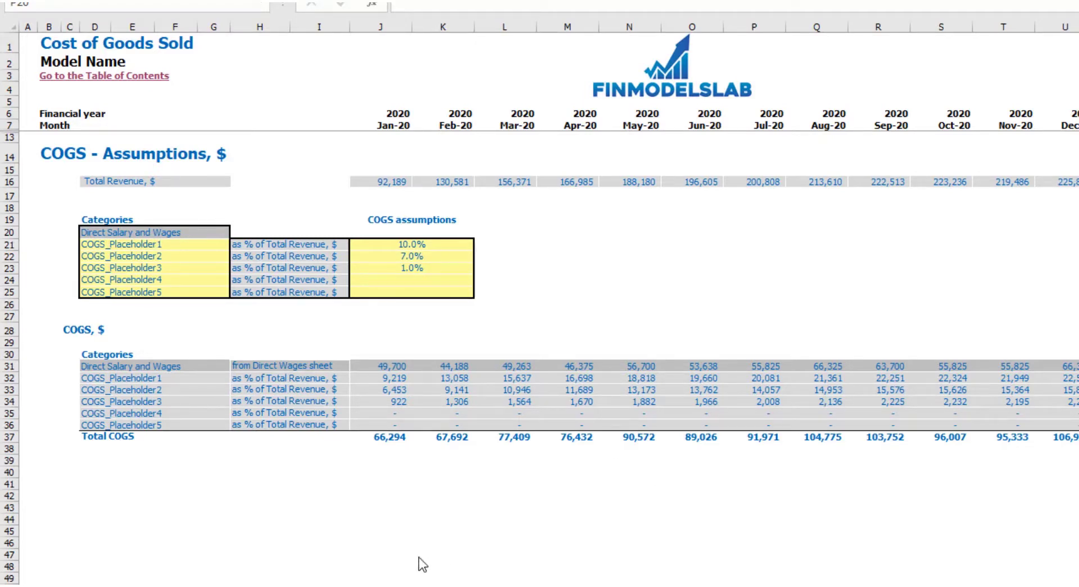
Rename the first COGS category on the Cost of Goods Sold sheet as Hosting
left_click(187, 241)
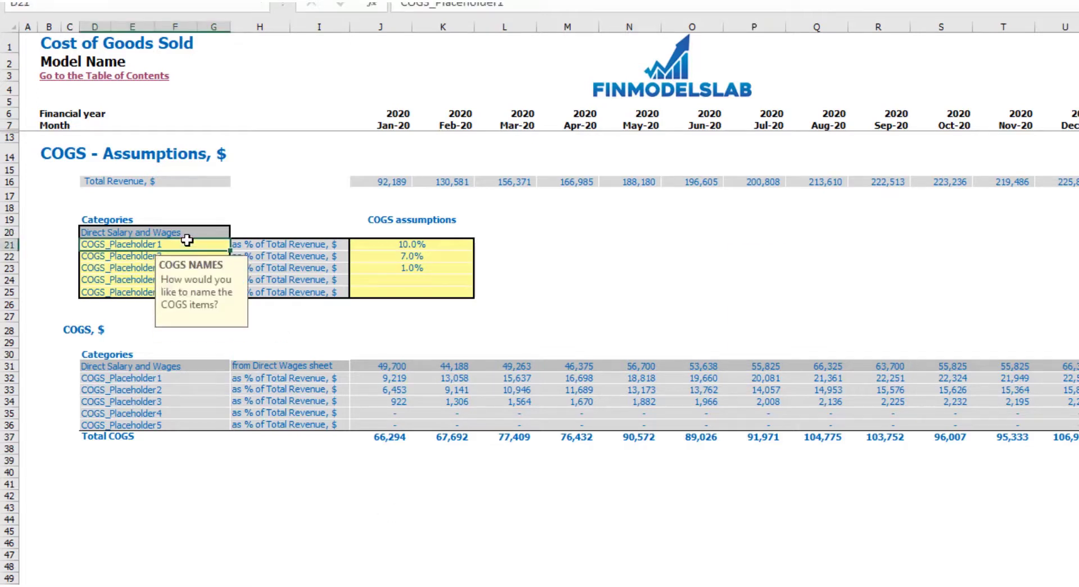
key("shift+Down")
key("shift+Down")
key("shift+Down")
key("shift+Down")
left_click(157, 244)
type("Hosting")
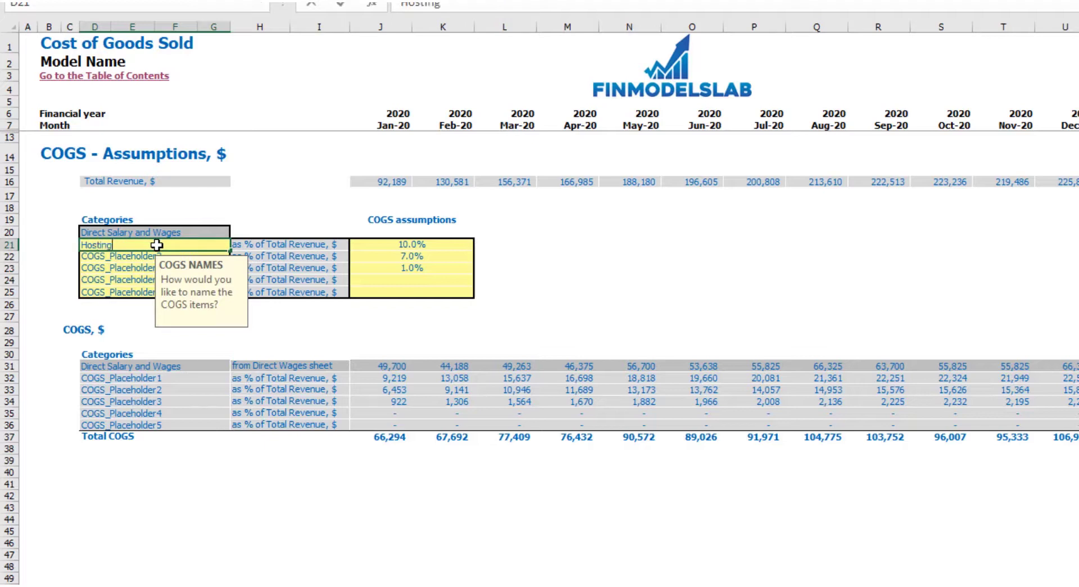
key("Return")
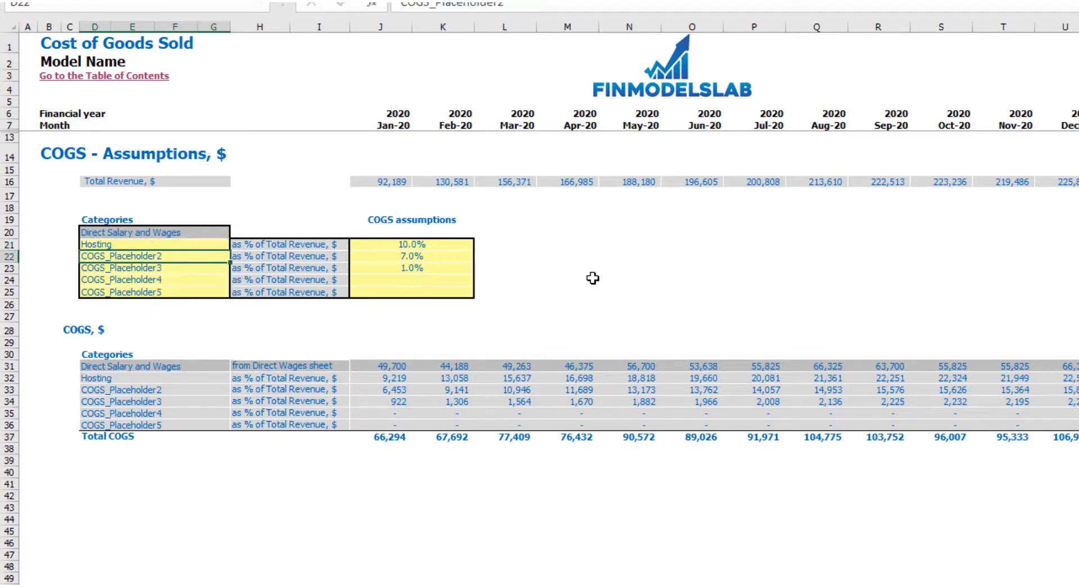
Set Hosting's COGS assumption to 15% of total revenue and review the COGS percentages of all categories
left_click(436, 245)
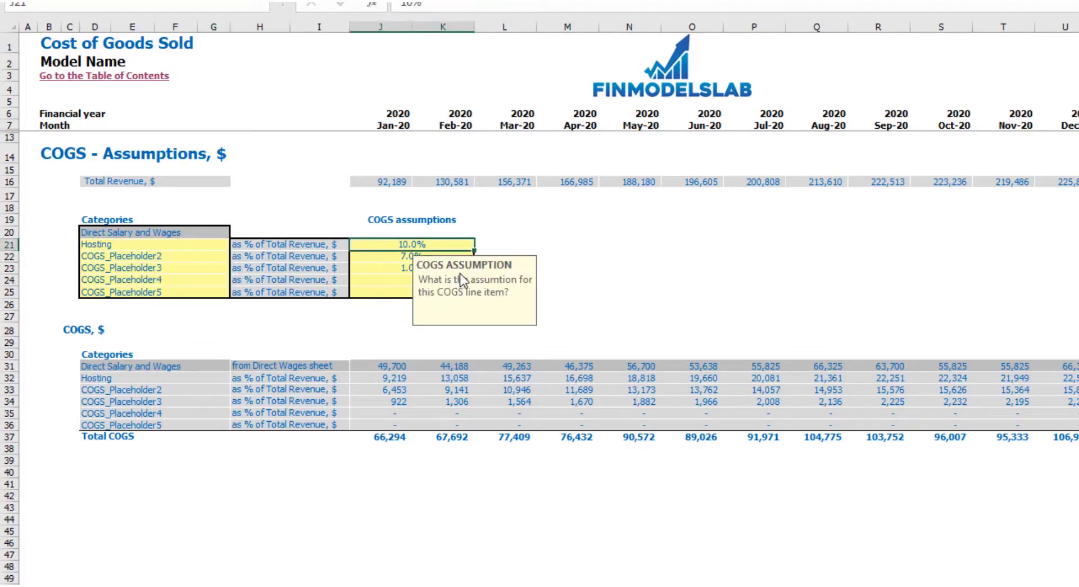
type("15")
key("Return")
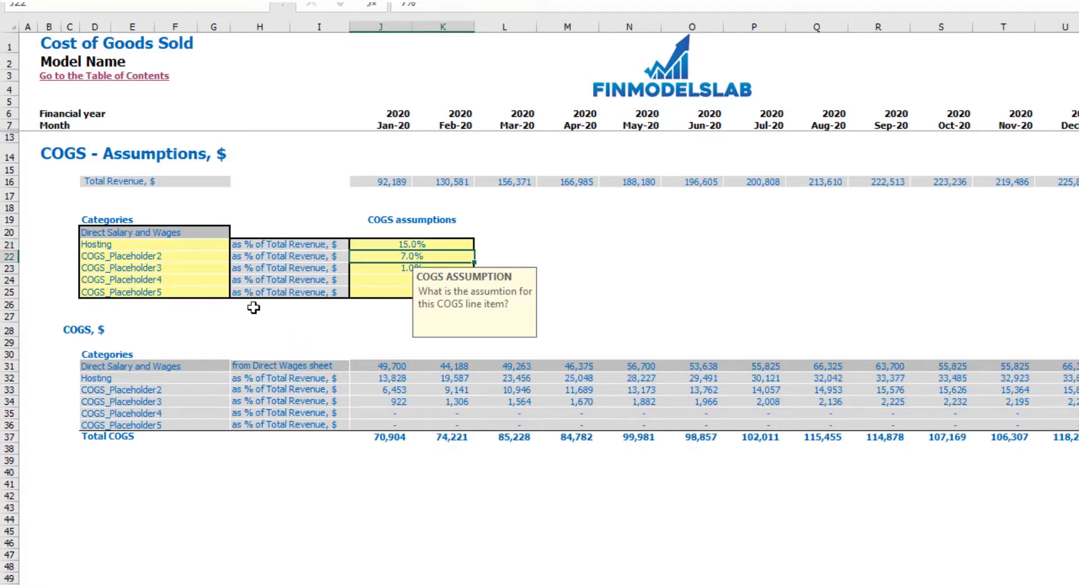
left_click(9, 181)
left_click(399, 212)
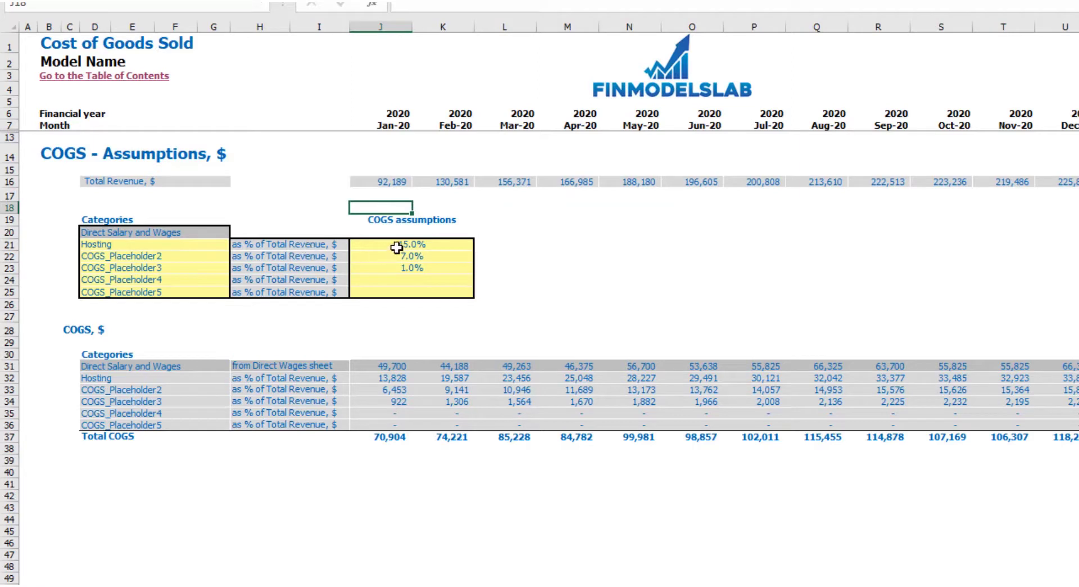
left_click_drag(391, 247, 412, 293)
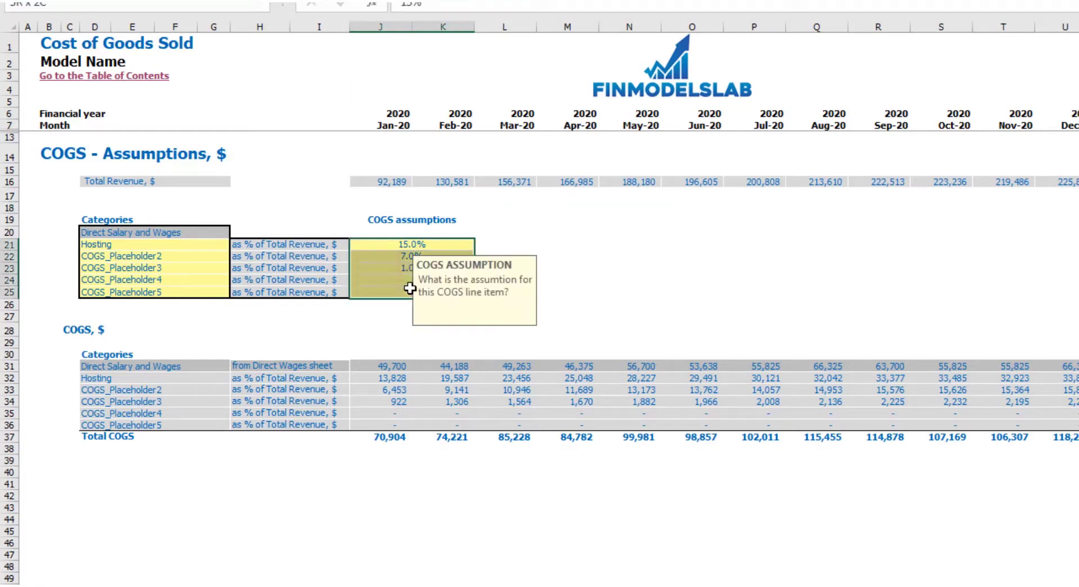
left_click(529, 211)
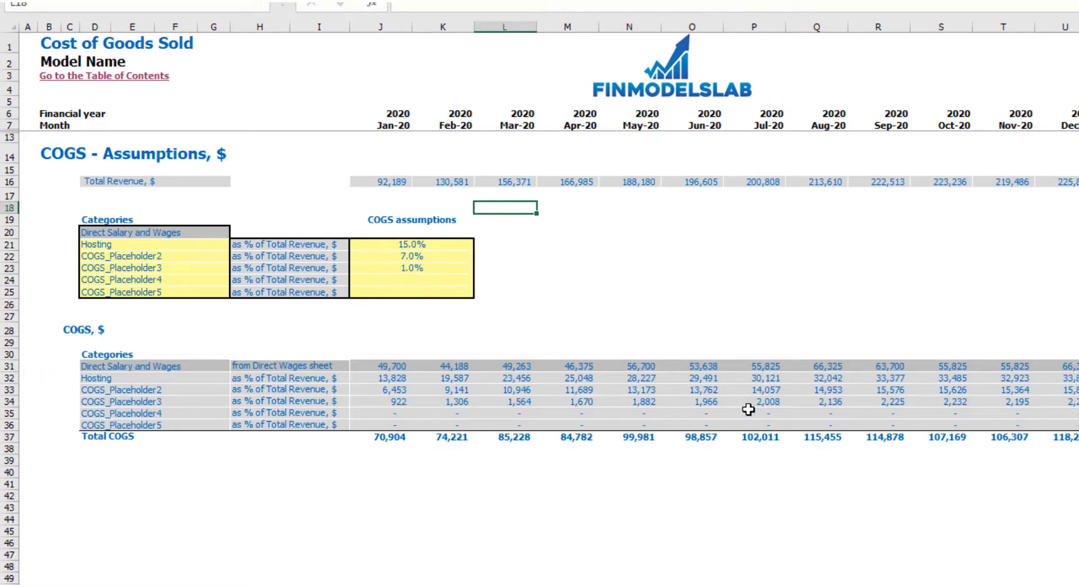
Go to the Income Statement sheet and expand the Total COGS breakdown
key("ctrl+Page_Down")
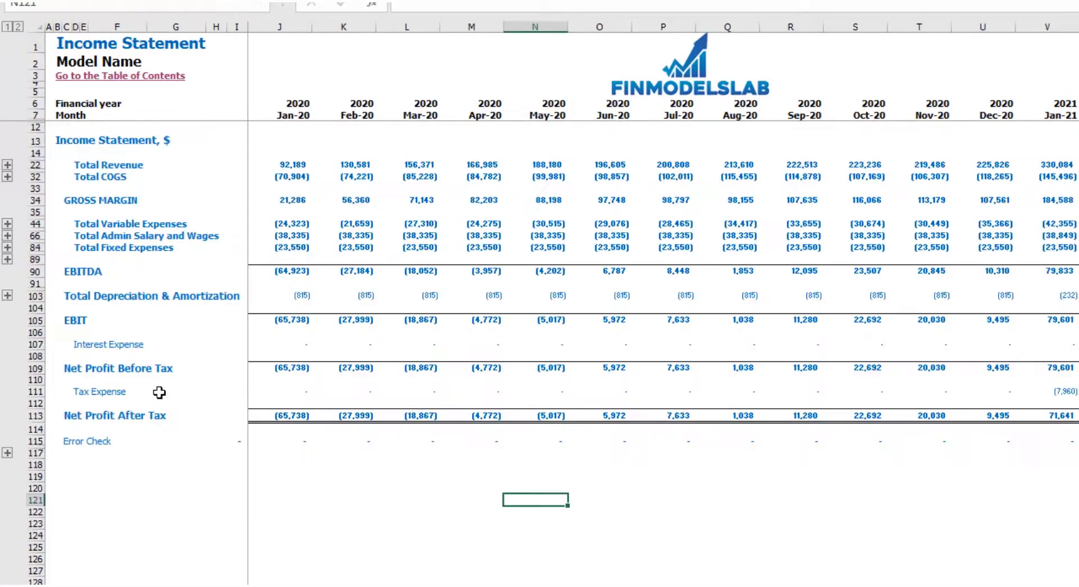
left_click(8, 177)
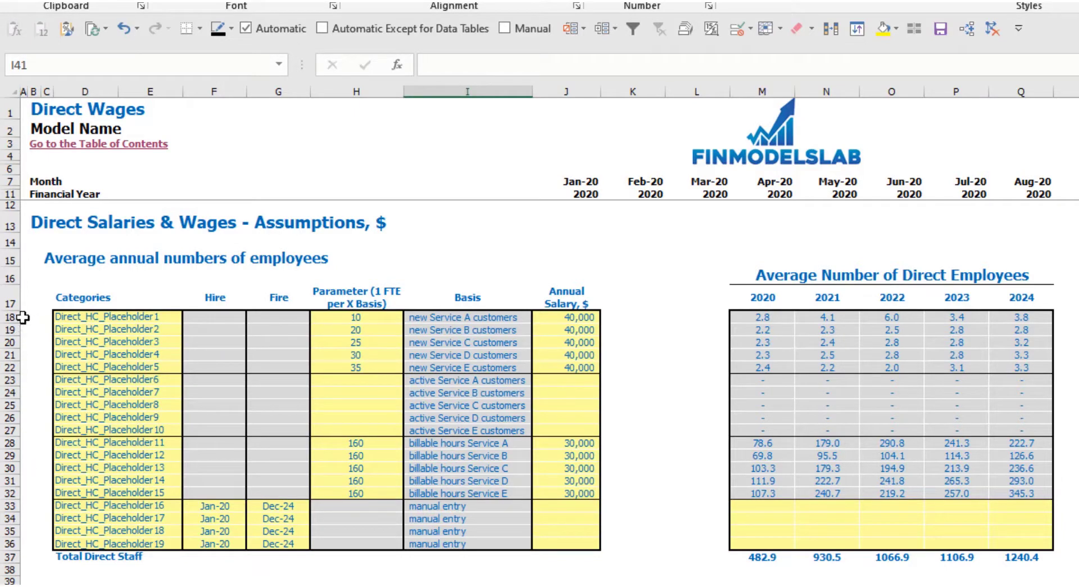
Rename the first two direct staff categories on the Direct Wages sheet as AE and SDR
left_click_drag(10, 318, 11, 368)
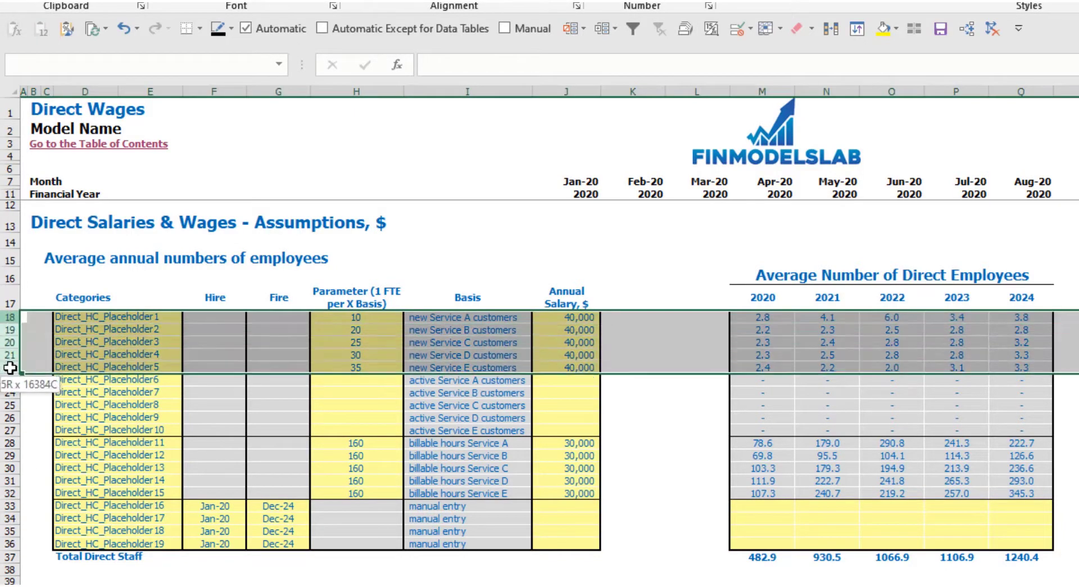
left_click(31, 347)
left_click(106, 319)
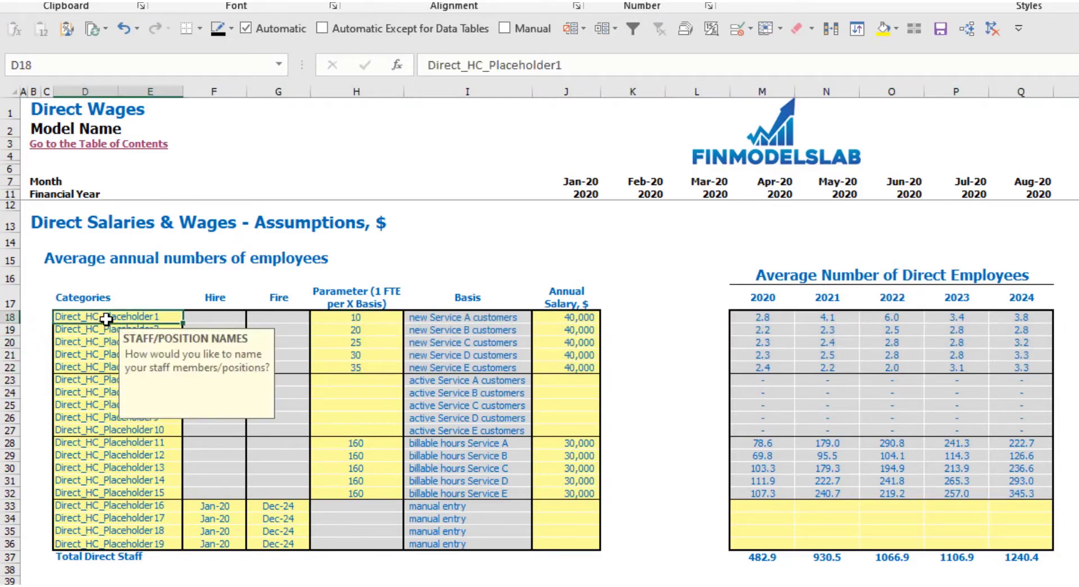
type("AE")
key("Return")
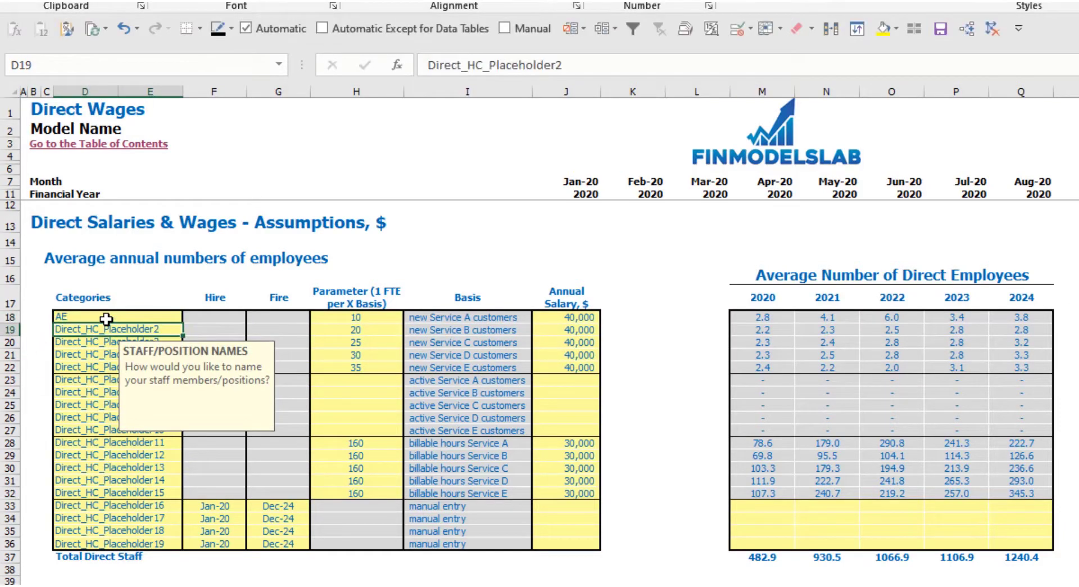
type("SDR")
key("Return")
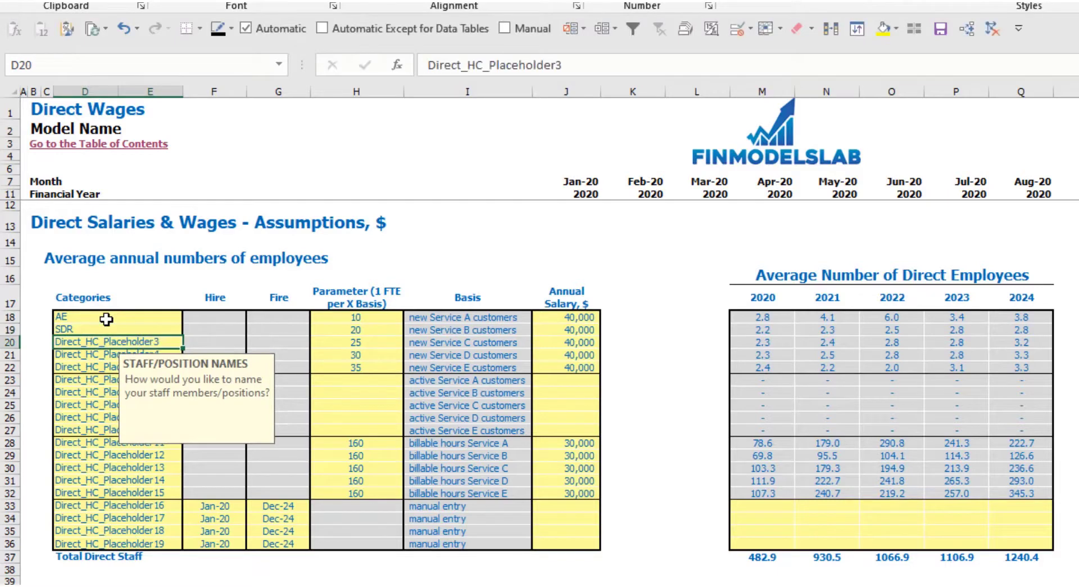
Set AE's parameter to 1 FTE per 15 new Service A customers and review its average employee numbers for 2020 to 2024
left_click(427, 248)
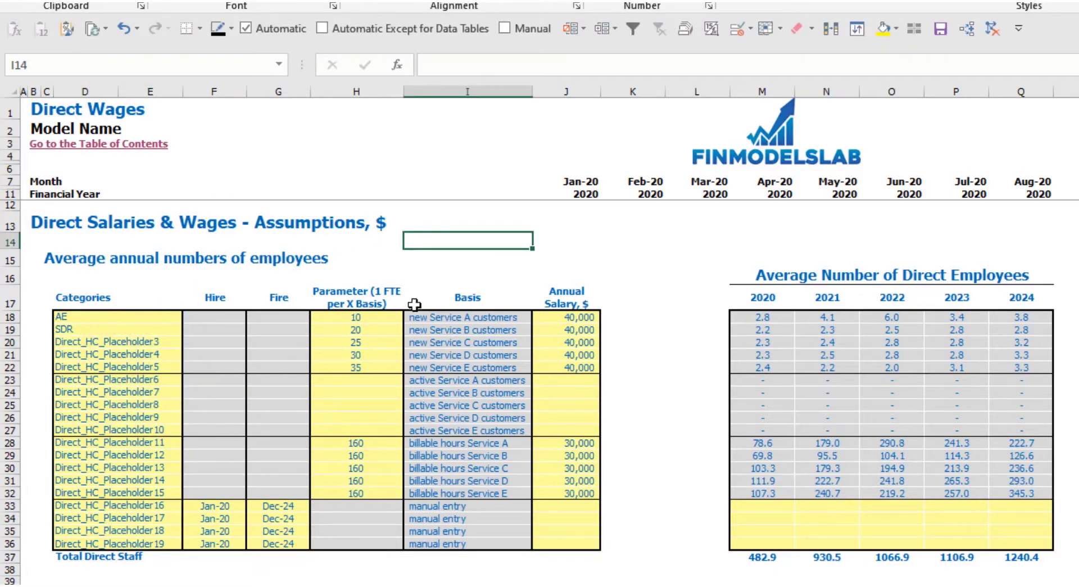
left_click(436, 302)
left_click(361, 303)
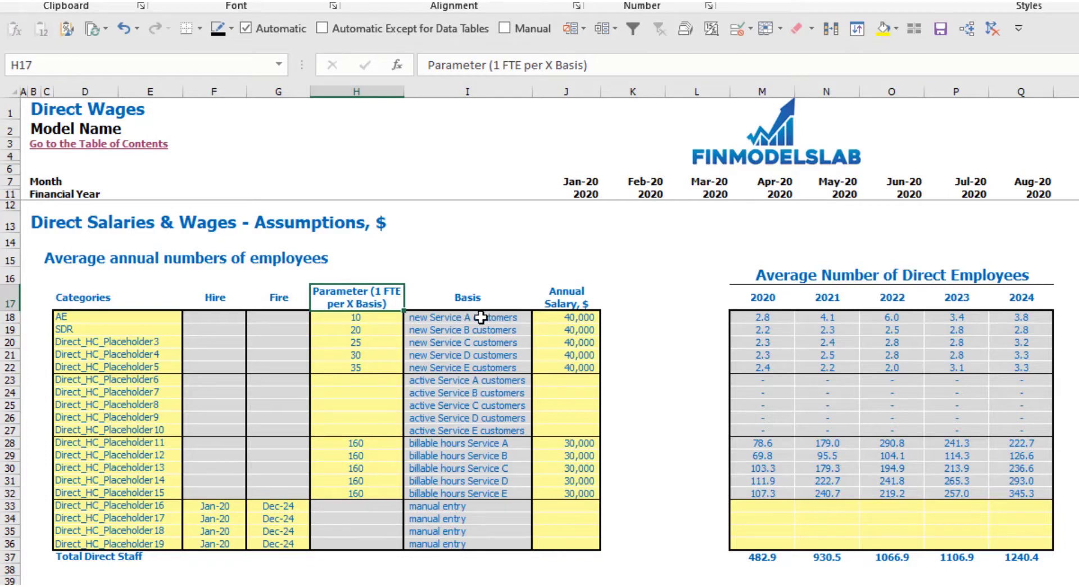
left_click(387, 329)
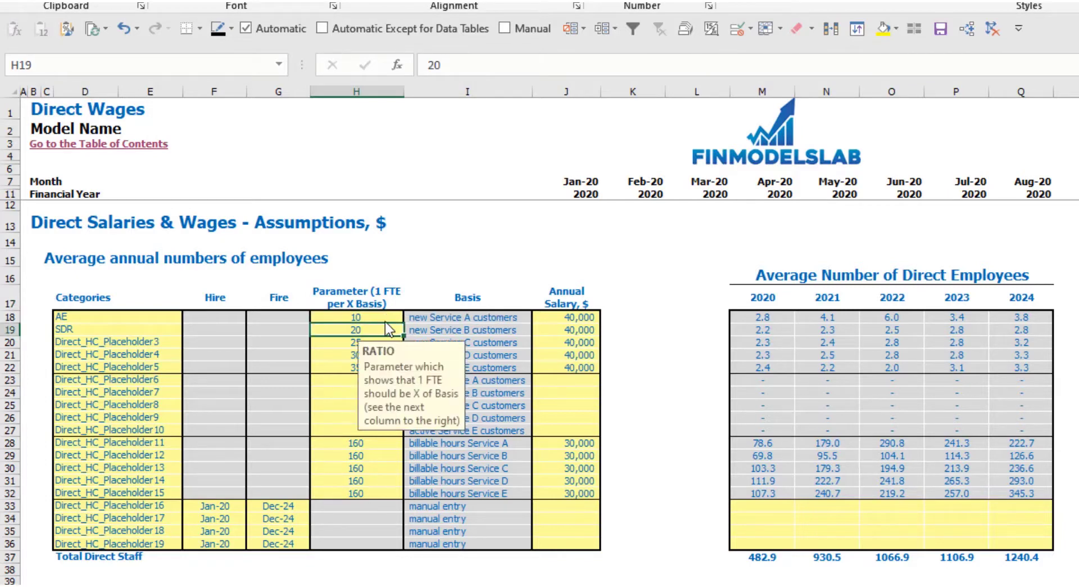
left_click(378, 316)
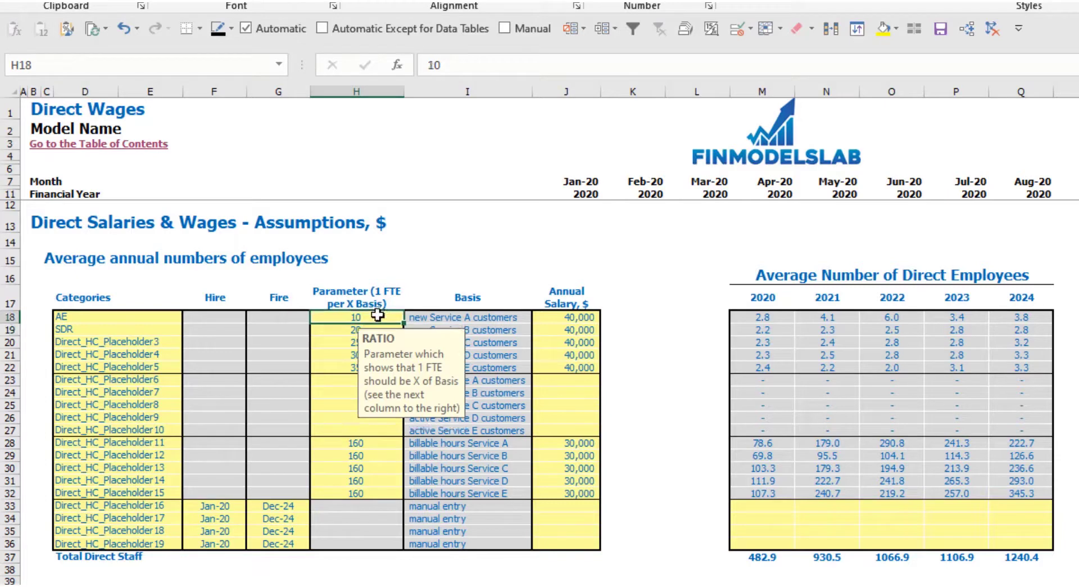
type("15")
key("Return")
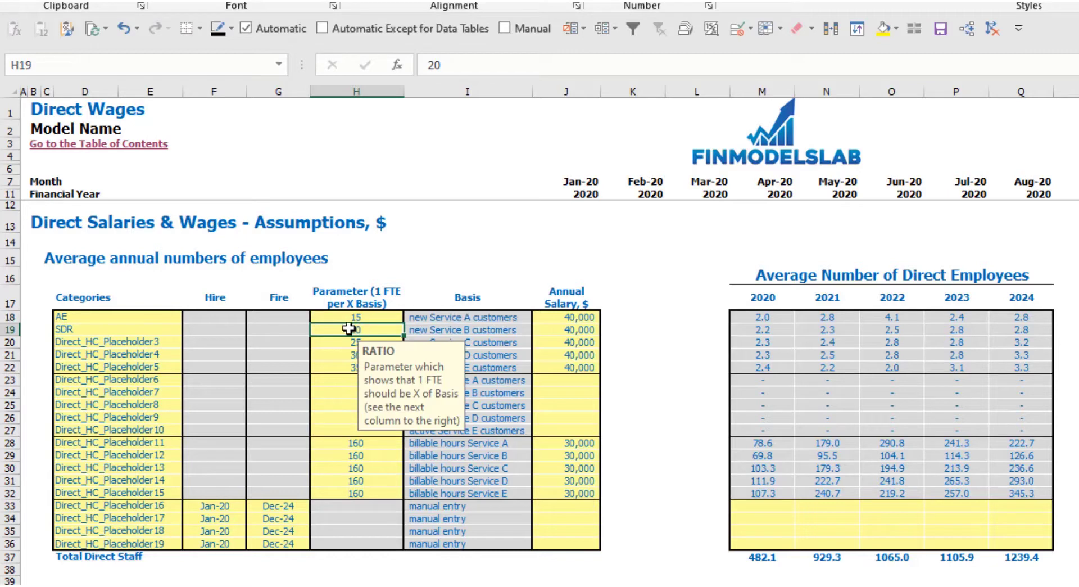
left_click(367, 319)
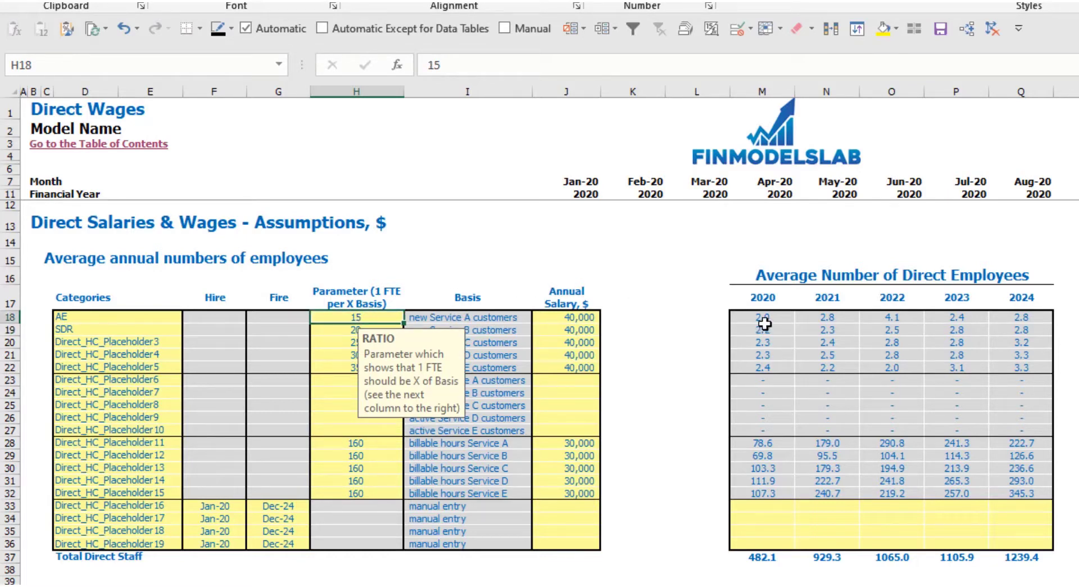
left_click(837, 237)
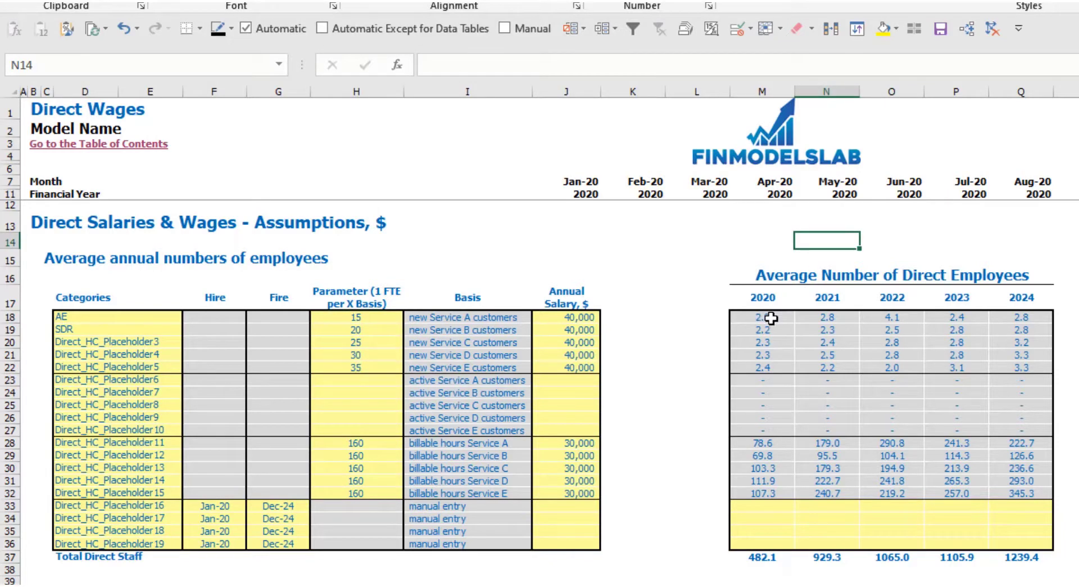
left_click_drag(770, 318, 1032, 317)
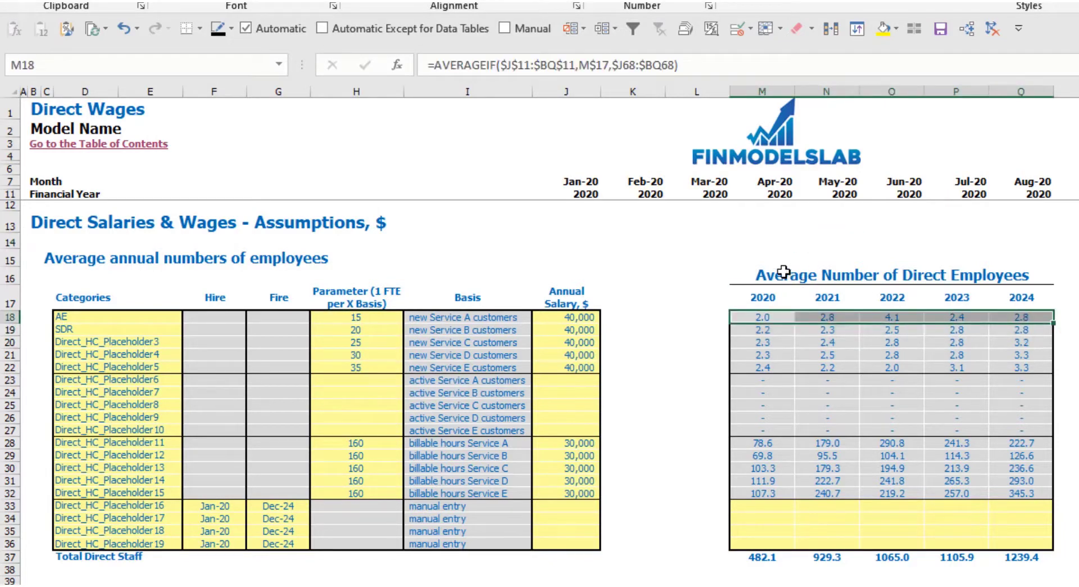
Set AE's annual salary to $25,000 on the Direct Wages sheet
left_click(627, 258)
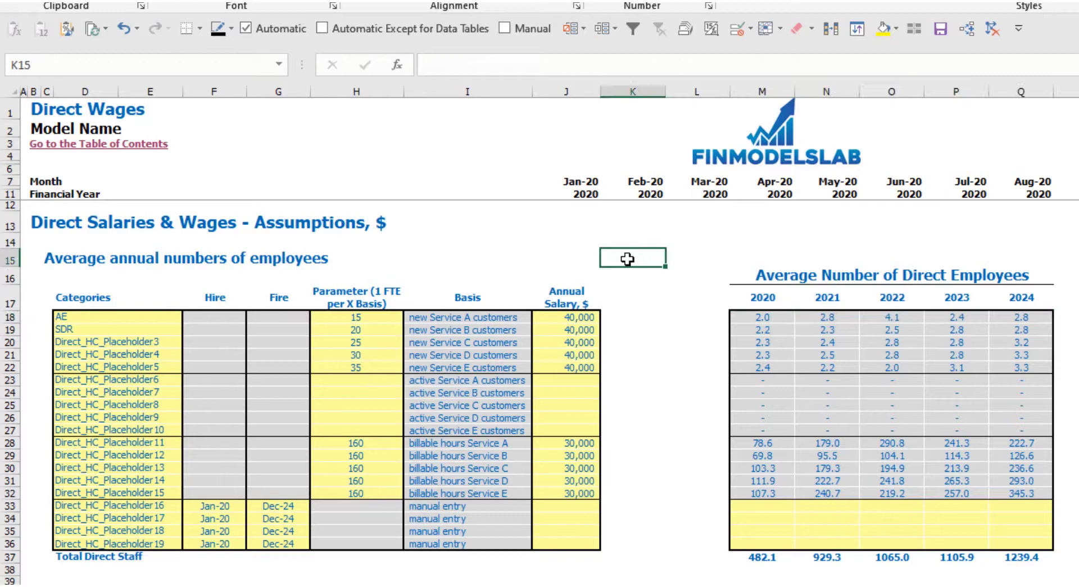
left_click(585, 316)
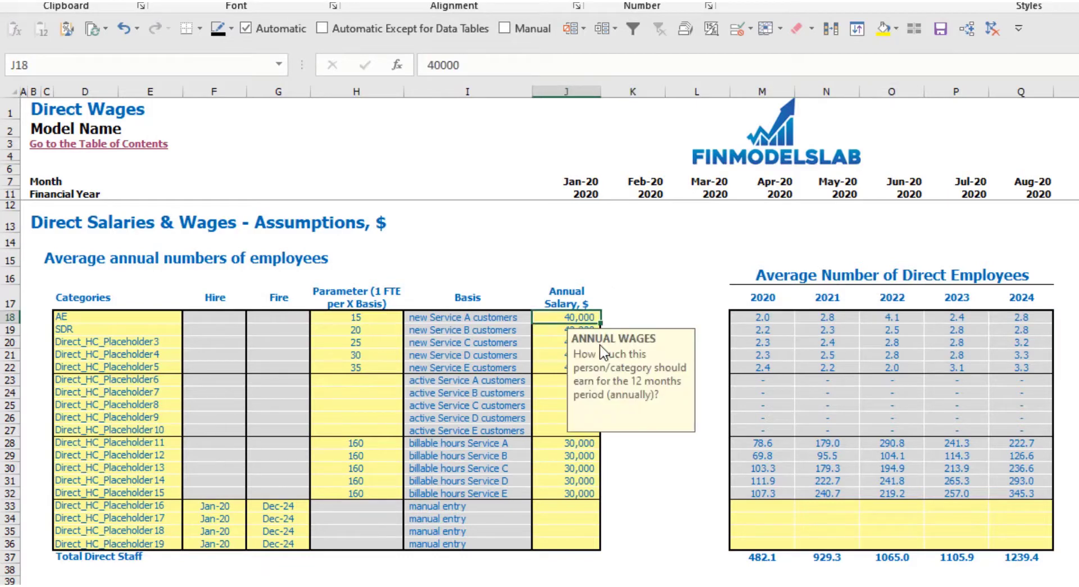
type("25,00")
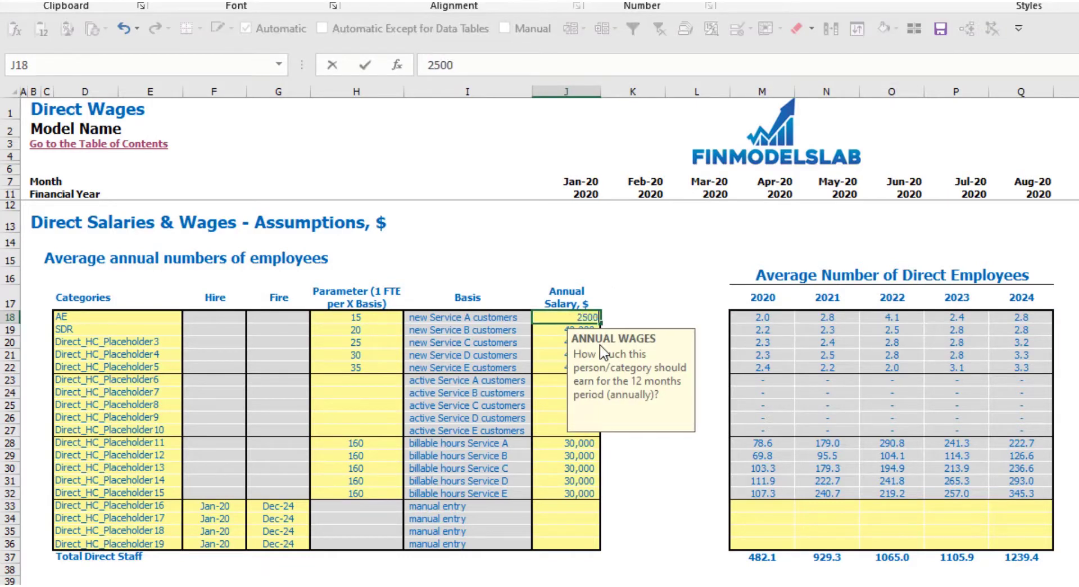
type("0")
key("Return")
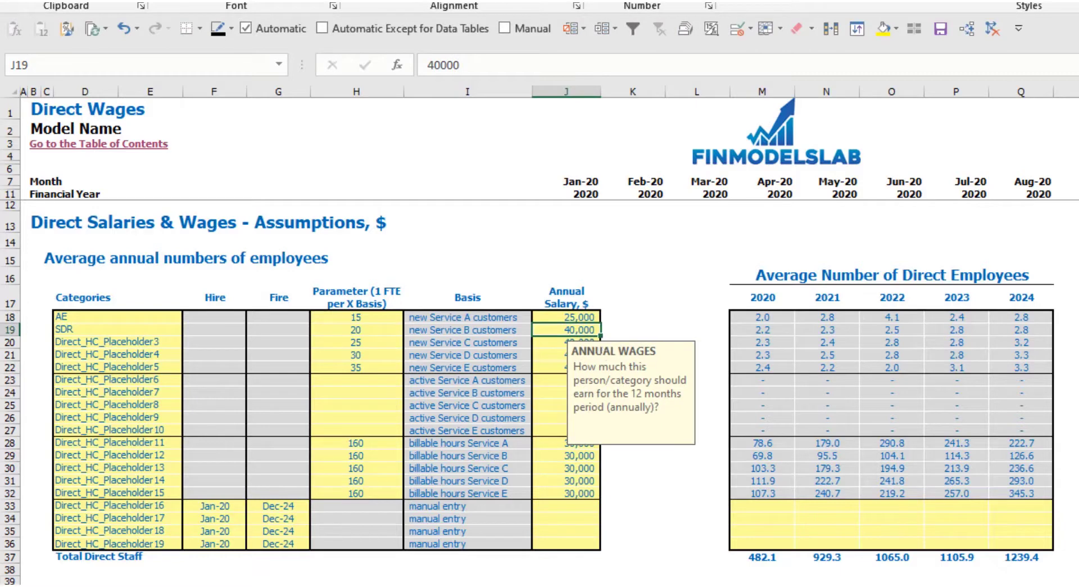
Set AE's annual salary raises to 5%, 4%, 3% and 2% for 2021 to 2024
left_click(1060, 316)
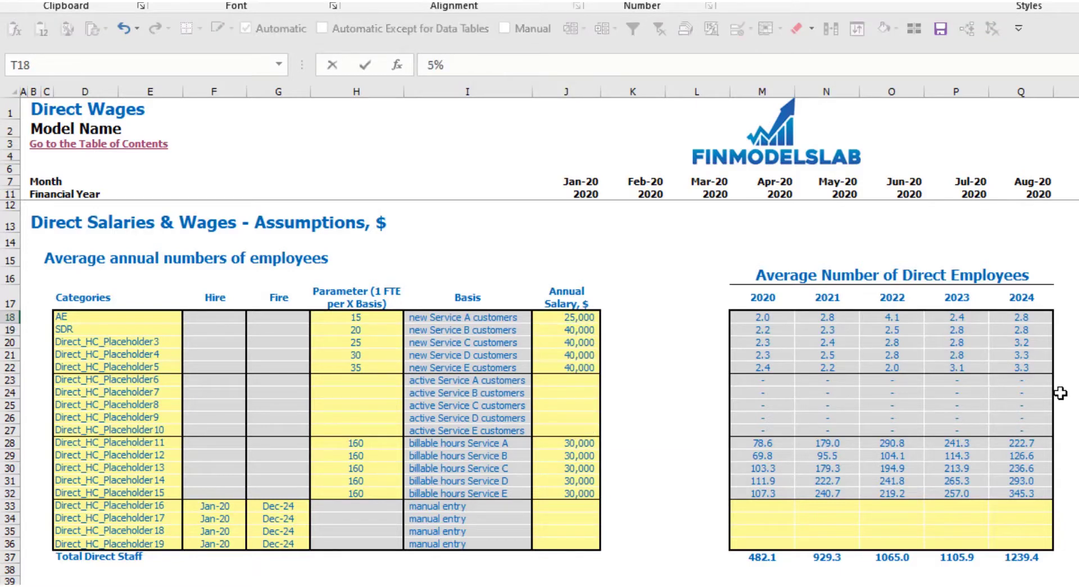
key("Right")
key("Right")
key("Right")
key("Right")
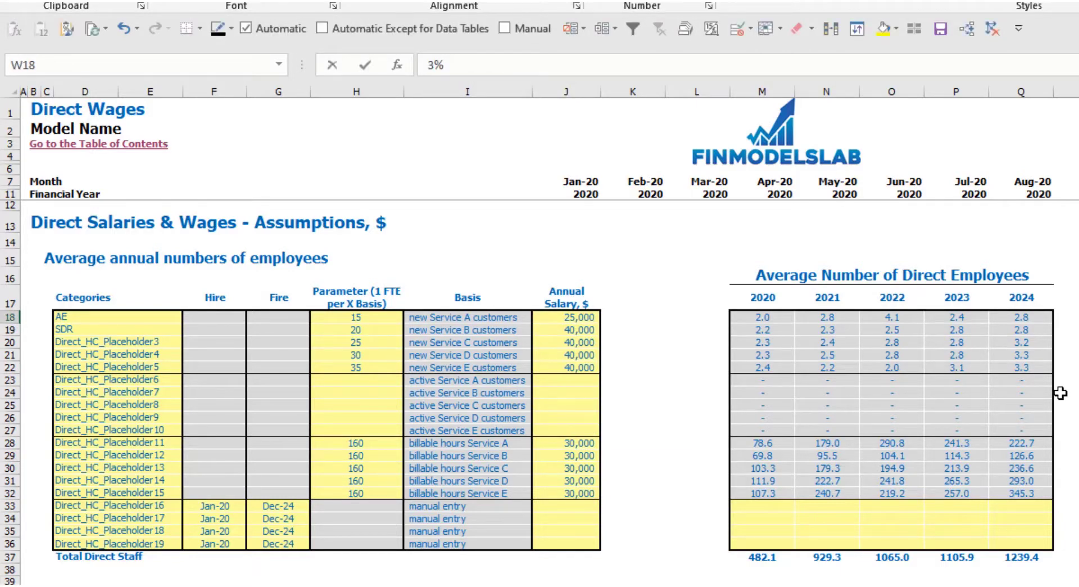
key("Right")
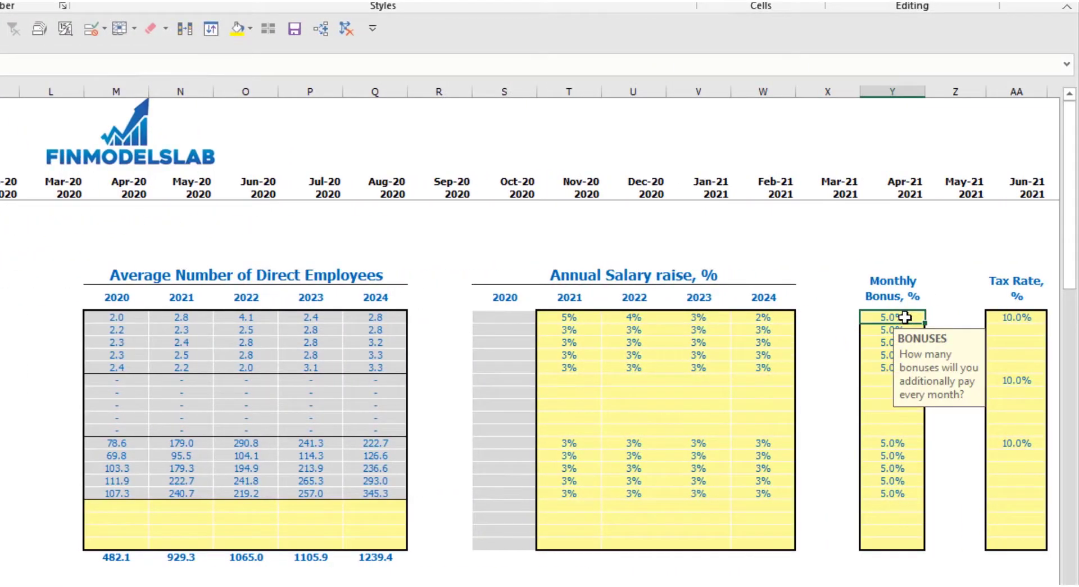
Set AE's monthly bonus to 10% and its tax rate to 12%
type("10")
key("Return")
key("Up")
left_click(1009, 314)
type("12")
key("Return")
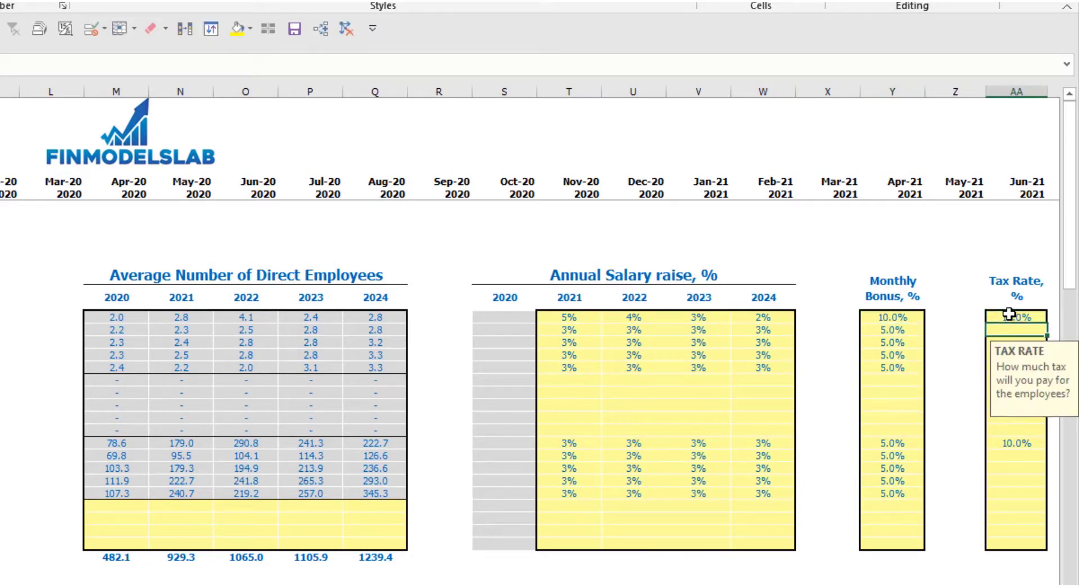
Clear AE's monthly bonus and tax rate
left_click(894, 319)
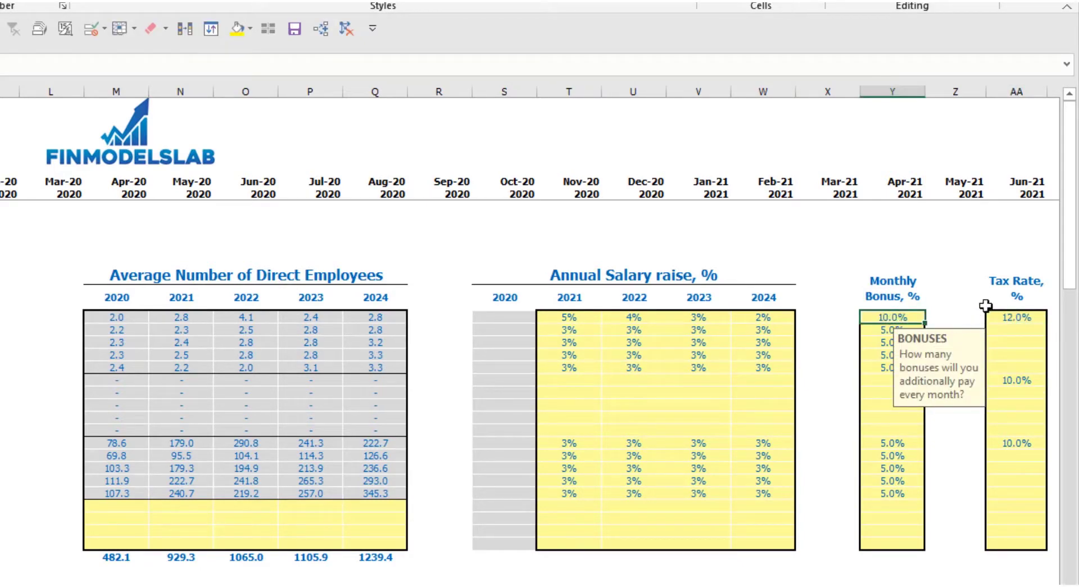
key("Delete")
left_click(1005, 316)
key("Delete")
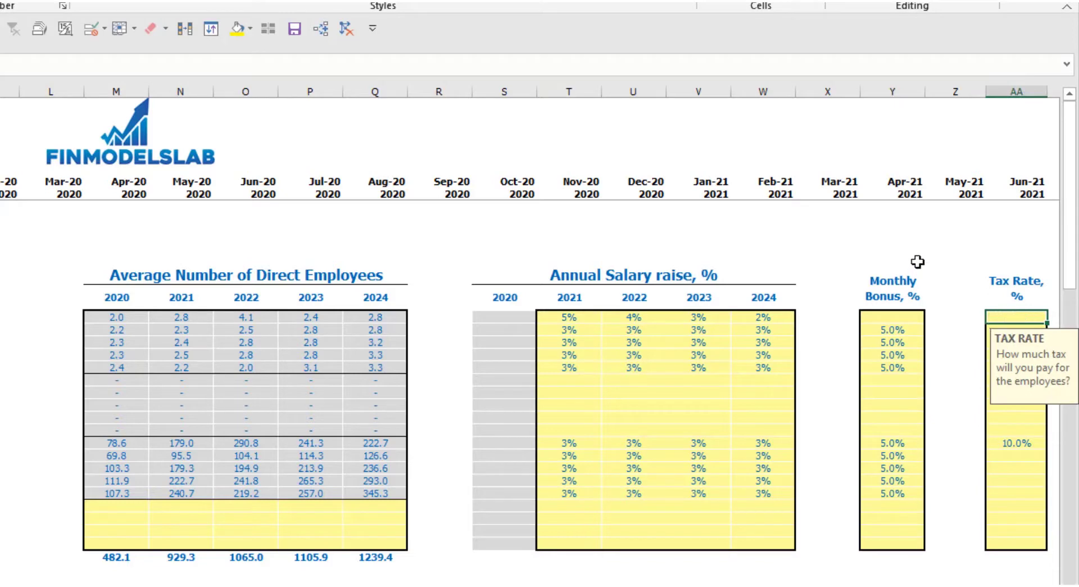
Examine the calculated annual salaries, staff numbers, monthly base salaries, bonuses and base taxes below the direct wages assumptions
left_click_drag(116, 579, 375, 579)
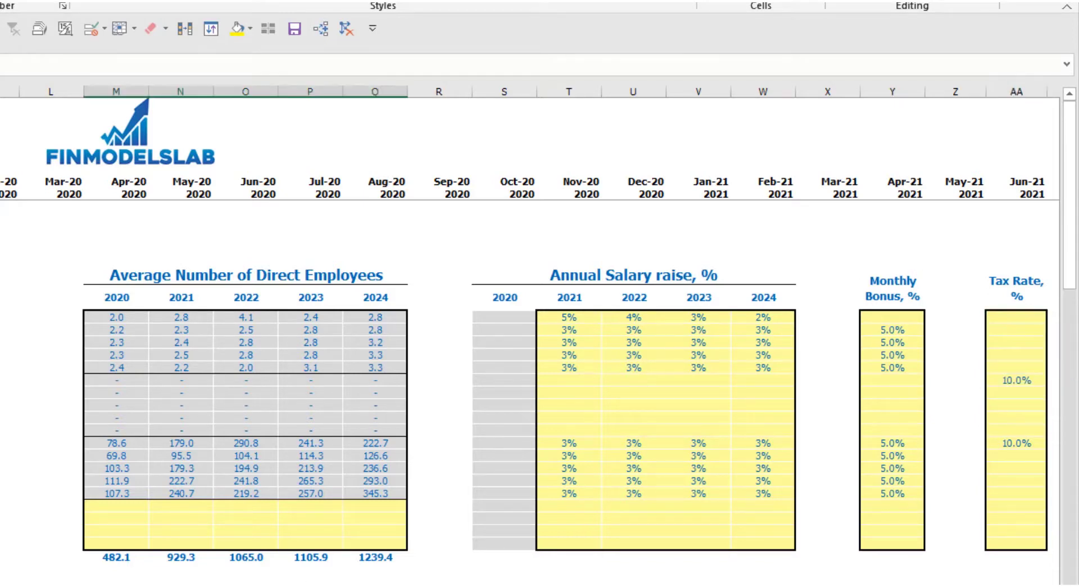
left_click(568, 579)
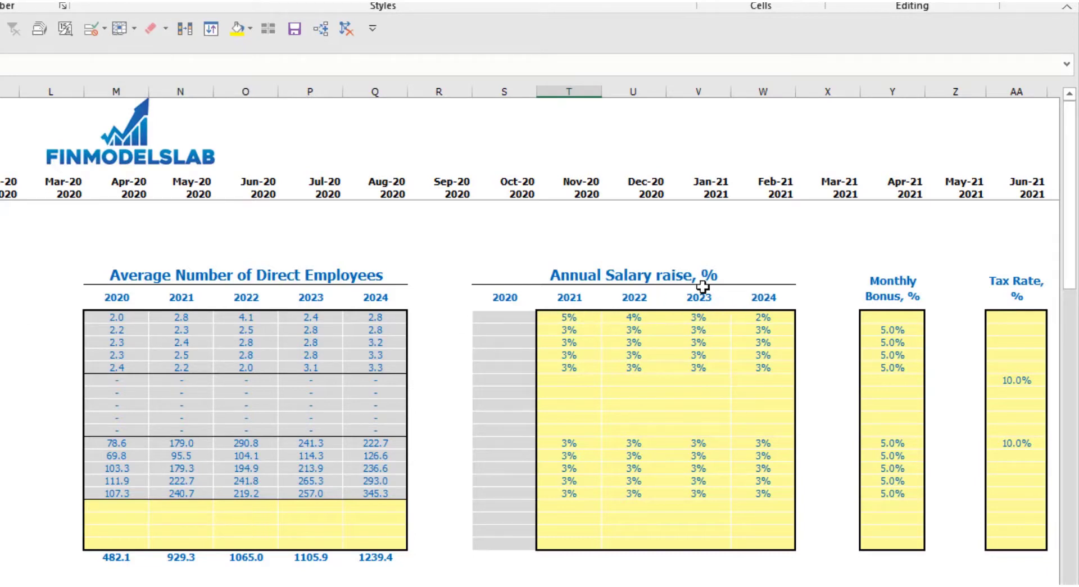
scroll(690, 318, "down", 4)
scroll(531, 394, "down", 10)
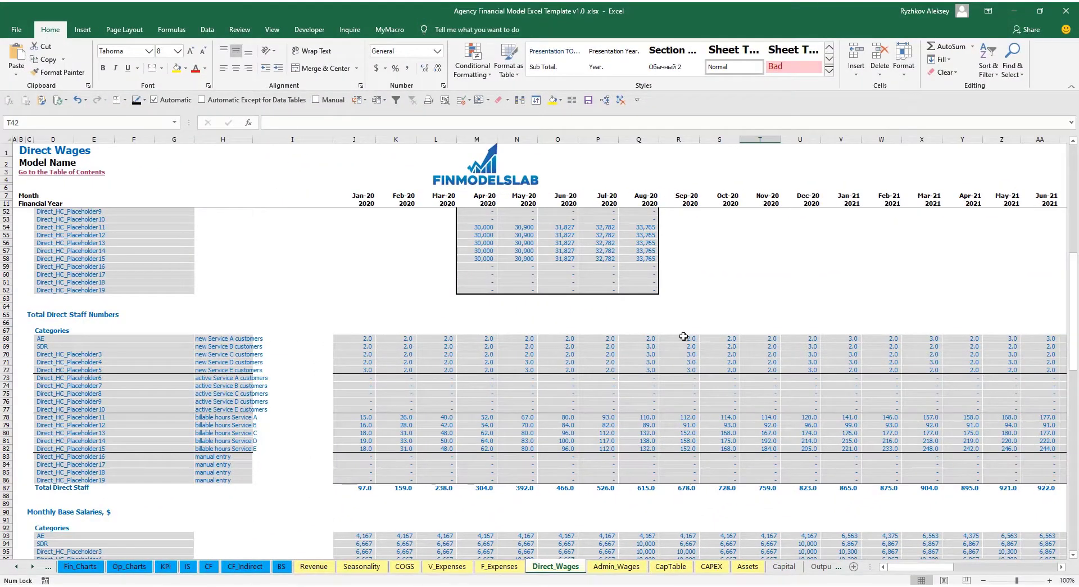
scroll(393, 387, "down", 7)
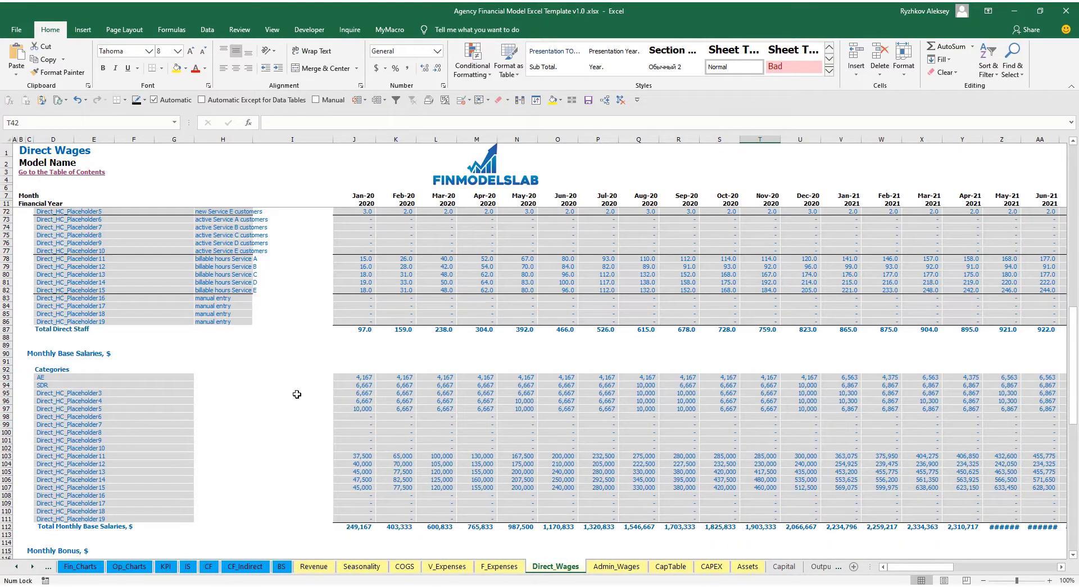
scroll(510, 423, "down", 10)
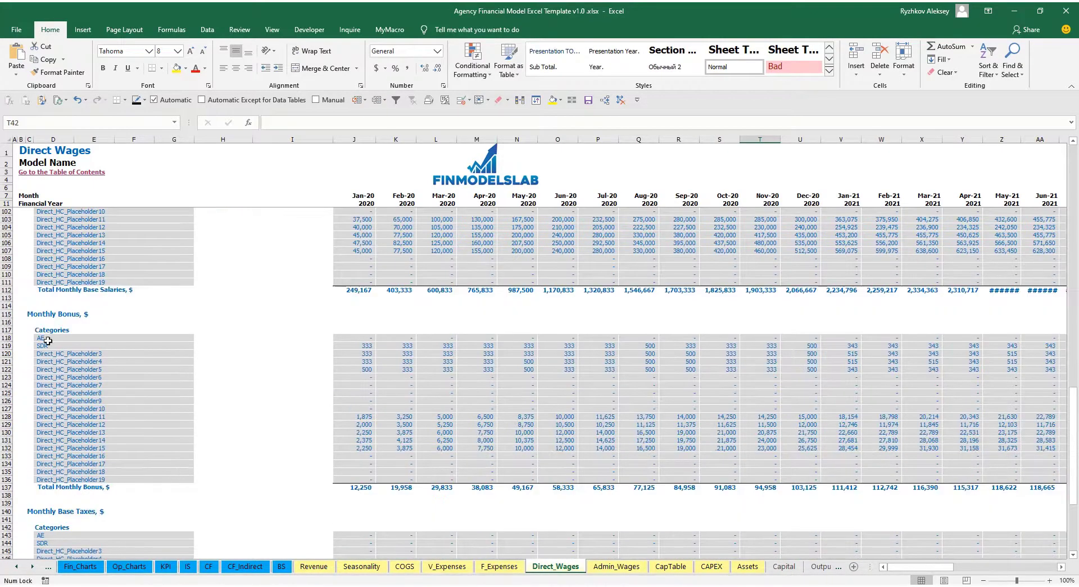
scroll(217, 414, "down", 7)
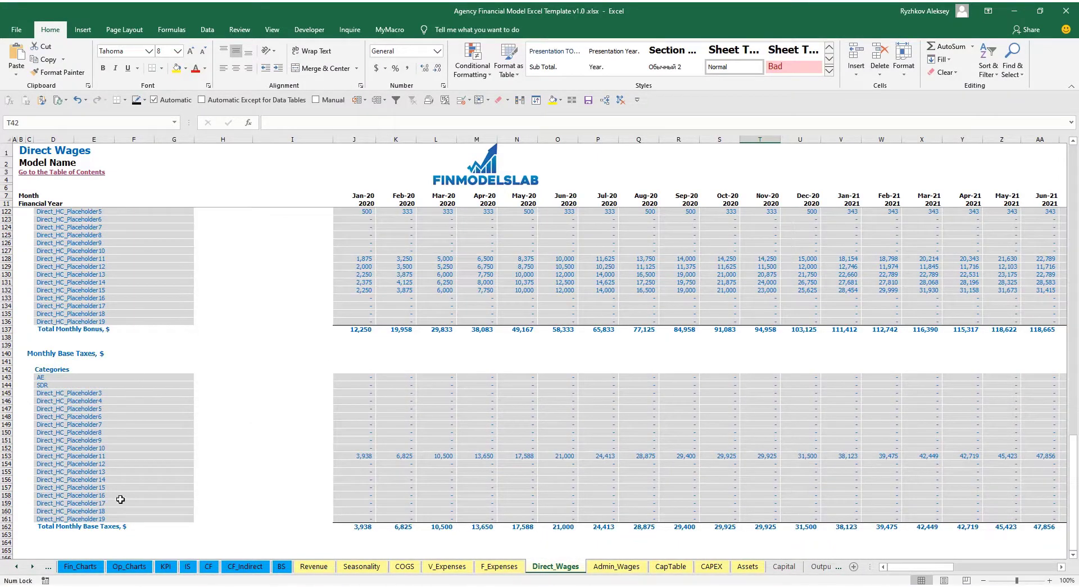
scroll(503, 385, "up", 20)
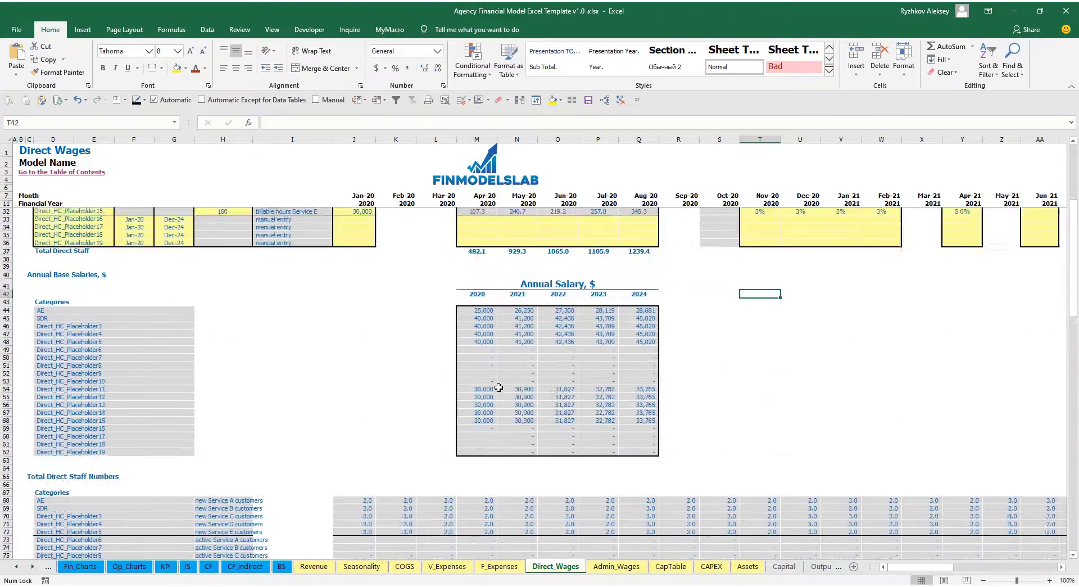
Rename the direct staff category based on active Service A customers as Cust Success
left_click_drag(7, 320, 4, 351)
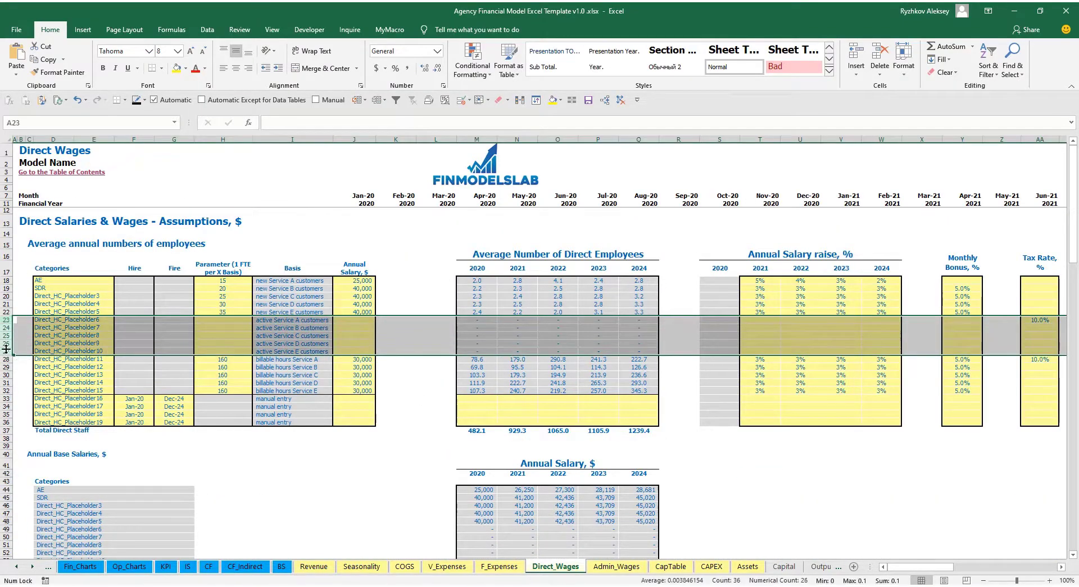
left_click(294, 323)
left_click(92, 321)
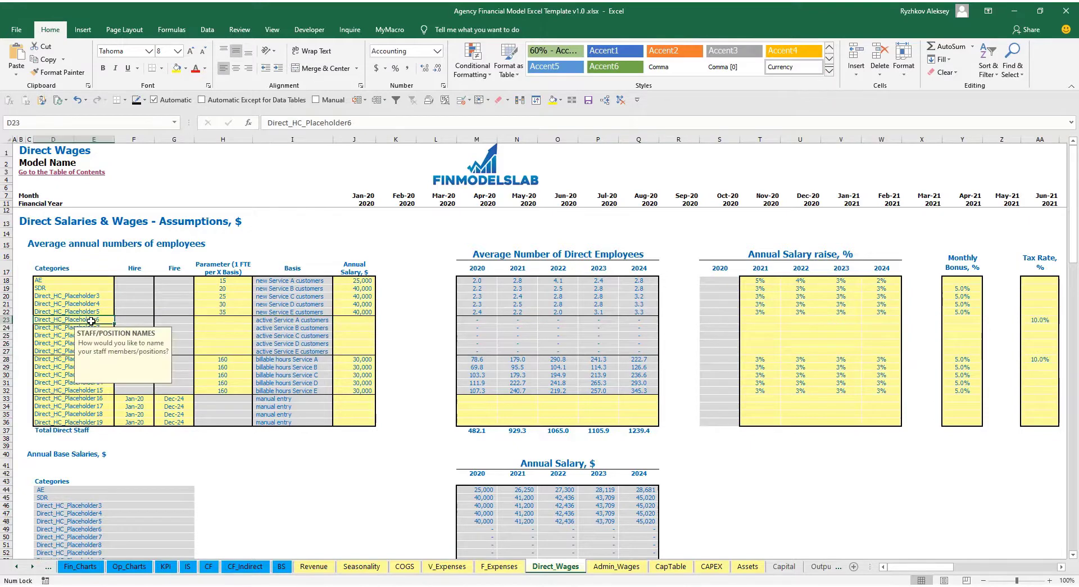
type("Cust Success")
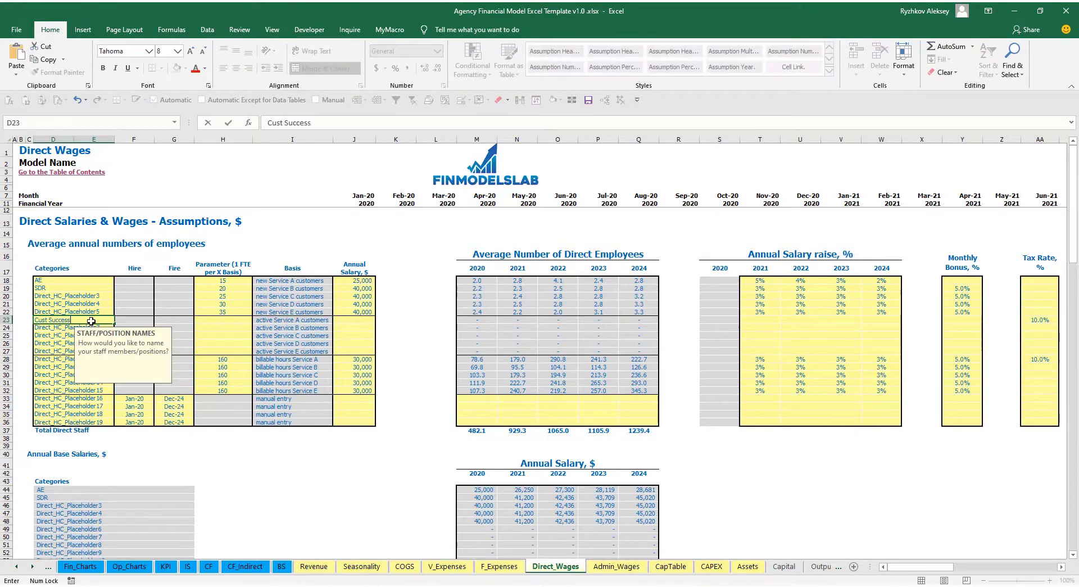
key("Return")
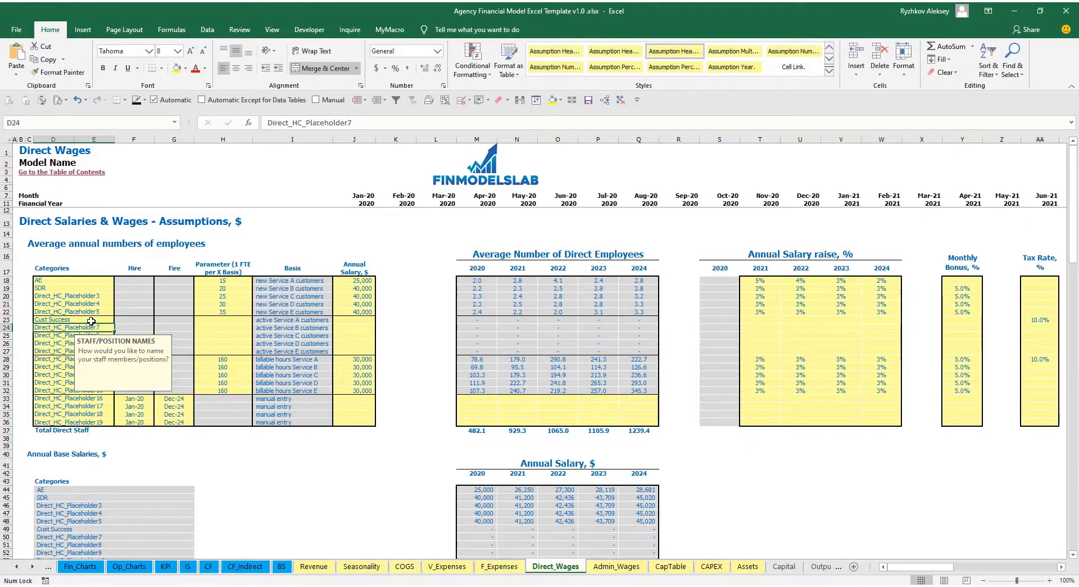
Set Cust Success's parameter to 1 FTE per 20 active Service A customers and its annual salary to $3,000
left_click(200, 319)
type("20")
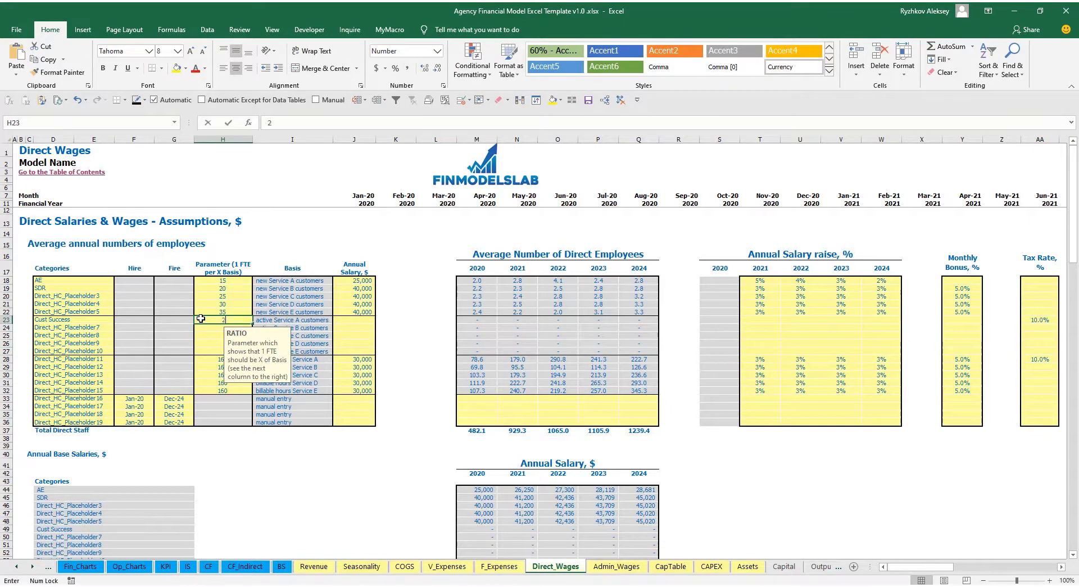
key("Return")
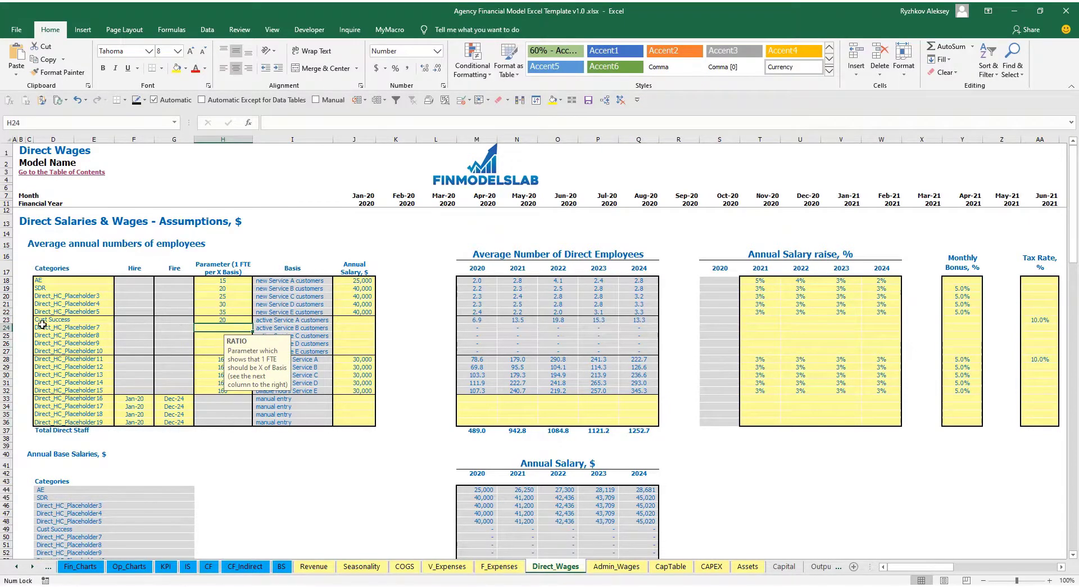
left_click(363, 319)
type("3000")
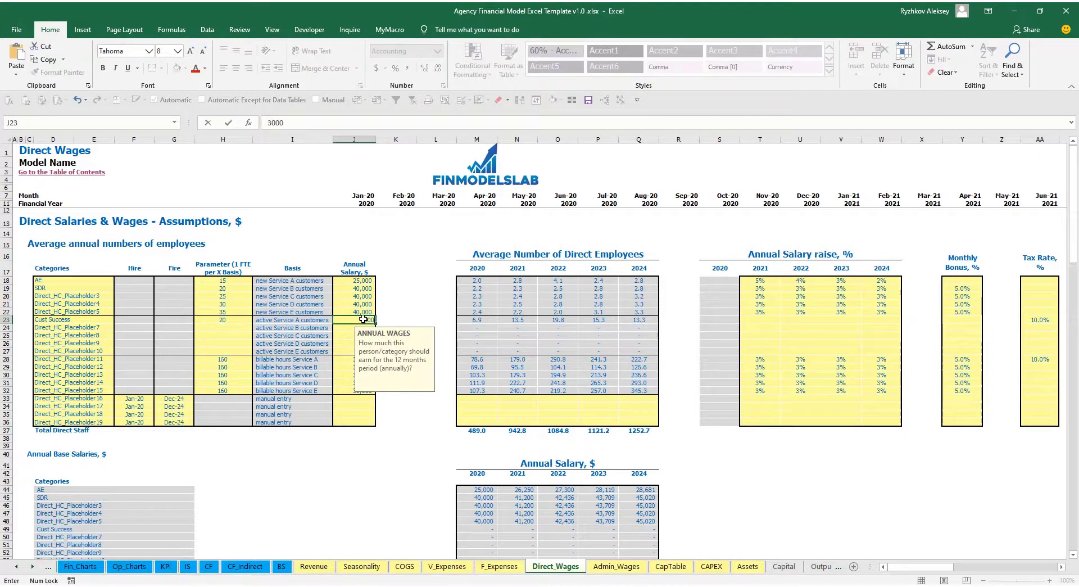
key("Return")
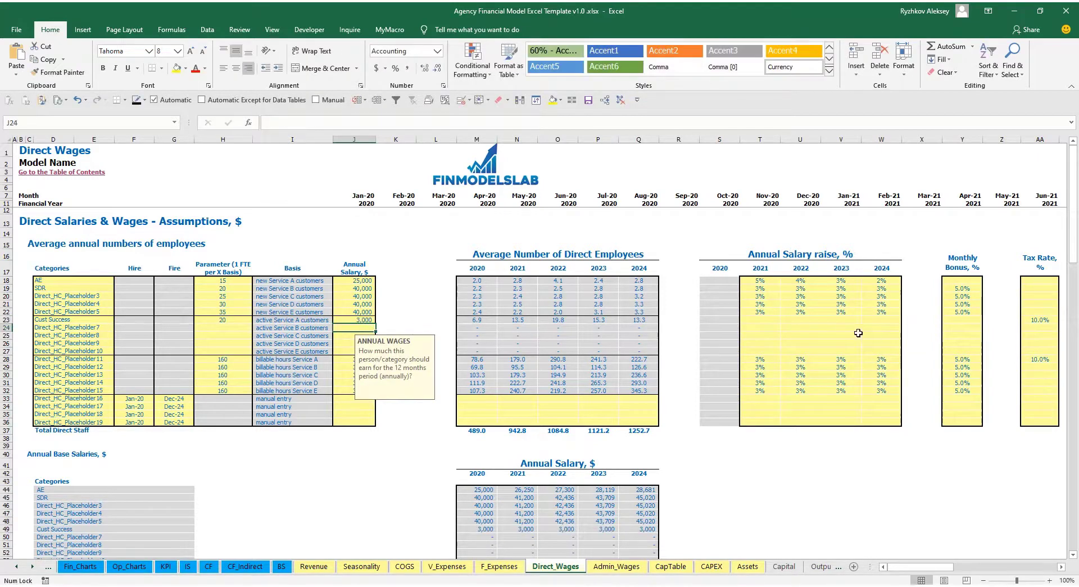
Copy the 3% annual salary raise from the row above into Cust Success's 2021 to 2024 cells
left_click(760, 312)
key("ctrl+c")
left_click_drag(760, 319, 867, 320)
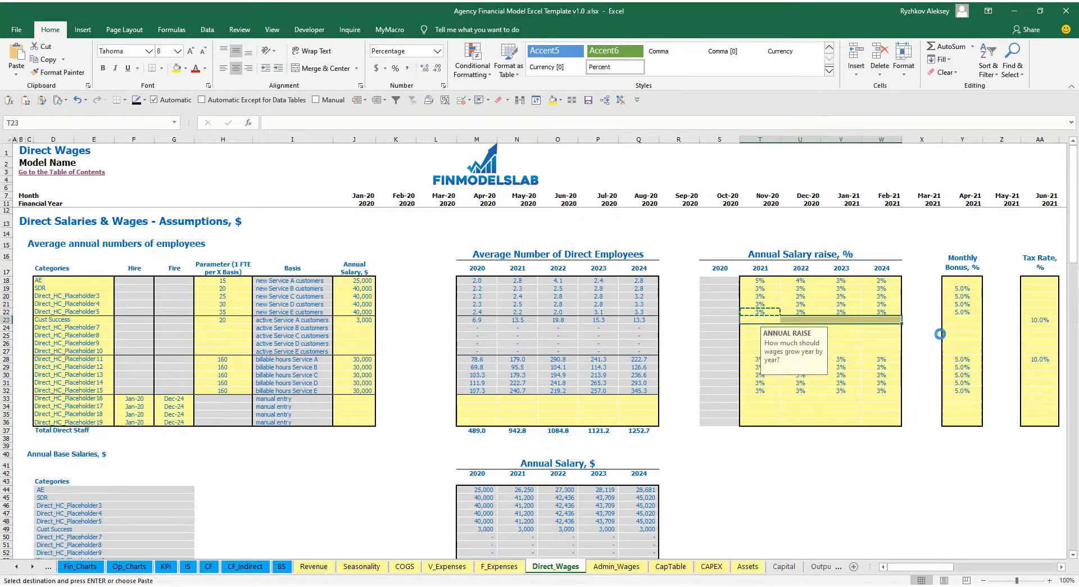
key("ctrl+v")
Set Cust Success's monthly bonus to 5% and its tax rate to 12%
left_click(964, 321)
type("5%")
key("Tab")
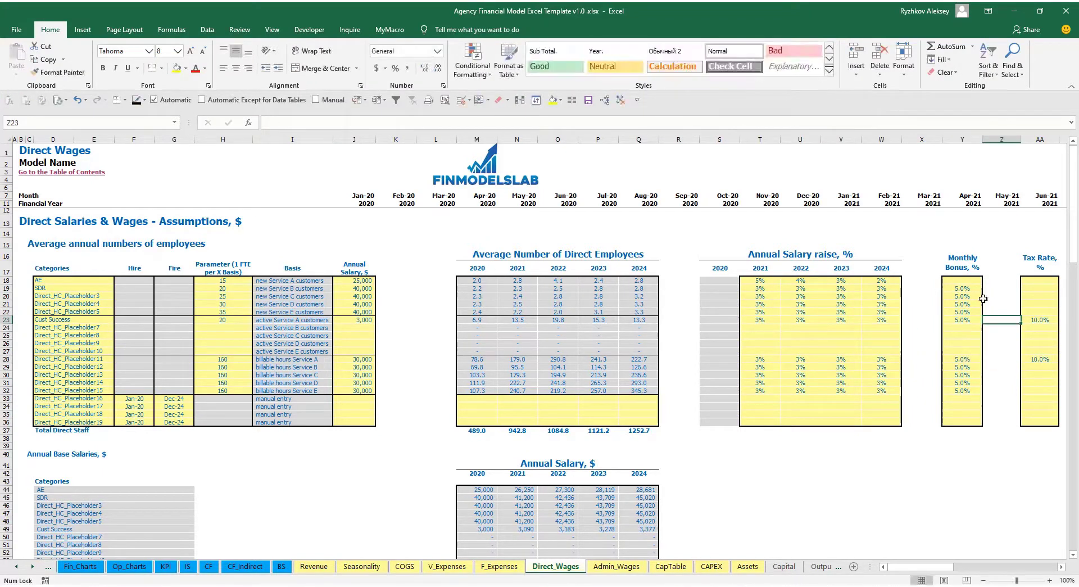
left_click(1034, 317)
type("12%")
key("Return")
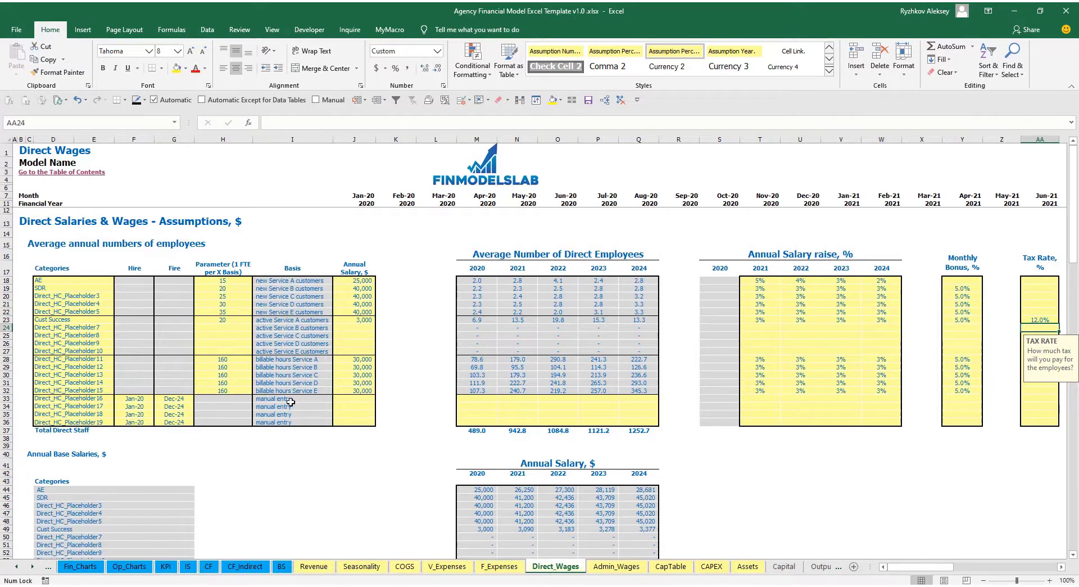
Rename the category based on Service A billable hours as Engineer and check its FTE parameter and annual salary
left_click(227, 361)
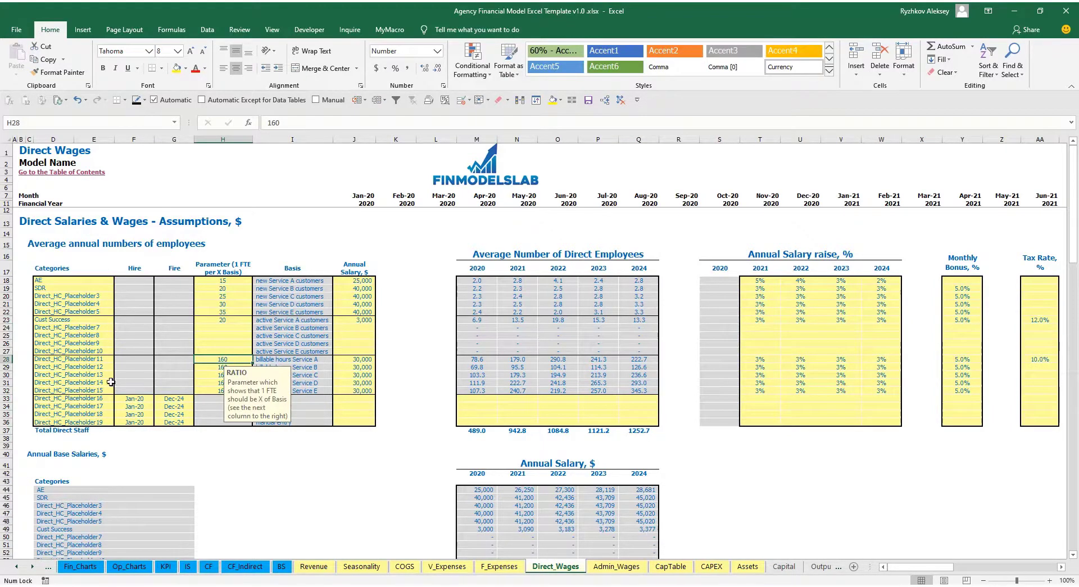
left_click(95, 359)
type("Engineer")
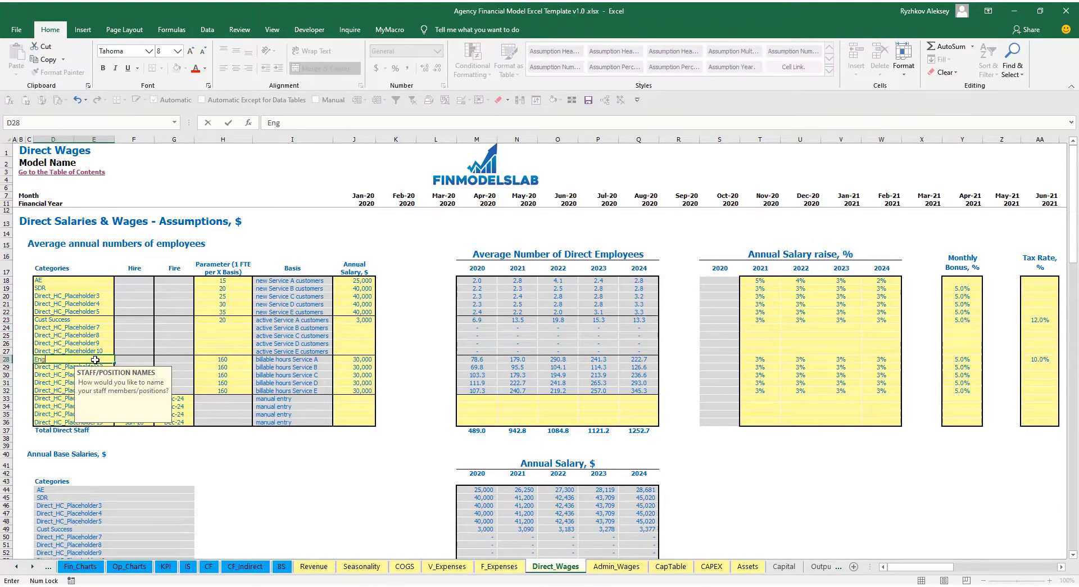
left_click(221, 366)
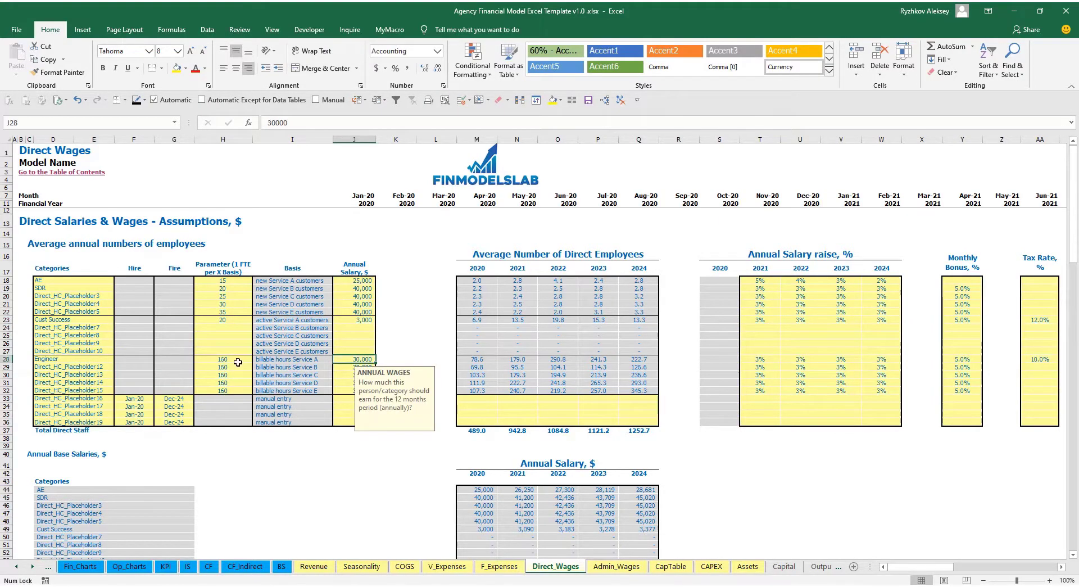
left_click(236, 359)
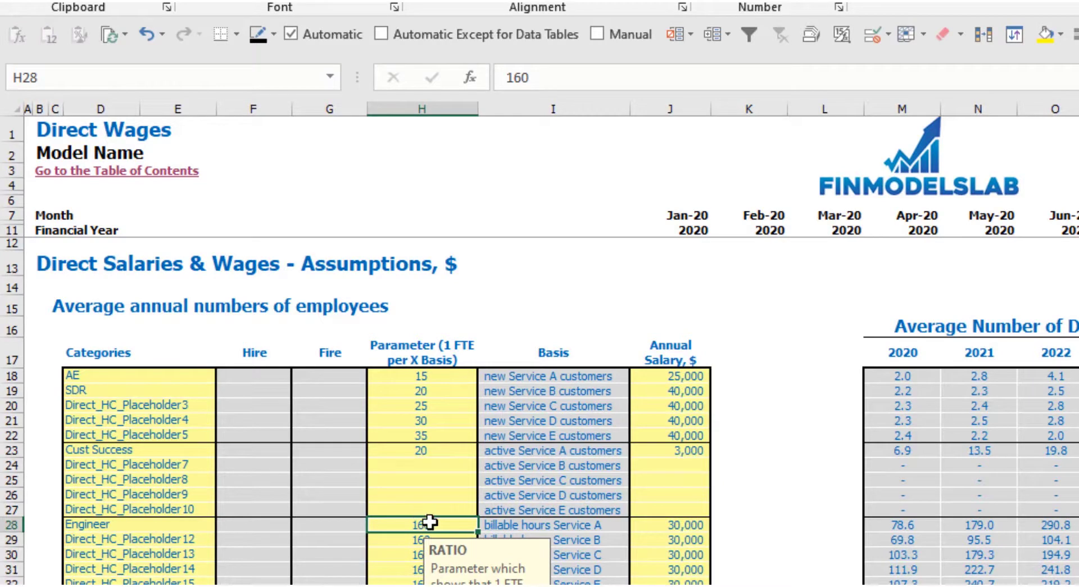
left_click(684, 528)
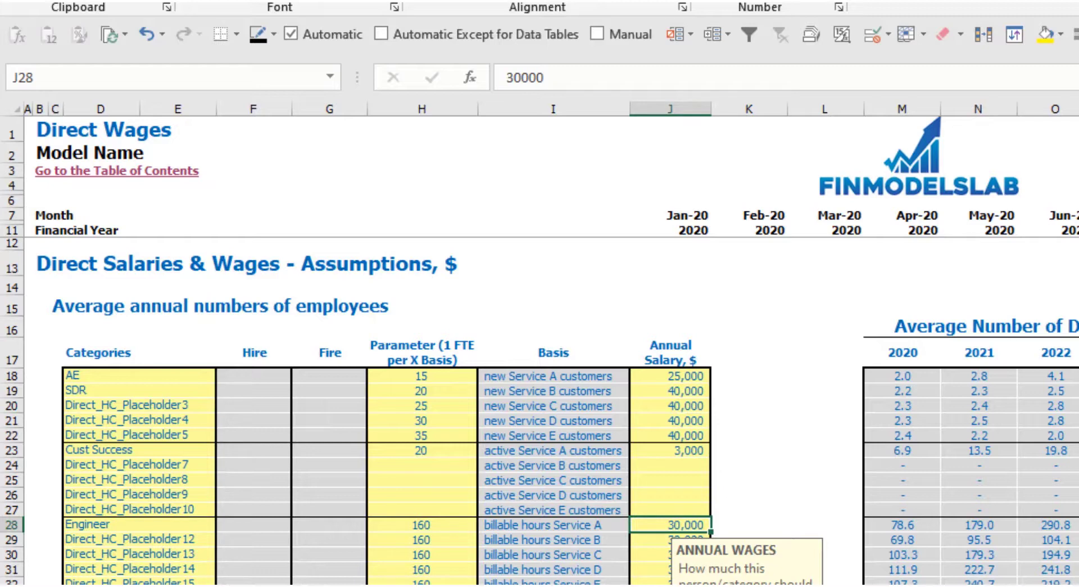
Rename the first manual-entry staff category in row 33 of Direct Wages as Manager
left_click(554, 586)
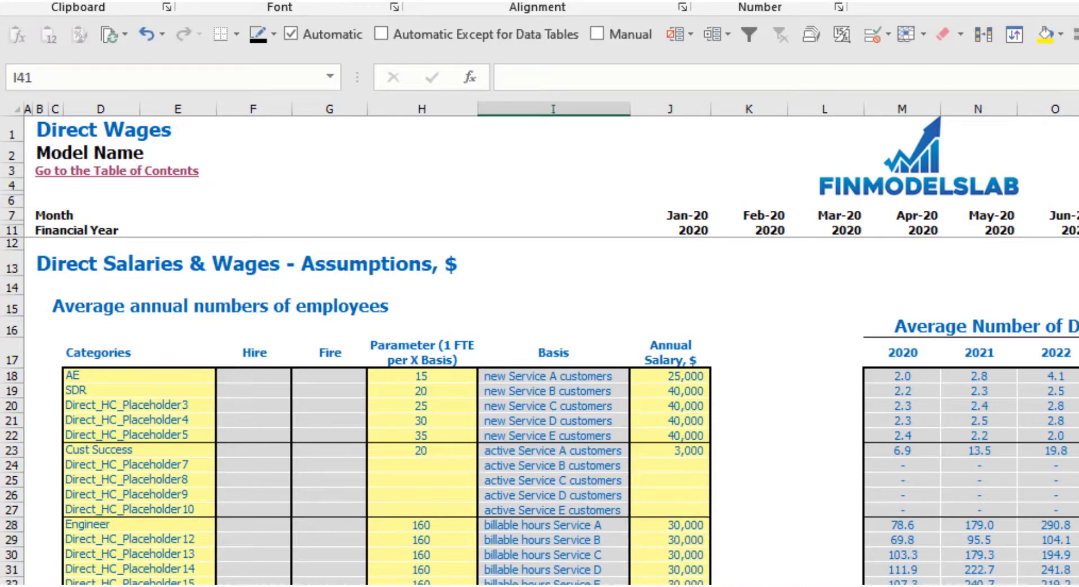
key("shift+space")
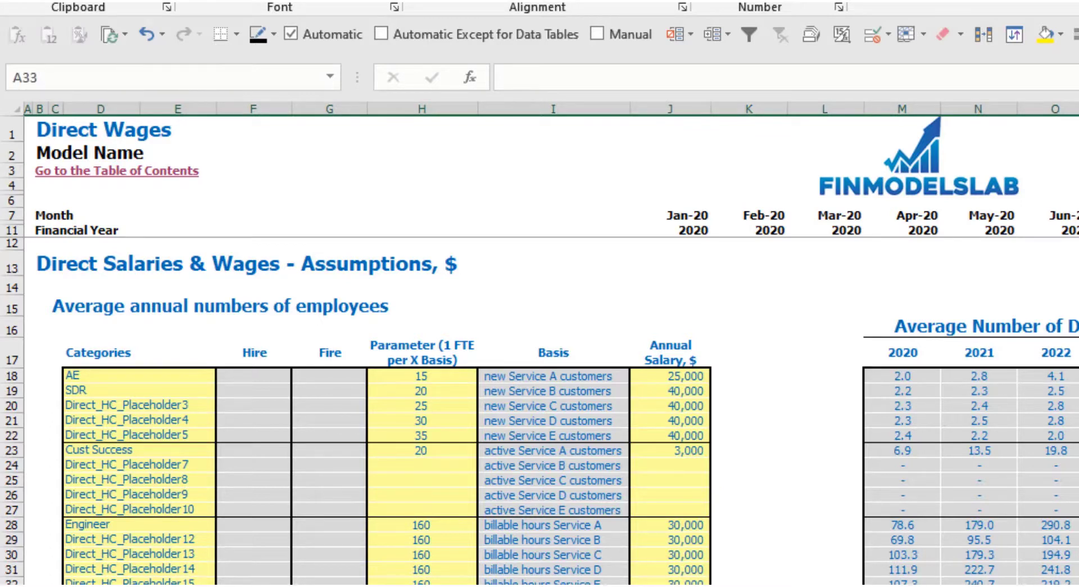
left_click(149, 586)
type("Manager")
key("Return")
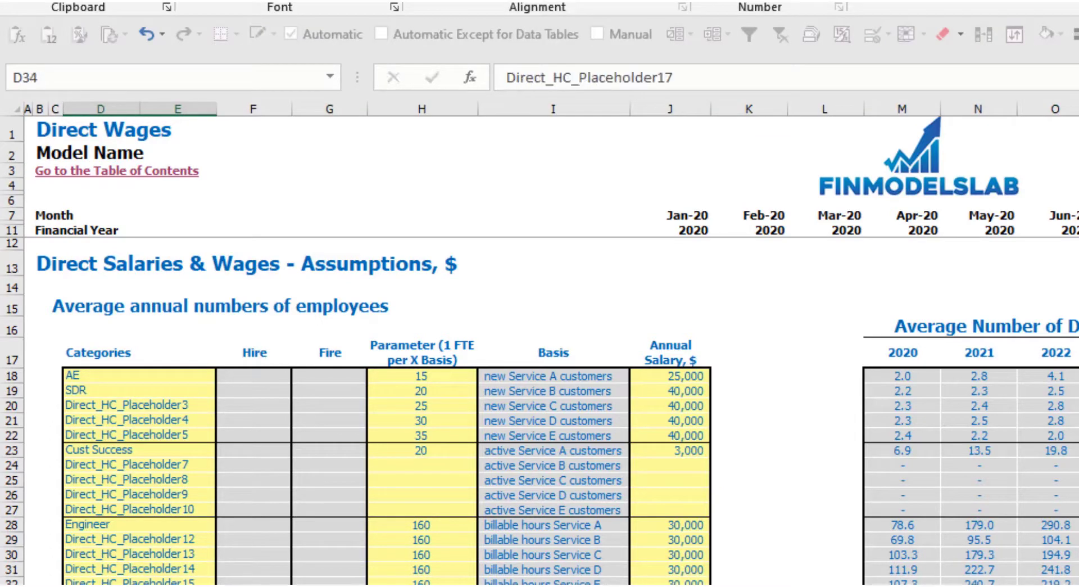
Set Manager's hire date to Mar-20 and the annual salary to $50,000
left_click(252, 586)
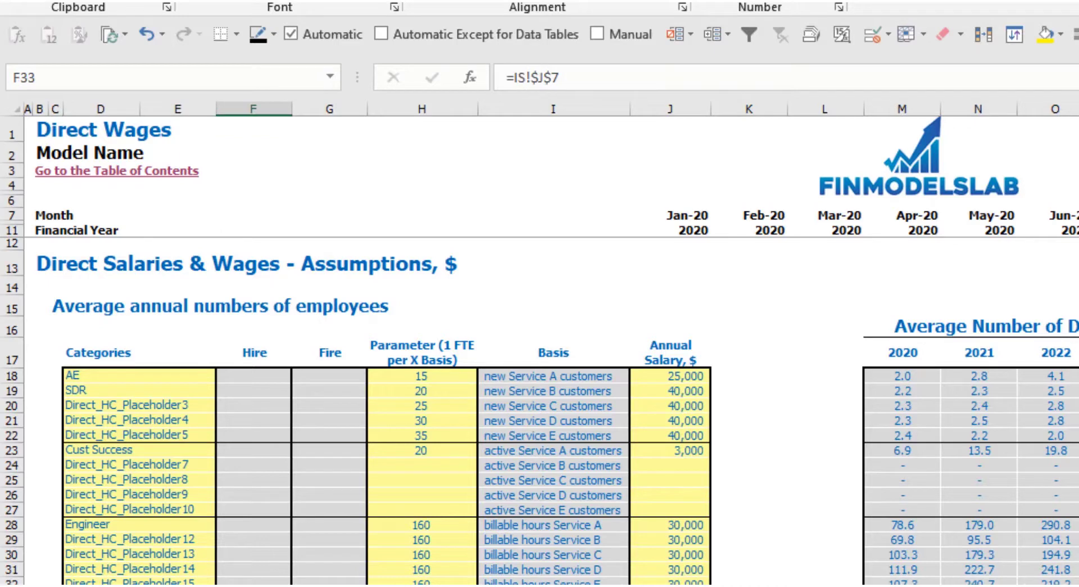
left_click(553, 586)
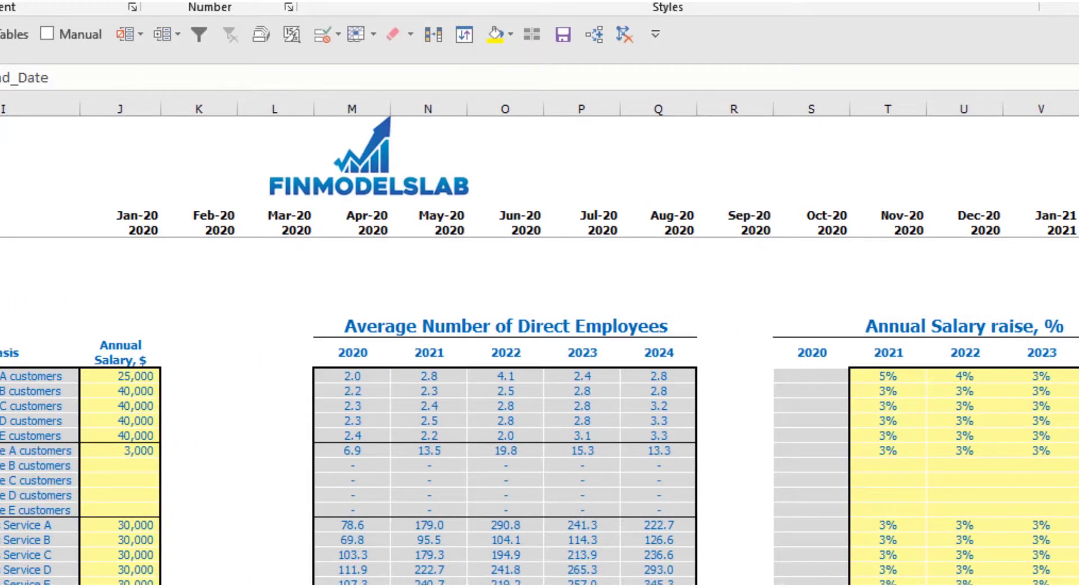
left_click(120, 585)
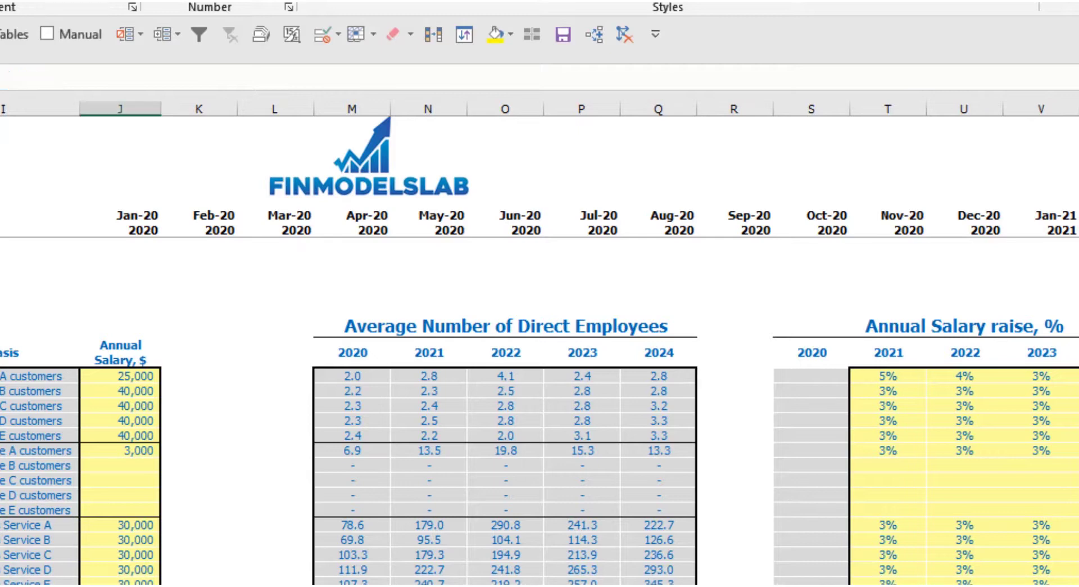
key("F2")
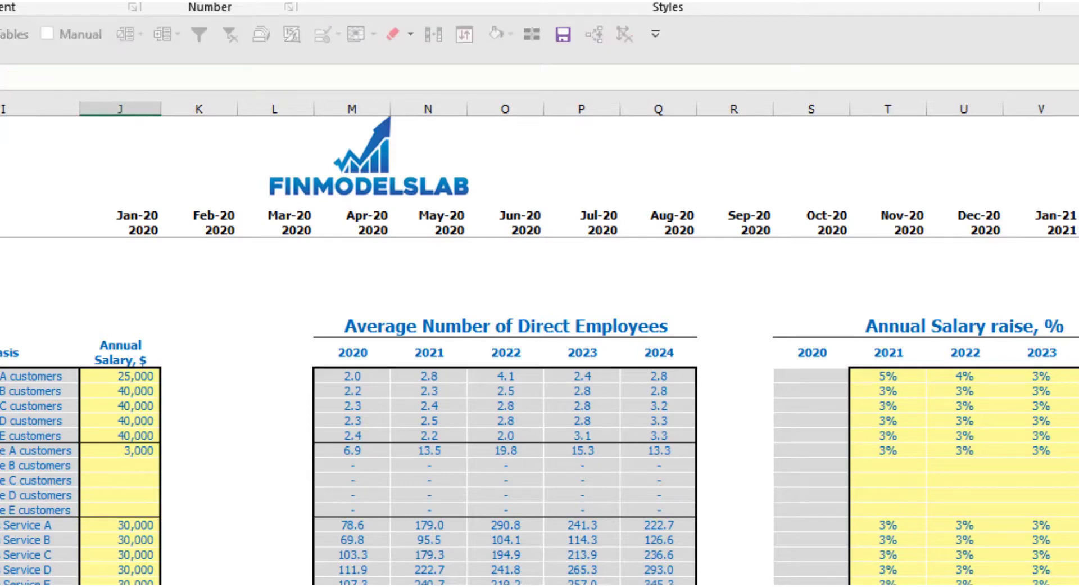
key("Escape")
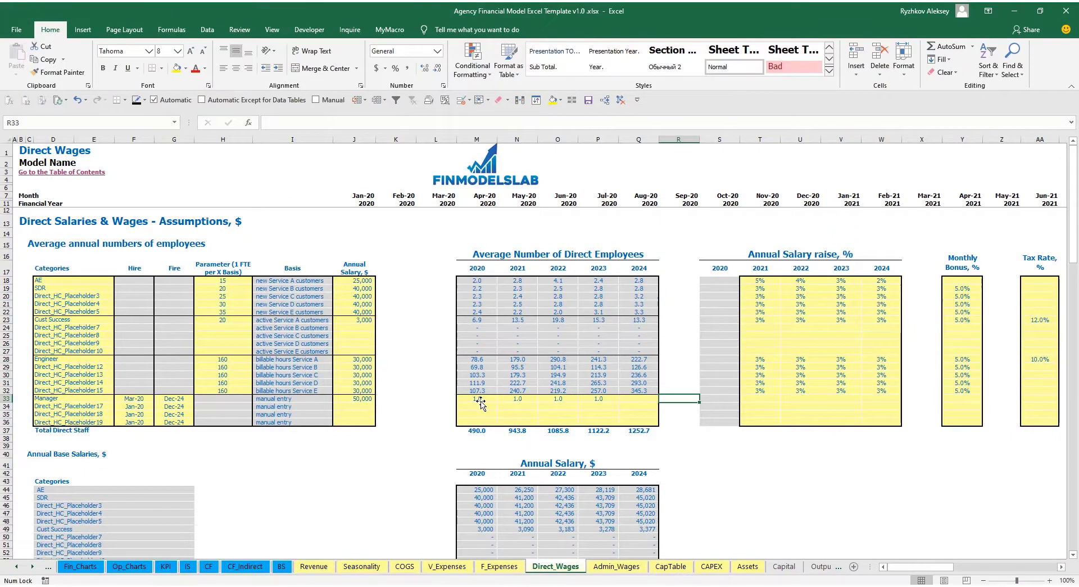
Enter Manager headcounts of 1, 2, 3, 4 and 5 for the years 2020 through 2024
type("1")
key("Left")
key("Left")
key("Left")
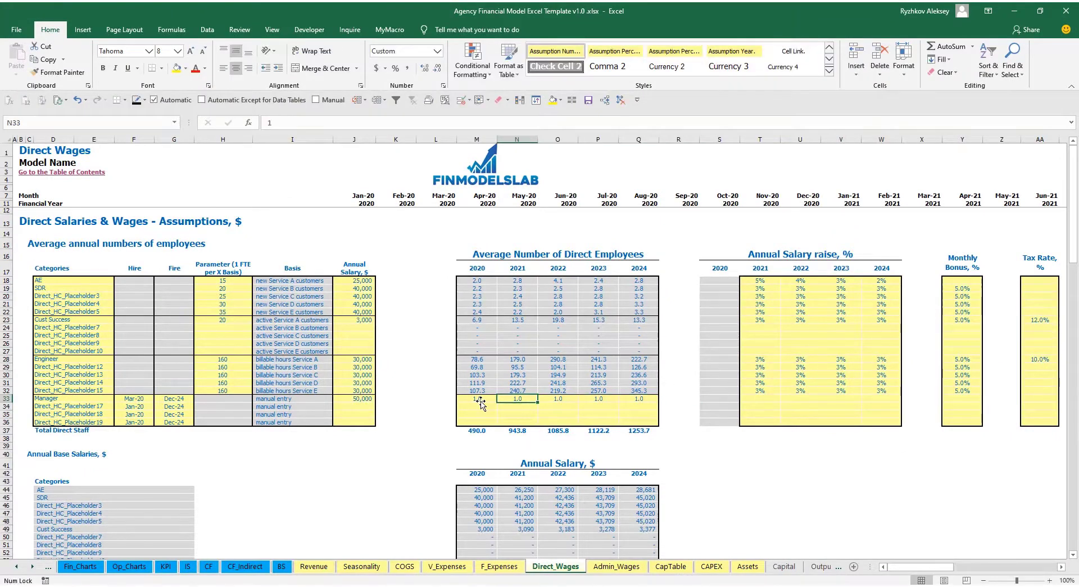
type("1")
key("Right")
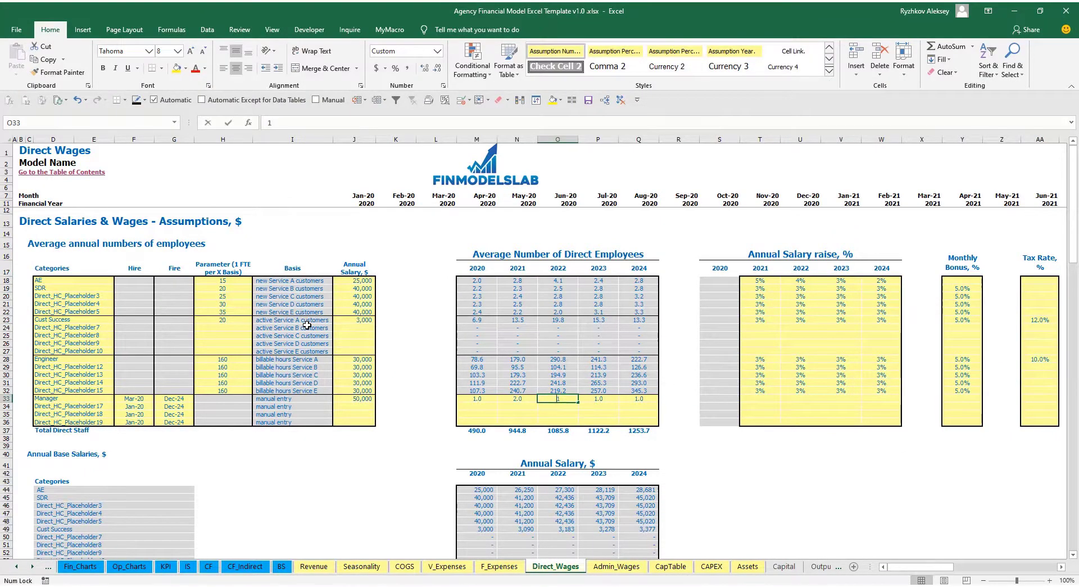
key("Right")
key("Right")
key("Right")
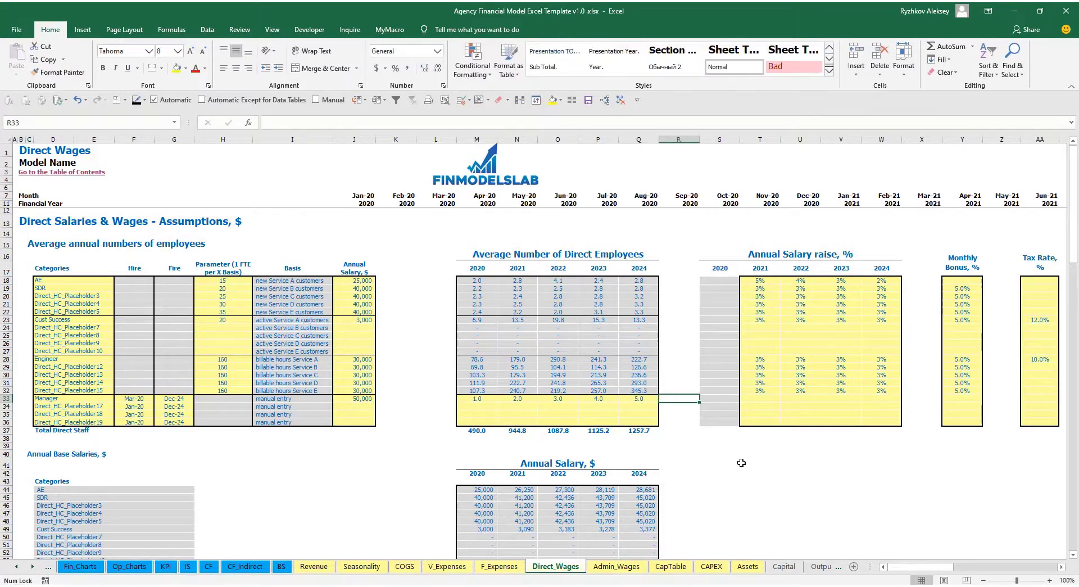
Examine Manager's monthly headcounts and formulas in the Total Direct Staff Numbers section from the hire month onward
scroll(554, 425, "down", 17)
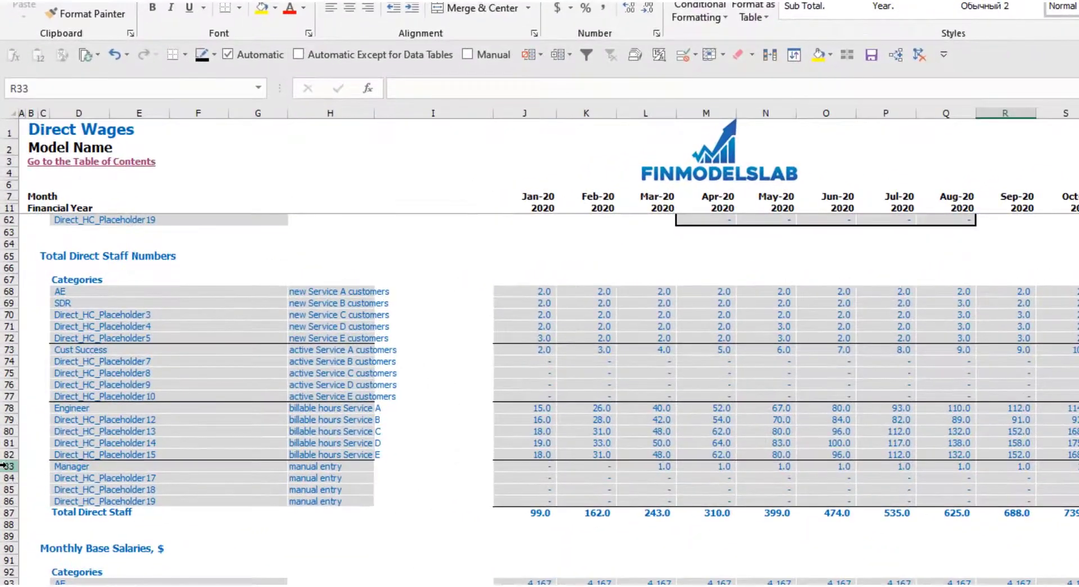
left_click(10, 451)
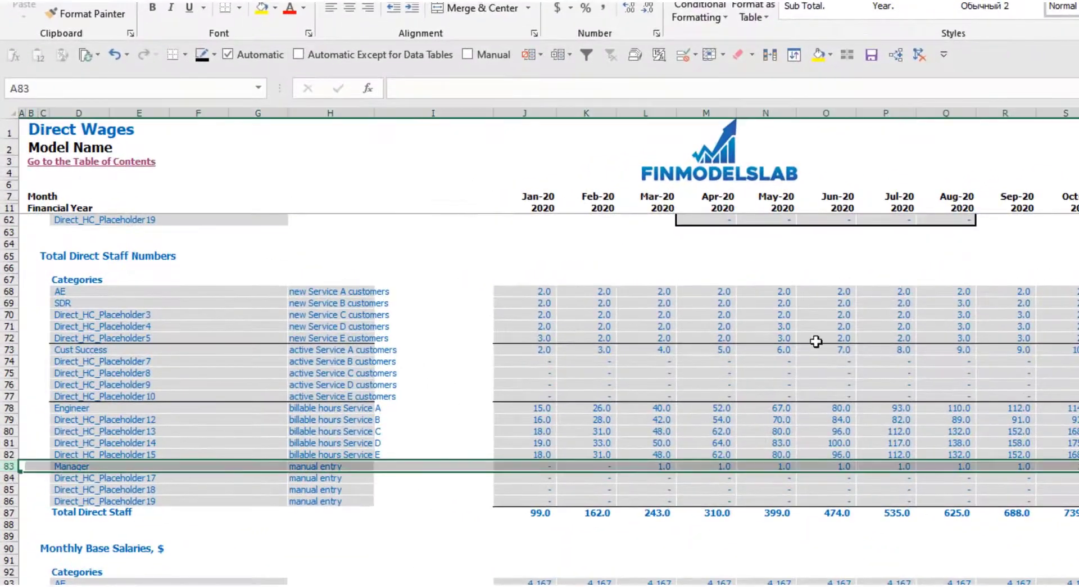
left_click(671, 465)
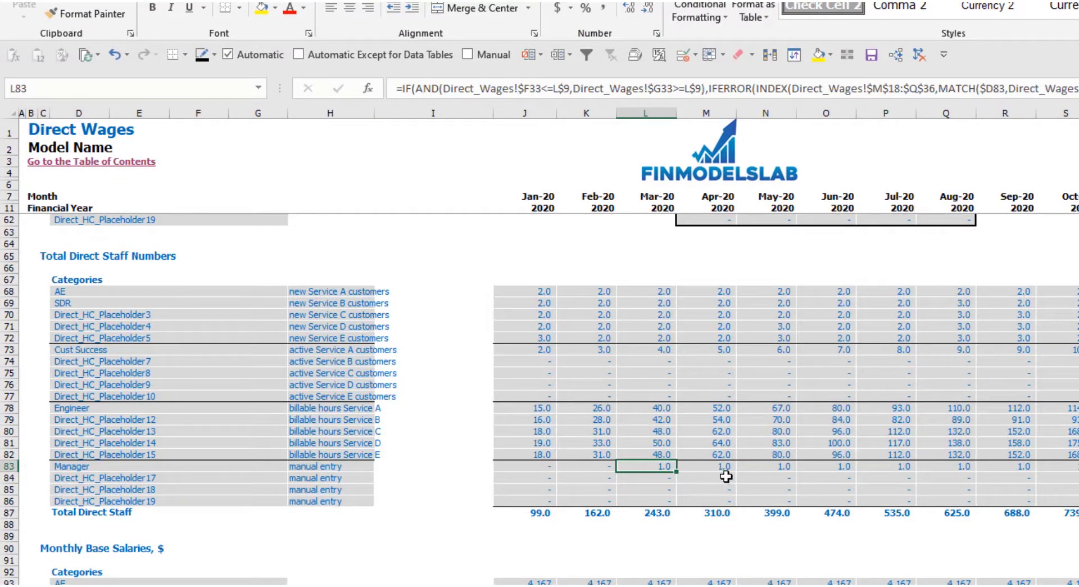
left_click(1078, 477)
left_click(1078, 466)
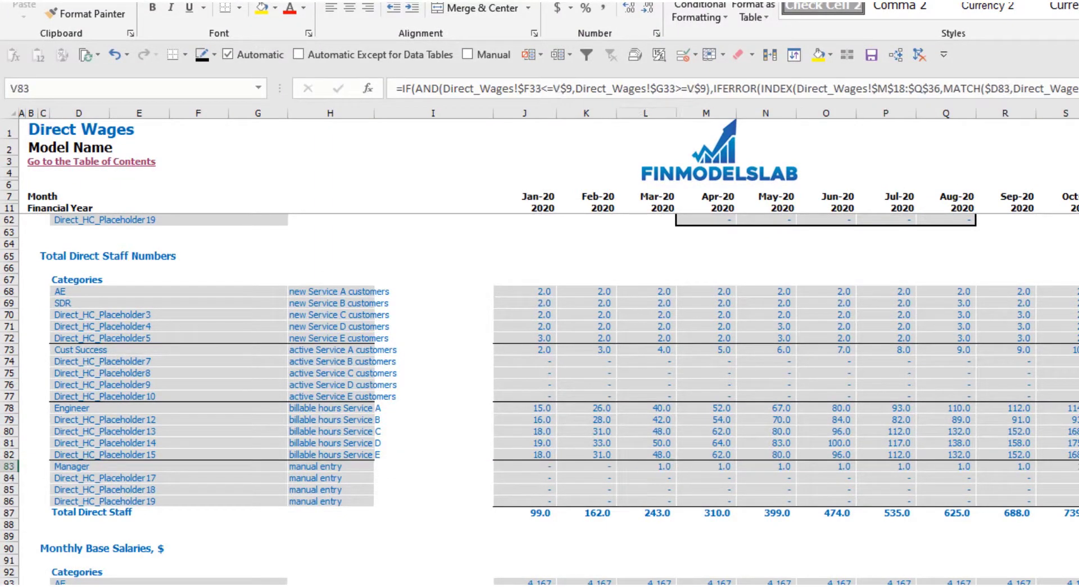
key("Right")
key("Right")
key("Right")
key("Right")
key("Right")
key("Right")
key("Right")
key("Right")
key("Right")
key("Right")
key("Right")
key("Right")
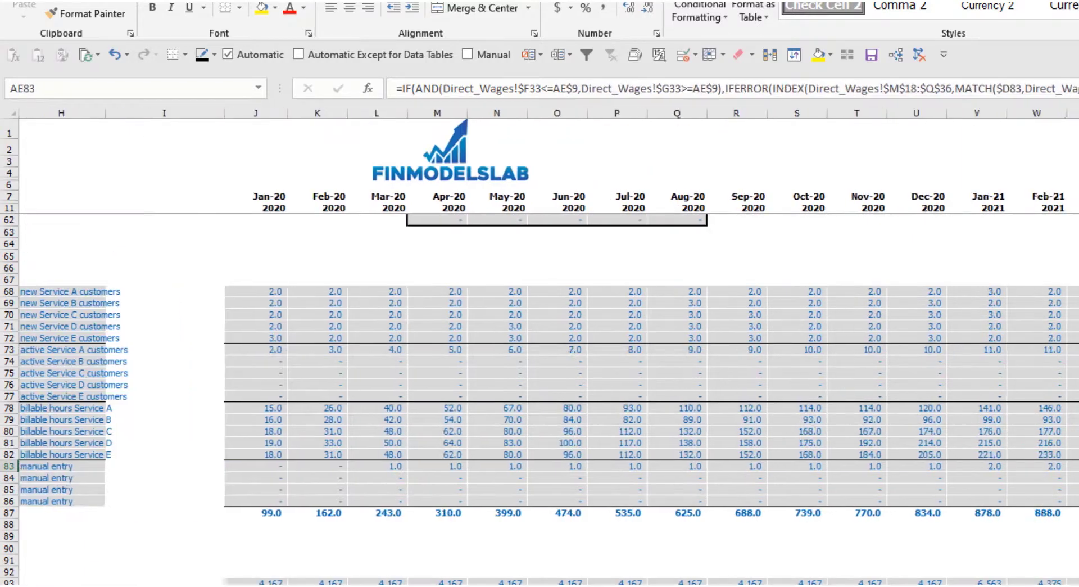
scroll(539, 337, "right", 1)
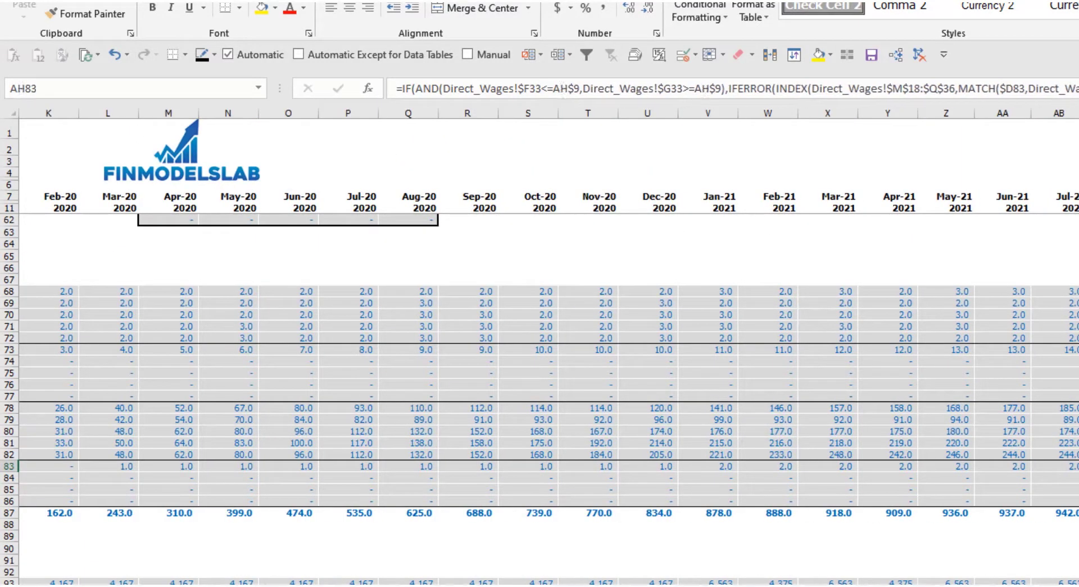
Check the Direct Salary and Wages line on the Income Statement and its January 2020 formula
key("ctrl+Page_Down")
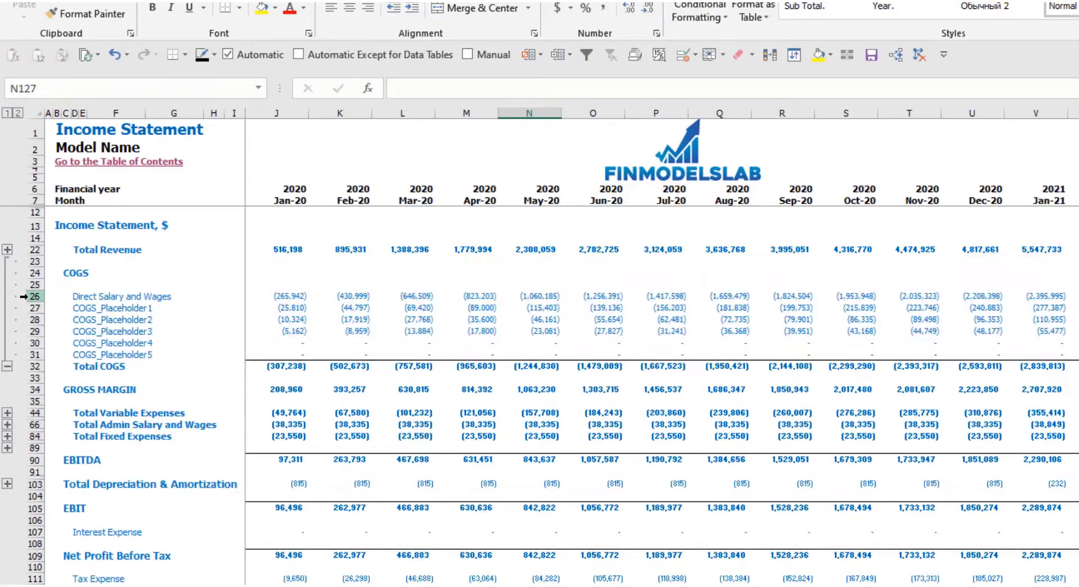
left_click(24, 296)
left_click(271, 296)
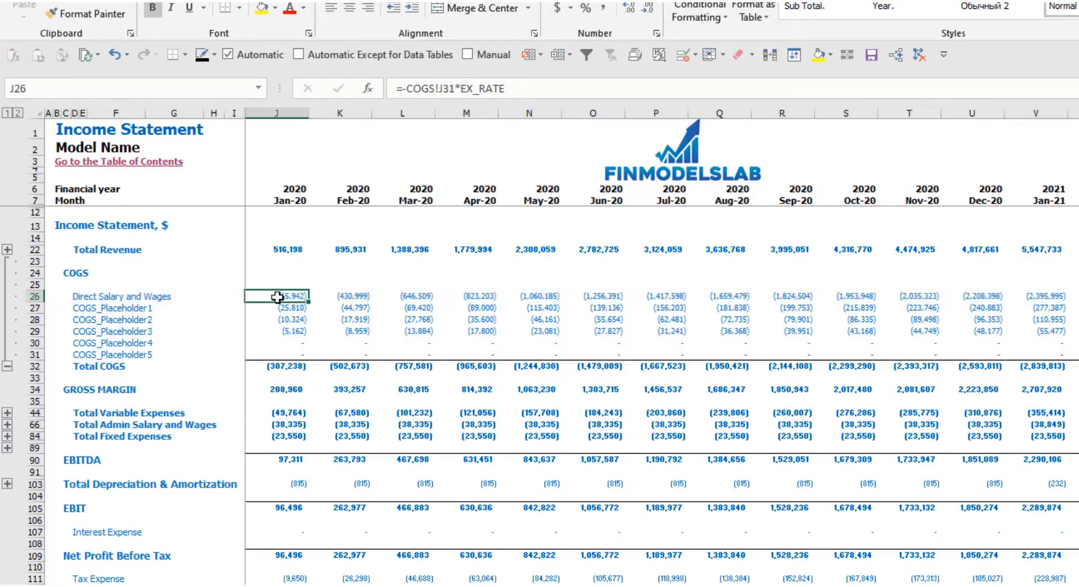
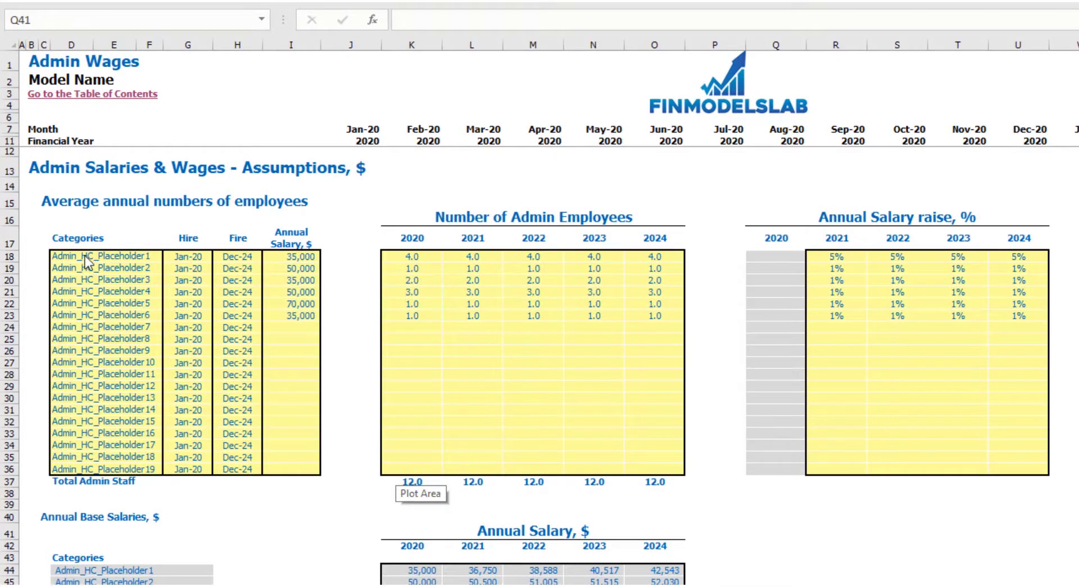
On the Admin Wages sheet, rename the first staff category as managers and select its hire date
left_click(68, 259)
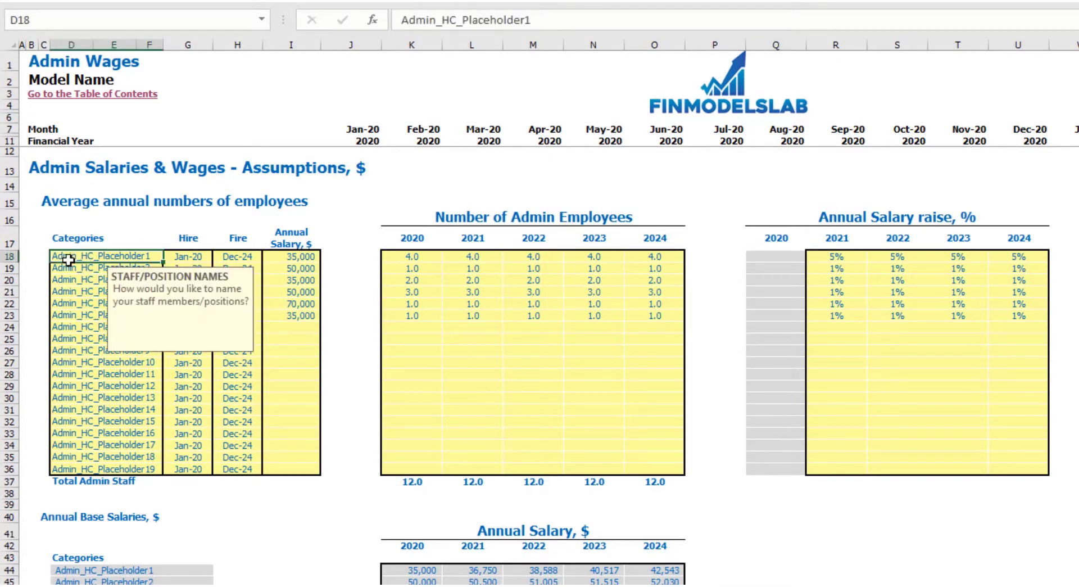
type("managers")
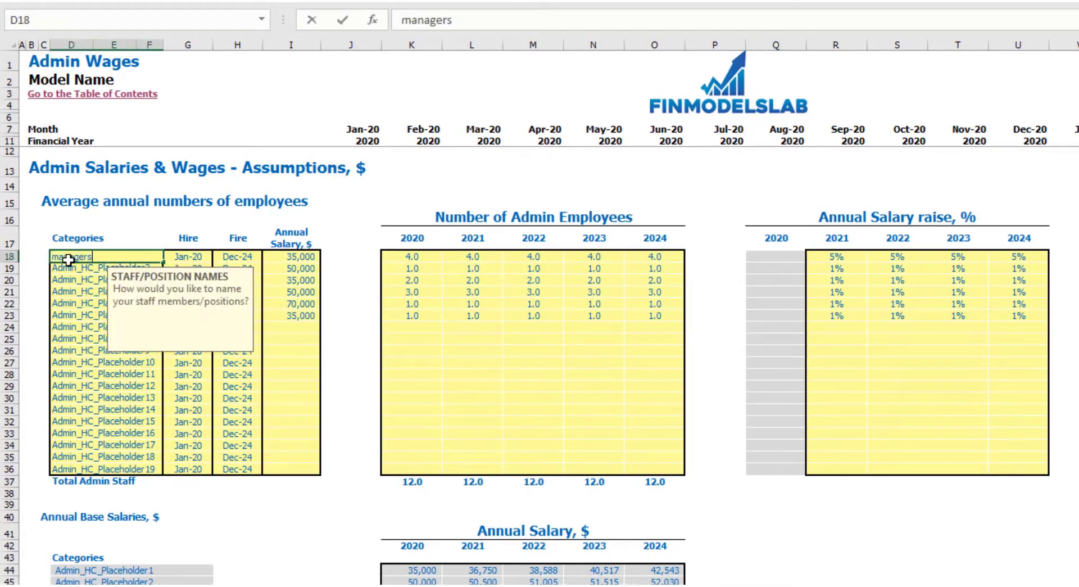
key("Return")
left_click(210, 256)
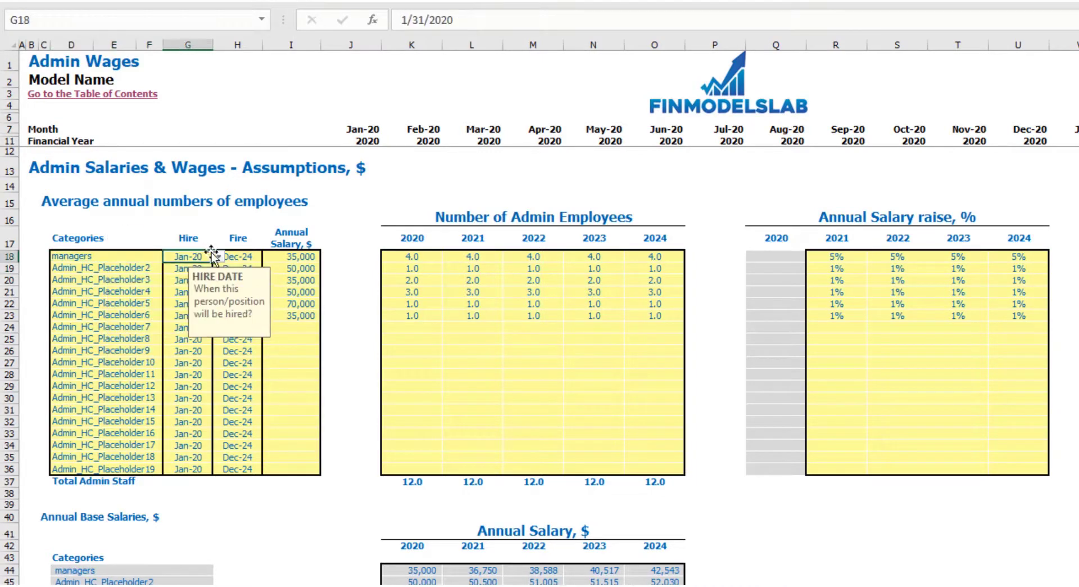
Set the managers' hire date to Feb-20 and their annual salary to 40,000 in the admin wages assumptions
left_click(218, 256)
left_click(182, 279)
left_click(246, 256)
left_click(336, 206)
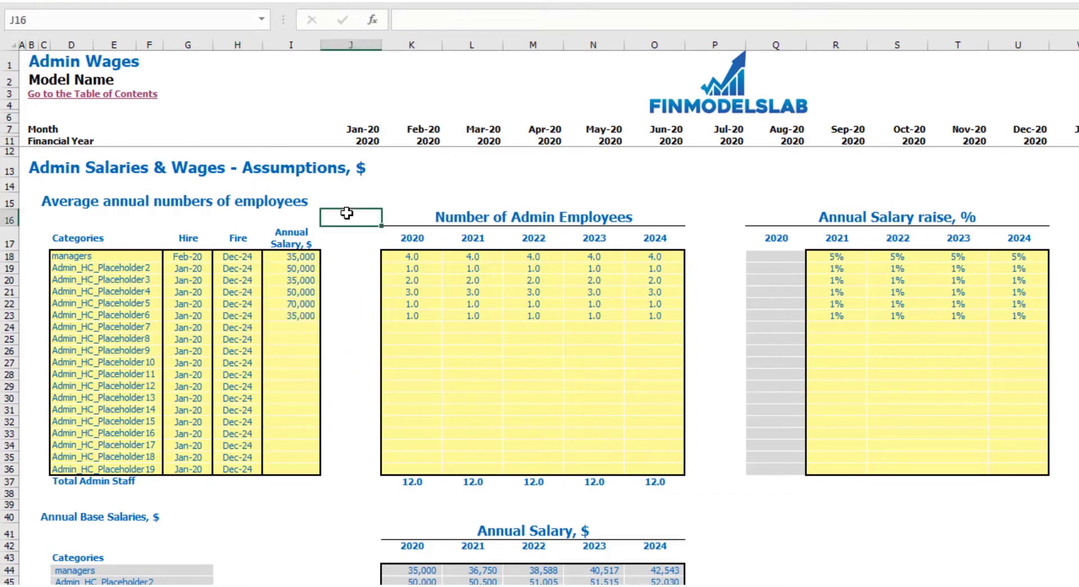
left_click(304, 258)
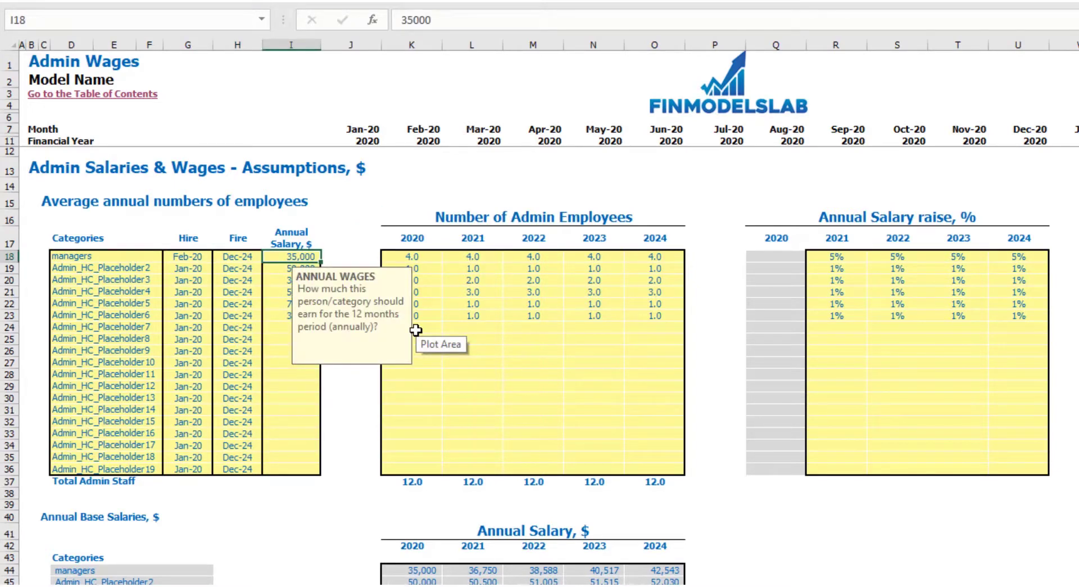
type("400")
key("Return")
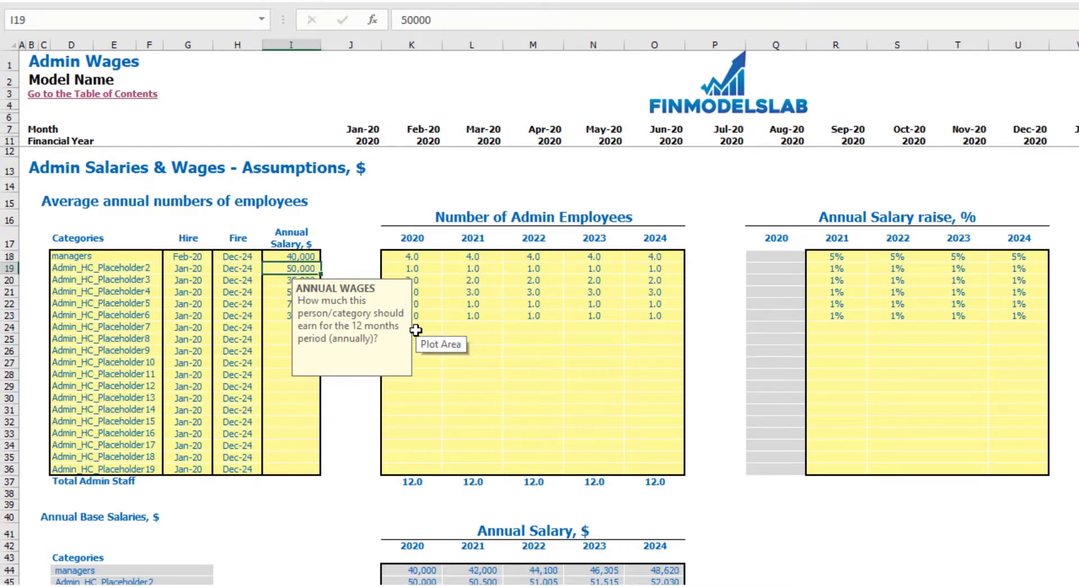
Enter 1, 2, 3, 4 and 5 as the number of managers employed for 2020 through 2024
left_click(414, 256)
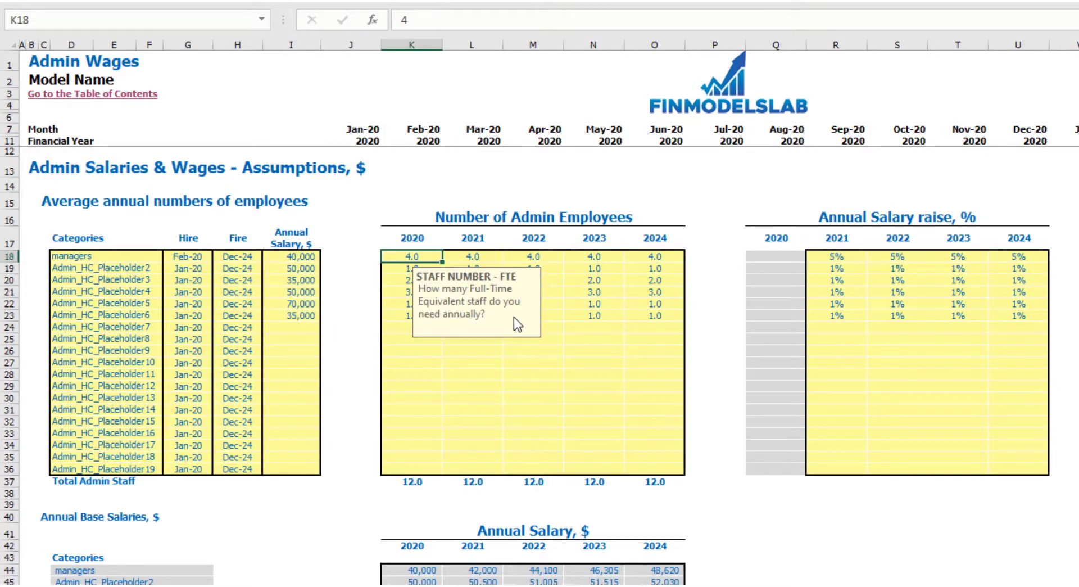
type("1")
key("Tab")
type("2")
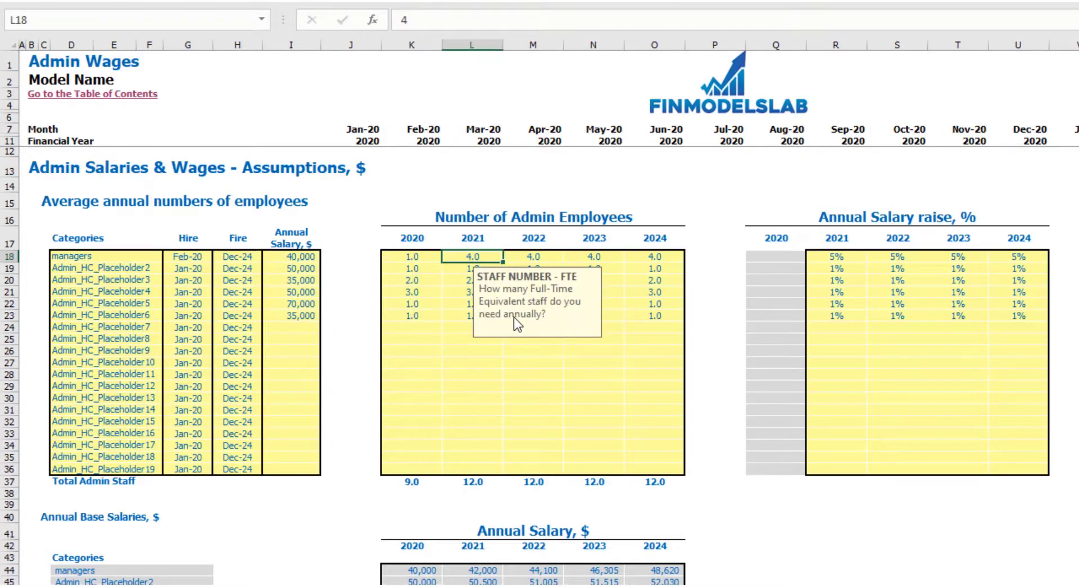
key("Tab")
type("3")
key("Tab")
type("4")
key("Tab")
type("5")
key("Tab")
Set the managers' annual salary raise to 3% for 2021, 4% for 2022 and 6% for 2024
scroll(509, 317, "right", 5)
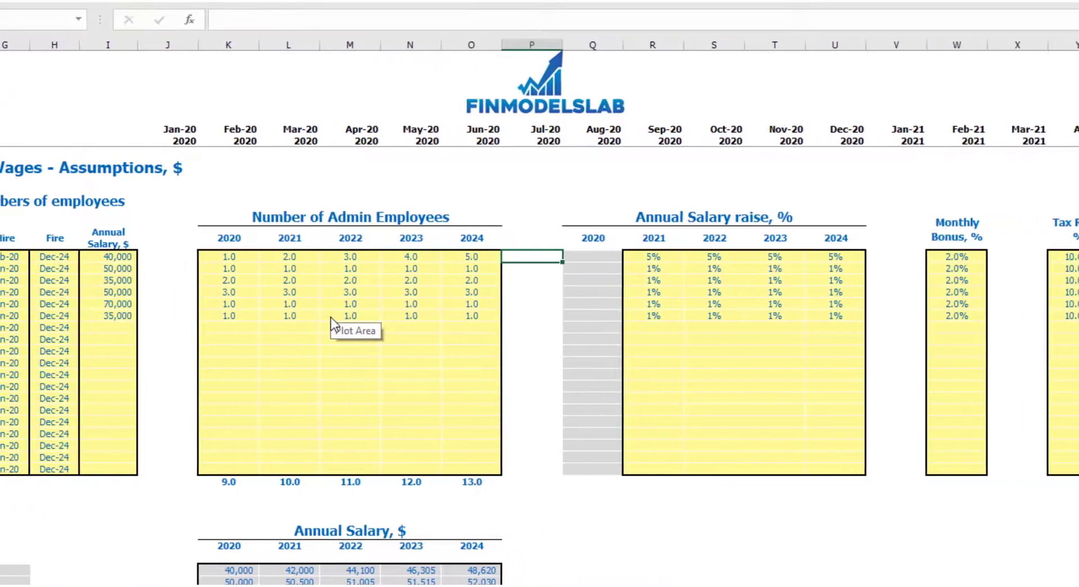
left_click(418, 200)
left_click_drag(568, 257, 754, 265)
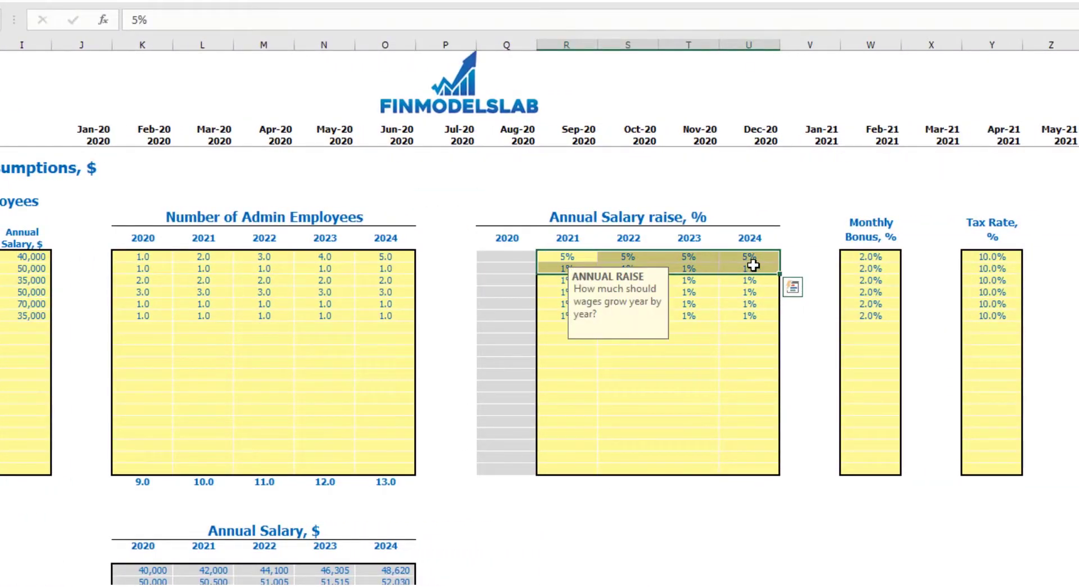
left_click(564, 253)
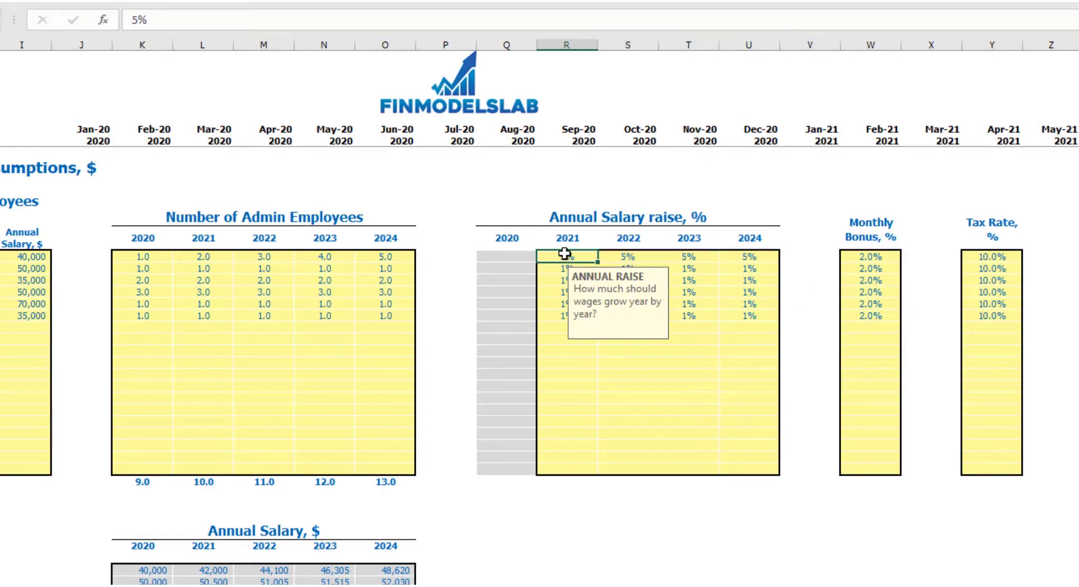
type("3")
key("Tab")
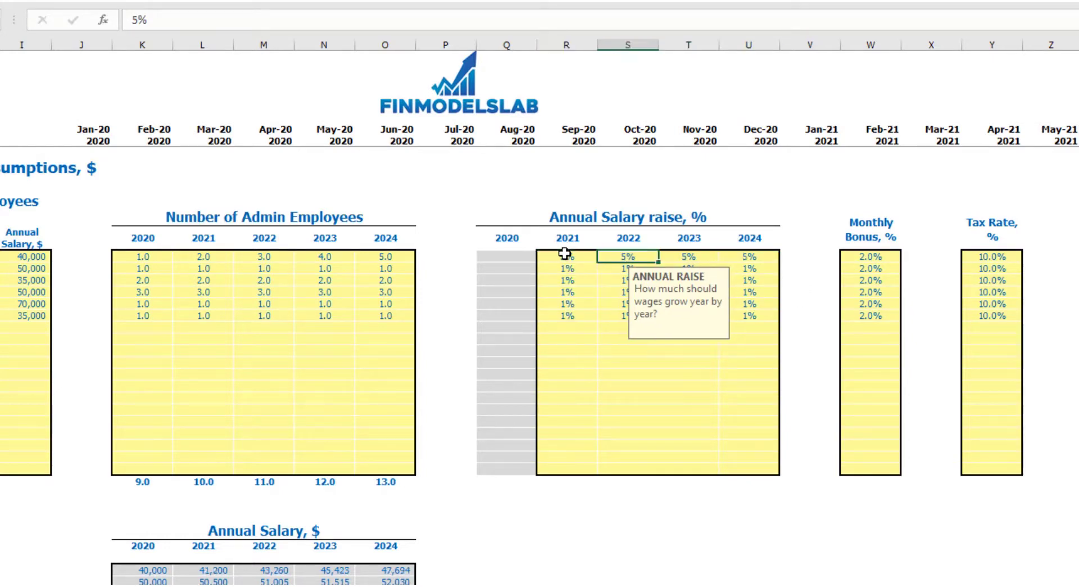
type("4")
key("Tab")
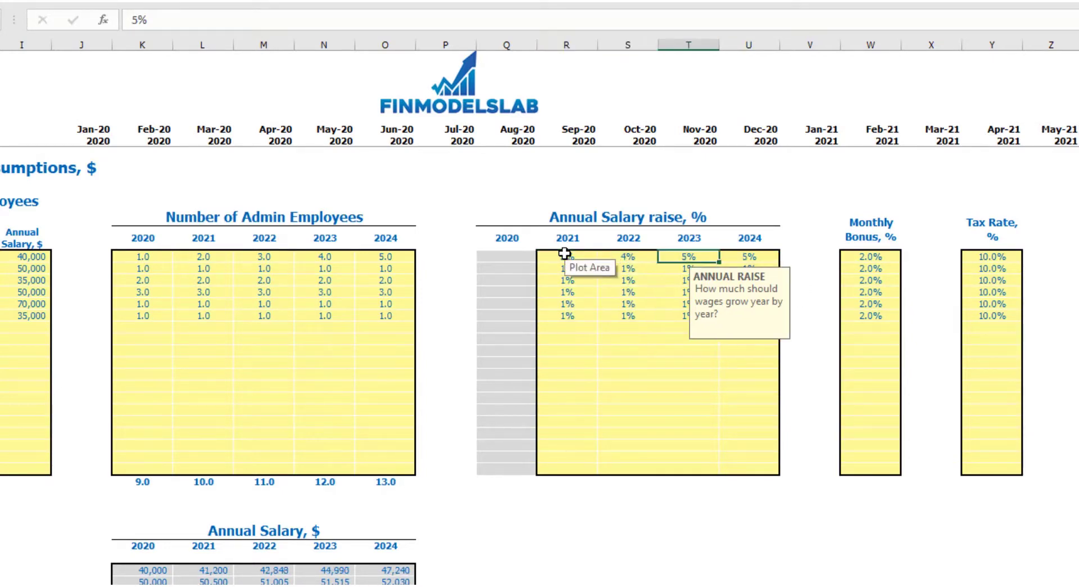
key("Tab")
type("6")
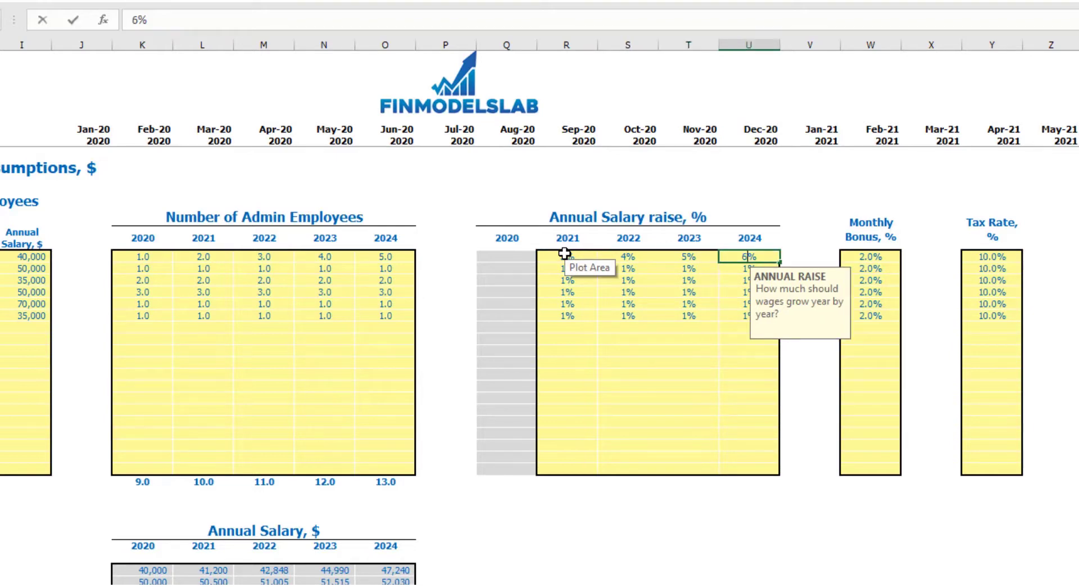
key("Return")
Set the managers' monthly bonus to 5% and their tax rate to 12%
left_click(877, 256)
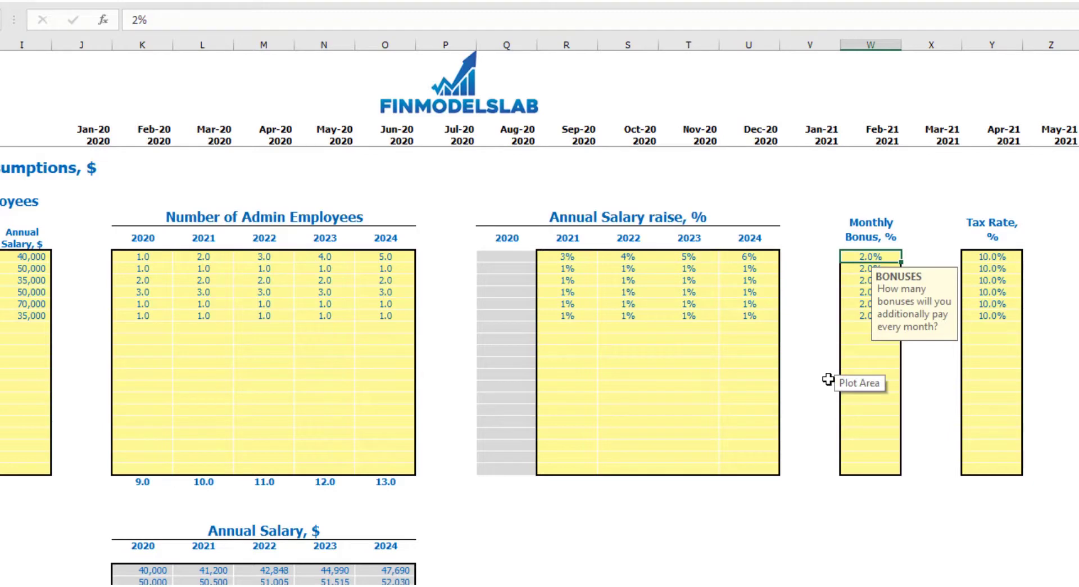
type("5")
key("Return")
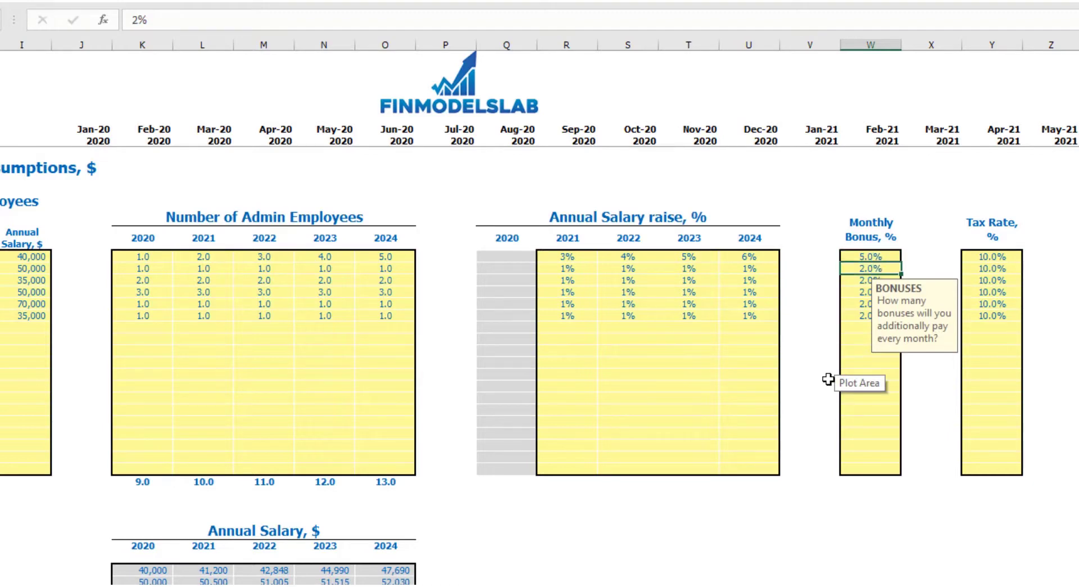
left_click(1009, 257)
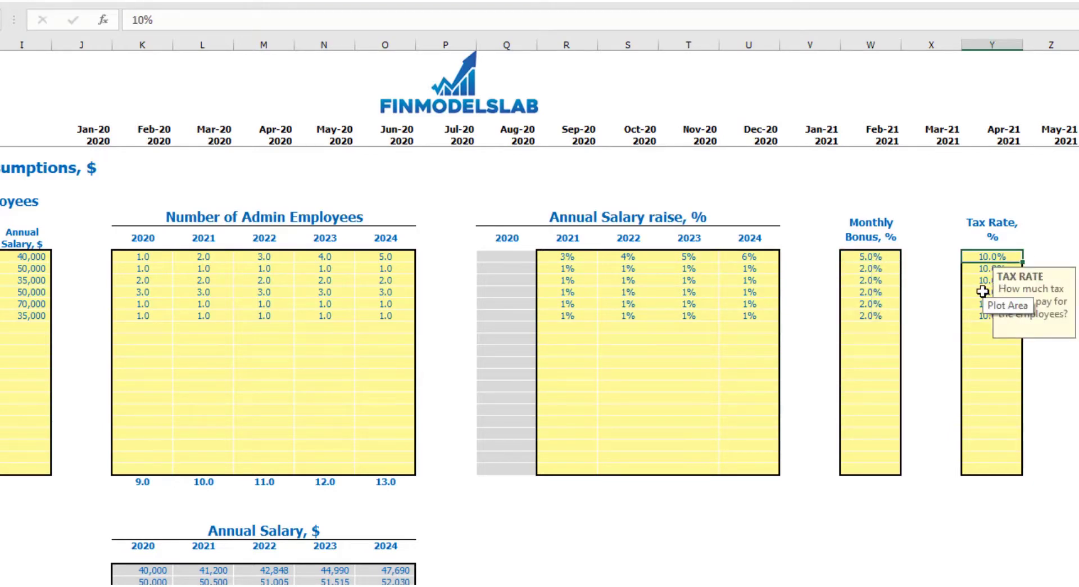
type("12")
key("Return")
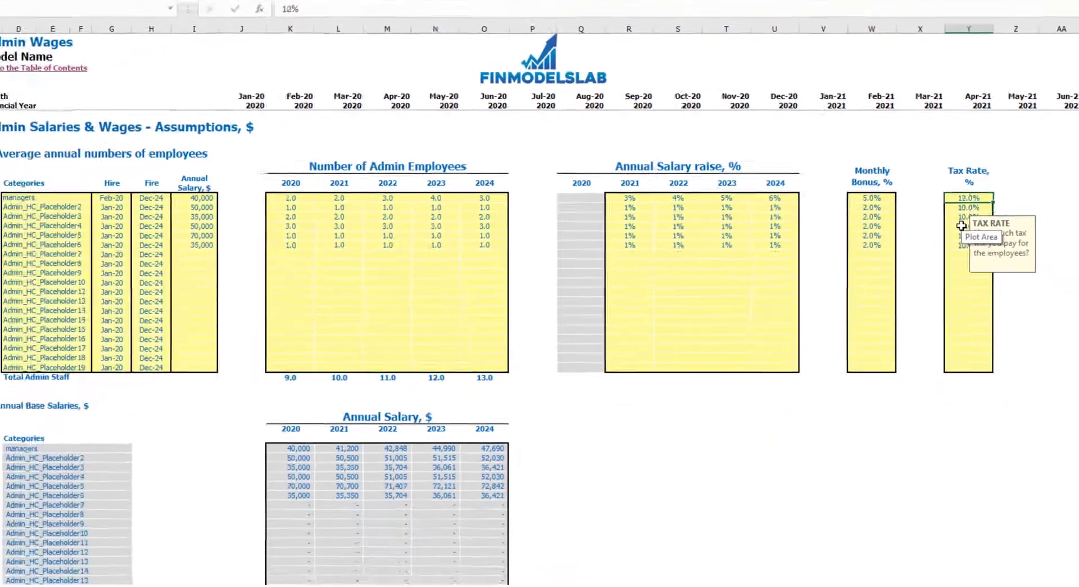
Compare the managers' annual base salaries and monthly staff numbers with their salary, raise and hire date assumptions
scroll(320, 349, "down", 3)
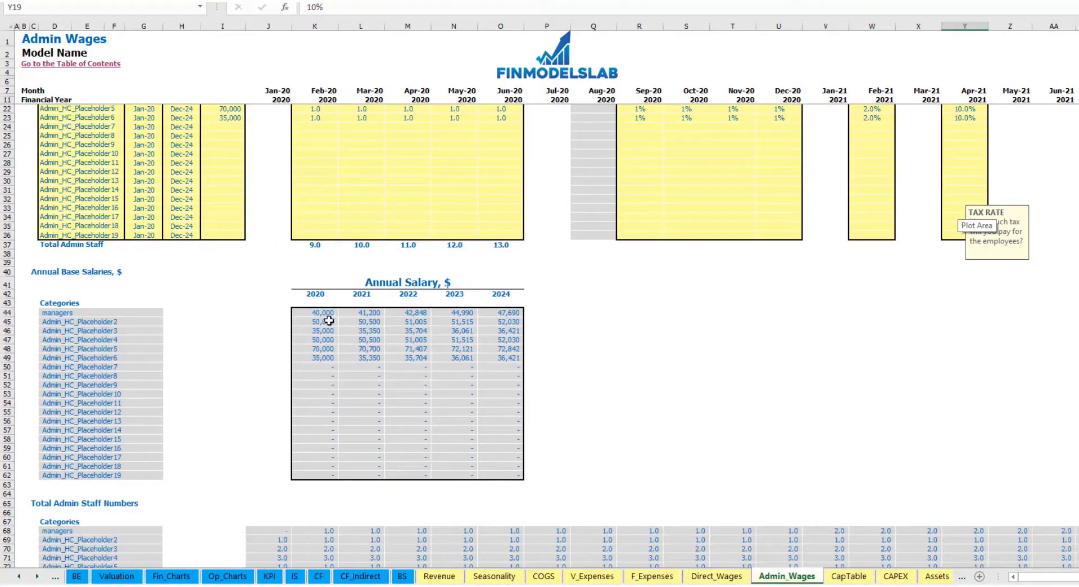
scroll(327, 319, "up", 3)
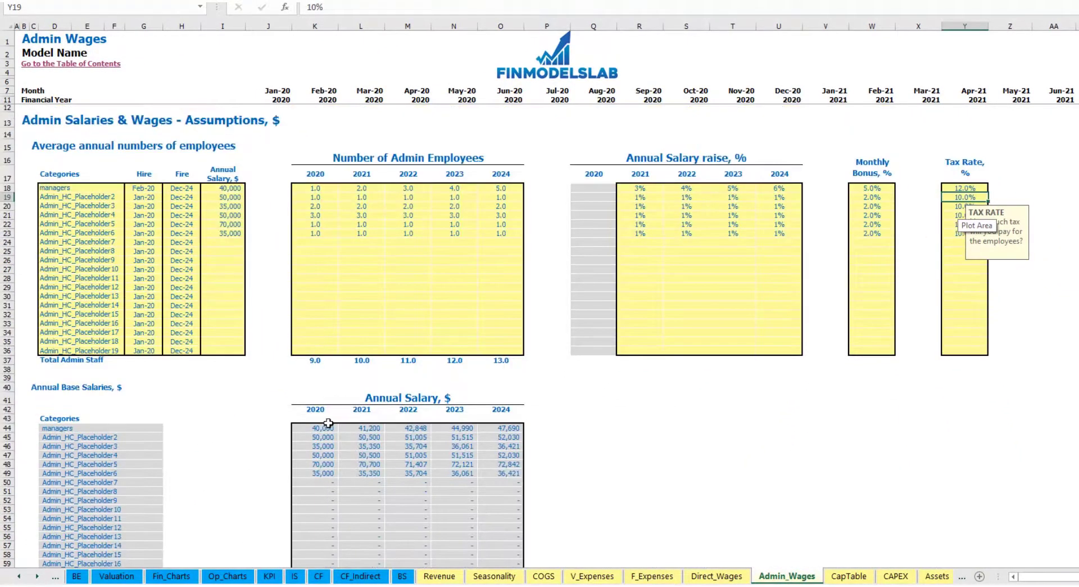
left_click(231, 189)
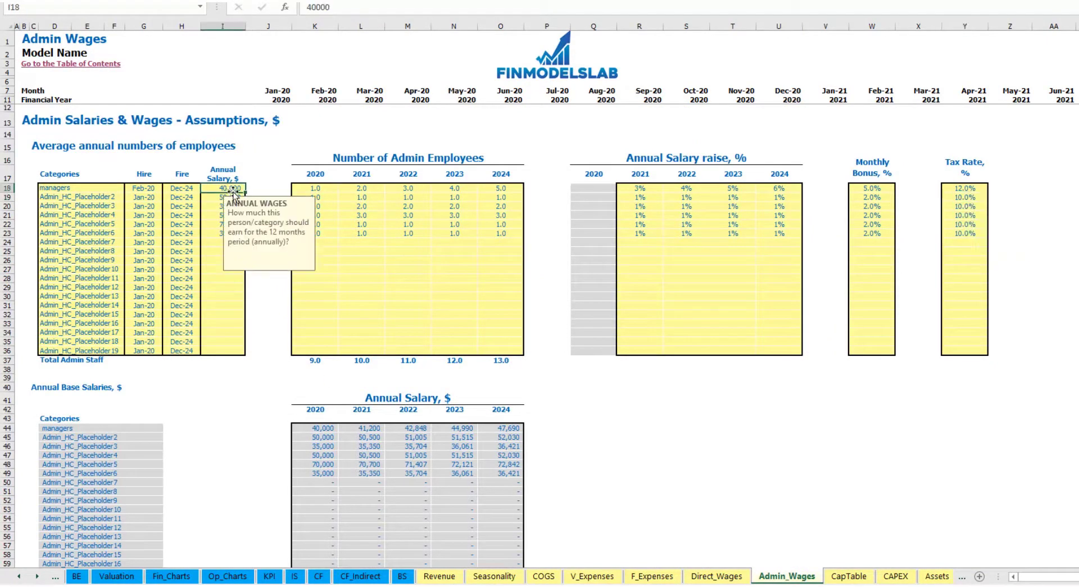
left_click_drag(641, 188, 779, 188)
scroll(339, 427, "down", 13)
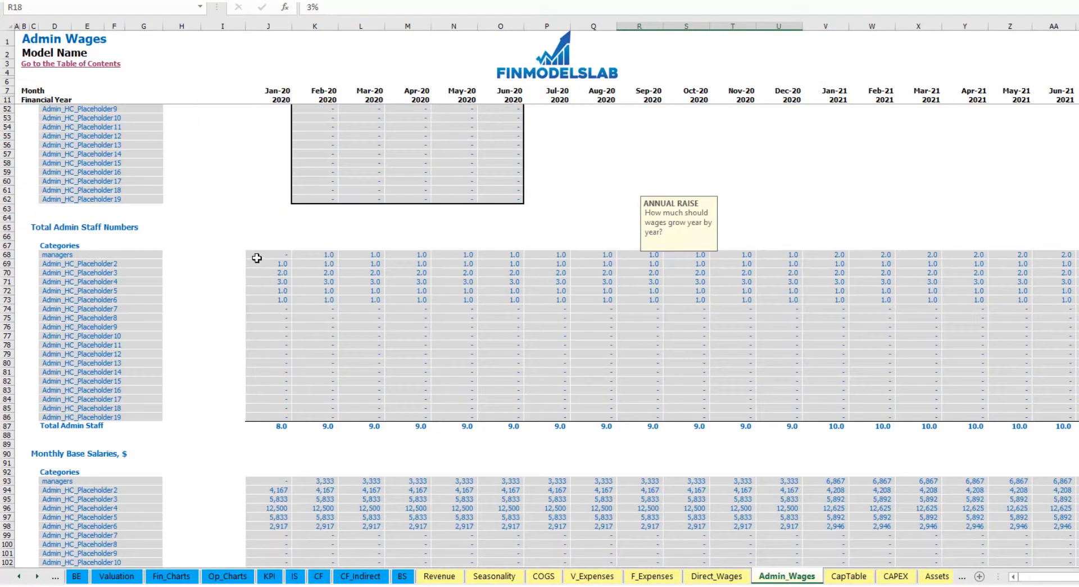
left_click(309, 253)
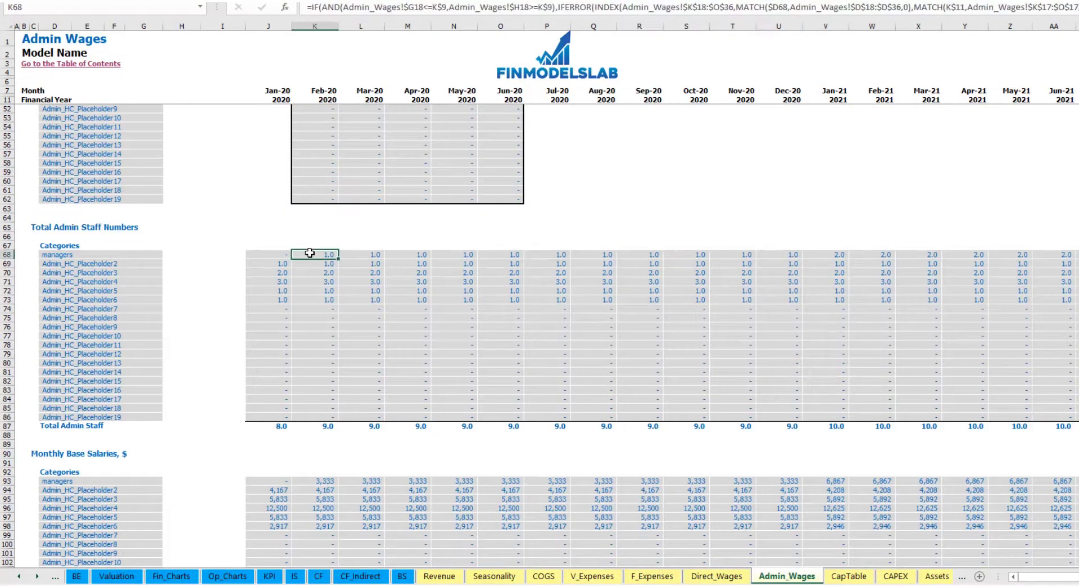
scroll(312, 227, "up", 13)
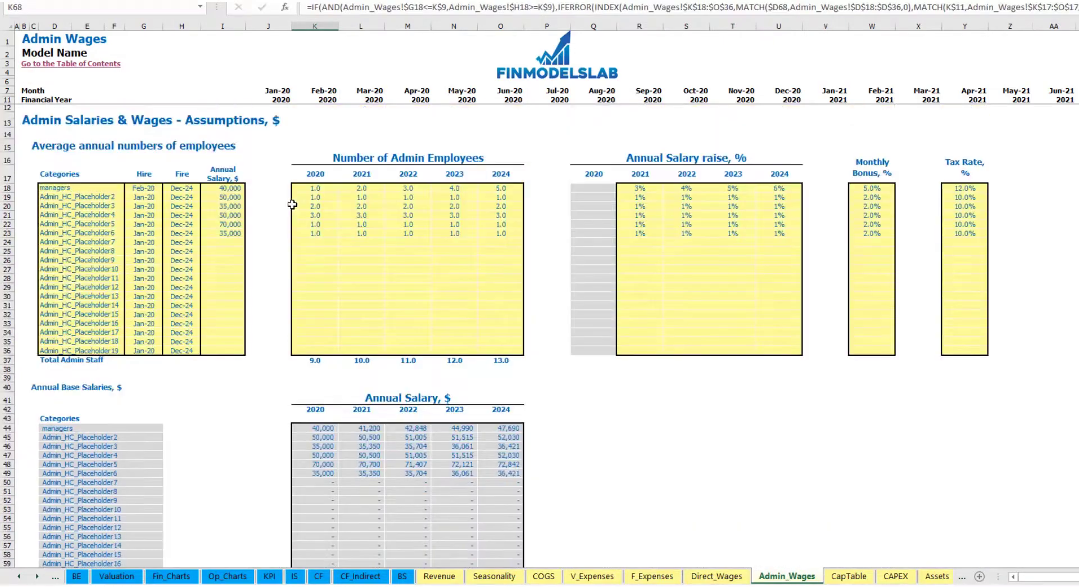
left_click(147, 188)
Examine the monthly base salaries, monthly bonus and monthly base taxes sections for the admin staff
scroll(257, 253, "down", 20)
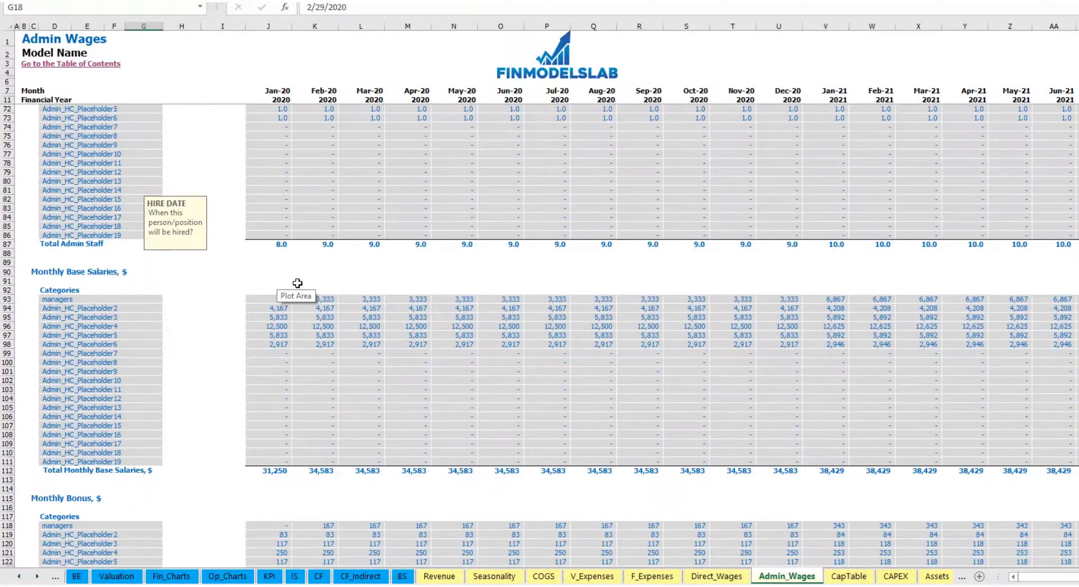
left_click(303, 272)
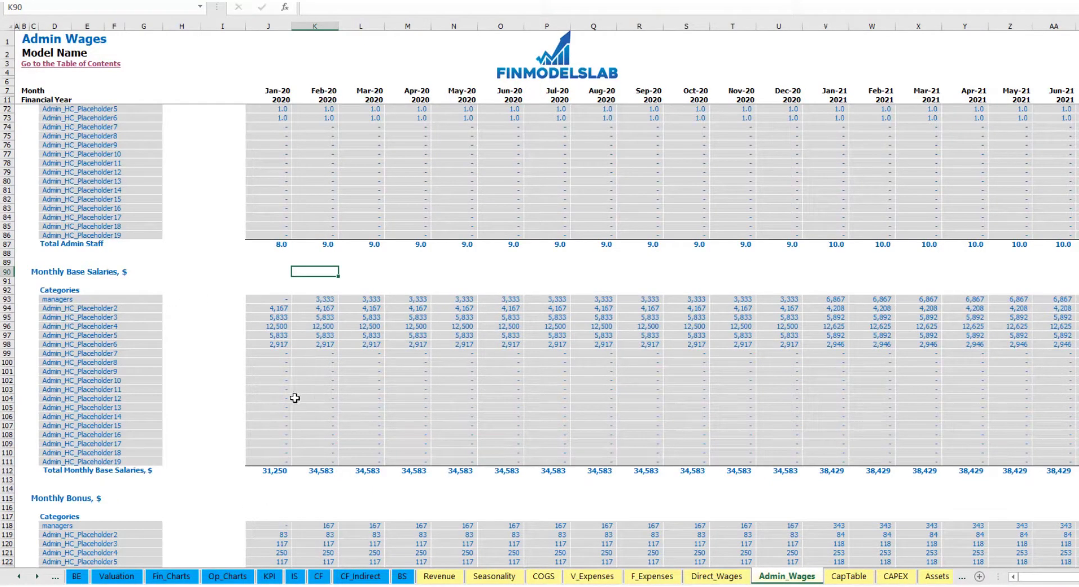
scroll(294, 398, "down", 13)
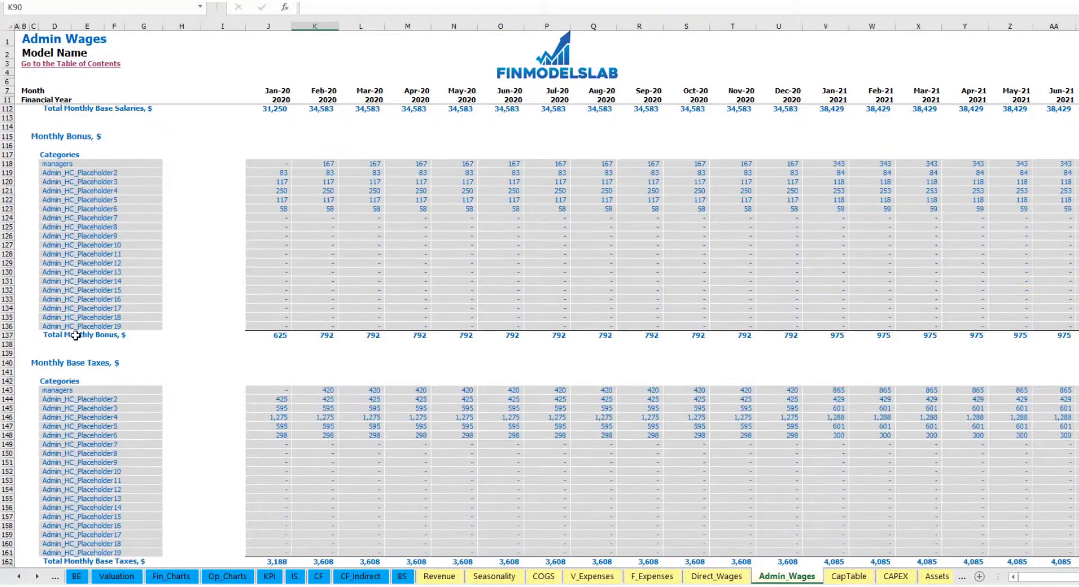
scroll(76, 335, "down", 3)
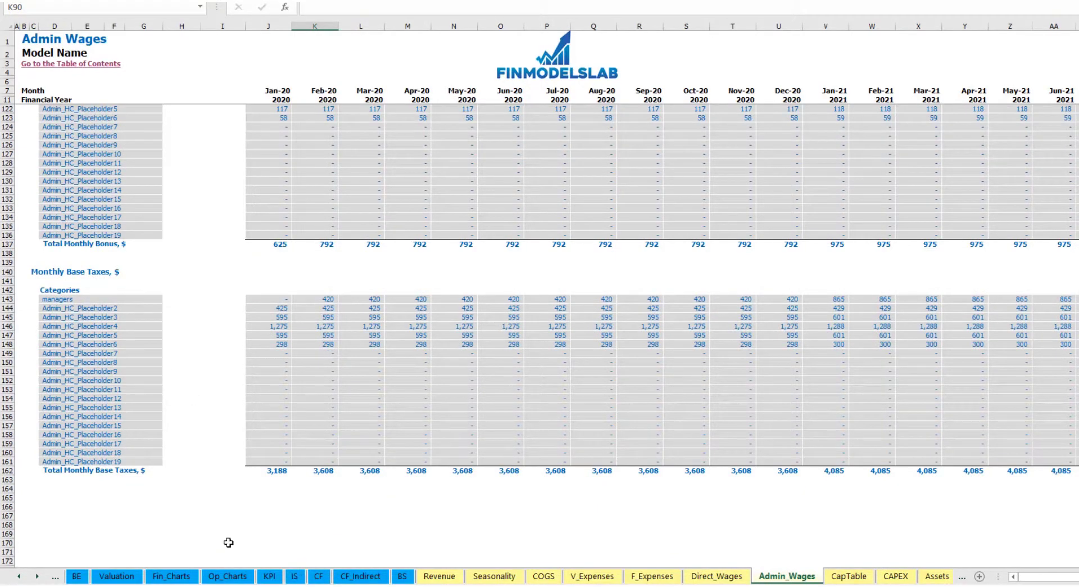
Open the income statement sheet and expand Total Admin Salary and Wages to inspect each category's monthly amounts
left_click(295, 576)
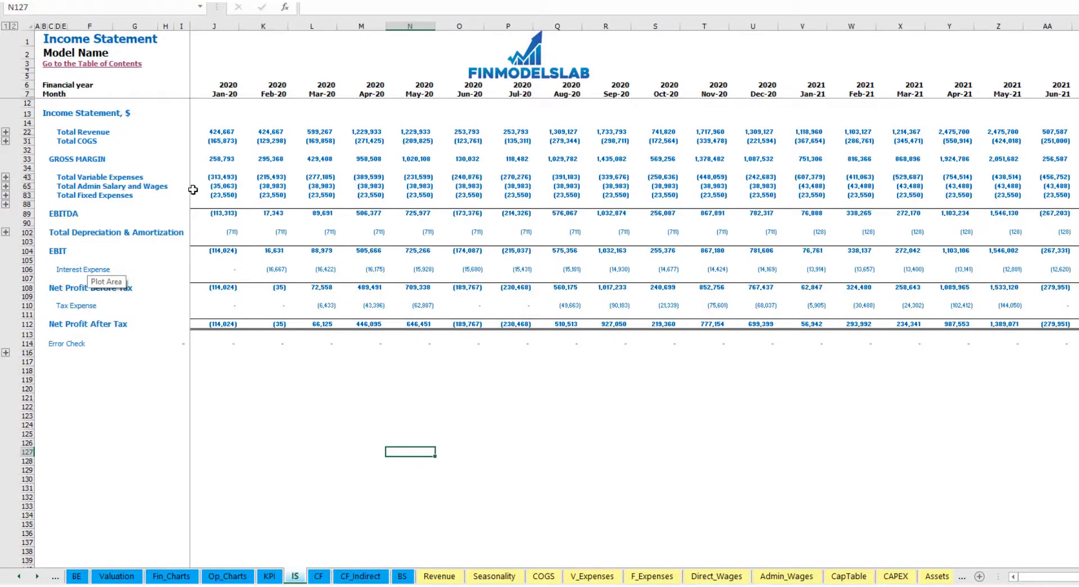
left_click(5, 186)
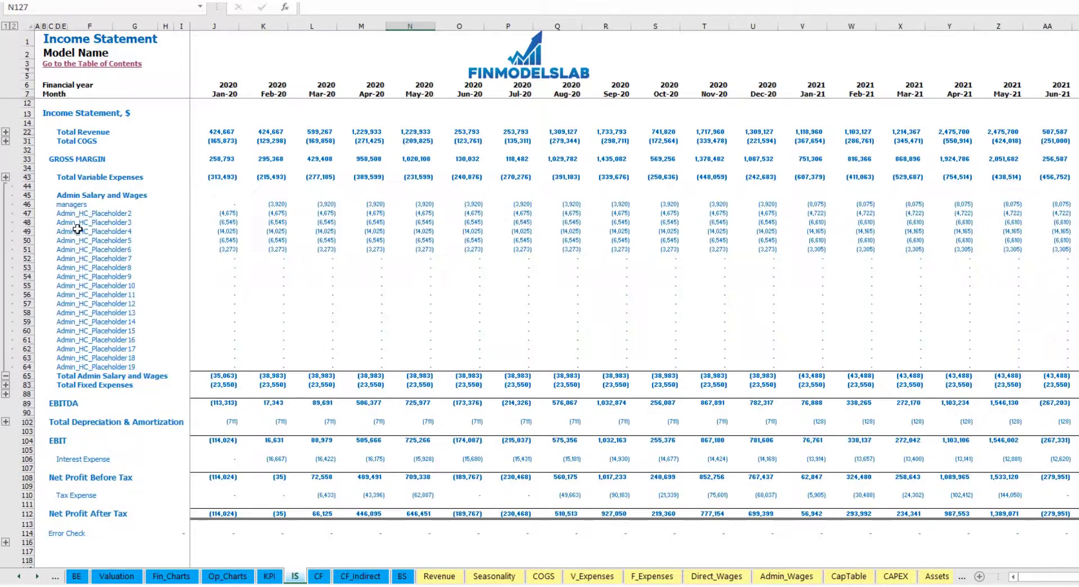
left_click_drag(59, 204, 56, 366)
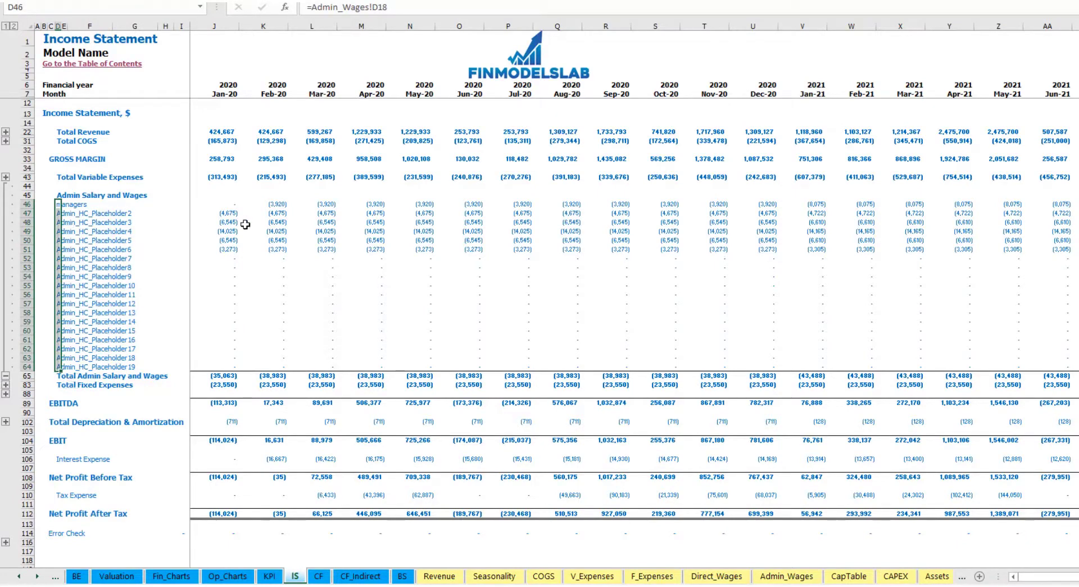
left_click_drag(218, 203, 956, 320)
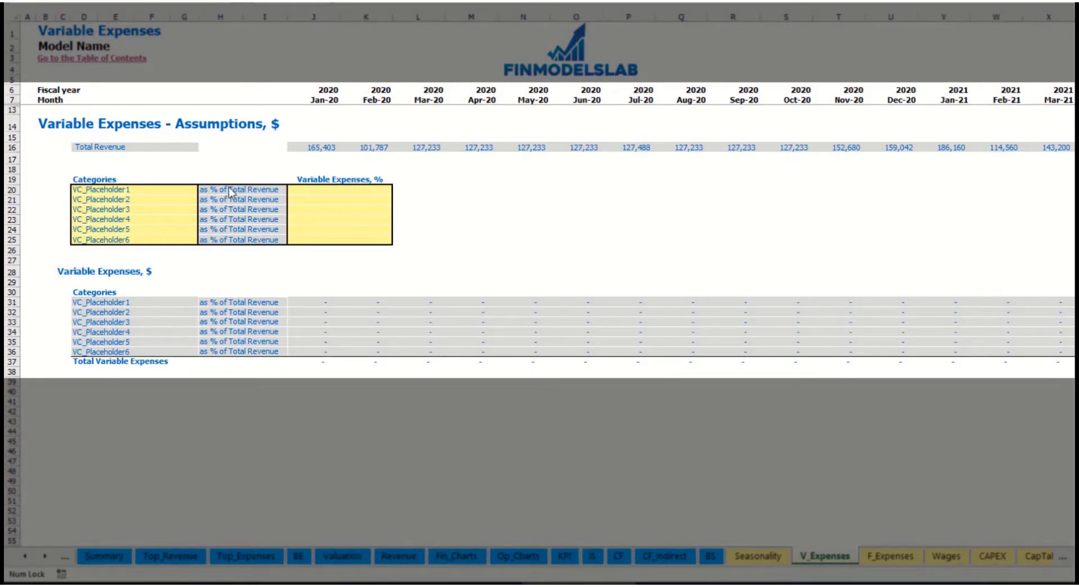
Rename the first variable expense category Bank fees and set it to 2.5% of total revenue
left_click(121, 189)
type("Ba")
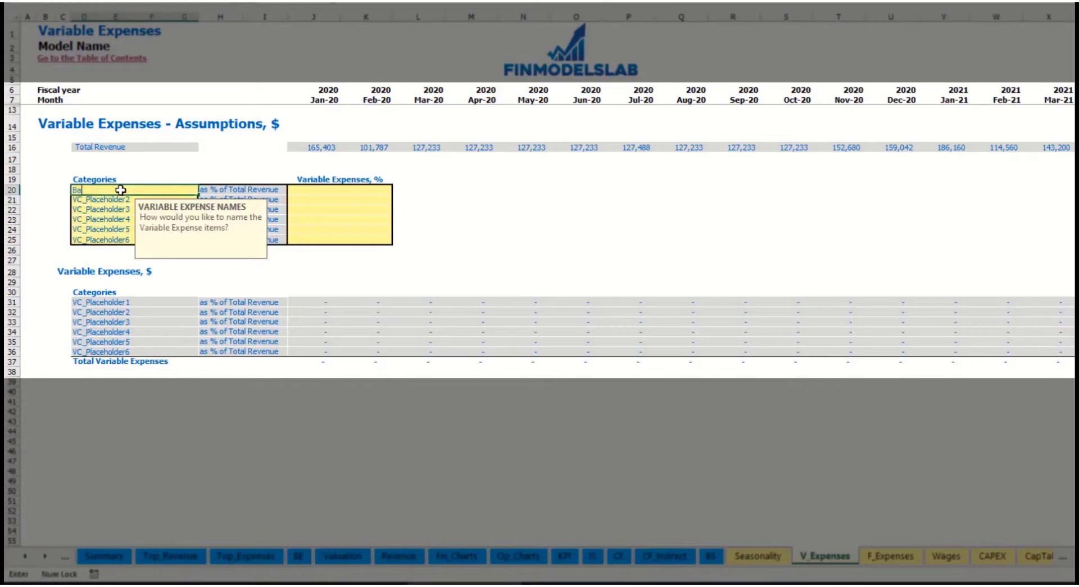
type("nk fees")
key("Return")
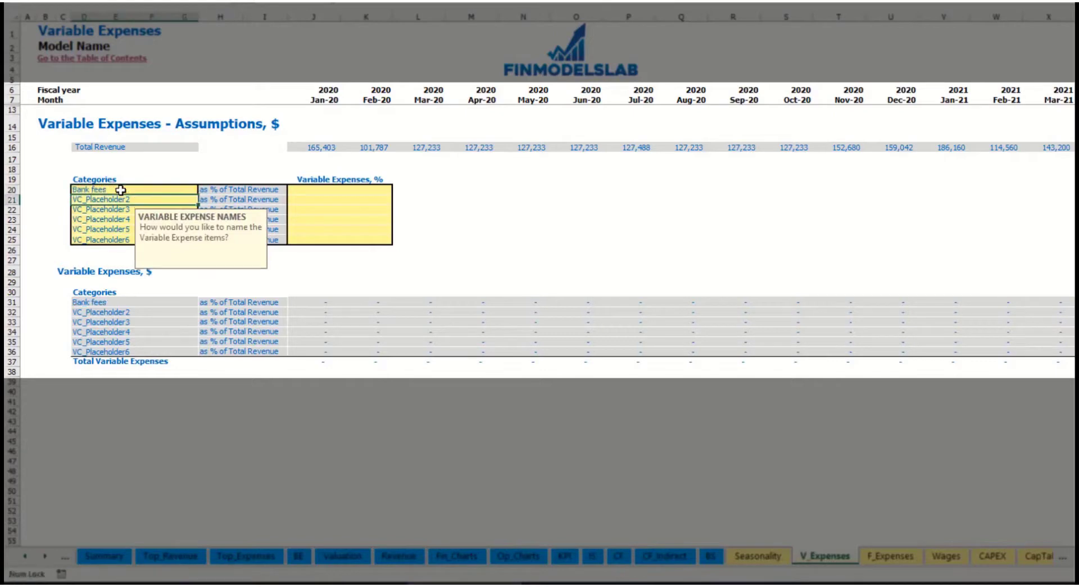
left_click(320, 189)
type("2.5")
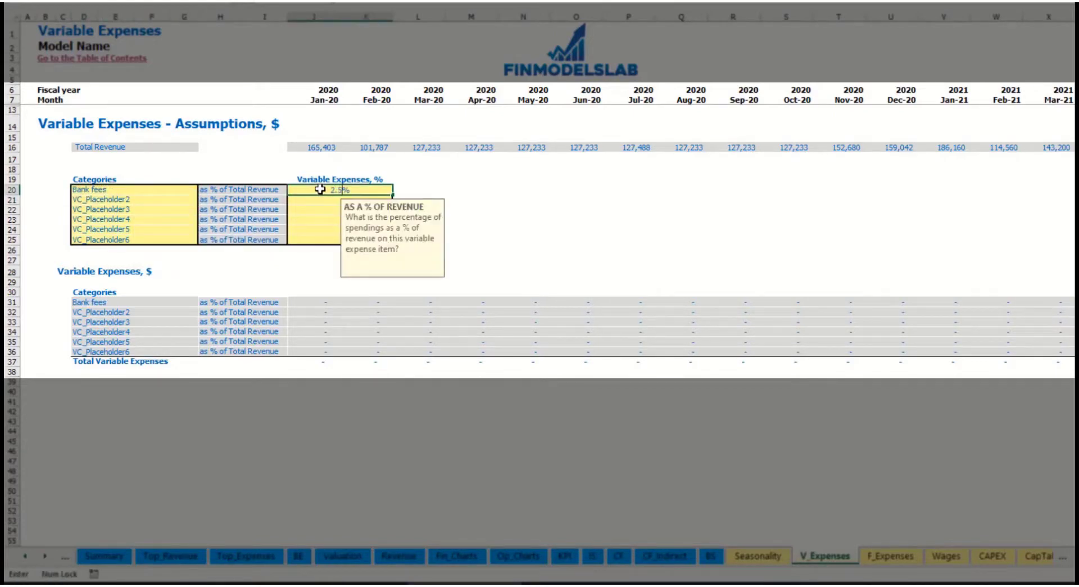
key("Return")
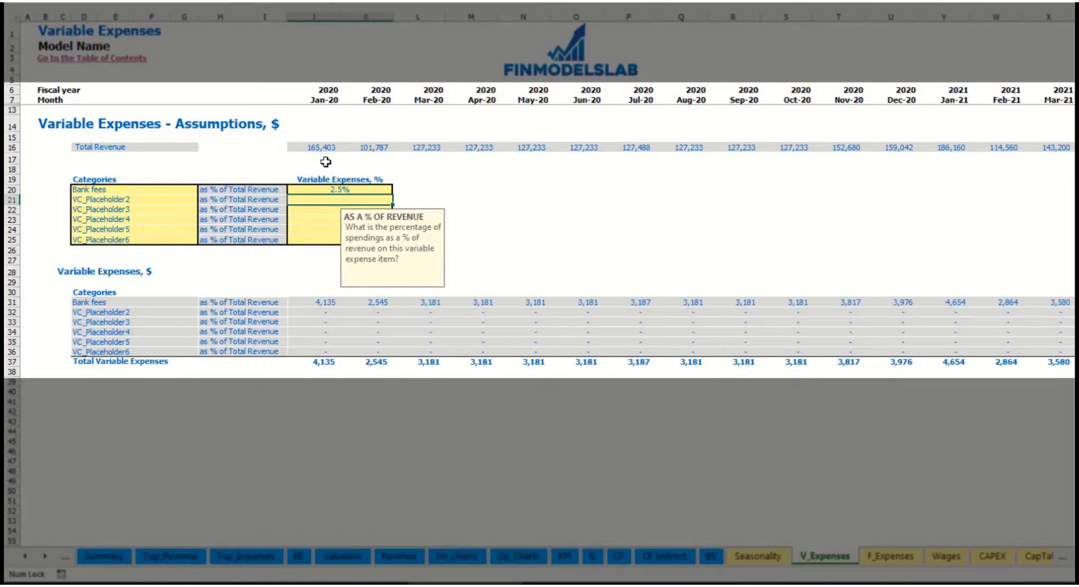
Review the monthly Total Revenue row alongside the variable expense amounts across the forecast months
left_click_drag(316, 147, 855, 147)
scroll(540, 225, "right", 10)
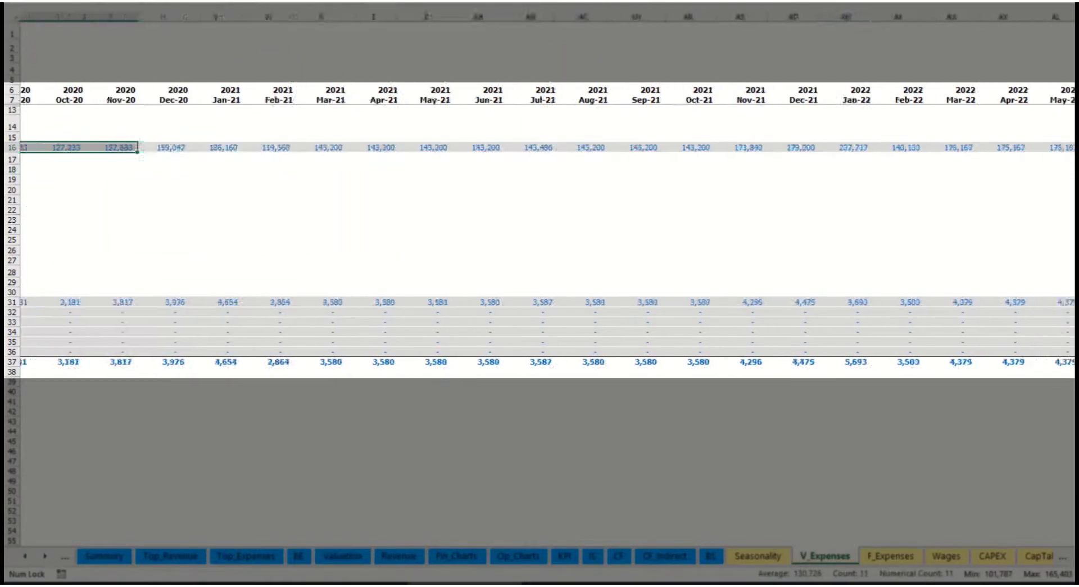
scroll(539, 225, "left", 10)
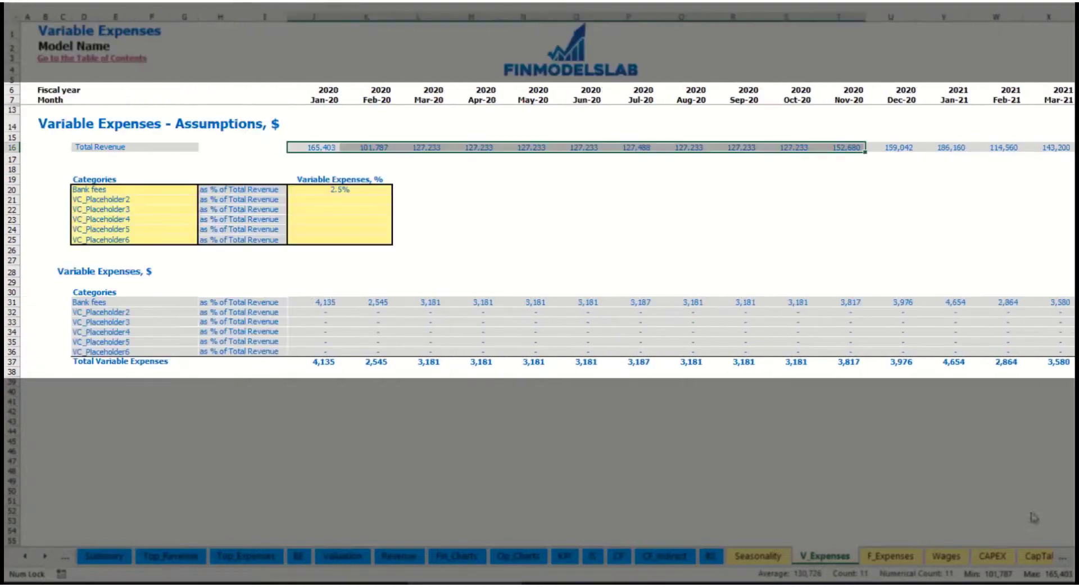
Rename the second variable expense category Other Var Exp and set it to 5% of total revenue
left_click(335, 303)
left_click(419, 304)
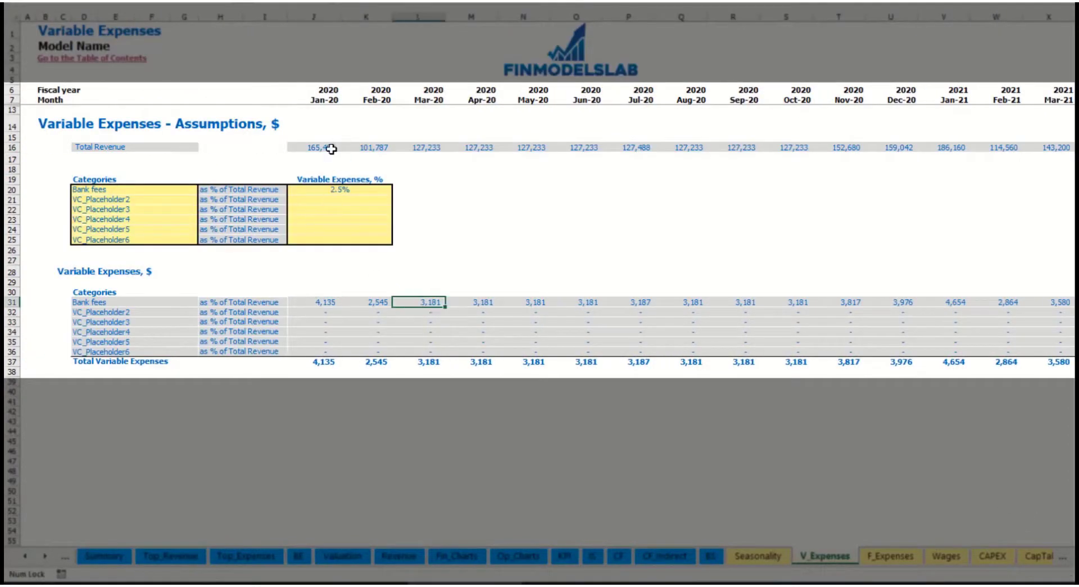
left_click(138, 201)
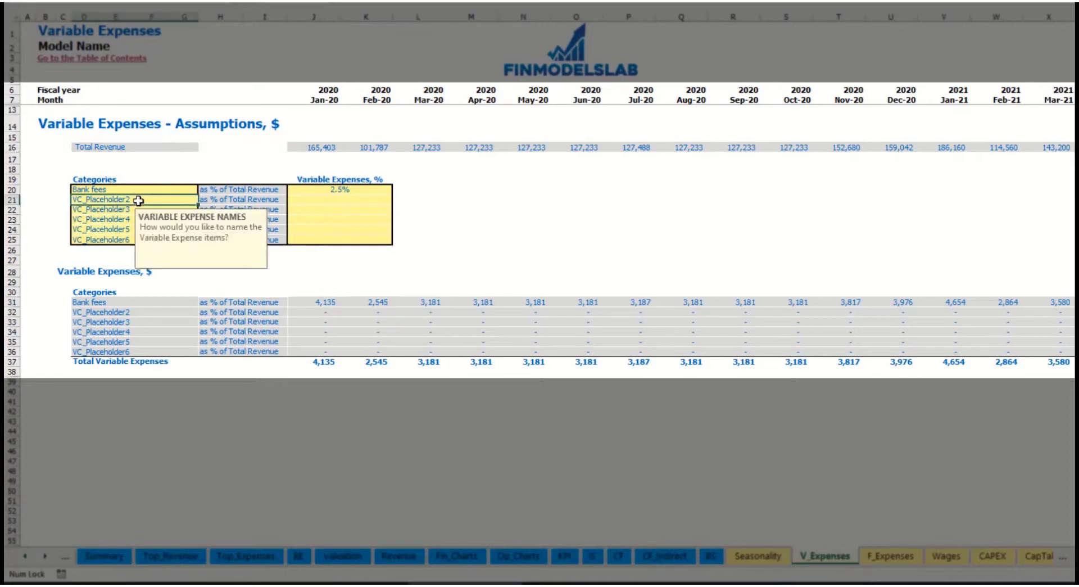
type("Other Var Exp")
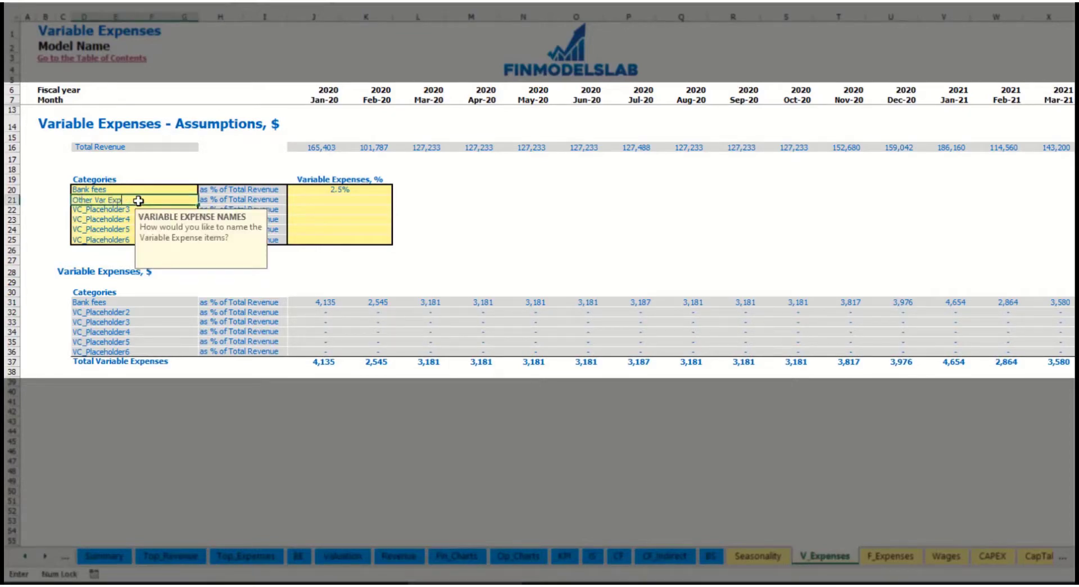
key("Return")
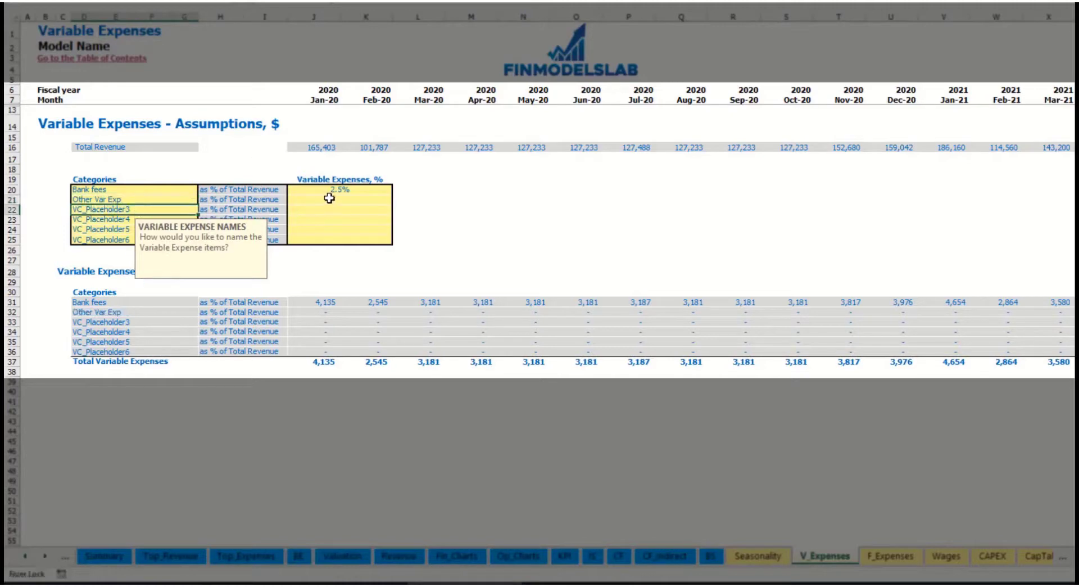
left_click(329, 198)
type("5")
key("Return")
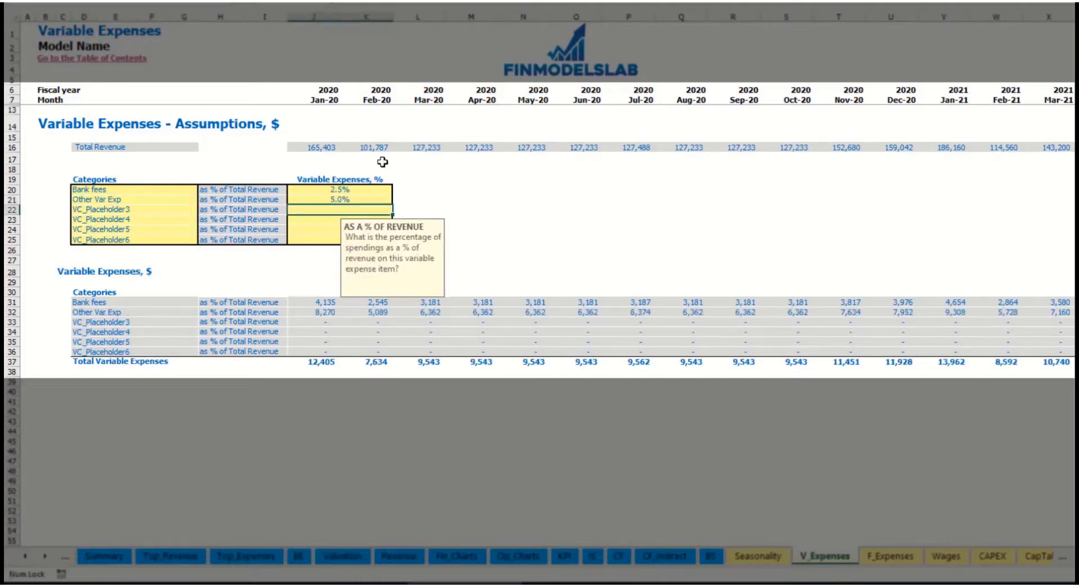
Rename the third variable expense category Direct Labor and set it to 15% of total revenue
left_click(174, 211)
type("Direct Labor")
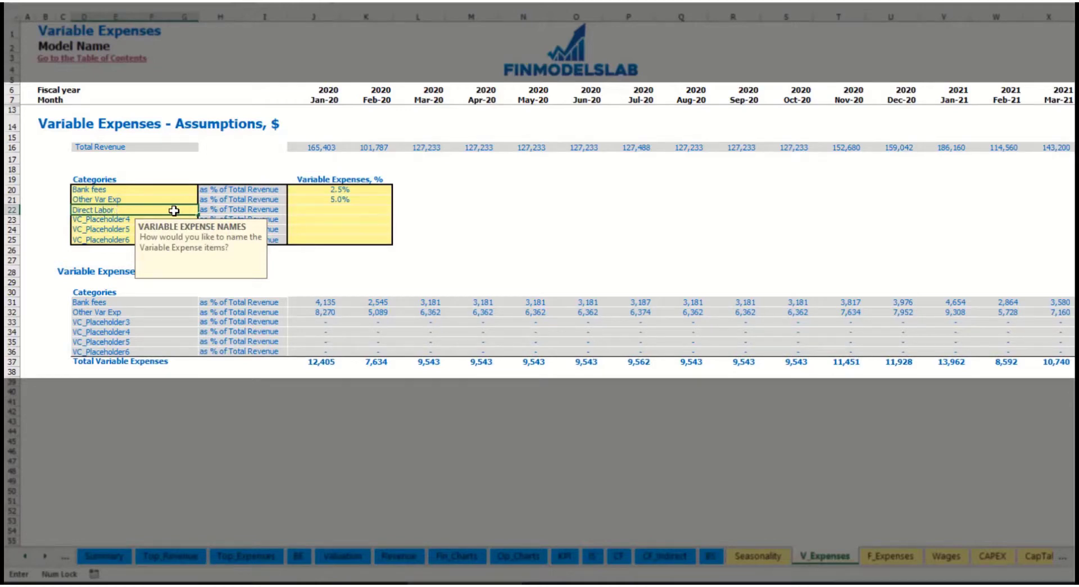
key("Return")
left_click(319, 211)
type("1")
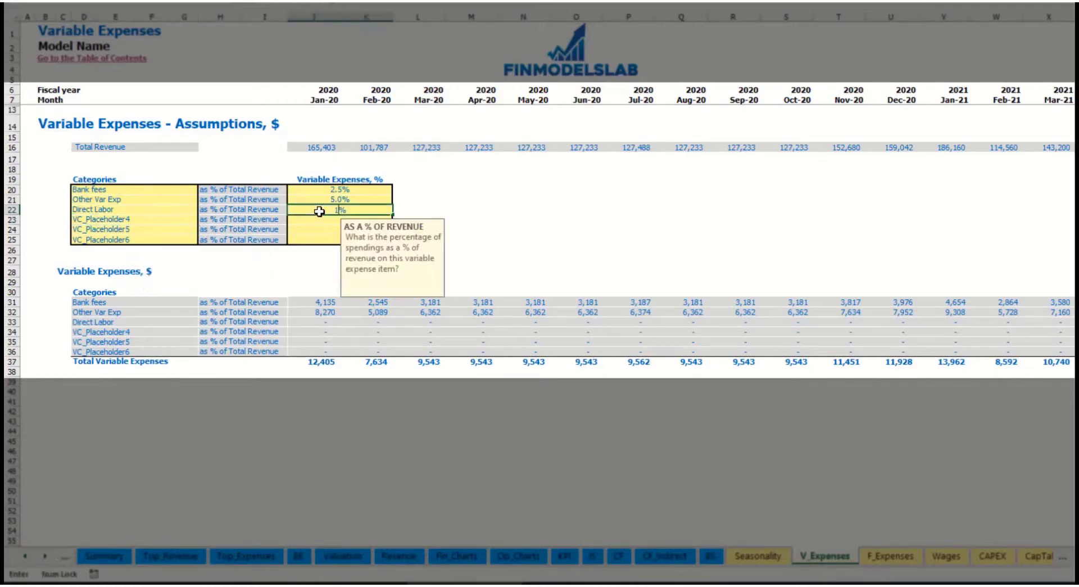
type("5")
left_click(323, 304)
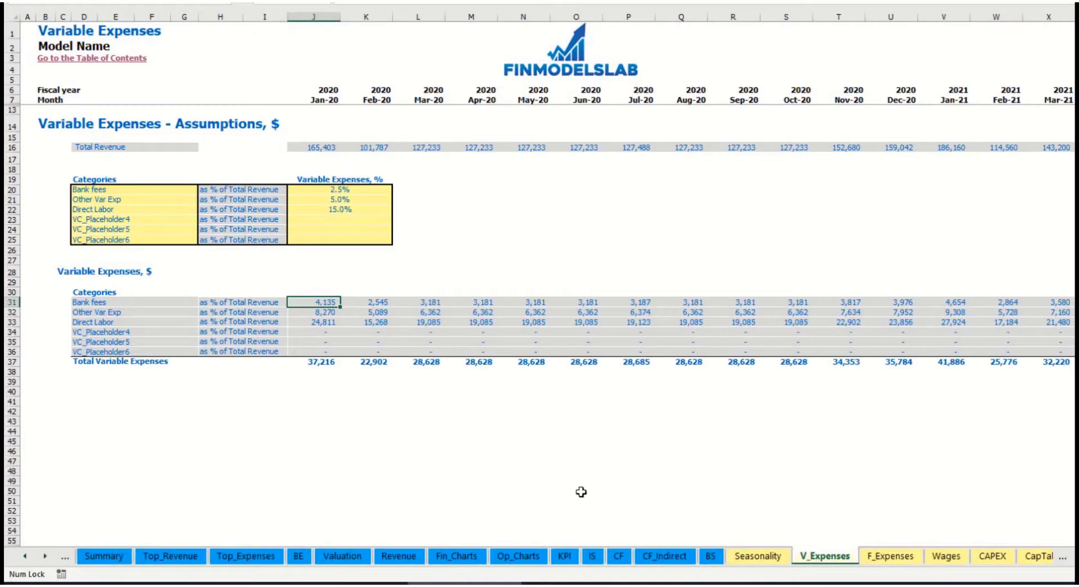
Open the income statement sheet and expand Total Variable Expenses to inspect each category's monthly amounts
left_click(597, 559)
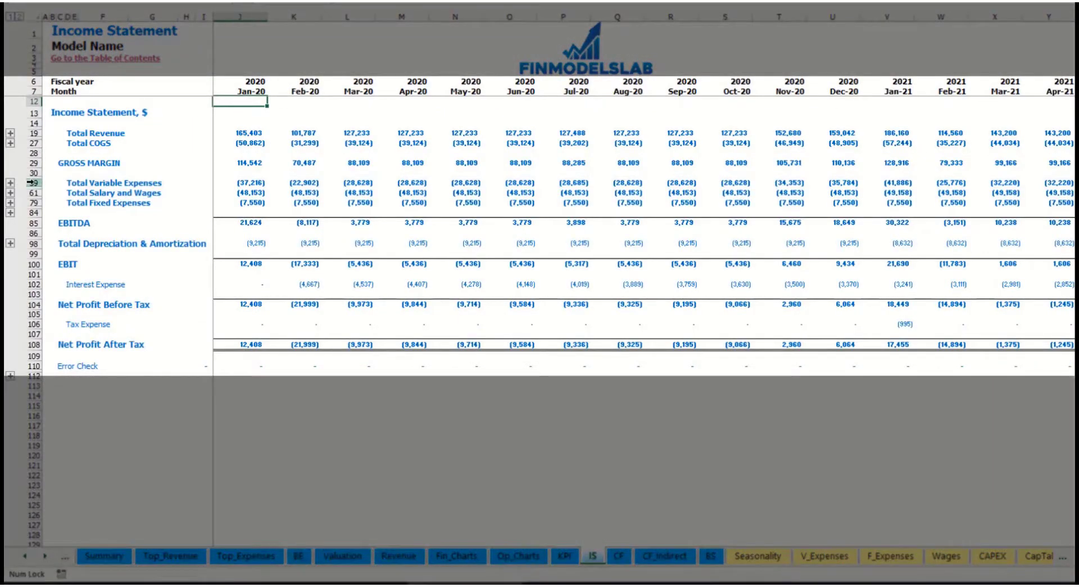
left_click(33, 183)
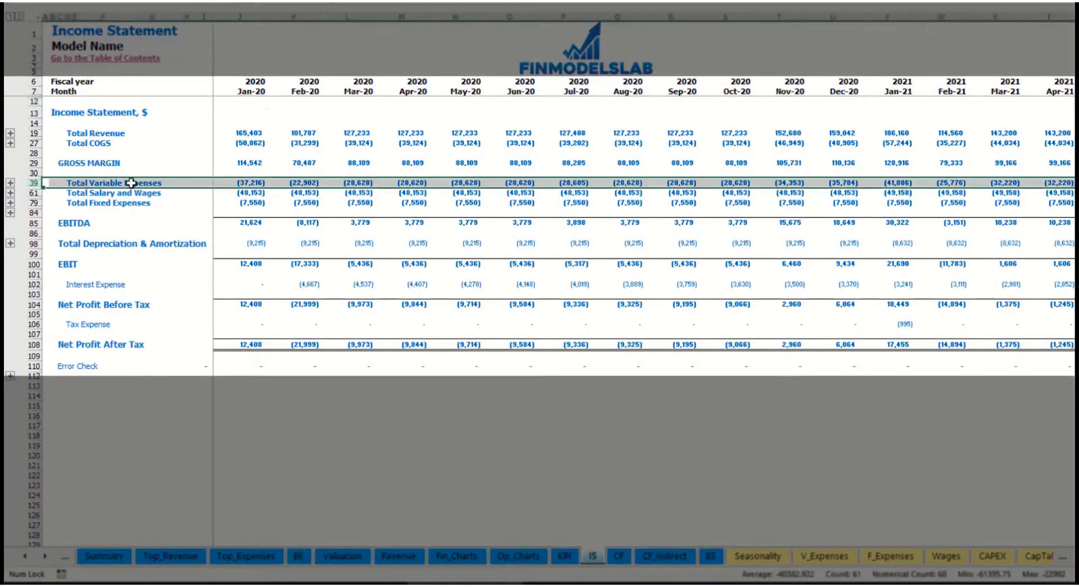
left_click(10, 183)
left_click_drag(33, 203, 43, 237)
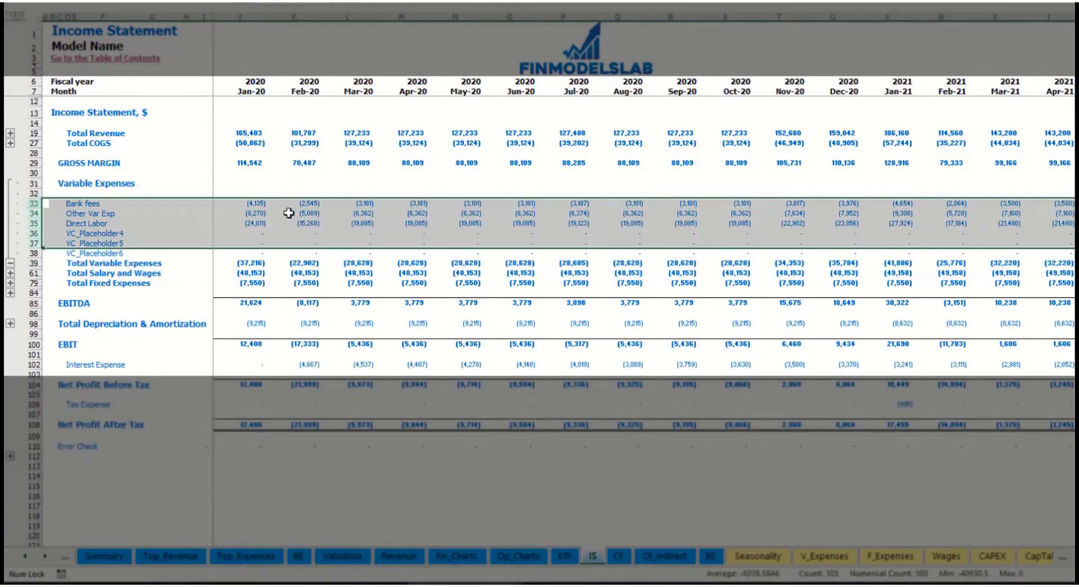
left_click(388, 203)
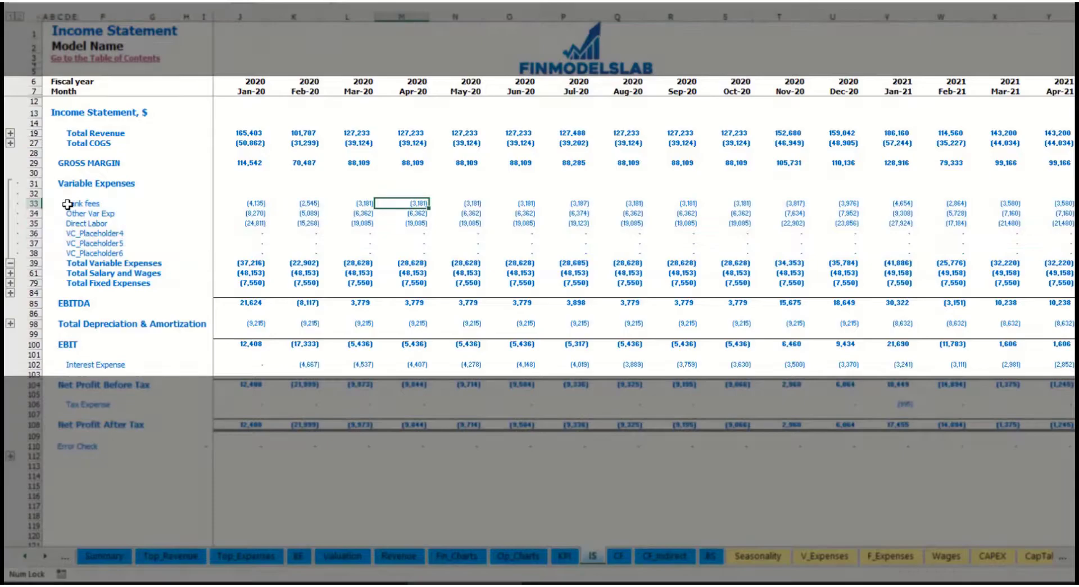
left_click_drag(71, 203, 71, 253)
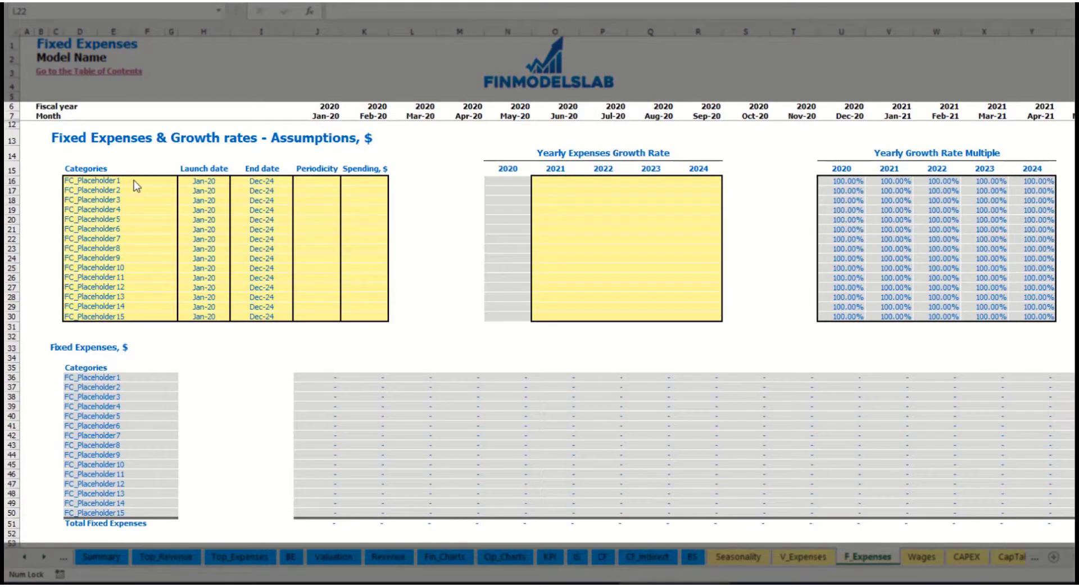
Name the first fixed expense category Utilities and set its launch date to Mar-20
left_click(120, 182)
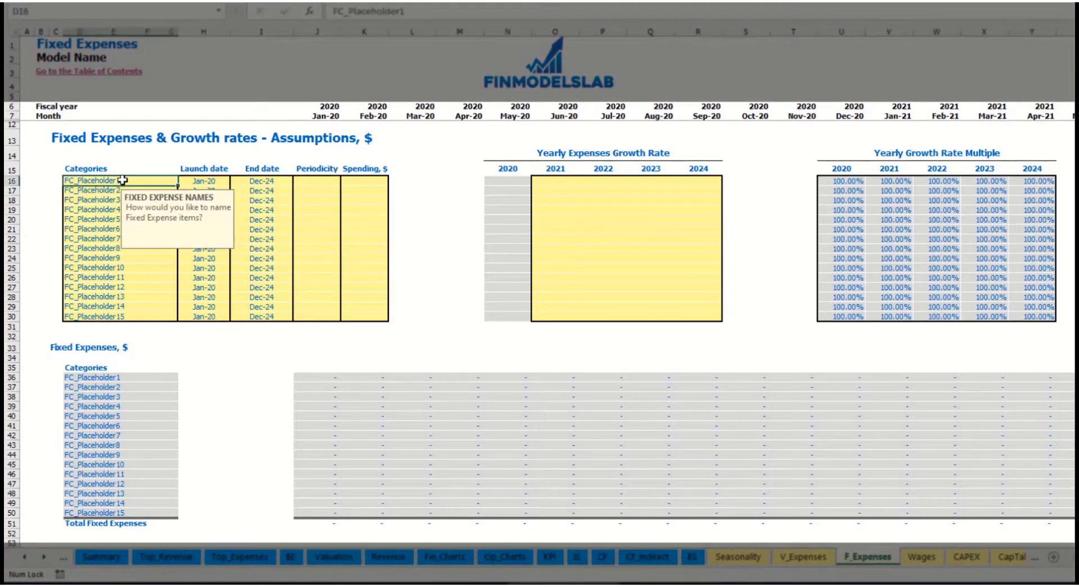
type("Utilities")
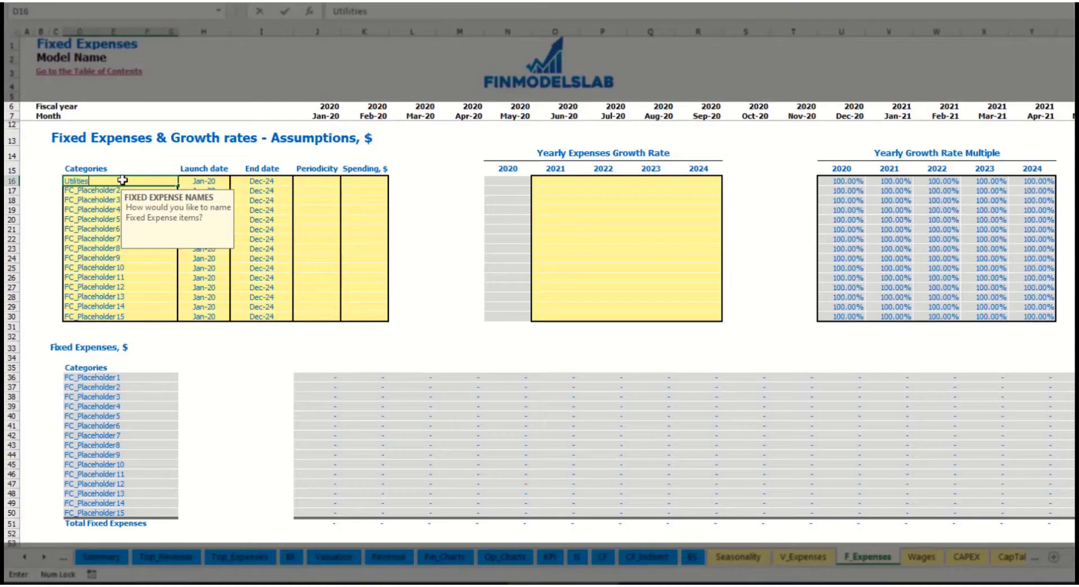
key("Return")
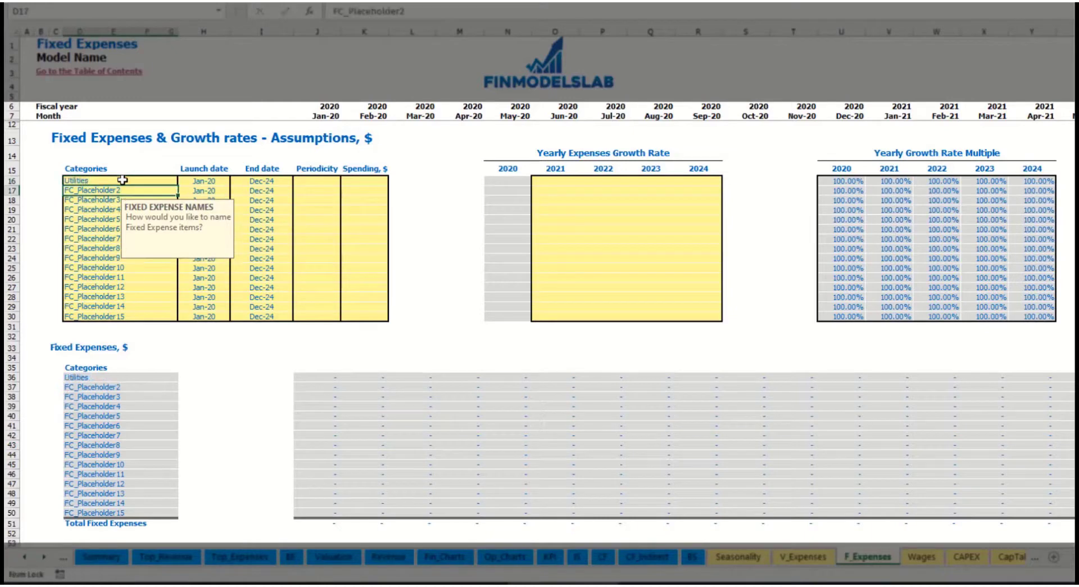
left_click(210, 181)
left_click(235, 180)
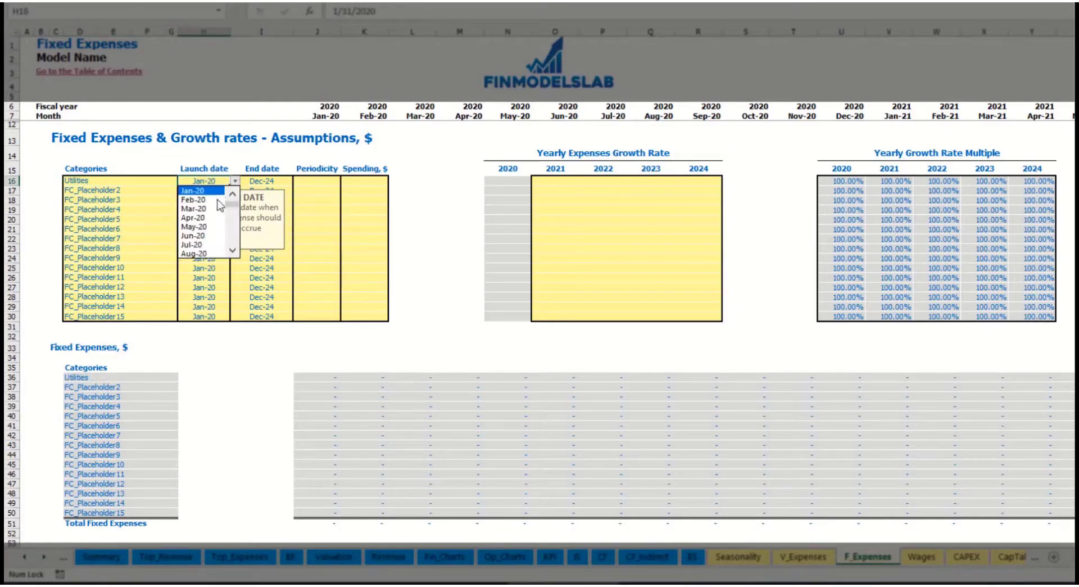
left_click(197, 208)
Check the Utilities end date against the month timeline across the forecast period
left_click(283, 180)
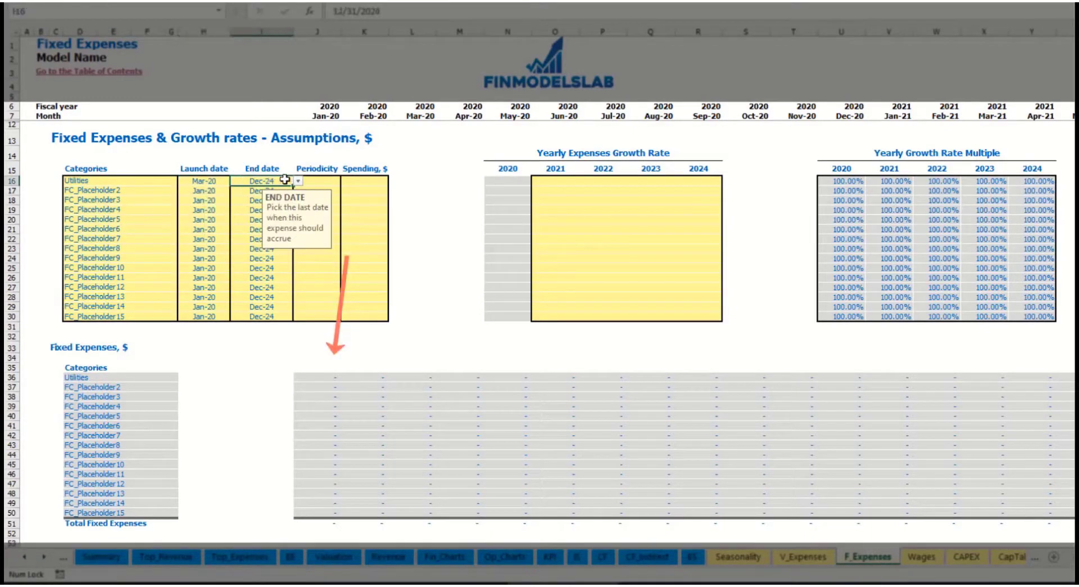
left_click(325, 116)
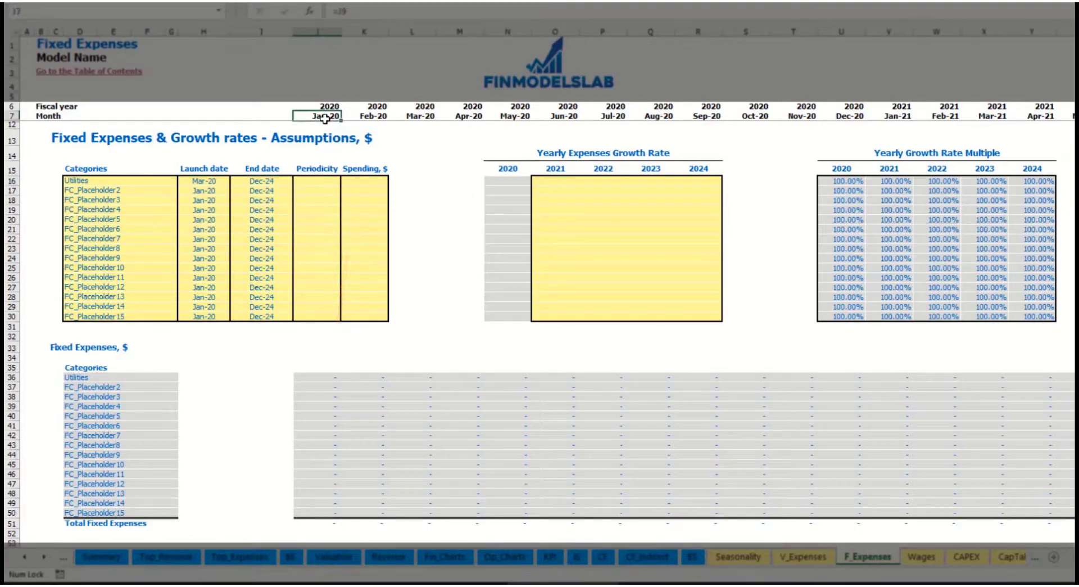
key("ctrl+Right")
key("ctrl+Left")
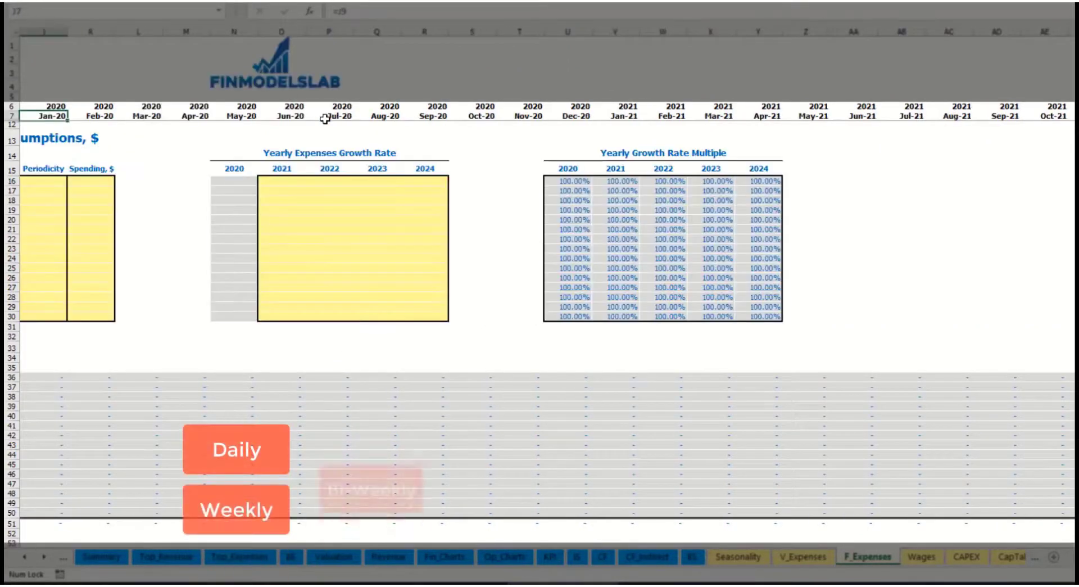
key("Left")
key("Left")
key("Left")
key("Home")
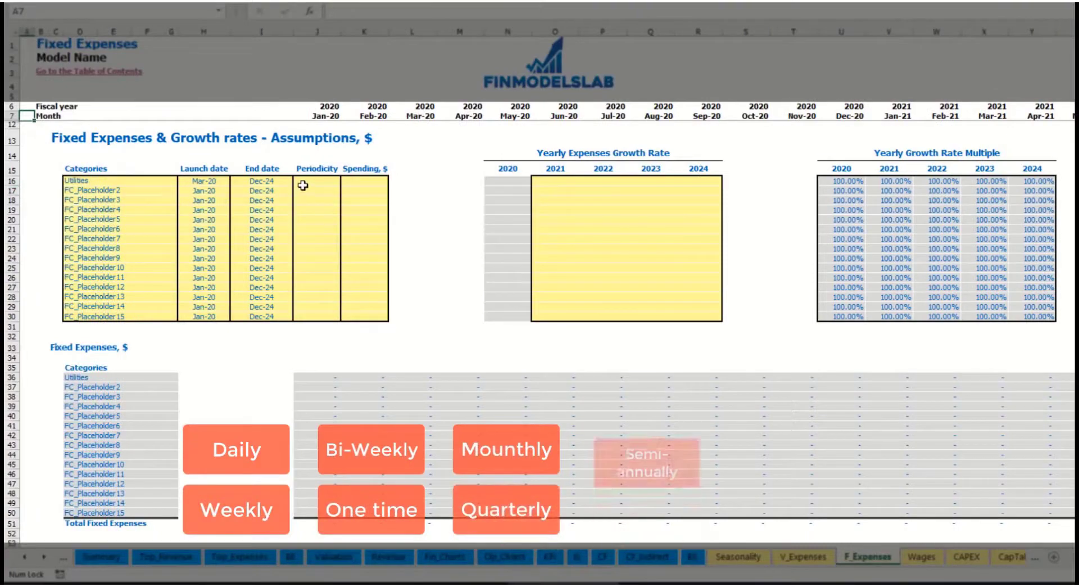
Set the Utilities periodicity to Daily and its spending to 50
left_click(334, 181)
left_click(346, 181)
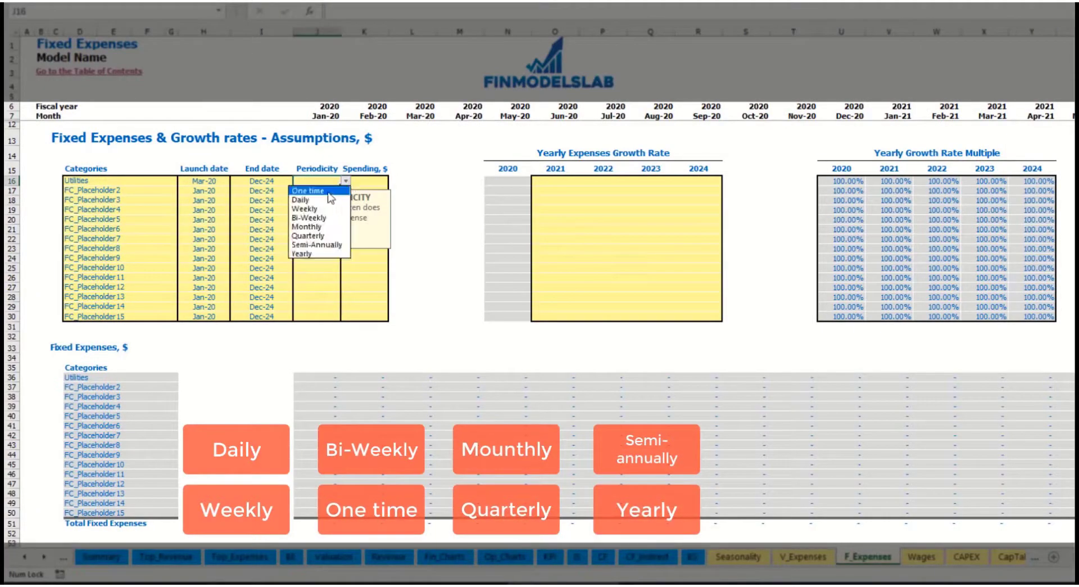
left_click(329, 199)
key("Right")
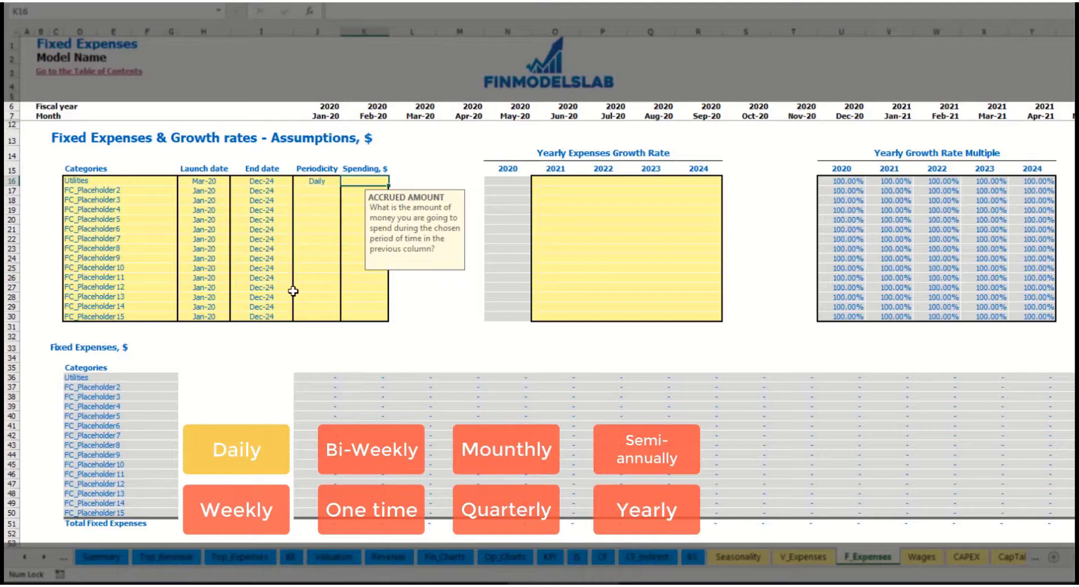
type("50")
key("Return")
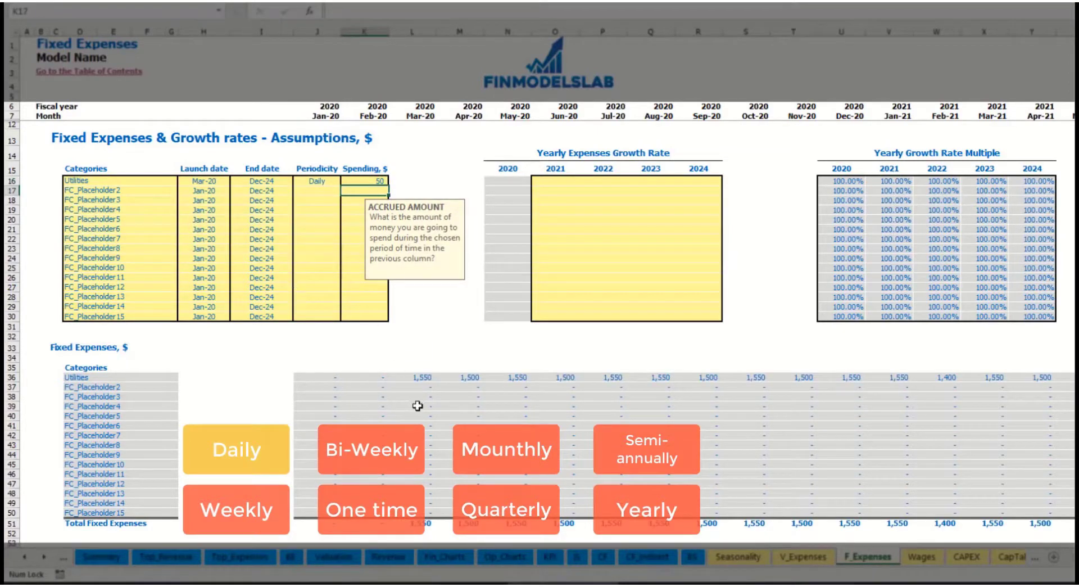
Examine the calculated monthly Utilities amounts from March 2020 onwards and compare them between months
left_click(423, 377)
left_click(467, 384)
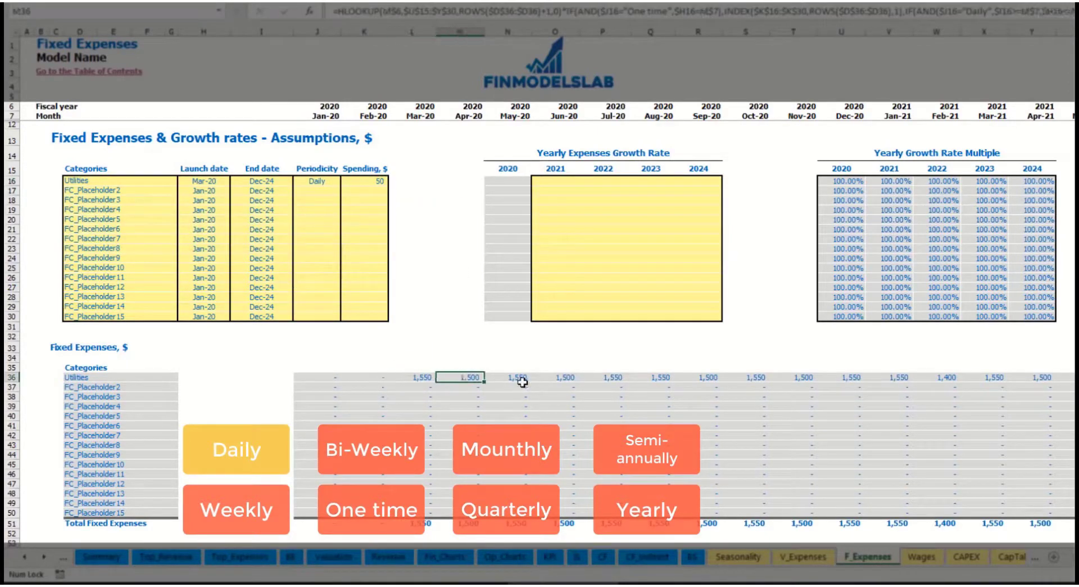
left_click(520, 380)
left_click(428, 369)
left_click(432, 380)
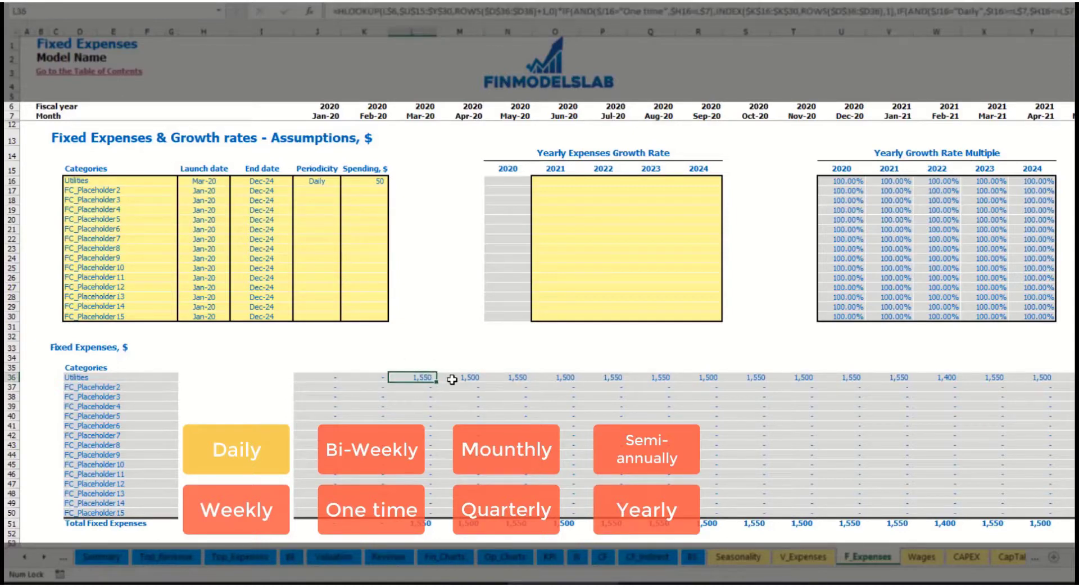
left_click(453, 380)
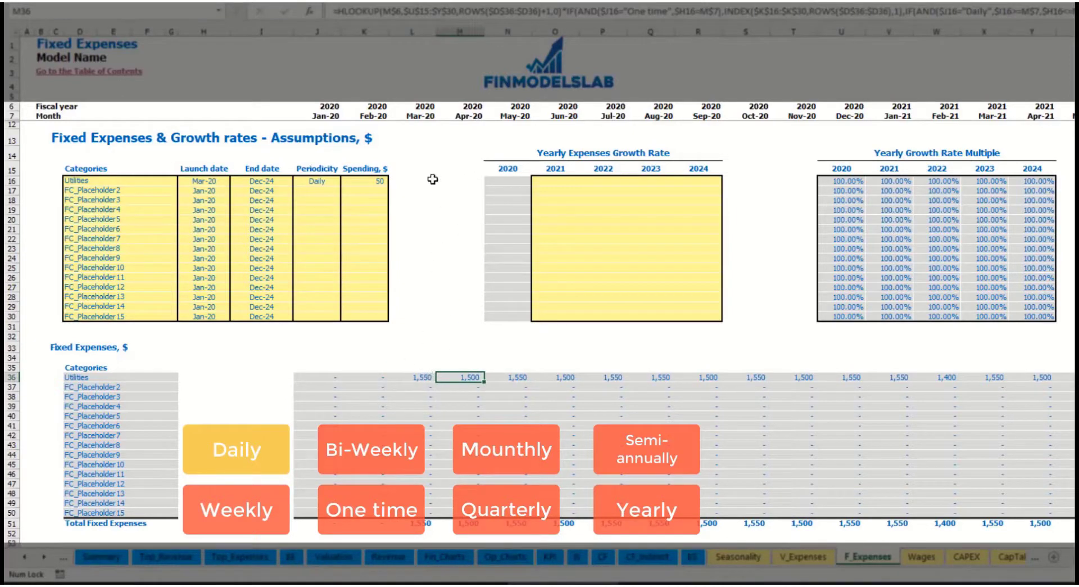
left_click(415, 114)
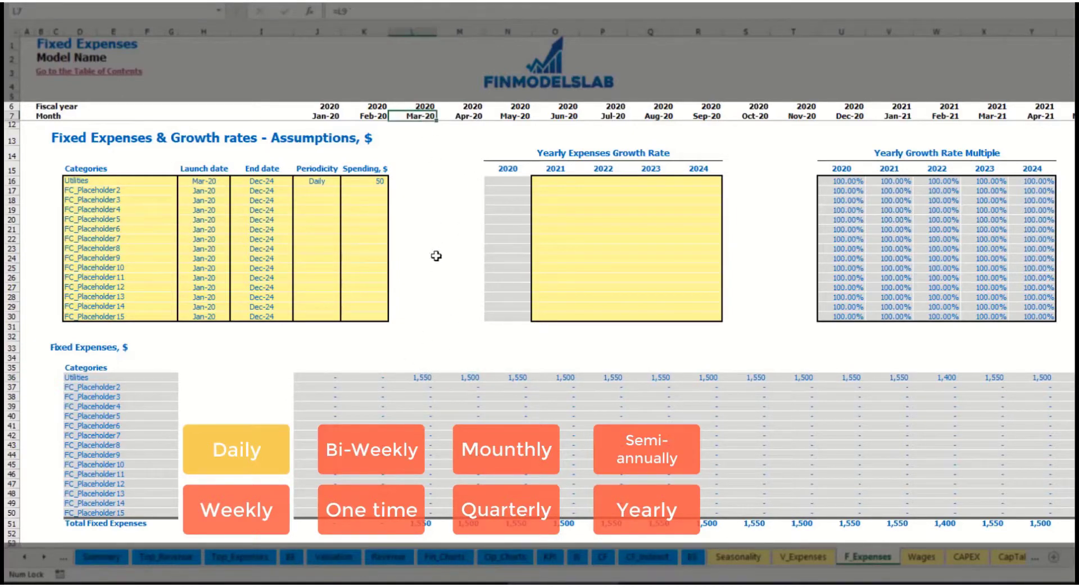
left_click(426, 378)
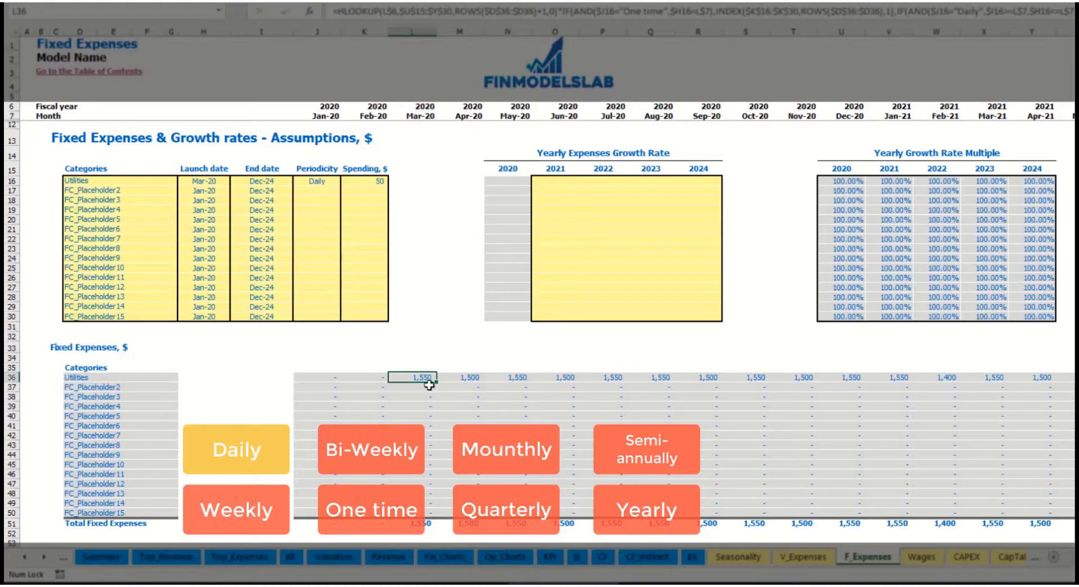
left_click(470, 377)
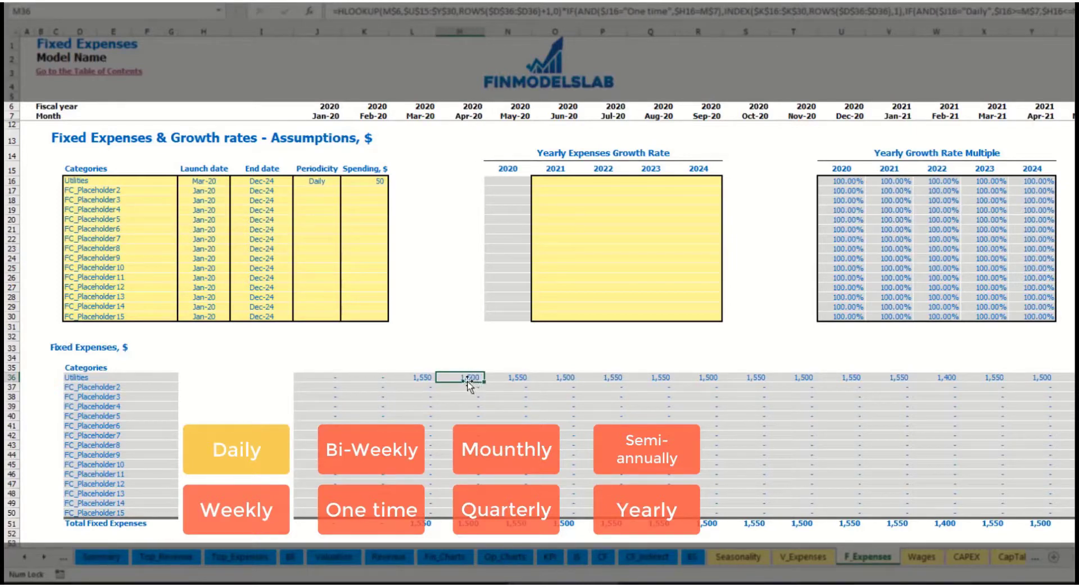
Set the Utilities yearly expenses growth rate to 5% for 2021 and copy it across 2022 to 2024
left_click(563, 183)
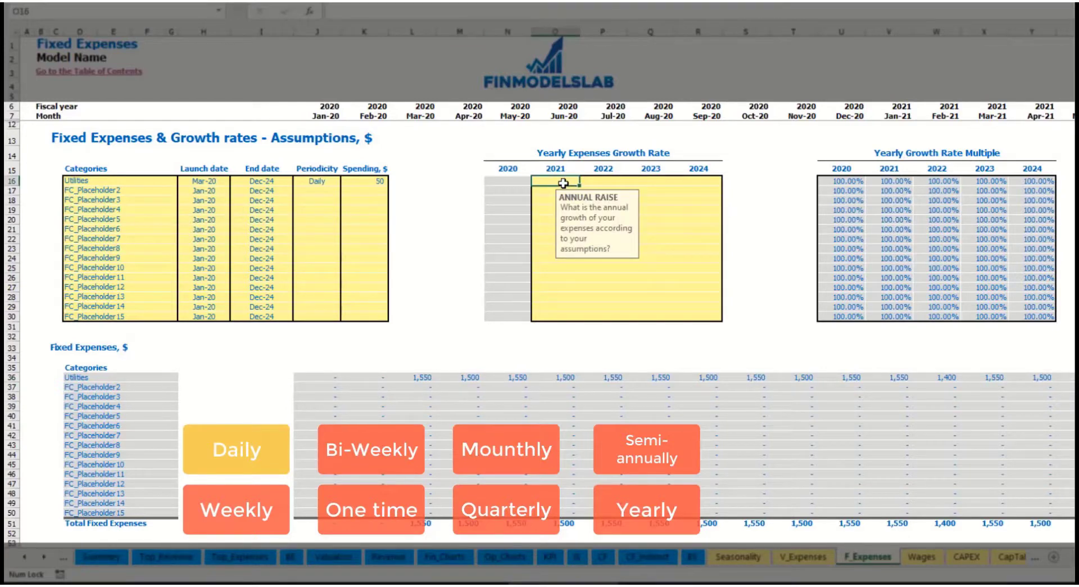
type("5%")
key("ctrl+Return")
key("ctrl+c")
key("Right")
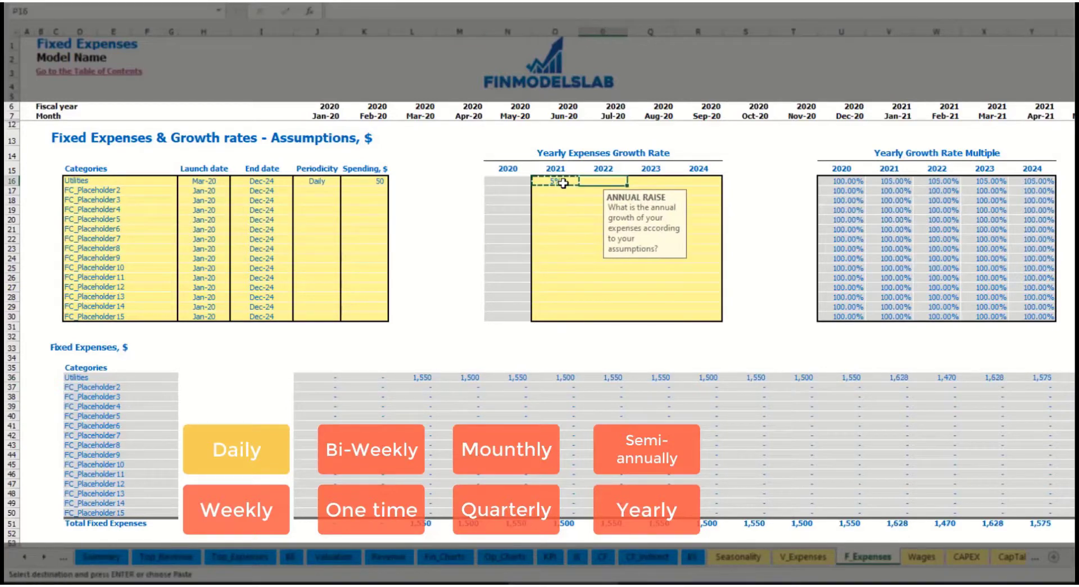
key("shift+Right")
key("shift+Right")
key("ctrl+v")
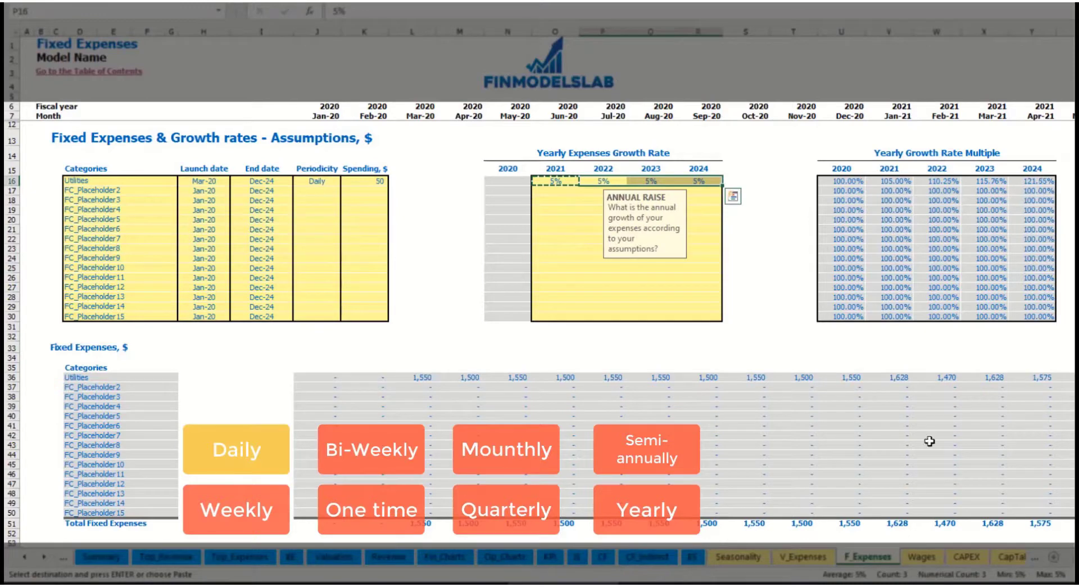
left_click_drag(563, 184, 699, 181)
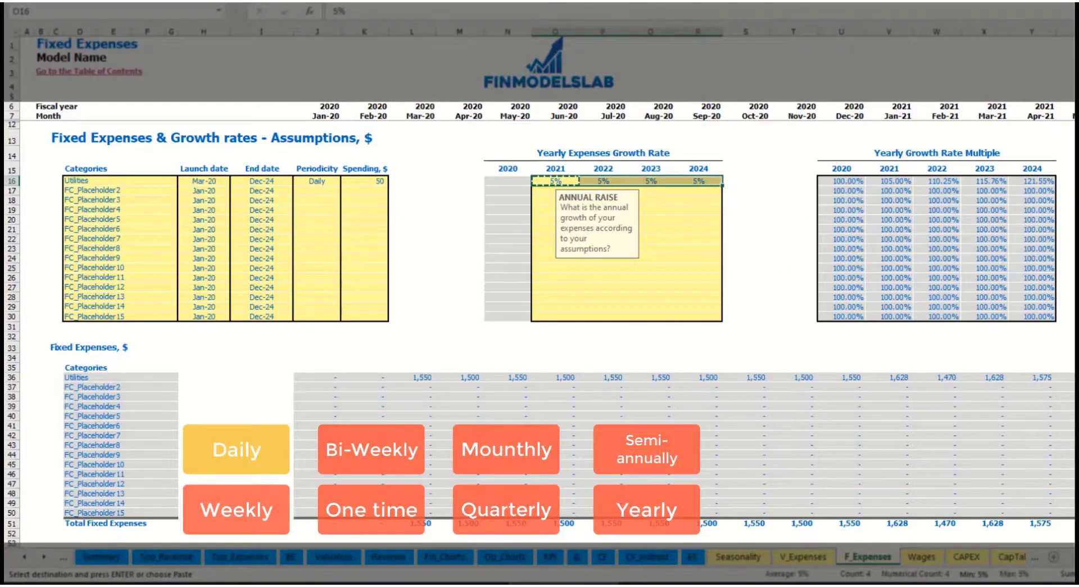
scroll(981, 543, "right", 10)
scroll(981, 543, "left", 10)
Name the second fixed expense category Advertising
left_click(130, 187)
key("Escape")
type("Advertising")
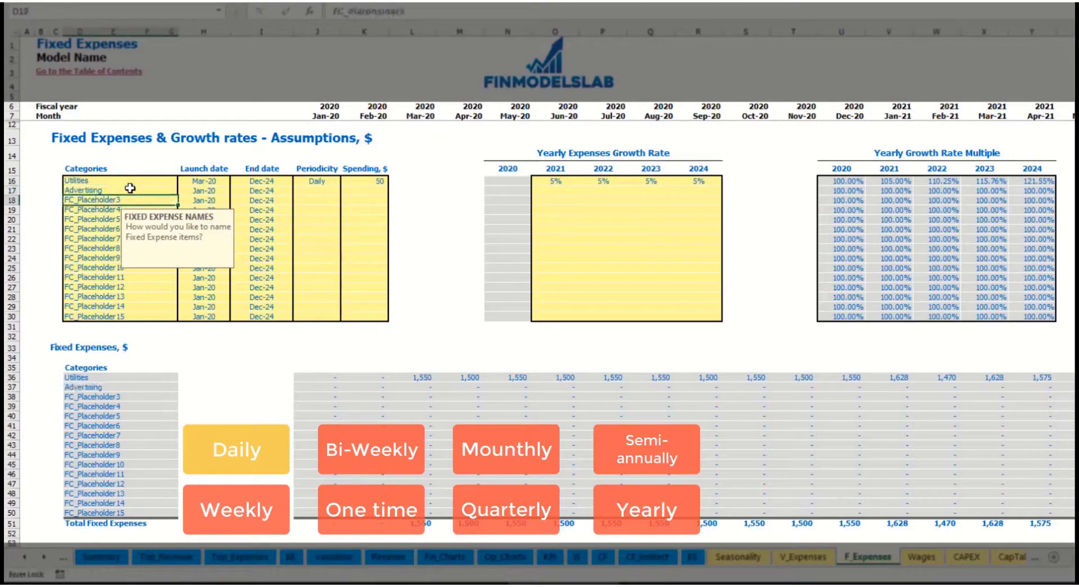
Set the Advertising launch date to Mar-20 and its end date to Aug-24
left_click(204, 191)
left_click(235, 191)
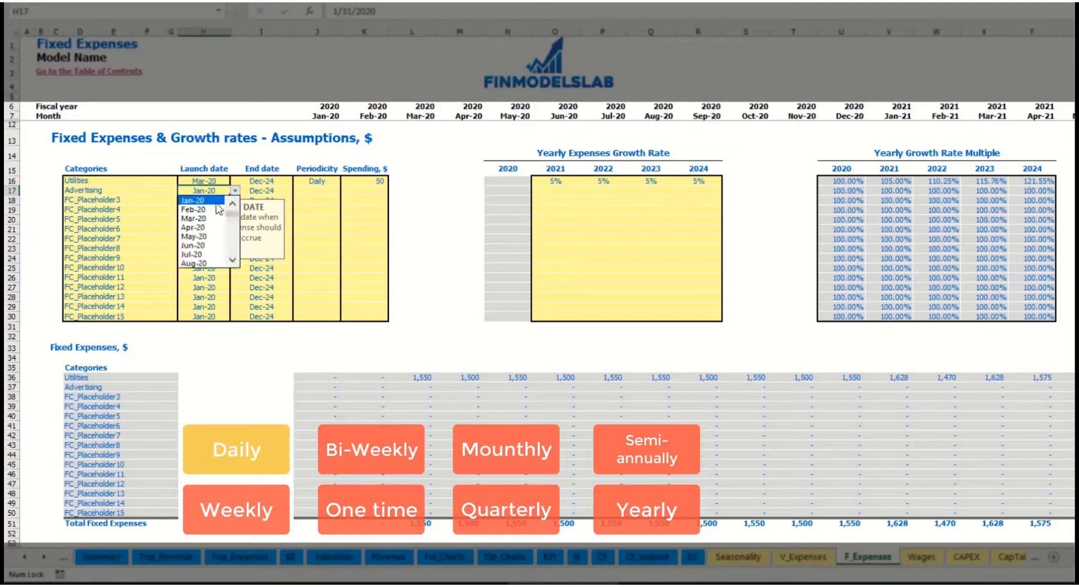
left_click(209, 220)
left_click(261, 191)
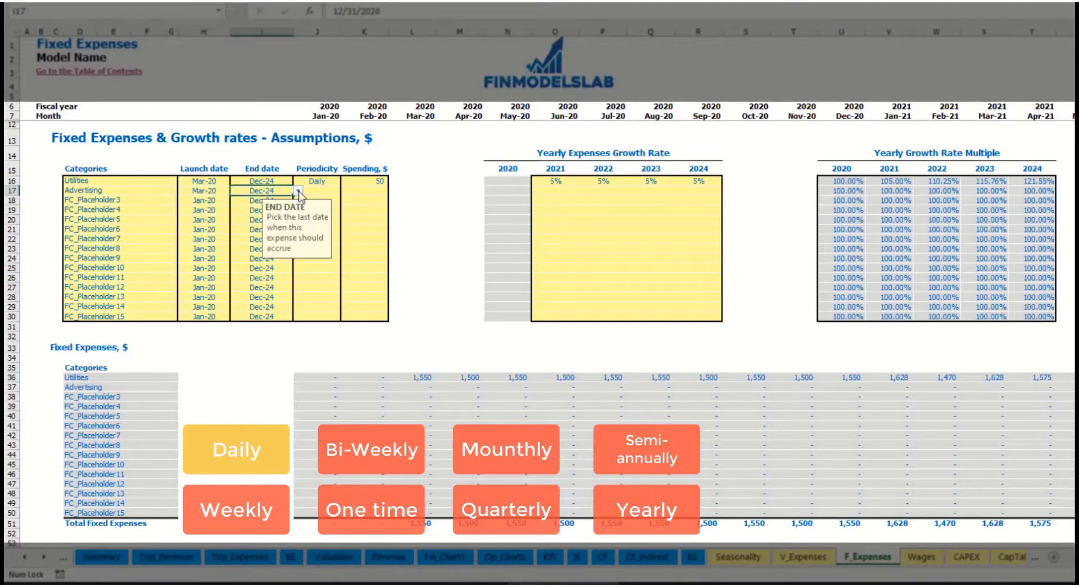
left_click(298, 191)
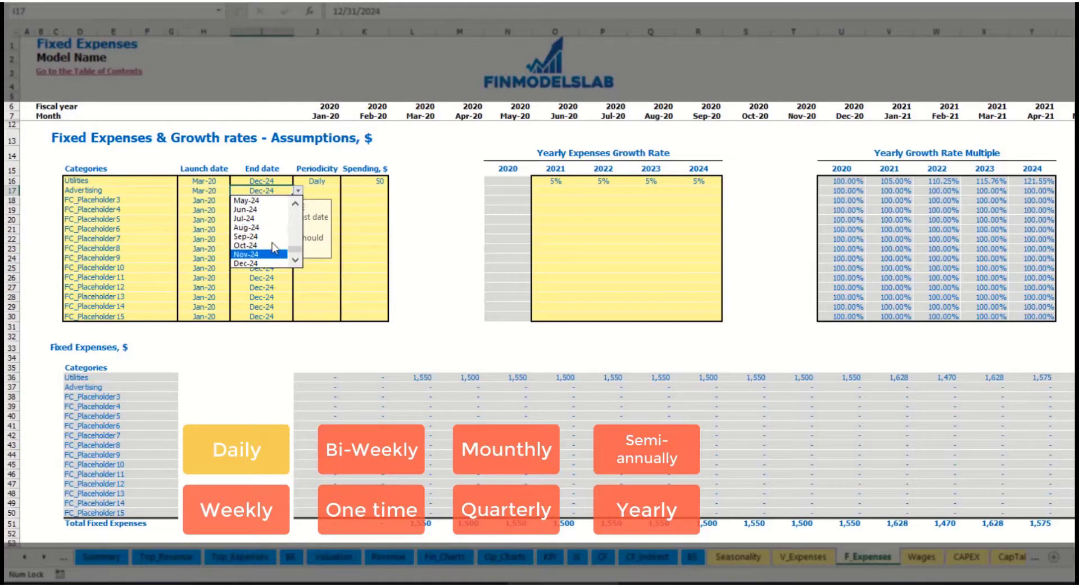
left_click(261, 227)
Set the Advertising periodicity to Weekly and its spending to 100
left_click(317, 189)
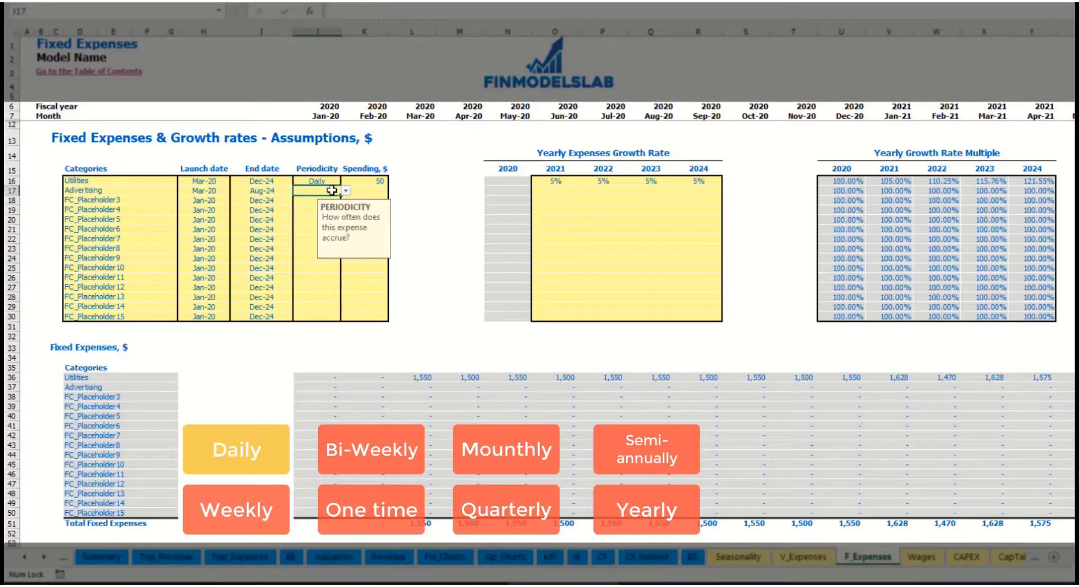
left_click(346, 190)
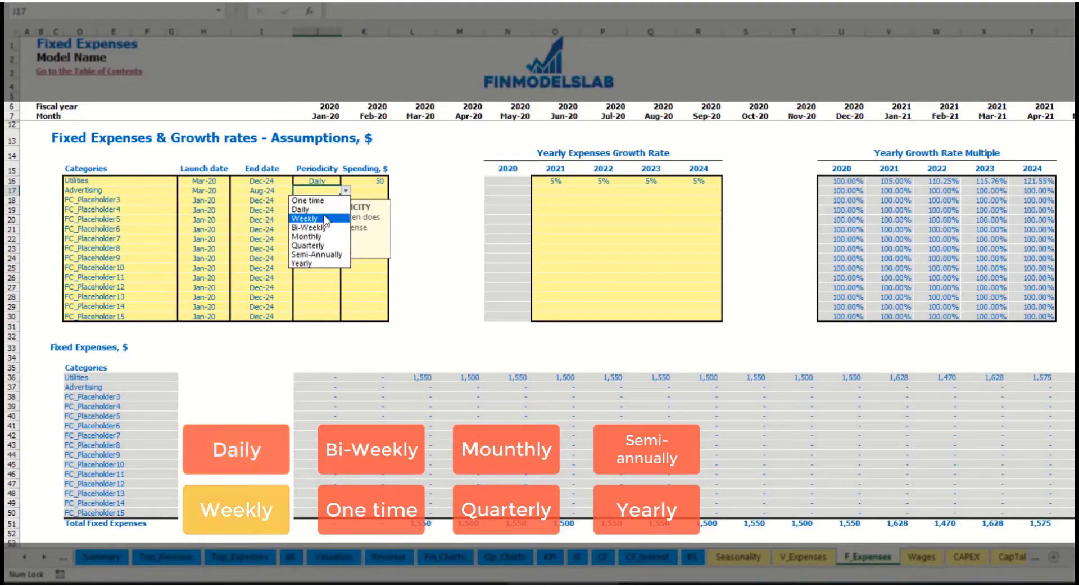
left_click(322, 218)
left_click(361, 193)
type("100")
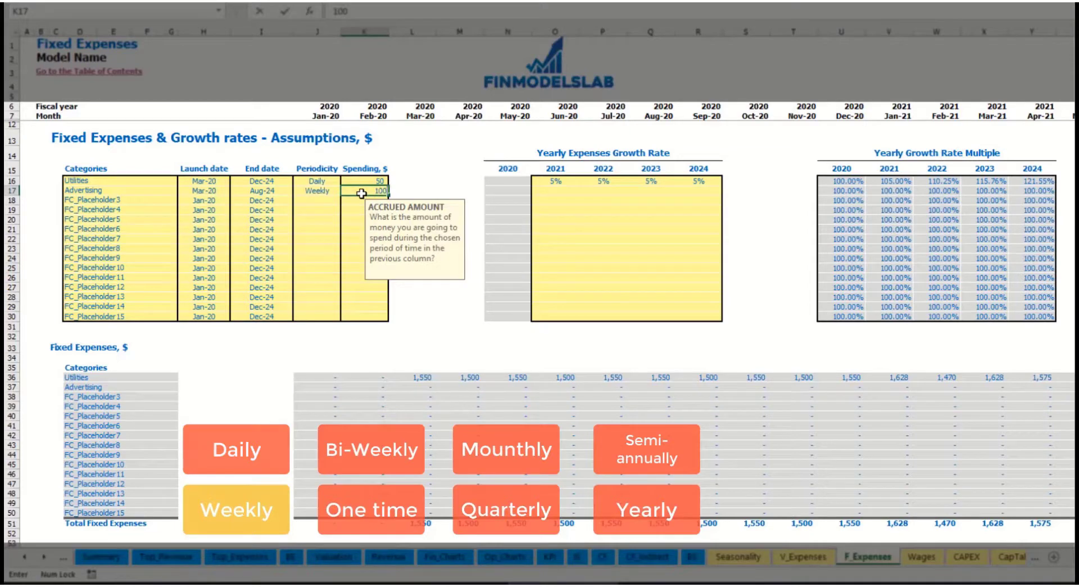
key("Return")
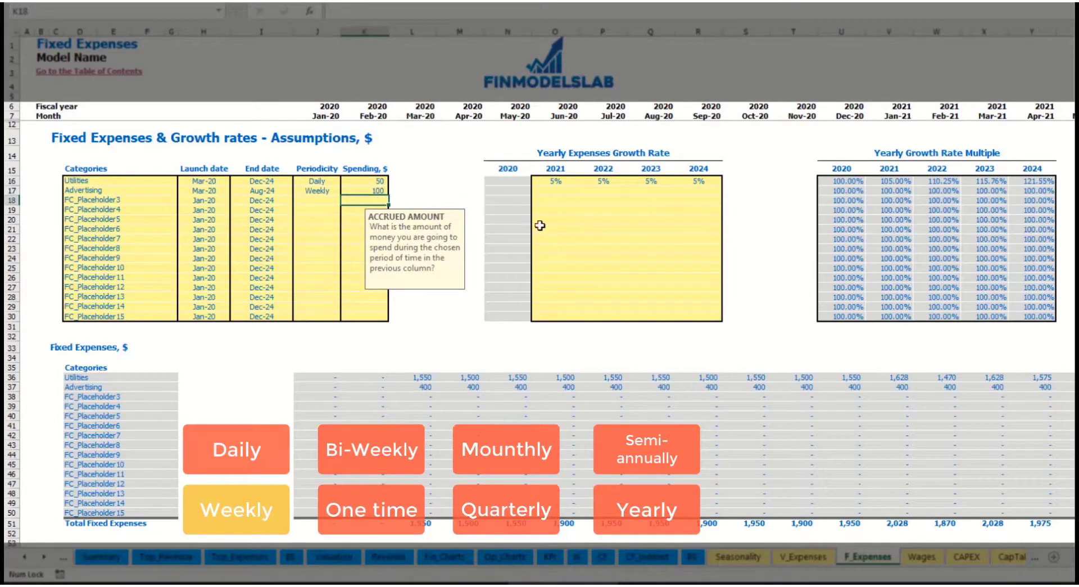
Examine the calculated monthly Advertising amounts from March 2020 through to the August 2024 end date
left_click(425, 387)
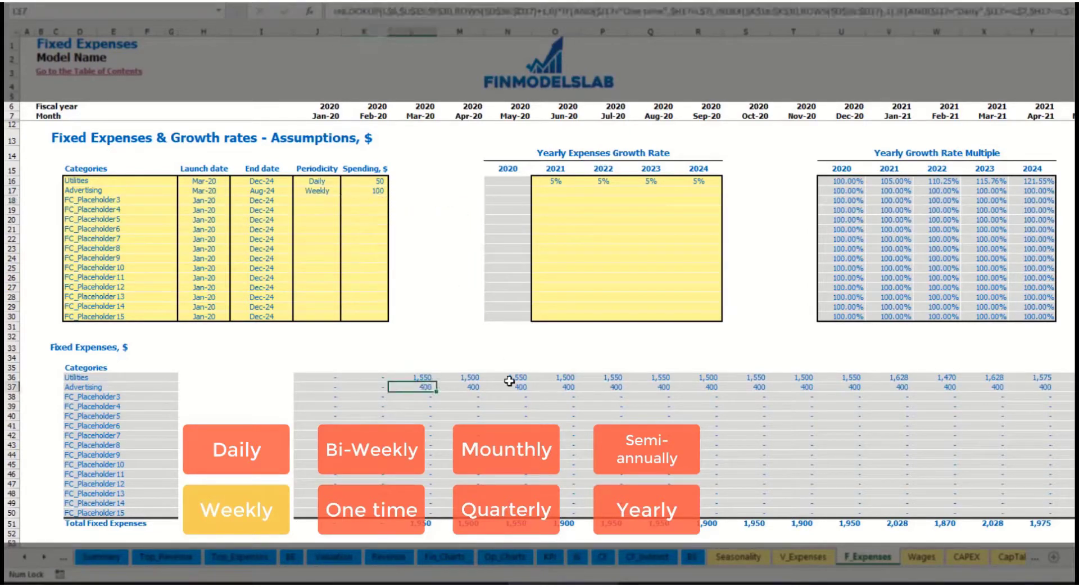
scroll(540, 281, "right", 10)
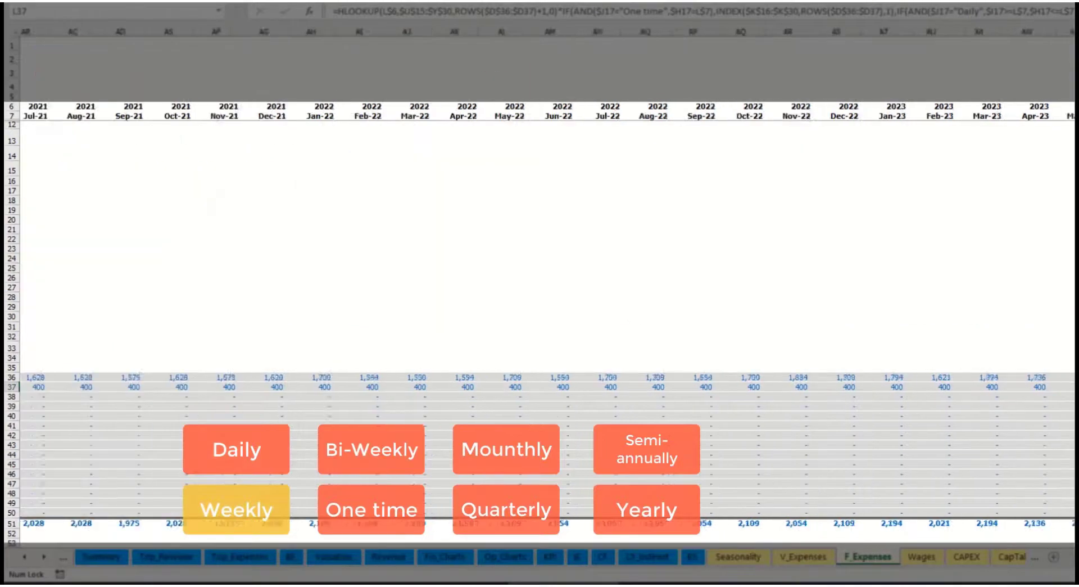
left_click(1071, 32)
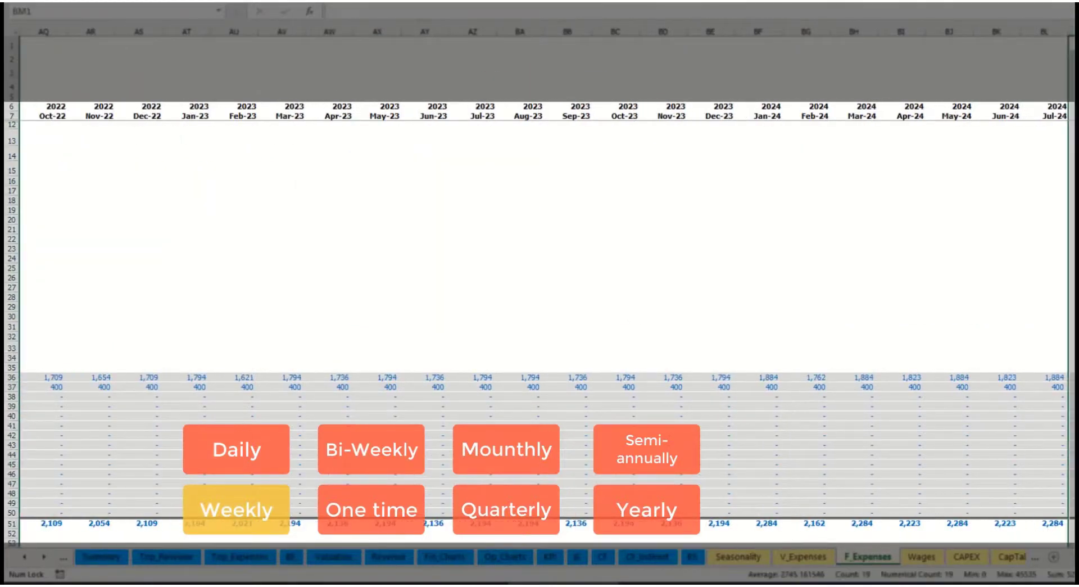
left_click(1071, 387)
scroll(540, 281, "left", 10)
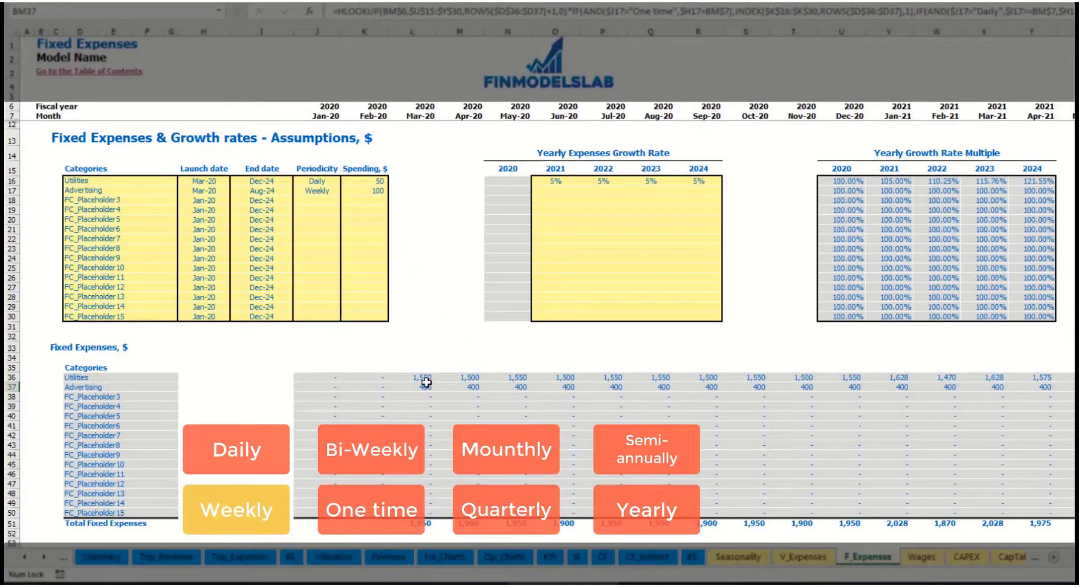
Change the Advertising periodicity to Bi-Weekly and its spending to 500
left_click(319, 190)
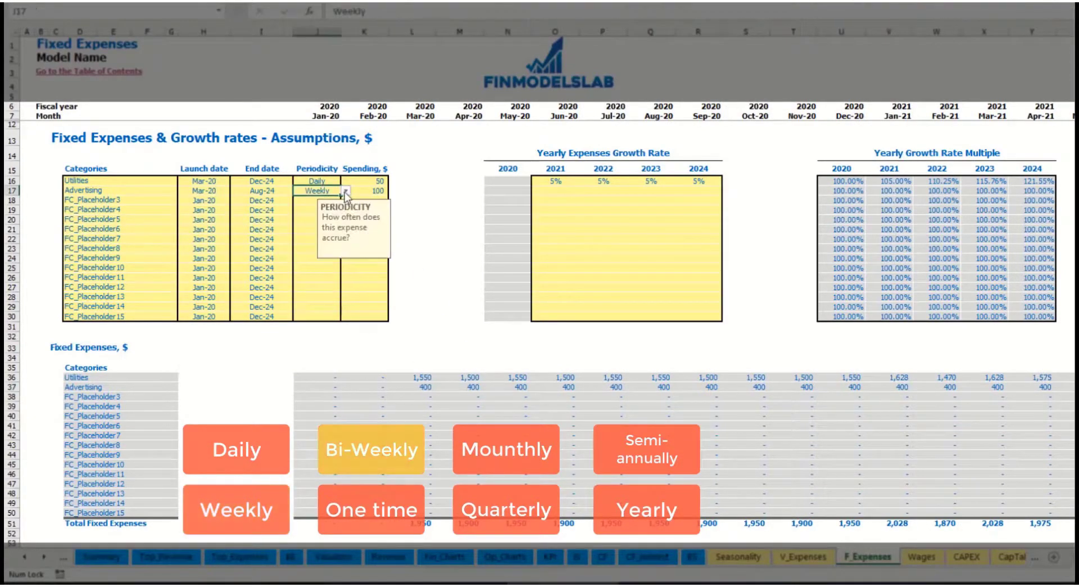
left_click(345, 191)
left_click(318, 227)
left_click(362, 192)
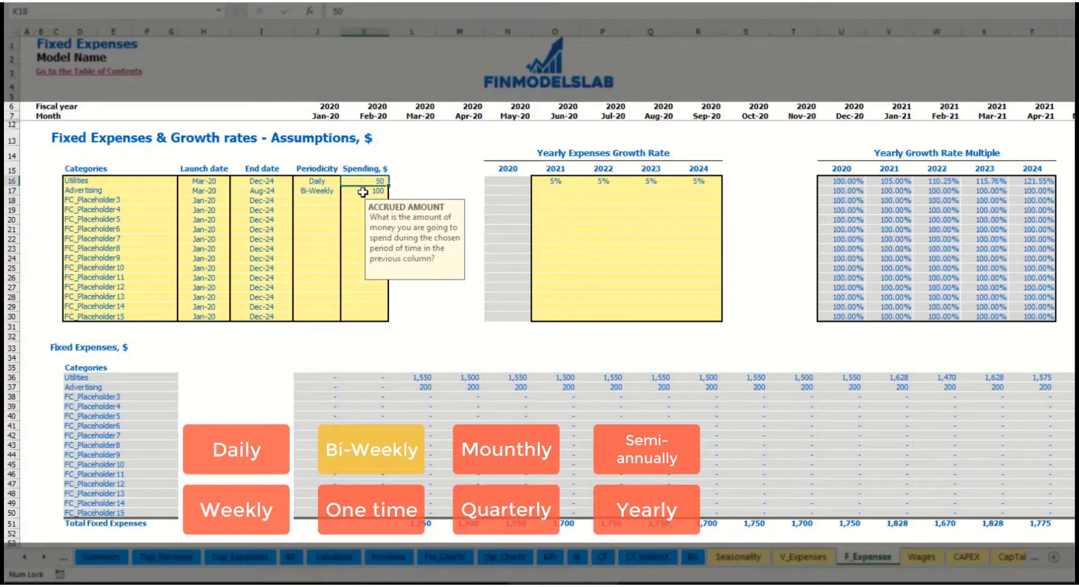
type("50")
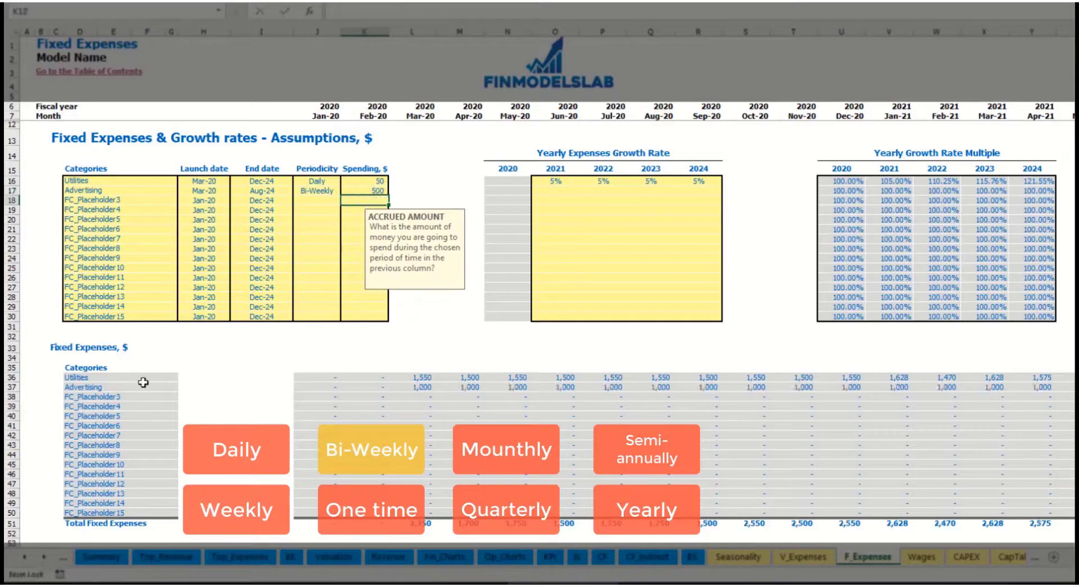
Set the Advertising launch date to Jul-20
left_click(209, 182)
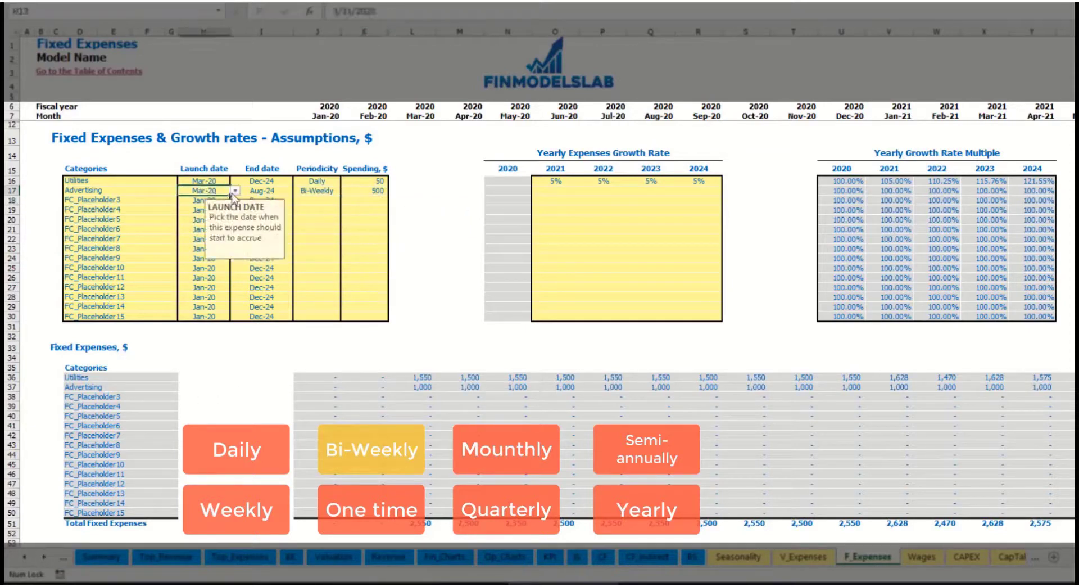
left_click(261, 191)
left_click(203, 191)
left_click(235, 191)
left_click(219, 236)
Examine the calculated monthly Advertising amounts from July 2020 onwards
left_click(621, 393)
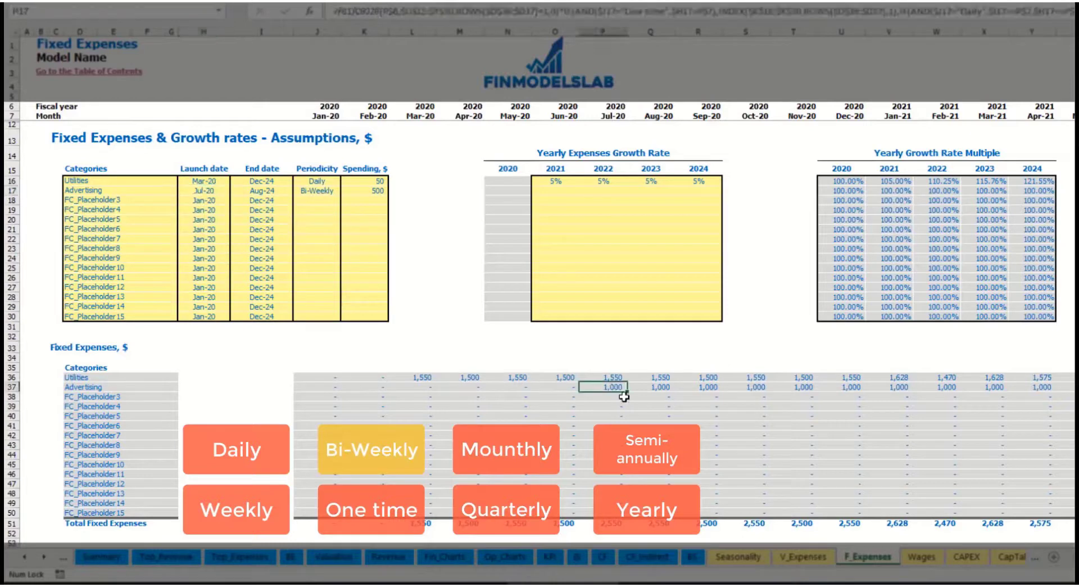
key("Right")
key("Right")
key("Right")
key("Right")
key("Right")
key("Right")
key("Right")
key("Right")
key("Right")
key("Right")
key("Right")
key("Right")
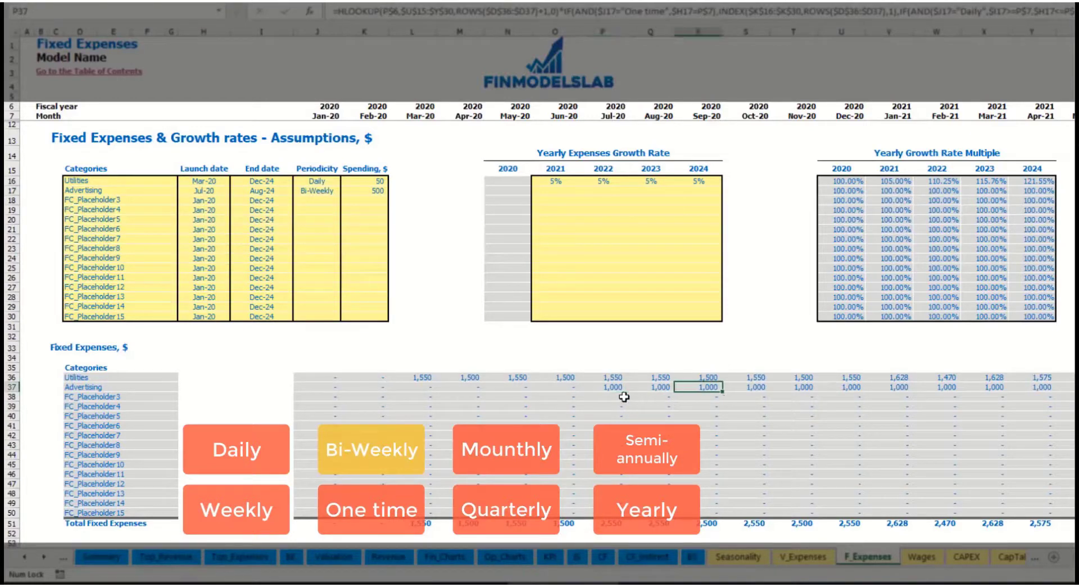
key("ctrl+Left")
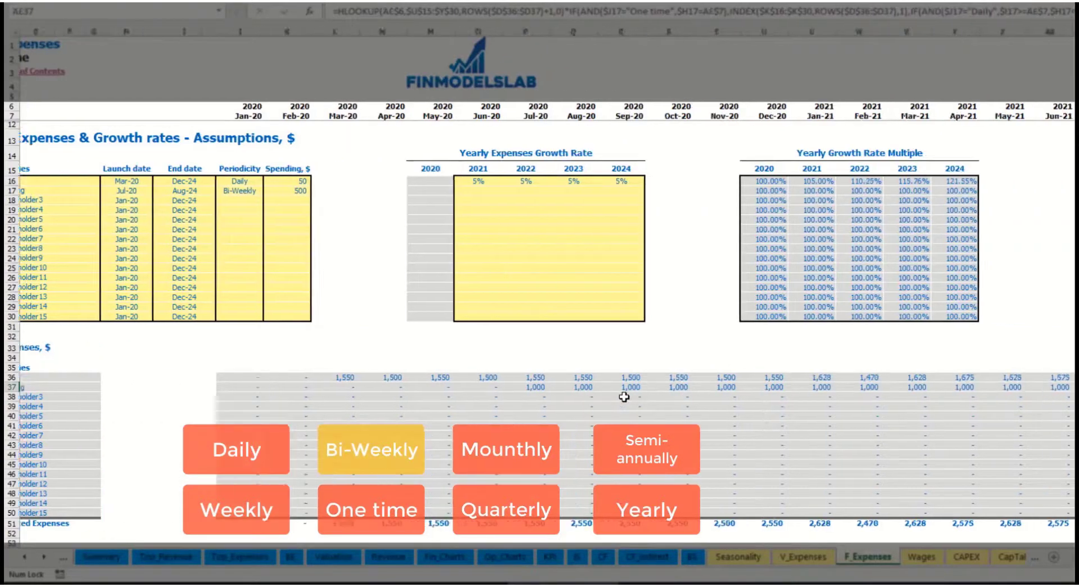
key("ctrl+Left")
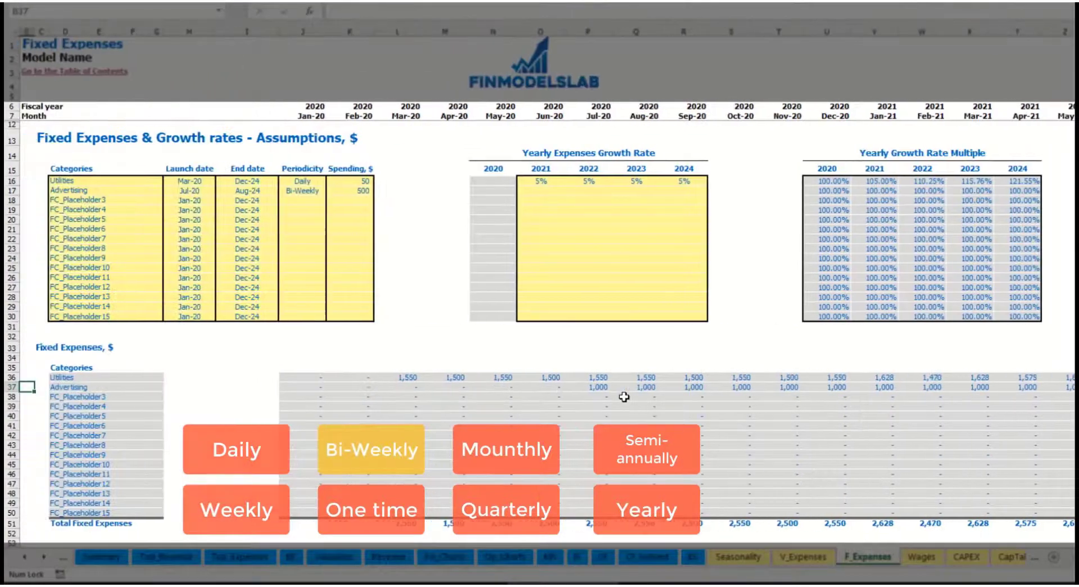
left_click(589, 387)
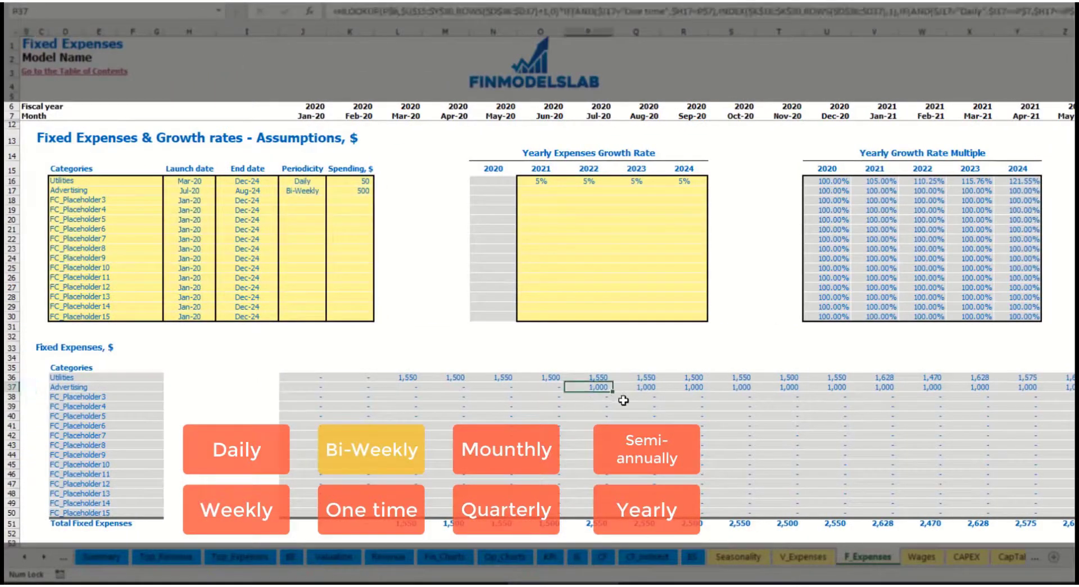
Set the Advertising yearly expenses growth rate to 3% for 2021 and copy it across 2022 to 2024
left_click(540, 191)
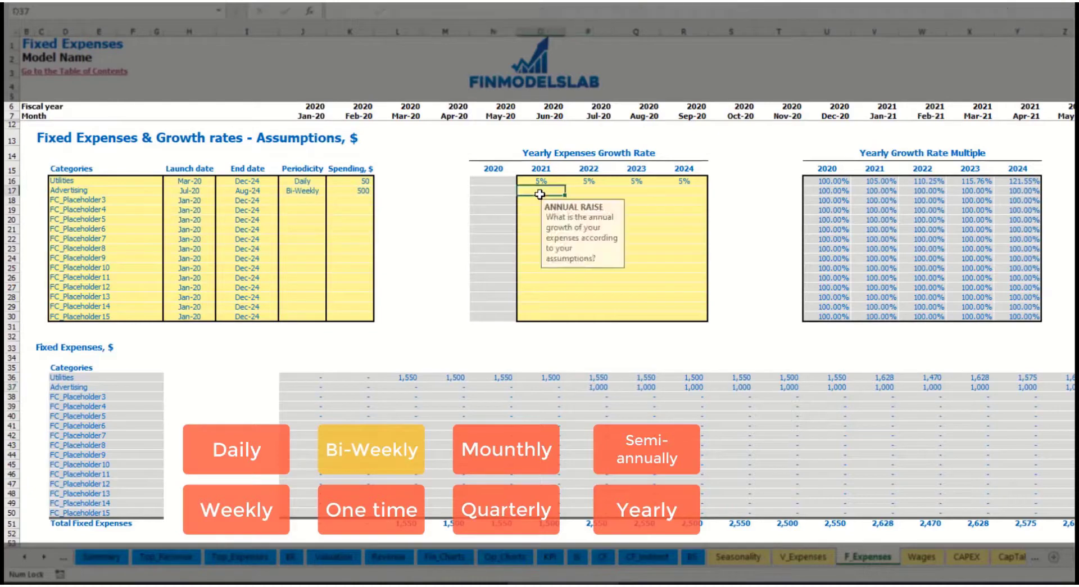
type("5")
key("ctrl+Return")
key("ctrl+c")
key("Right")
key("shift+Right")
key("shift+Right")
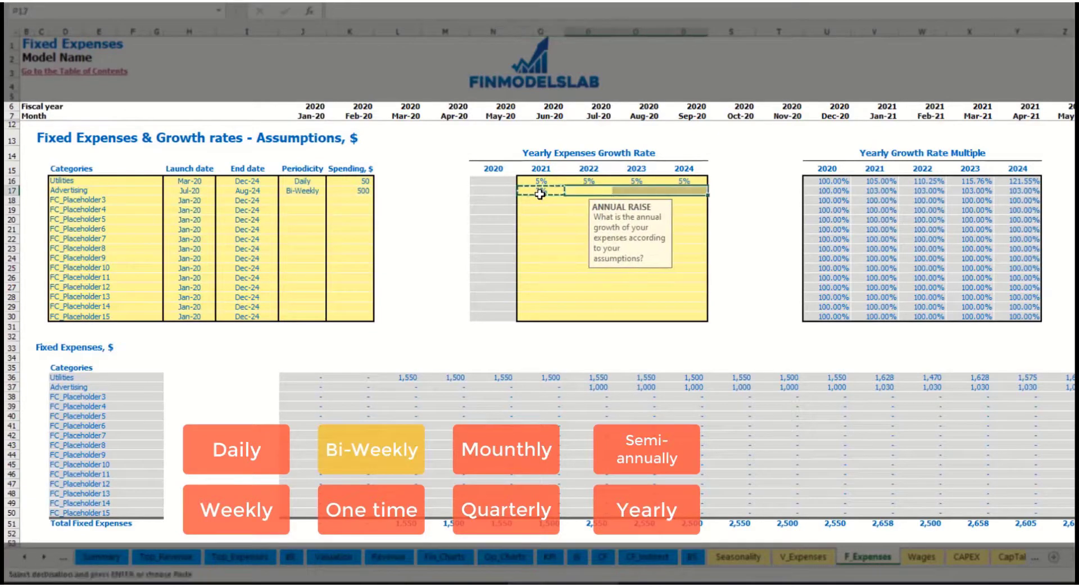
key("ctrl+v")
Examine how the growth rate changes the monthly Advertising amounts from January 2021 through 2024, and check the Advertising end date
left_click(1071, 396)
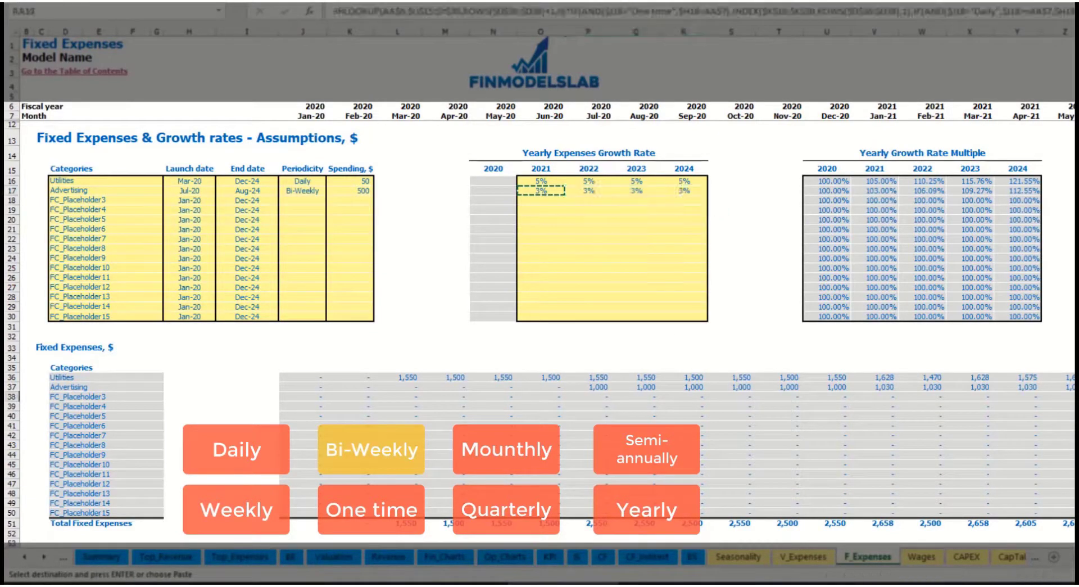
left_click(1034, 386)
left_click(905, 387)
left_click(864, 387)
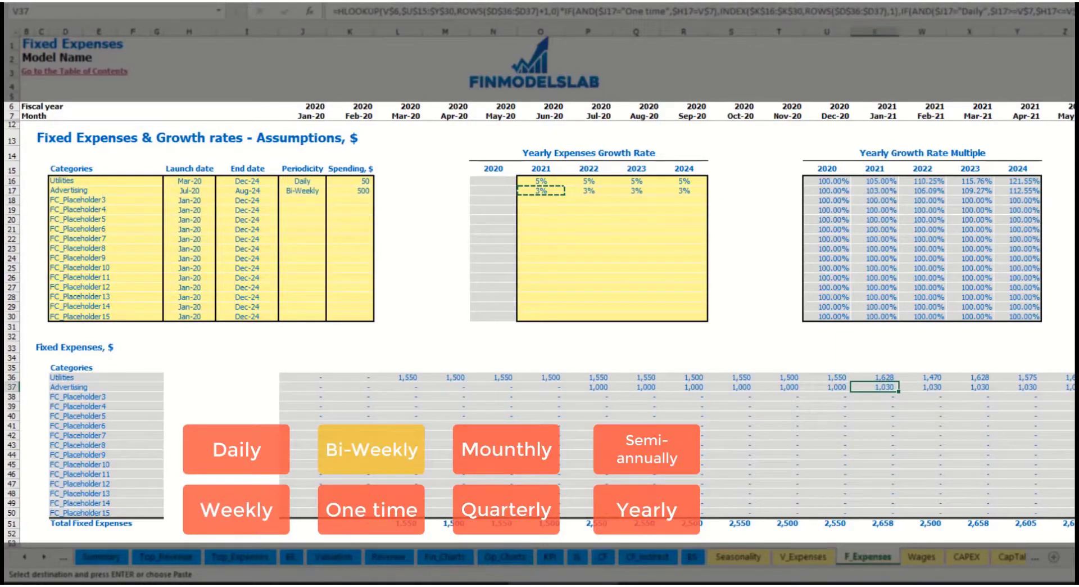
scroll(547, 277, "right", 10)
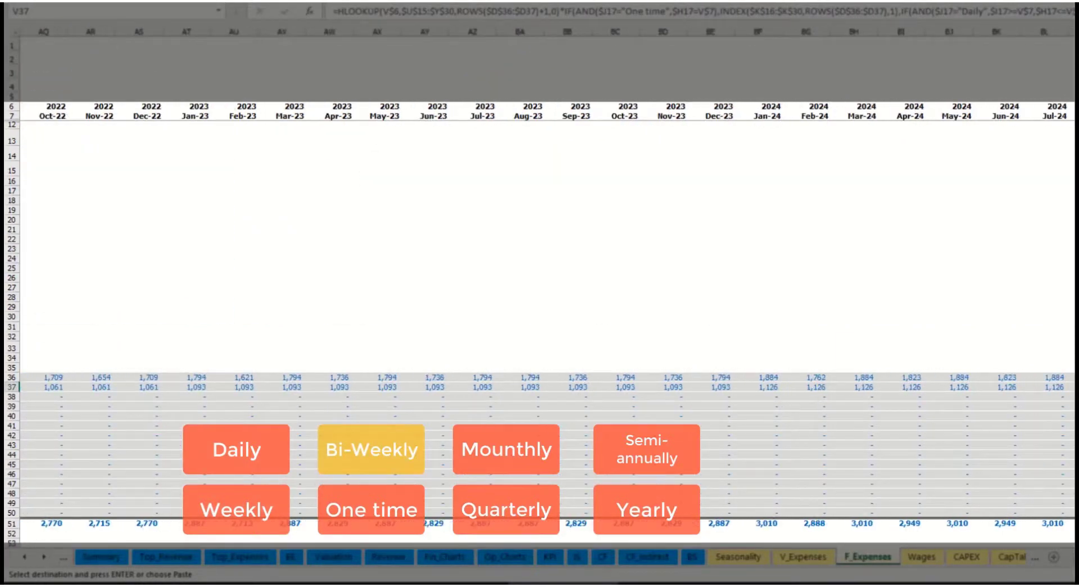
left_click(1071, 31)
scroll(540, 354, "left", 10)
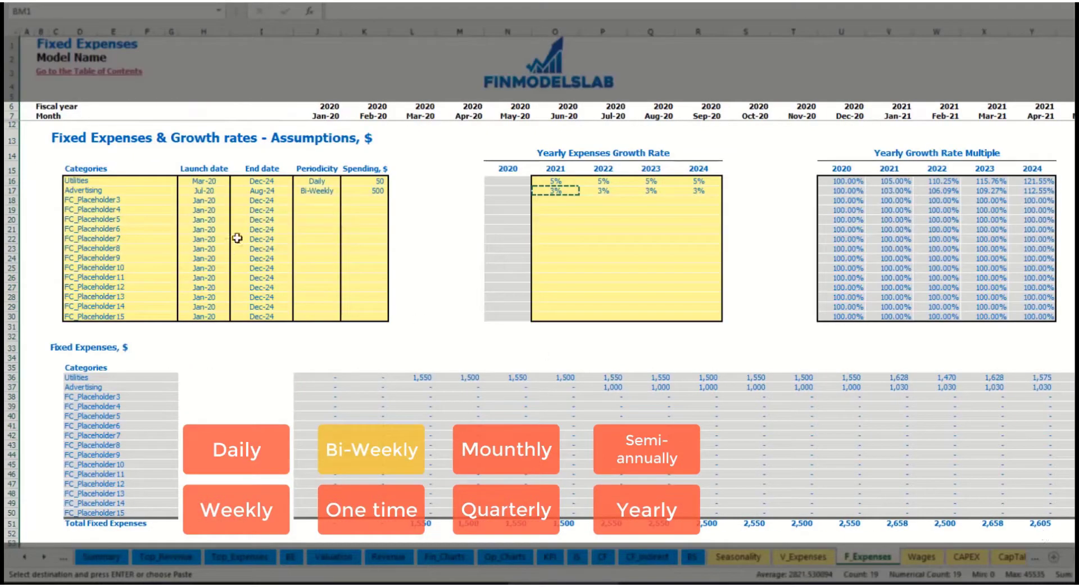
left_click(261, 190)
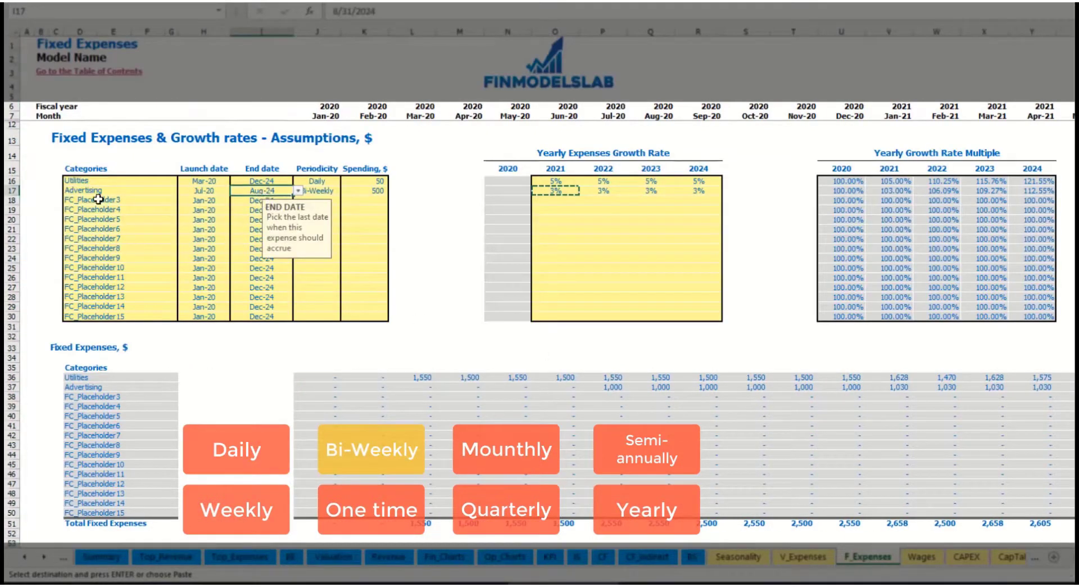
Name the third fixed expense category Office Setup
left_click(99, 199)
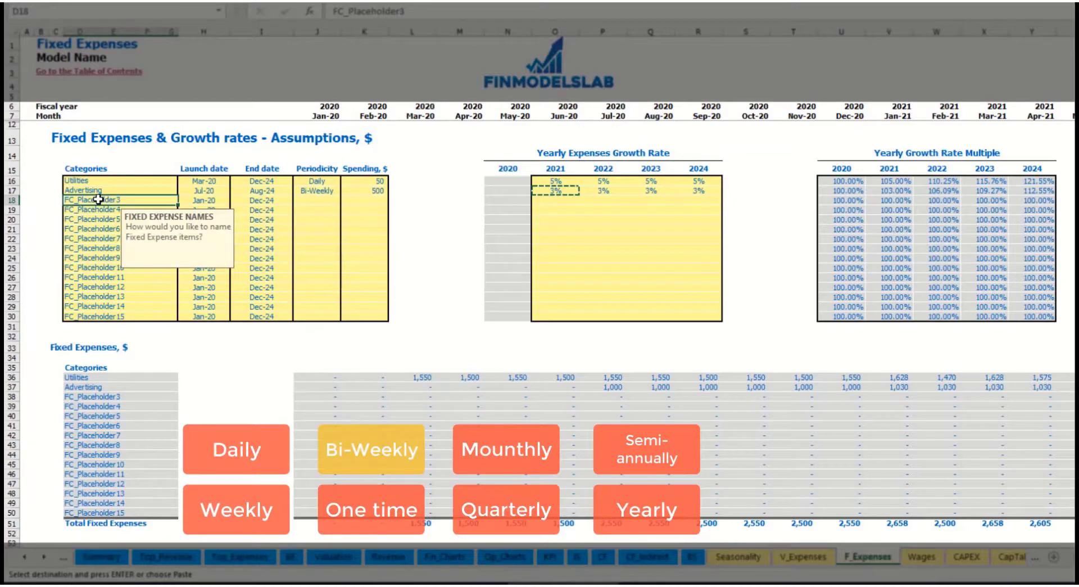
type("Set")
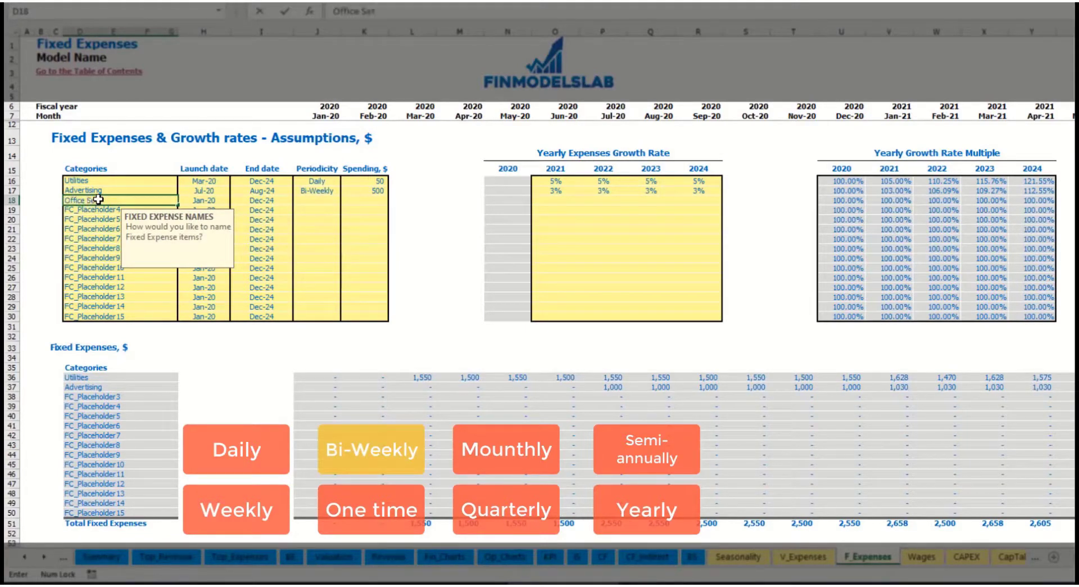
type("ffice Setup")
key("Return")
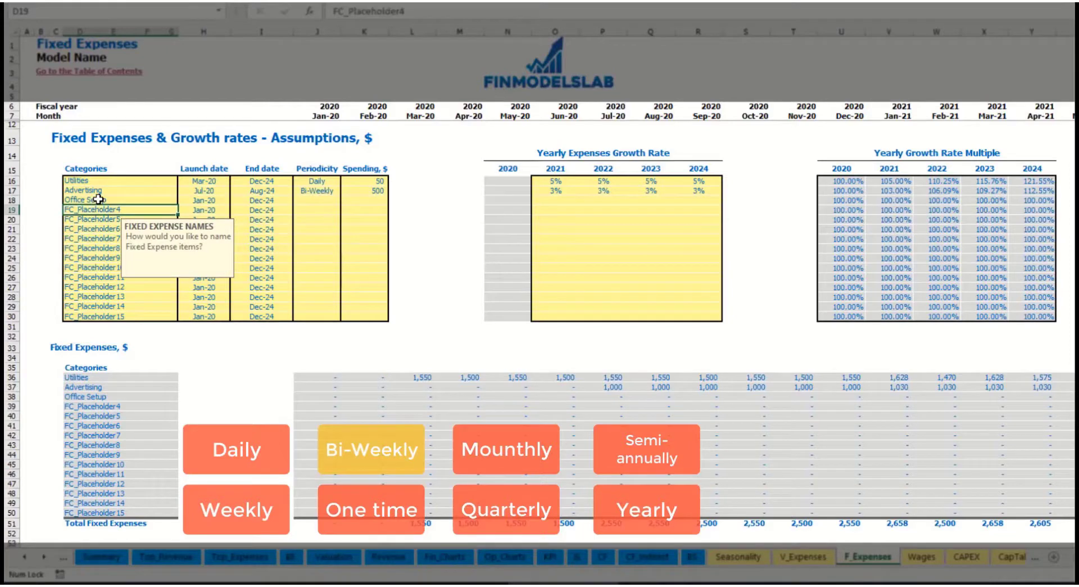
Set the Office Setup periodicity to One time and its launch date to Feb-20
left_click(319, 202)
left_click(345, 200)
left_click(358, 207)
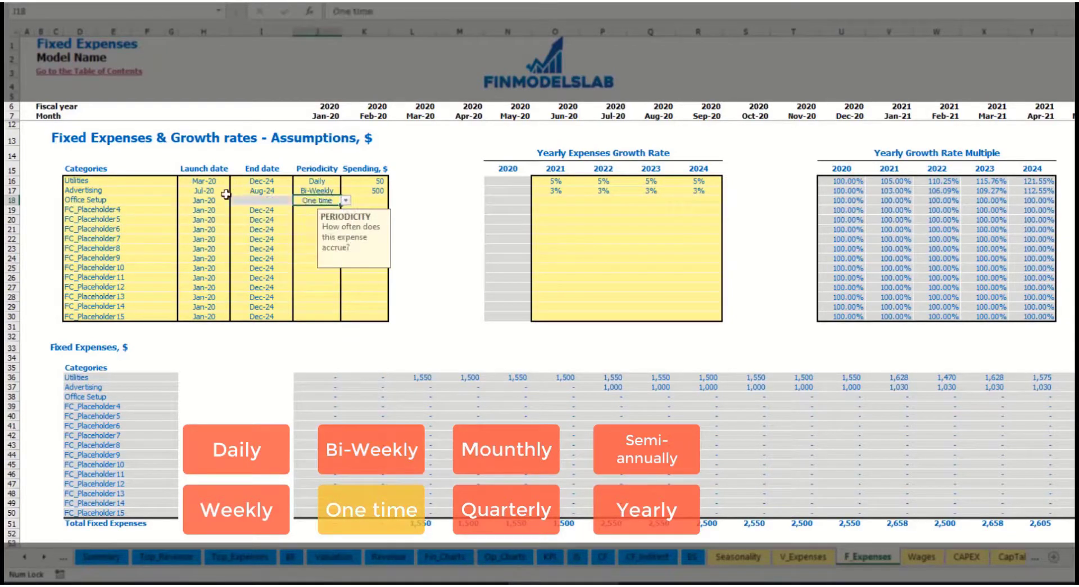
left_click(216, 201)
left_click(235, 200)
left_click(200, 219)
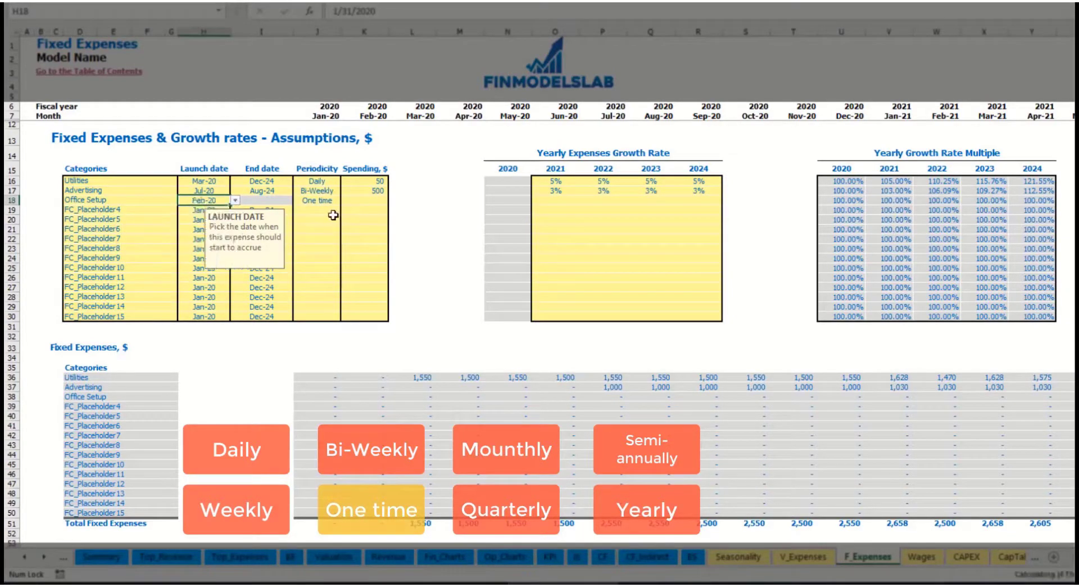
Set the Office Setup spending to 5000 and check its calculated amount for February 2020
left_click(357, 200)
type("5000")
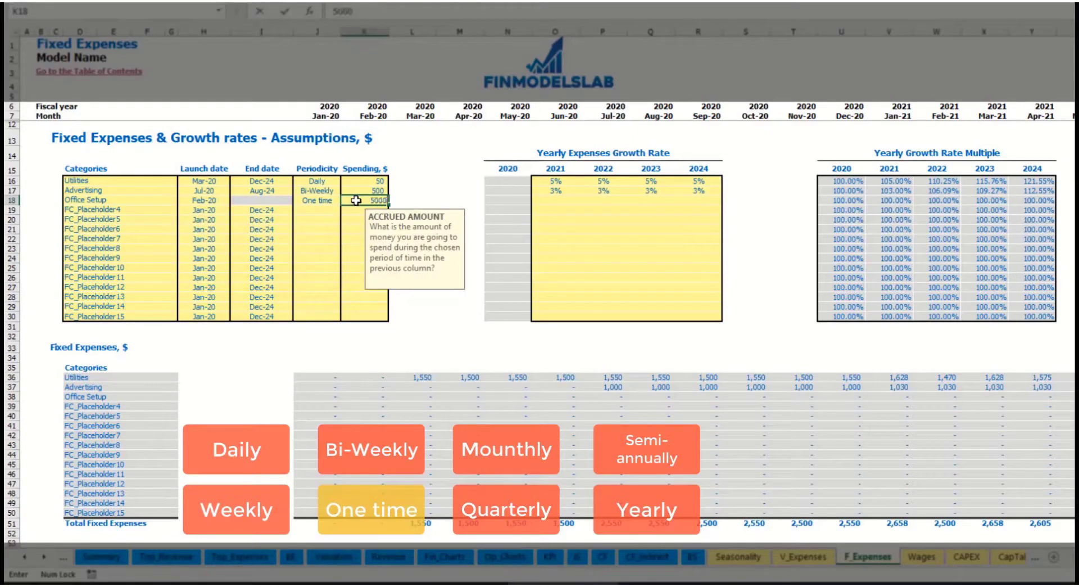
key("Return")
left_click_drag(556, 200, 697, 201)
left_click(381, 396)
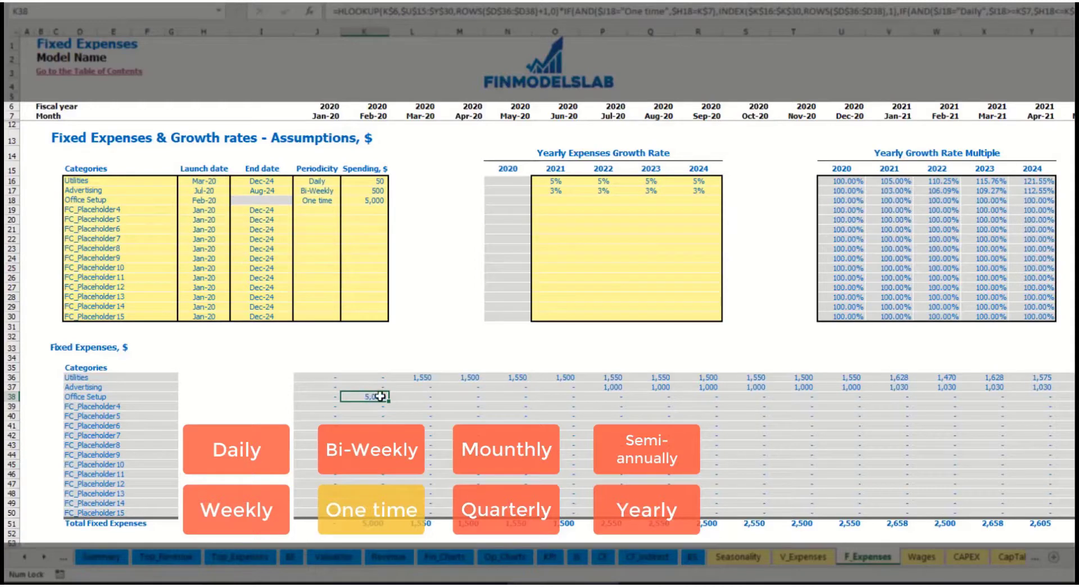
Name the fourth fixed expense category Insurance
left_click(151, 213)
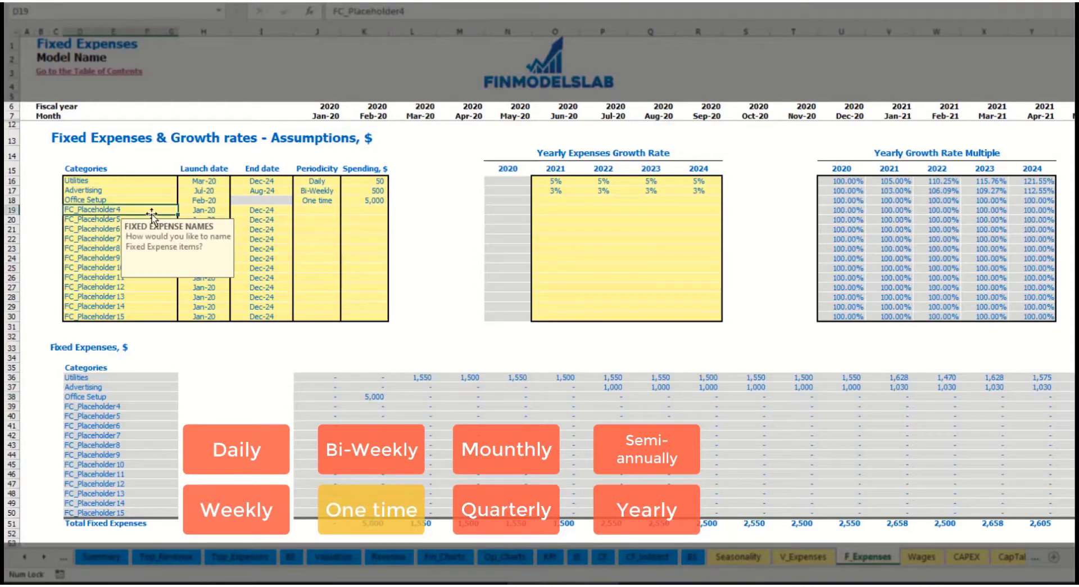
type("Insura")
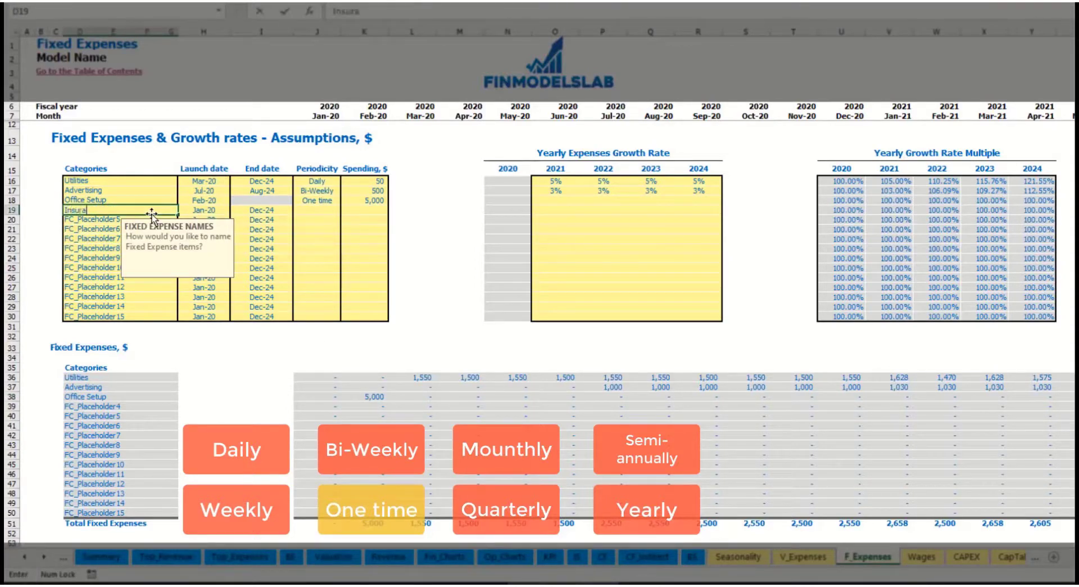
type("nce")
key("Return")
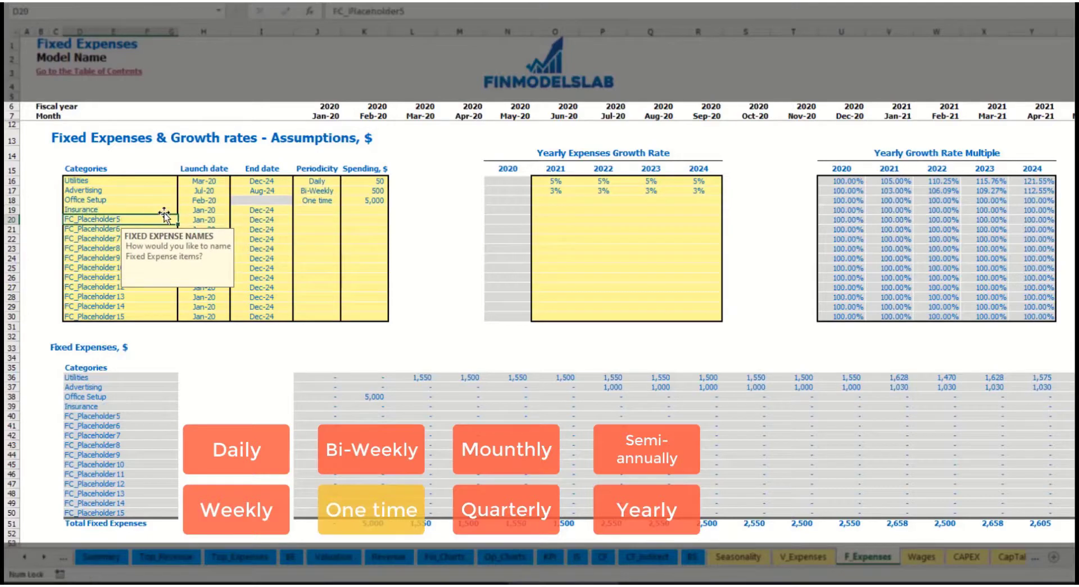
Check the Insurance launch and end dates, and set its periodicity to Monthly with spending of 1,000
left_click(205, 211)
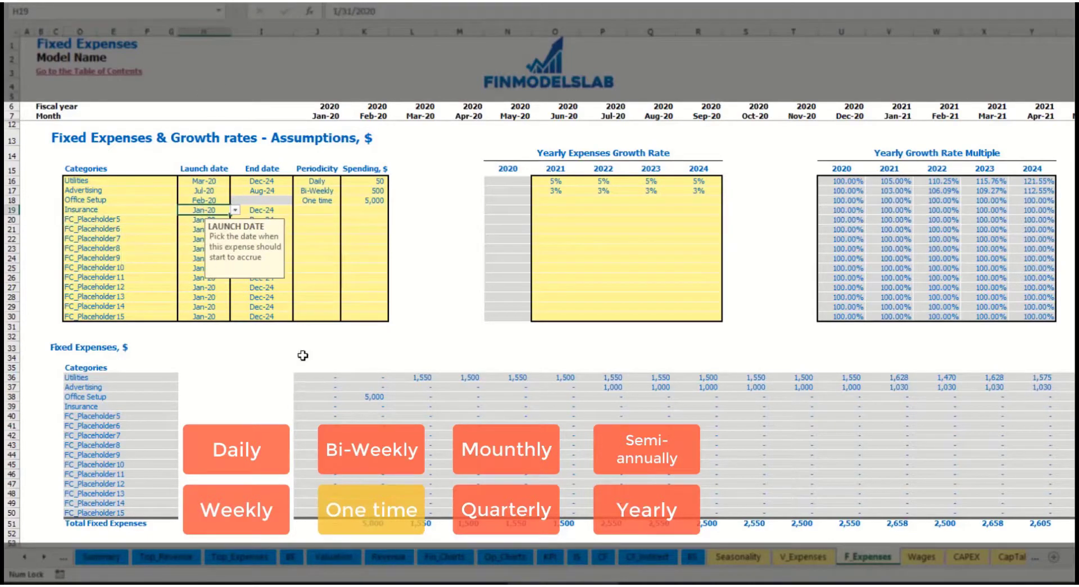
left_click(275, 211)
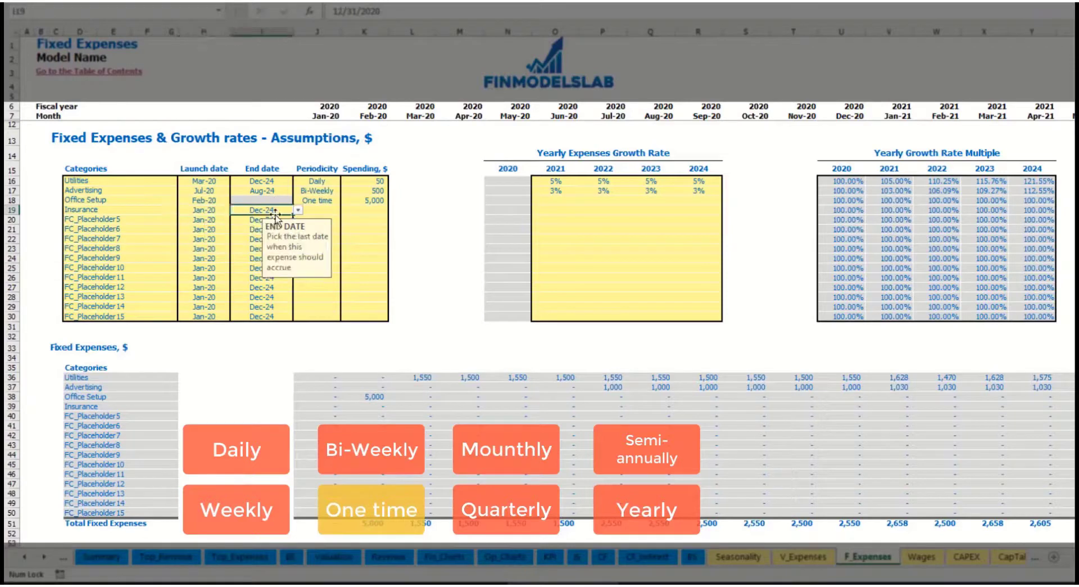
left_click(328, 211)
left_click(345, 209)
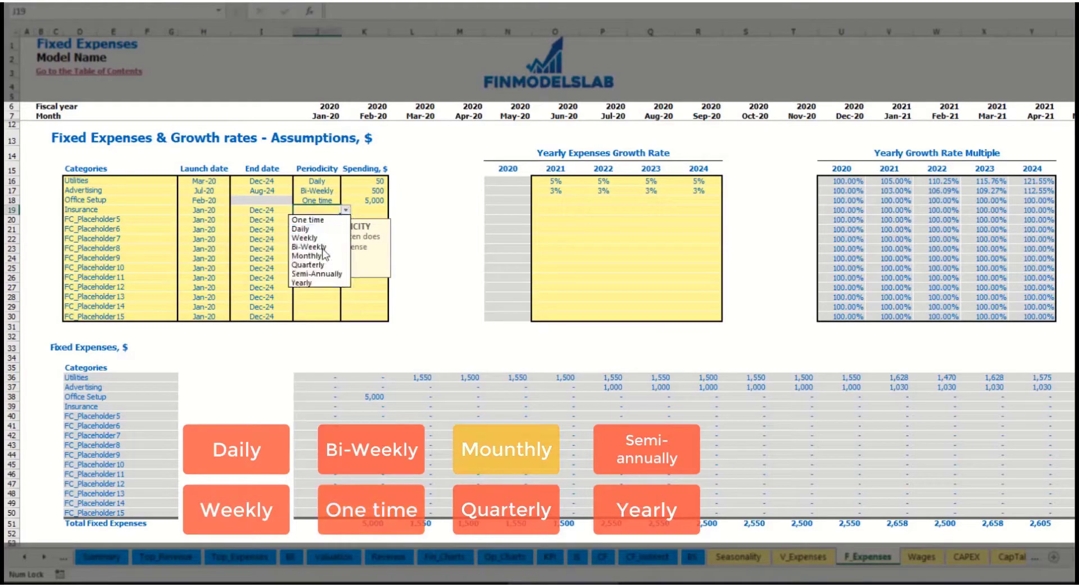
left_click(306, 256)
left_click(371, 210)
type("1,0")
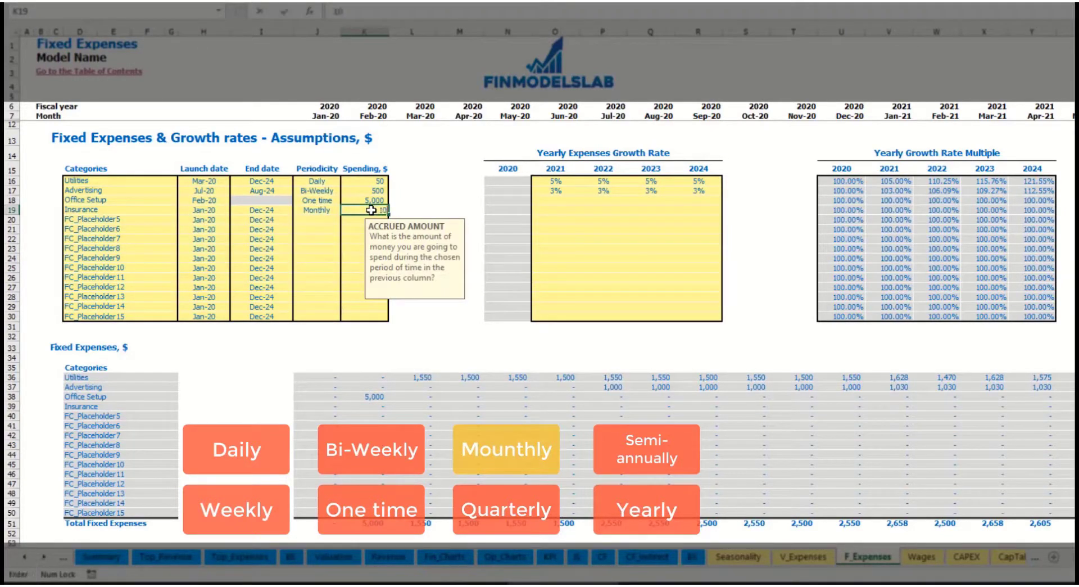
type("00")
key("Return")
Set the Insurance yearly growth rates to 5% for 2021, 3% for 2022, 2% for 2023 and 1% for 2024
left_click(556, 212)
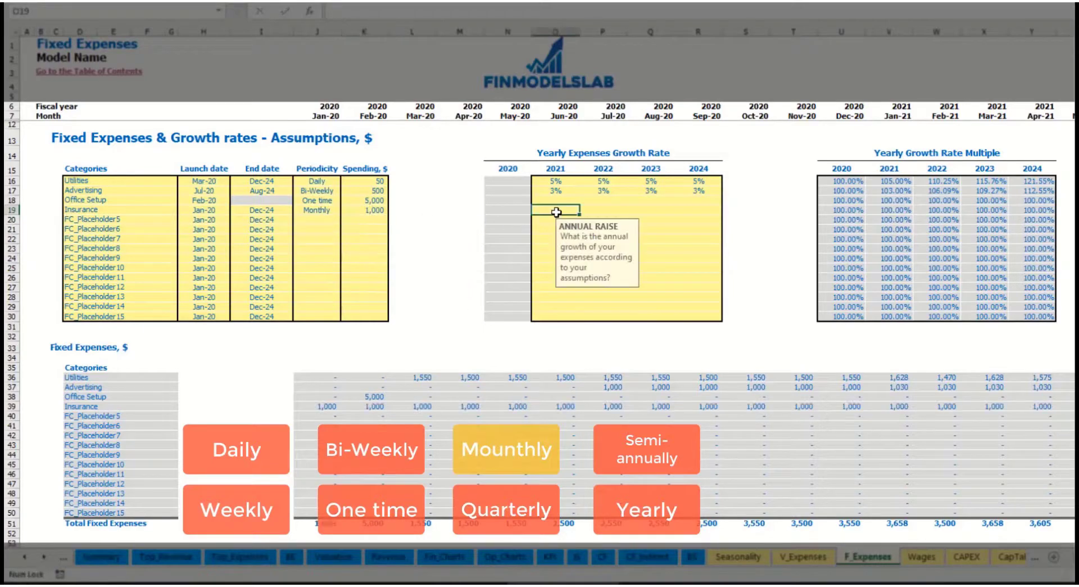
type("5")
key("ctrl+Return")
key("Right")
type("3")
key("Right")
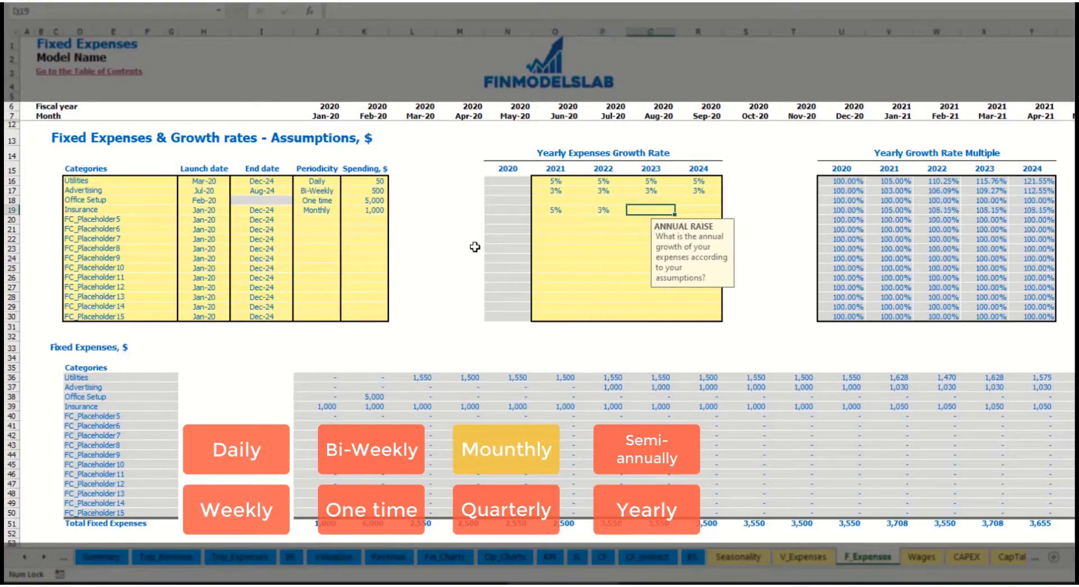
type("2")
key("Right")
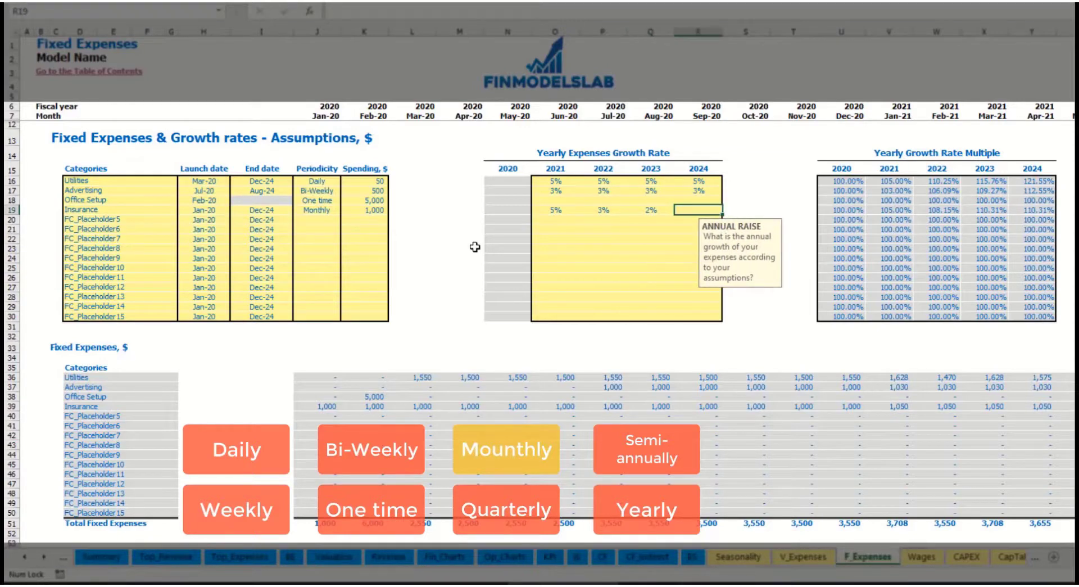
type("1")
key("Return")
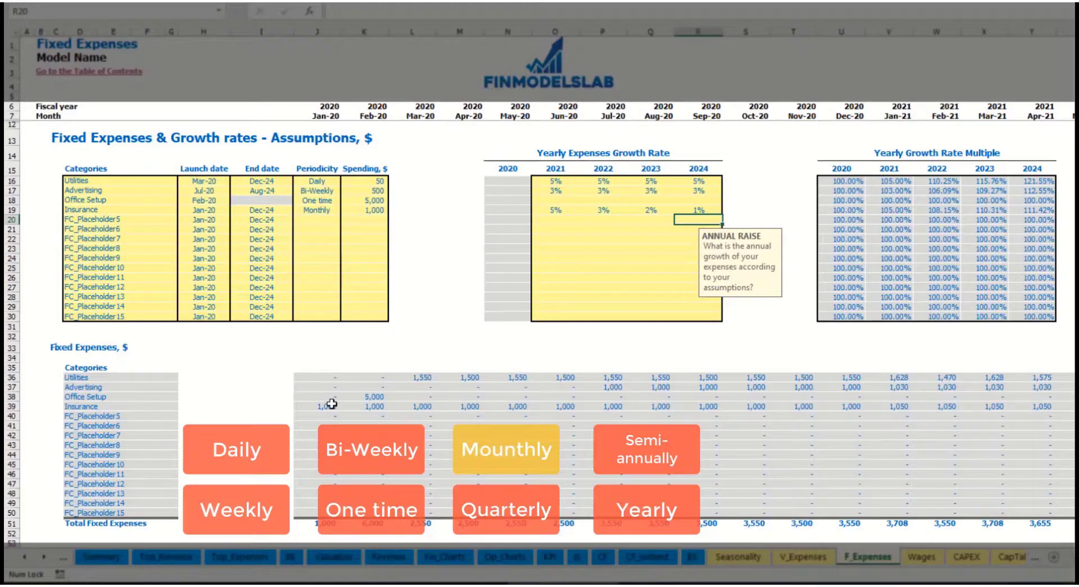
Examine the monthly Insurance amounts across 2020 and how the growth rate changes them from January 2021
left_click_drag(331, 407, 874, 407)
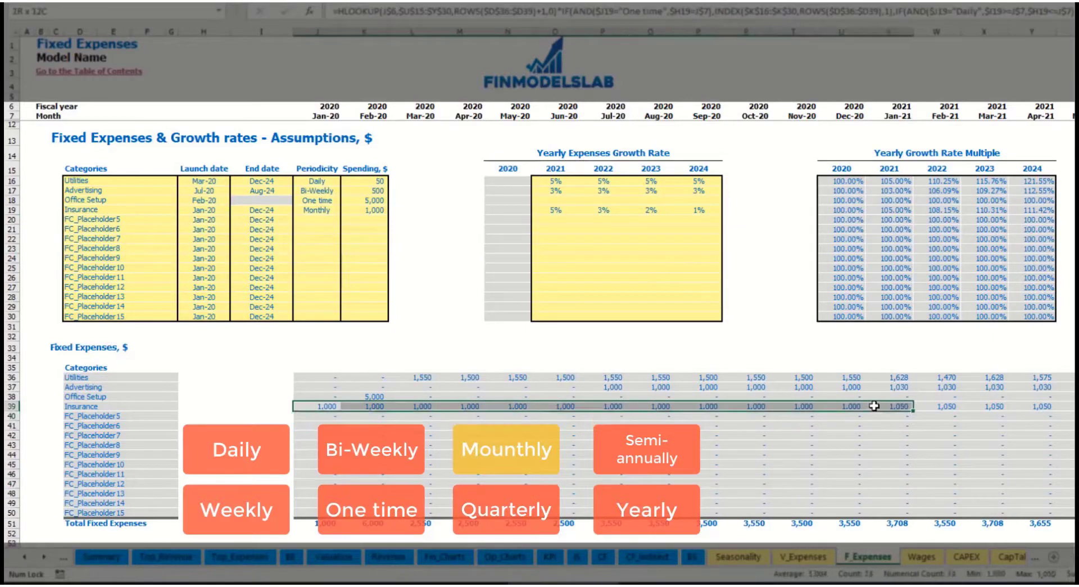
left_click(875, 407)
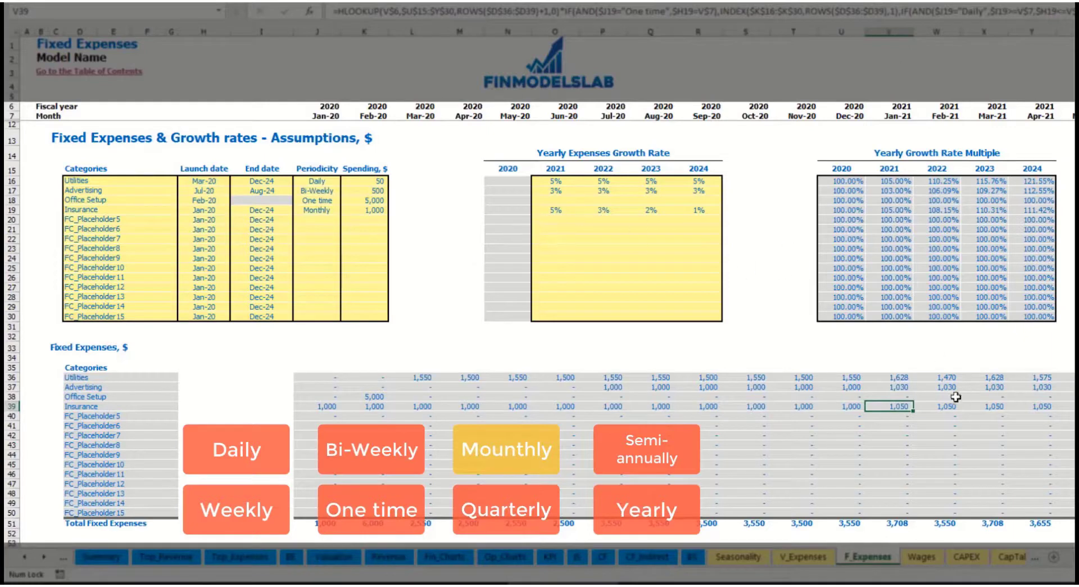
scroll(549, 281, "right", 5)
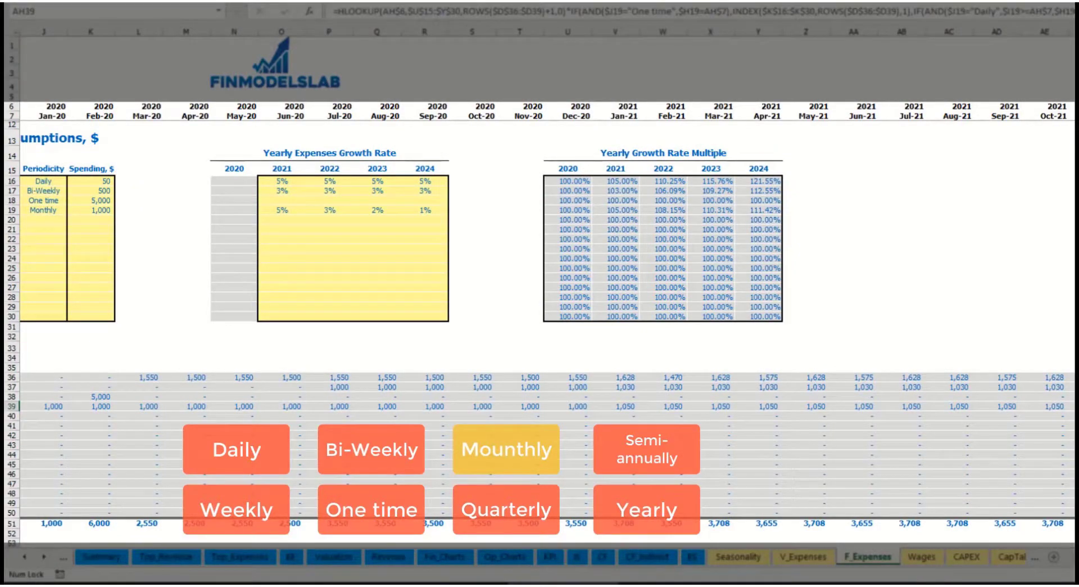
scroll(479, 348, "left", 5)
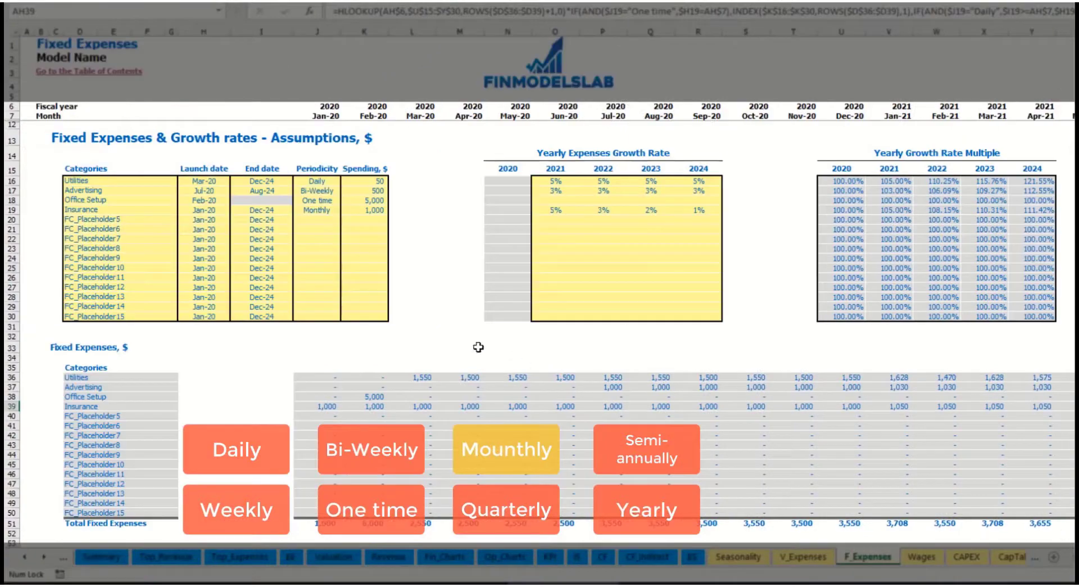
Switch the Insurance periodicity to Quarterly and check the calculated amounts for January and April 2020
left_click(329, 211)
left_click(346, 209)
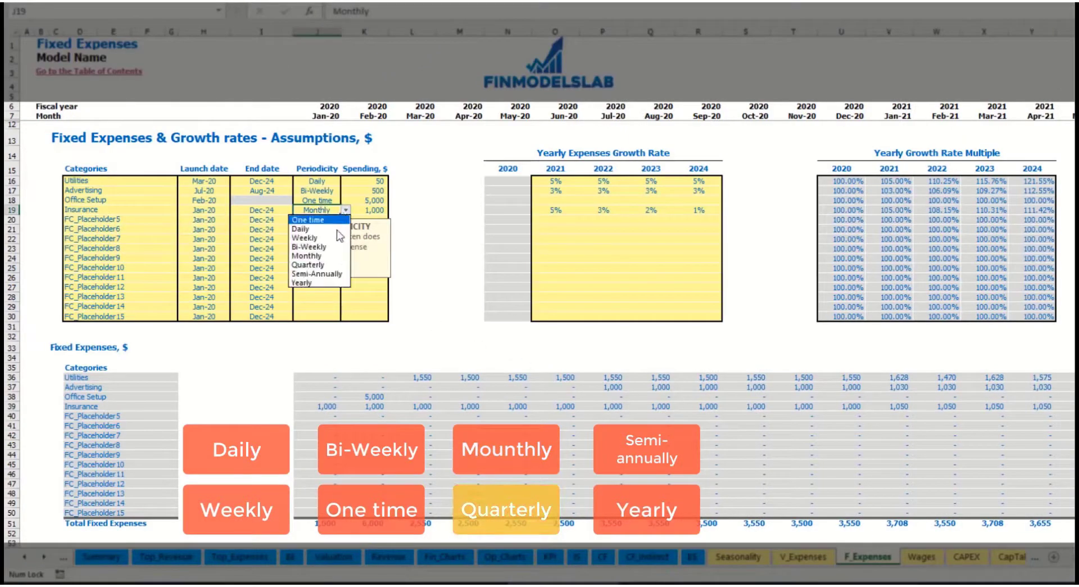
left_click(344, 268)
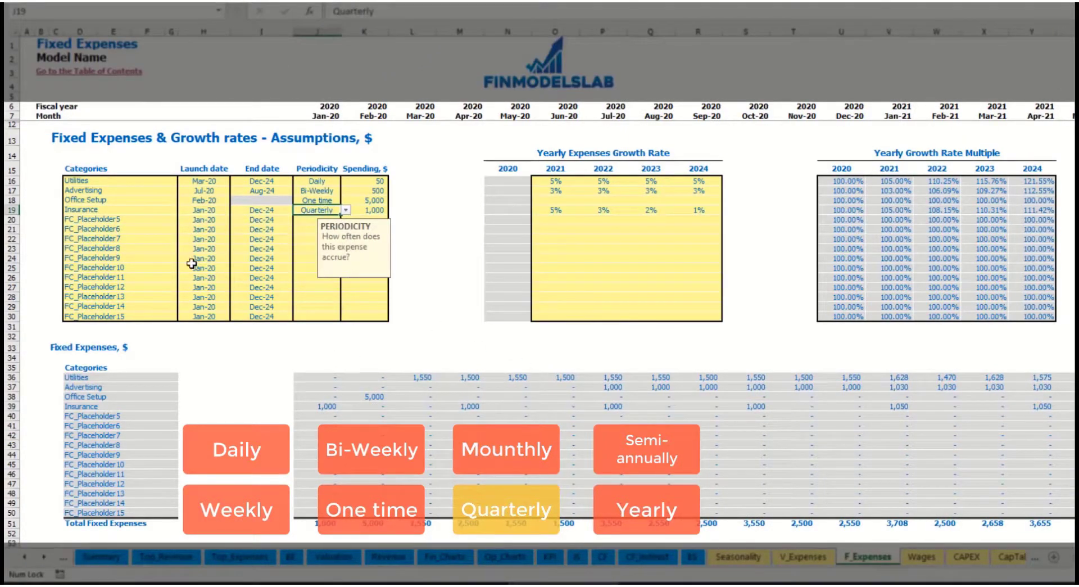
left_click(315, 406)
left_click(466, 404)
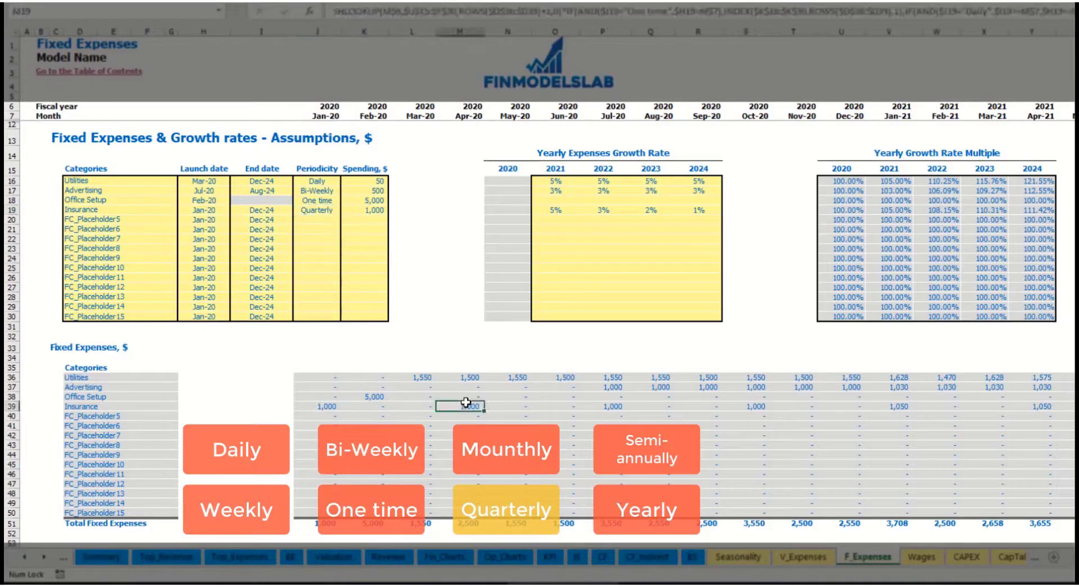
Set the Insurance launch date to Feb-20 and check its amounts for February, May and August 2020
left_click(219, 208)
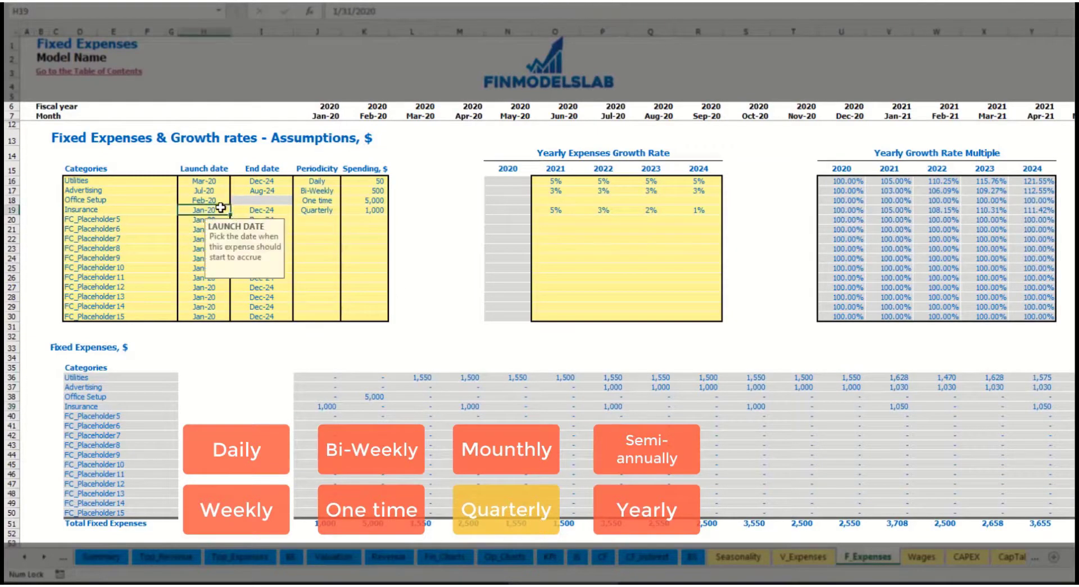
left_click(233, 211)
left_click(200, 224)
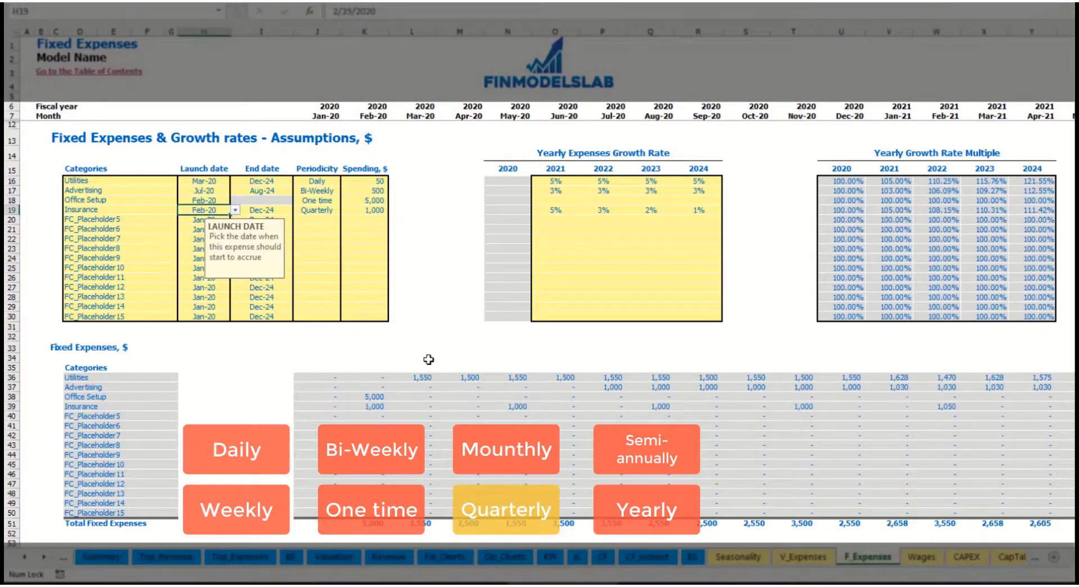
left_click(377, 404)
left_click(514, 405)
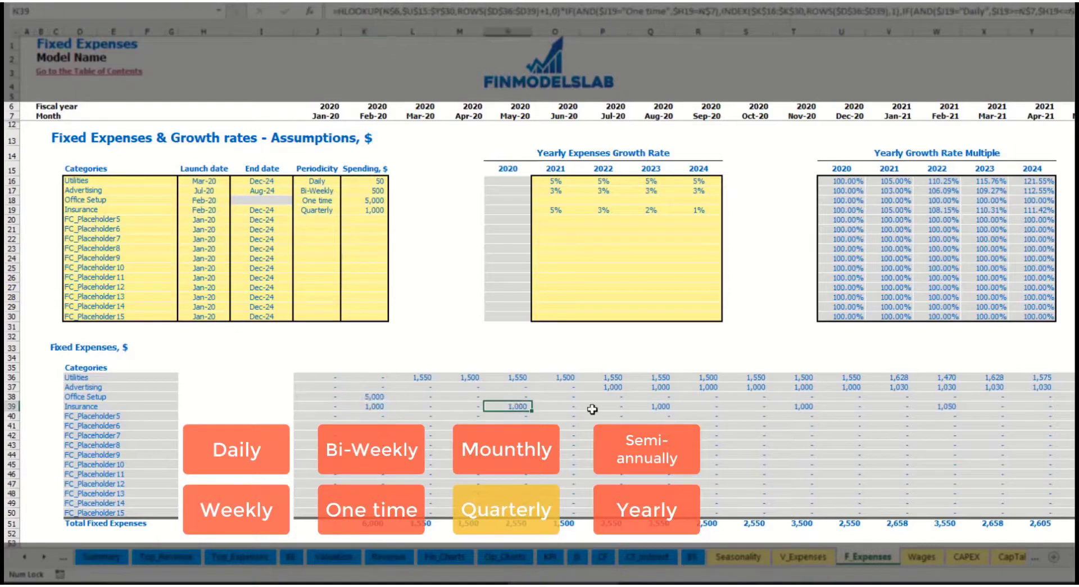
left_click(666, 401)
left_click(365, 405)
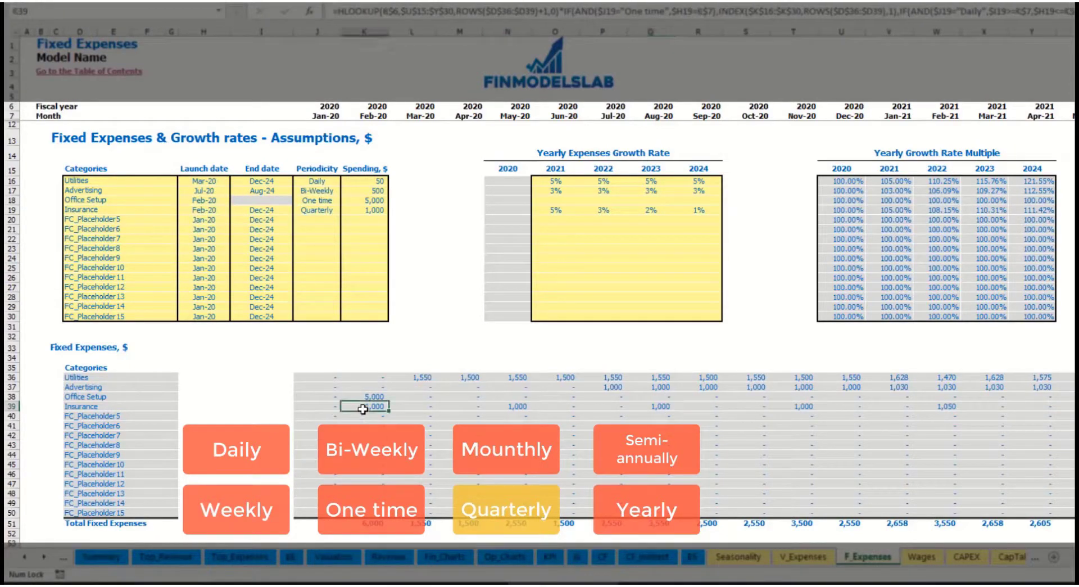
left_click(520, 406)
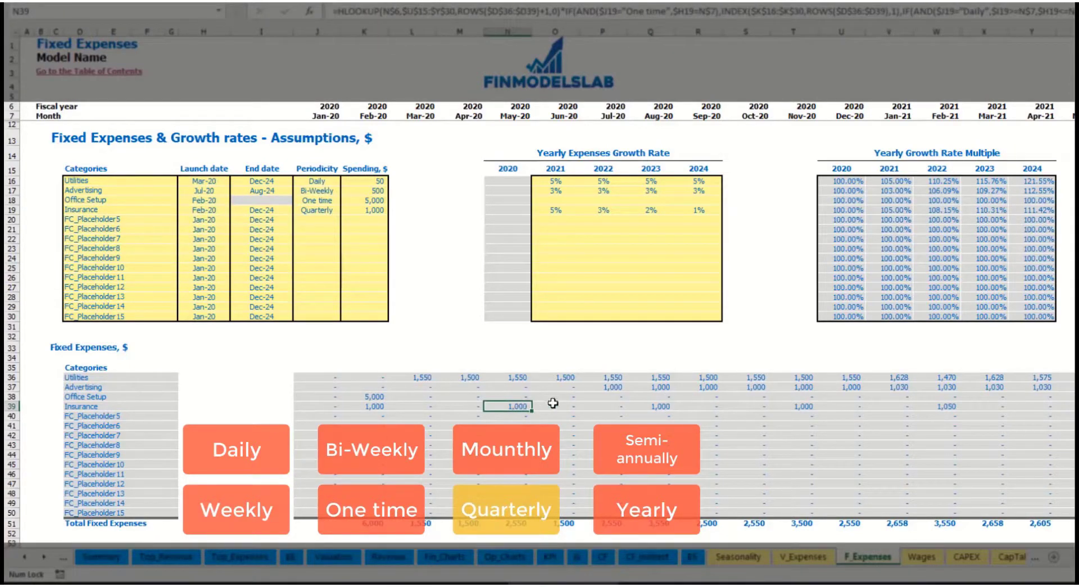
Switch the Insurance periodicity to Semi-Annually and check the amounts from February 2020 to February 2021
left_click(336, 211)
left_click(345, 210)
left_click(335, 273)
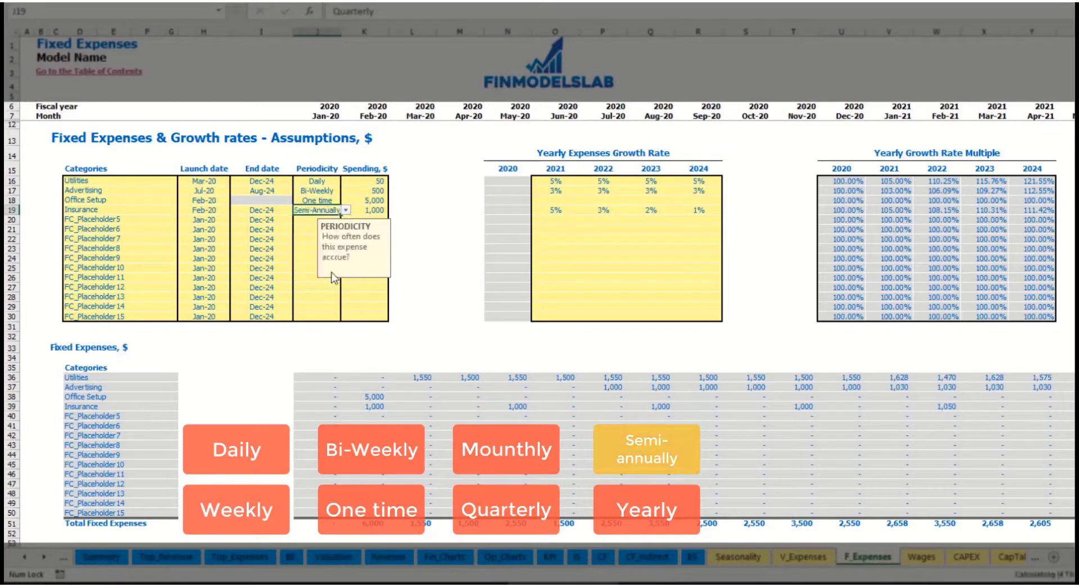
left_click_drag(371, 405, 906, 408)
left_click(937, 416)
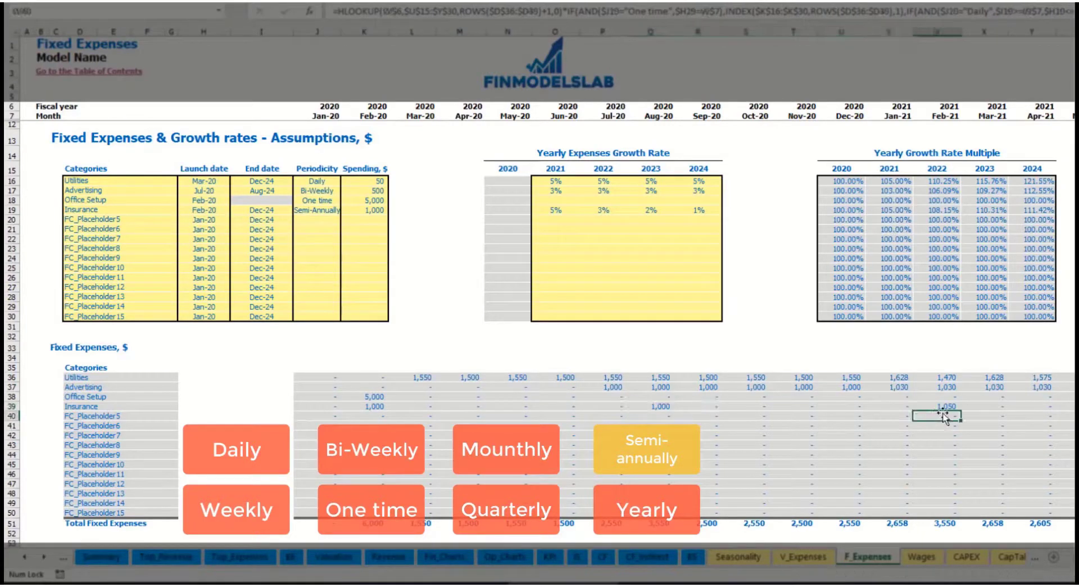
Set the Insurance periodicity to Yearly and check its calculated amounts along with its launch and end dates
left_click(328, 210)
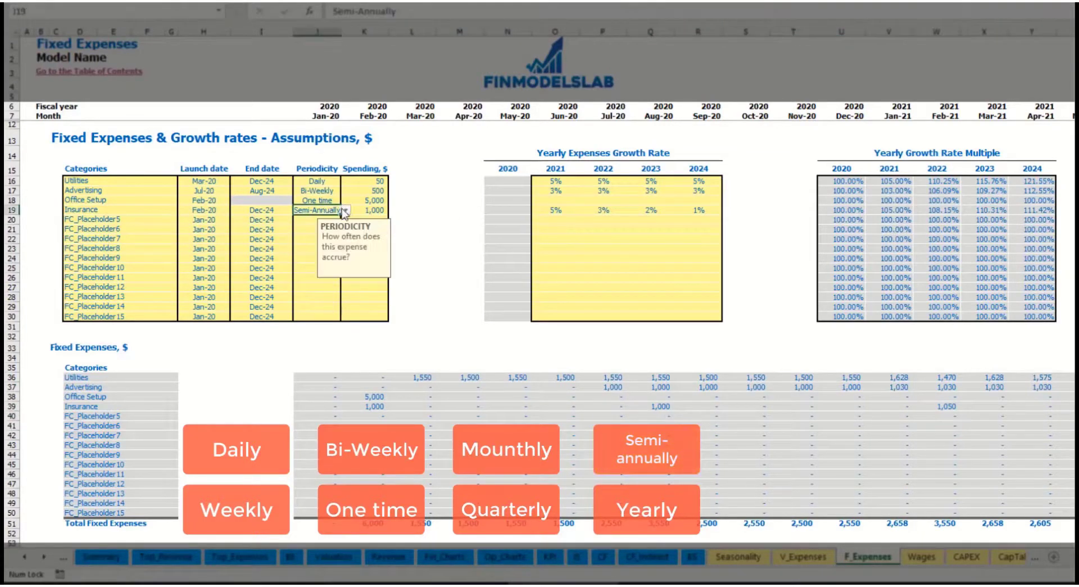
left_click(345, 210)
left_click(309, 283)
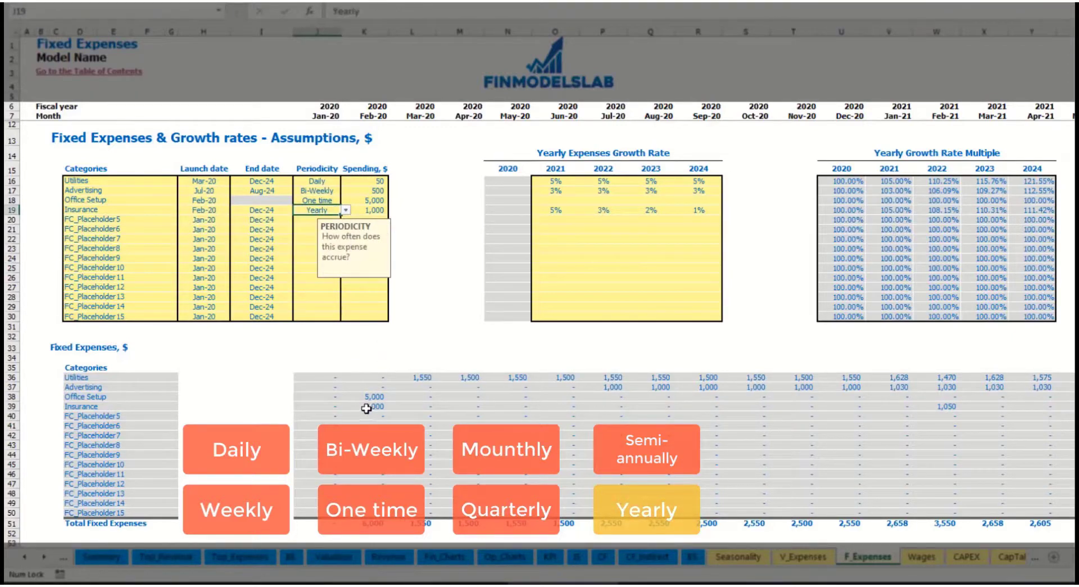
left_click_drag(366, 409, 1071, 408)
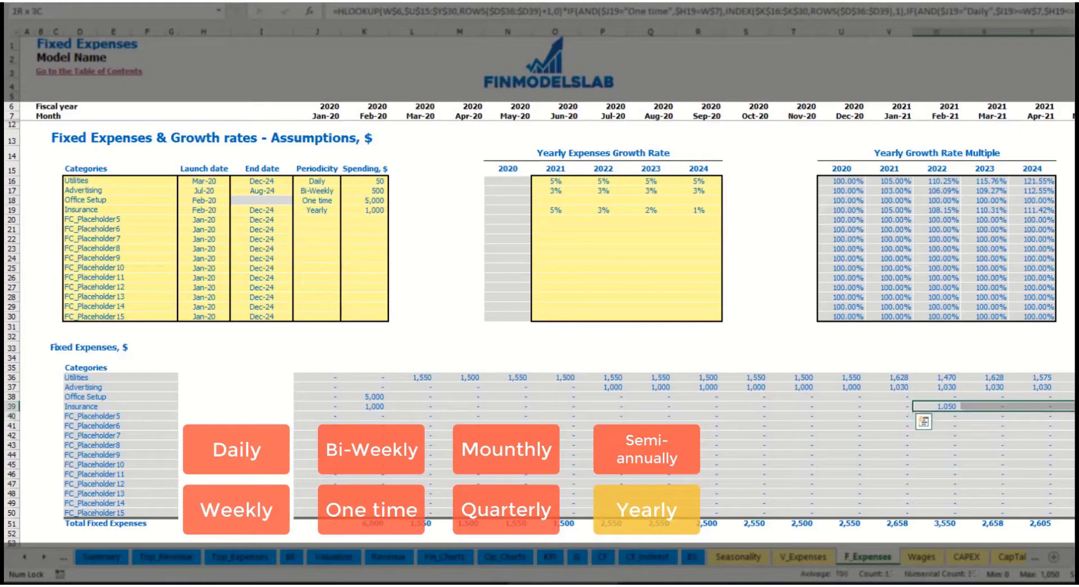
left_click(212, 210)
left_click(261, 208)
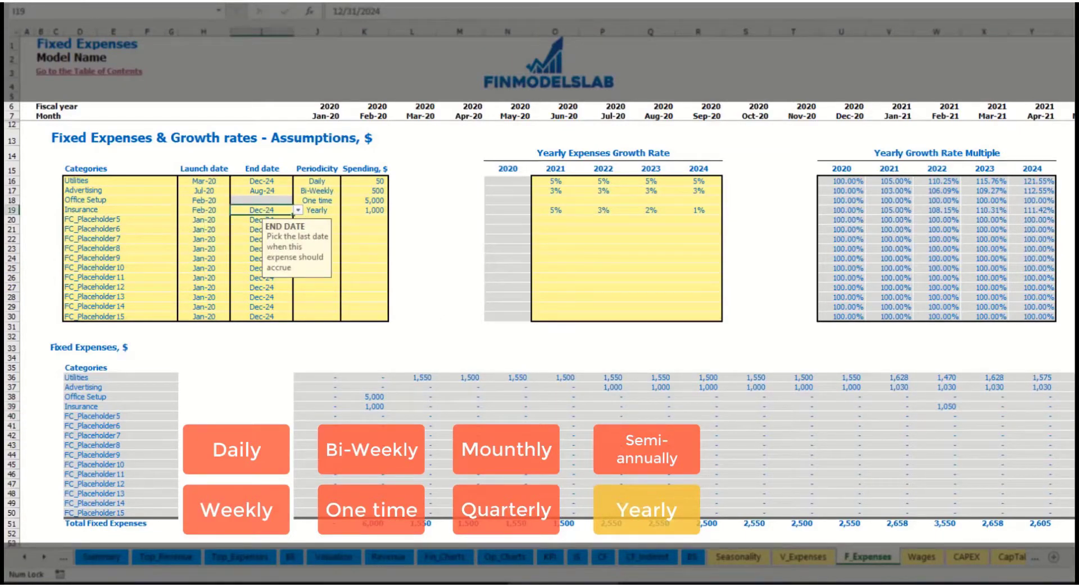
left_click(754, 316)
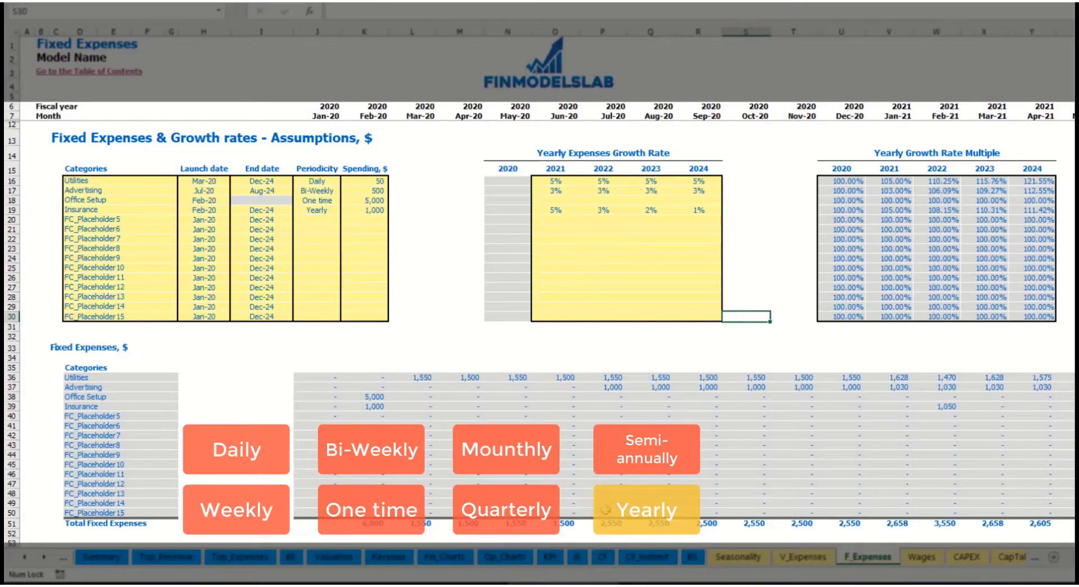
Review the monthly fixed expense calculations and expand the Total Fixed Expenses breakdown on the income statement sheet
left_click(315, 377)
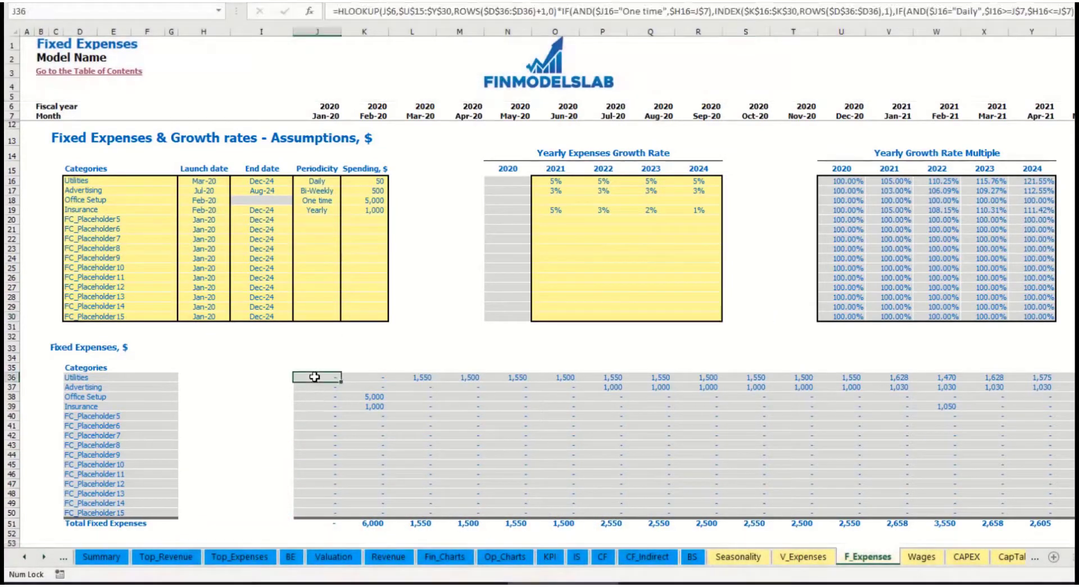
left_click_drag(315, 376, 989, 512)
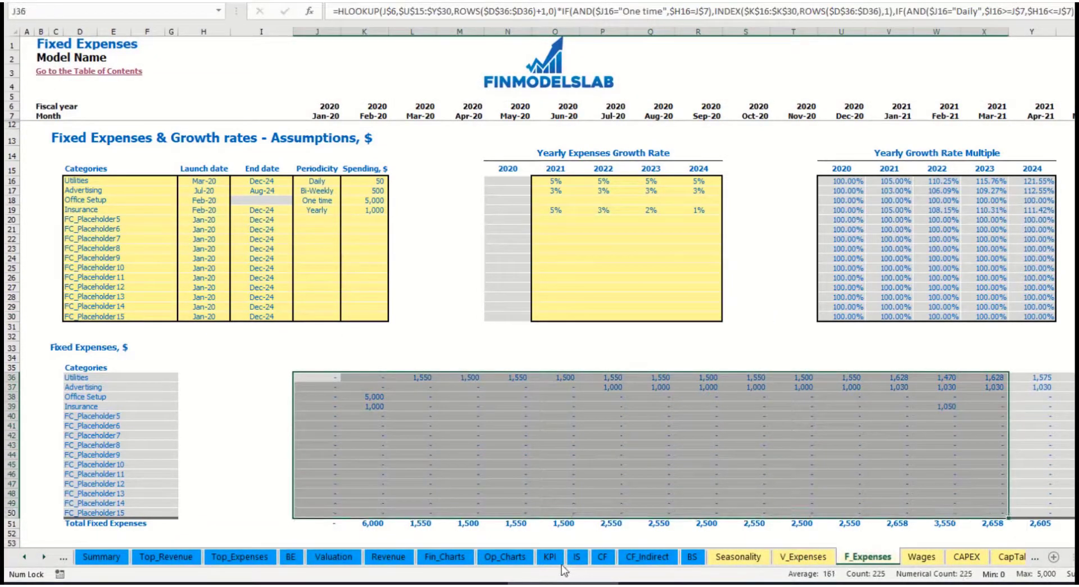
left_click(575, 557)
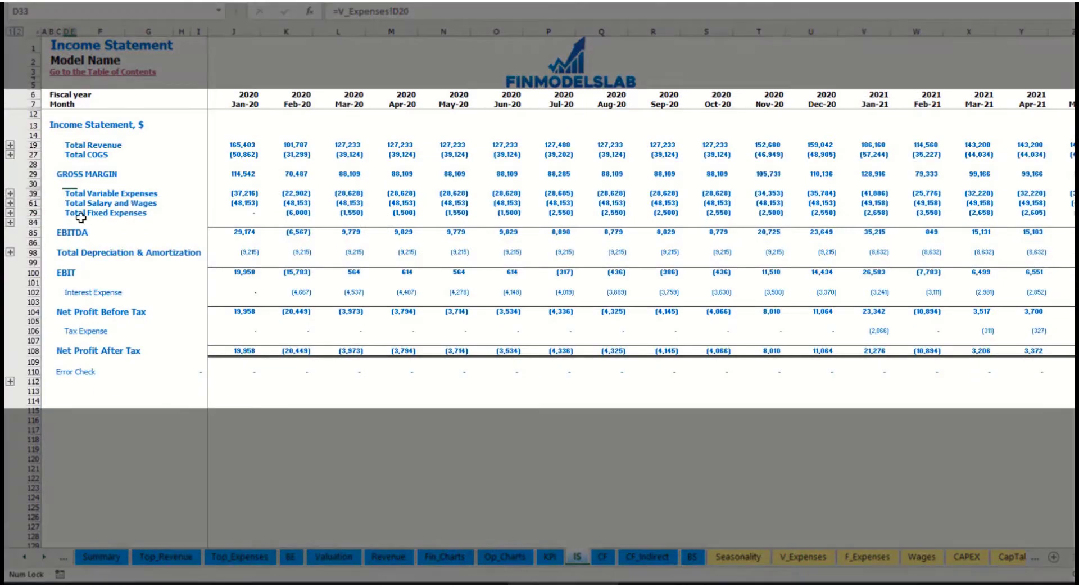
left_click(66, 213)
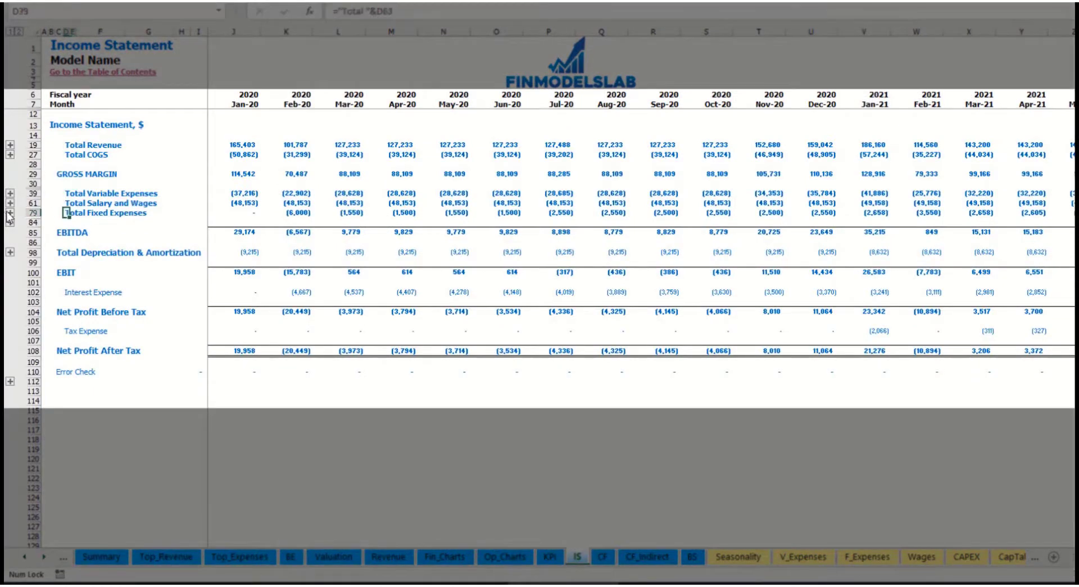
left_click(10, 213)
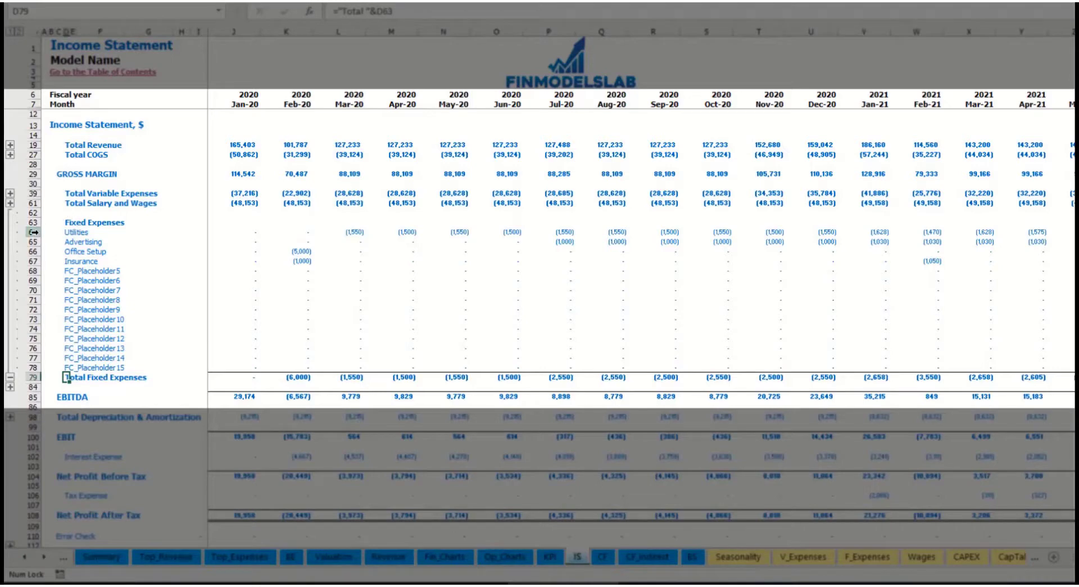
Review the individual fixed expense lines, from Utilities to the placeholders, on the income statement
left_click_drag(35, 232, 37, 247)
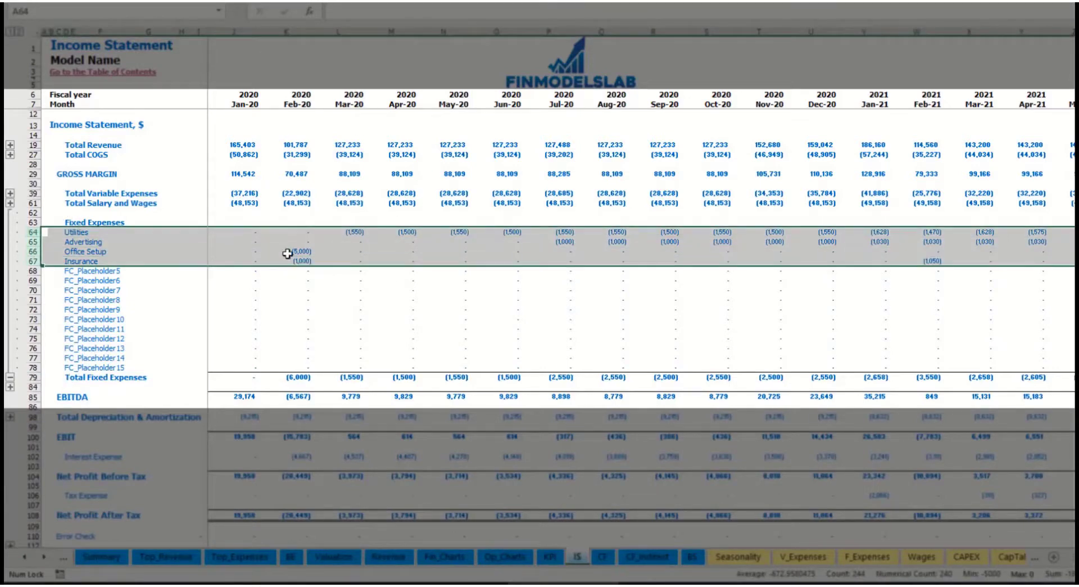
left_click(70, 230)
left_click_drag(70, 230, 75, 369)
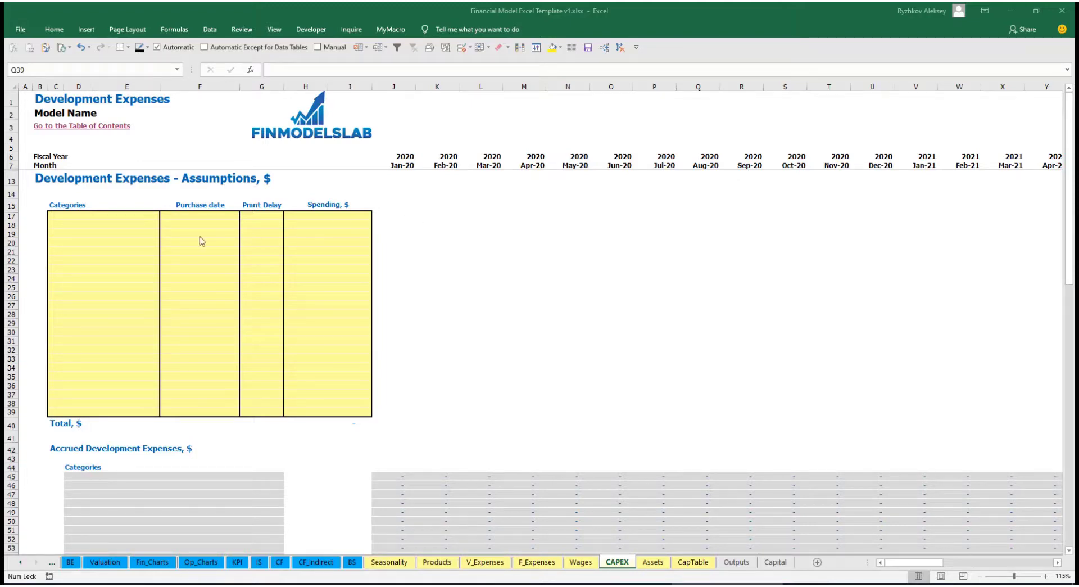
Add the development expense category "Office dev" with purchase date Feb-20 and spending of 10000 on the CAPEX sheet
left_click(131, 216)
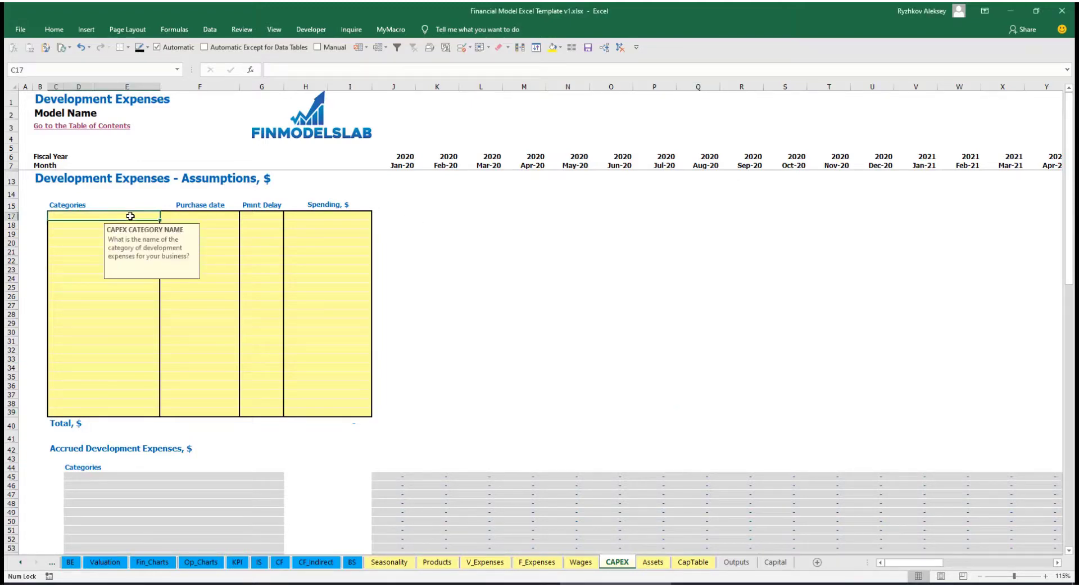
type("O")
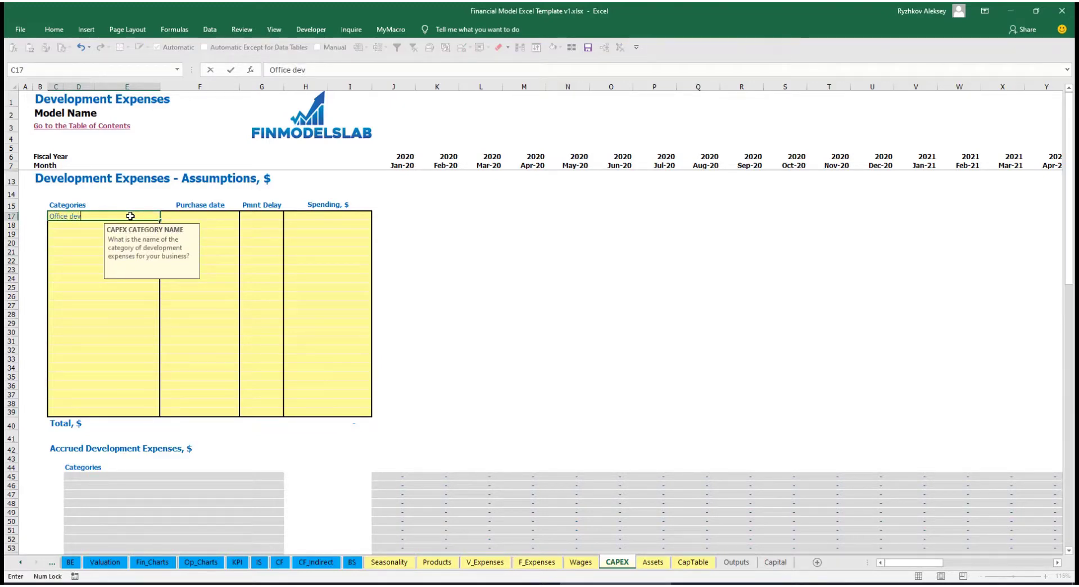
type("ffice dev")
key("Return")
left_click(244, 216)
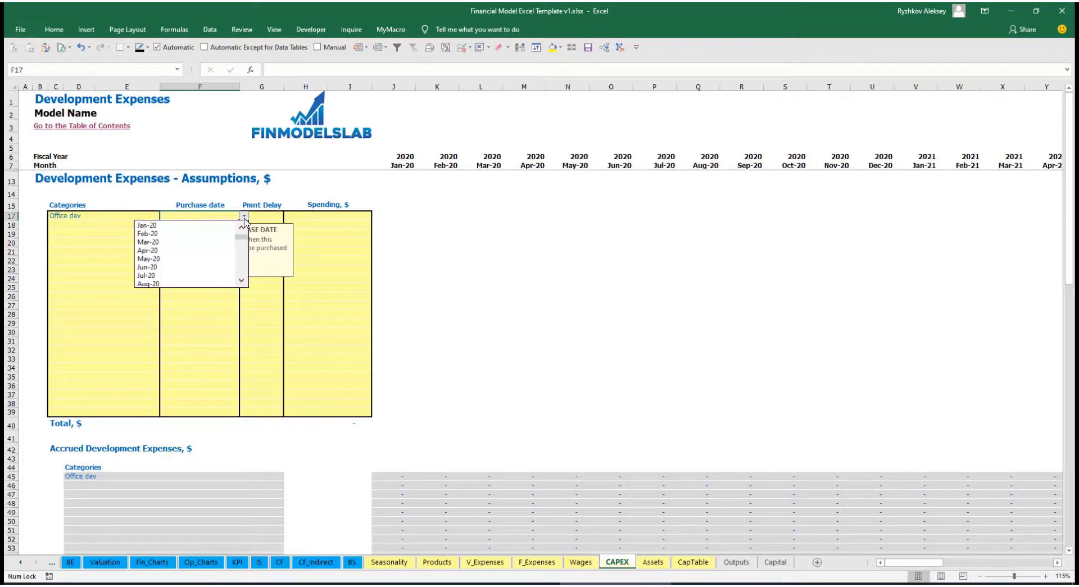
left_click(219, 233)
left_click(315, 214)
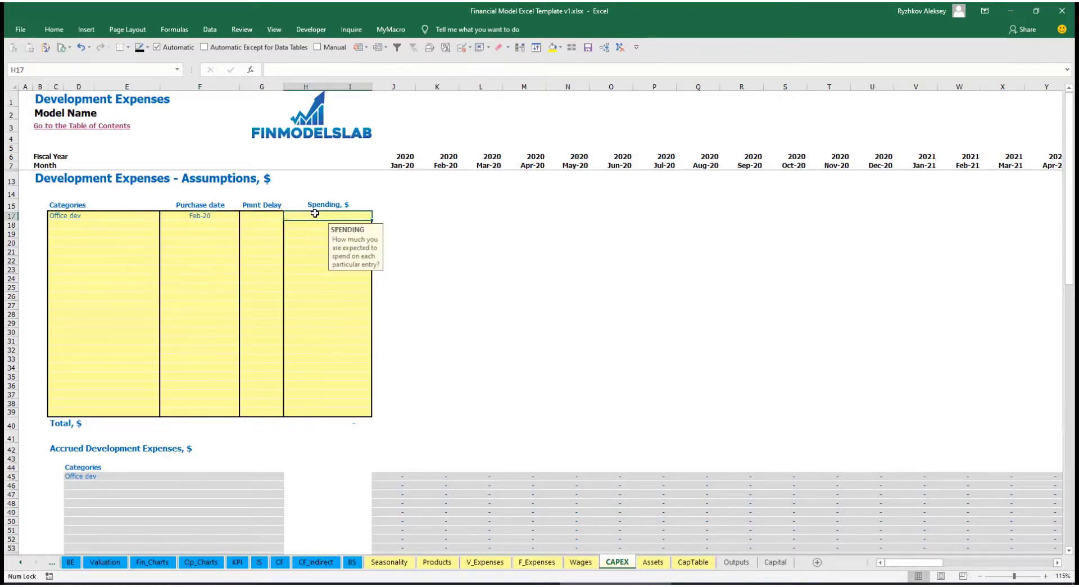
type("10000")
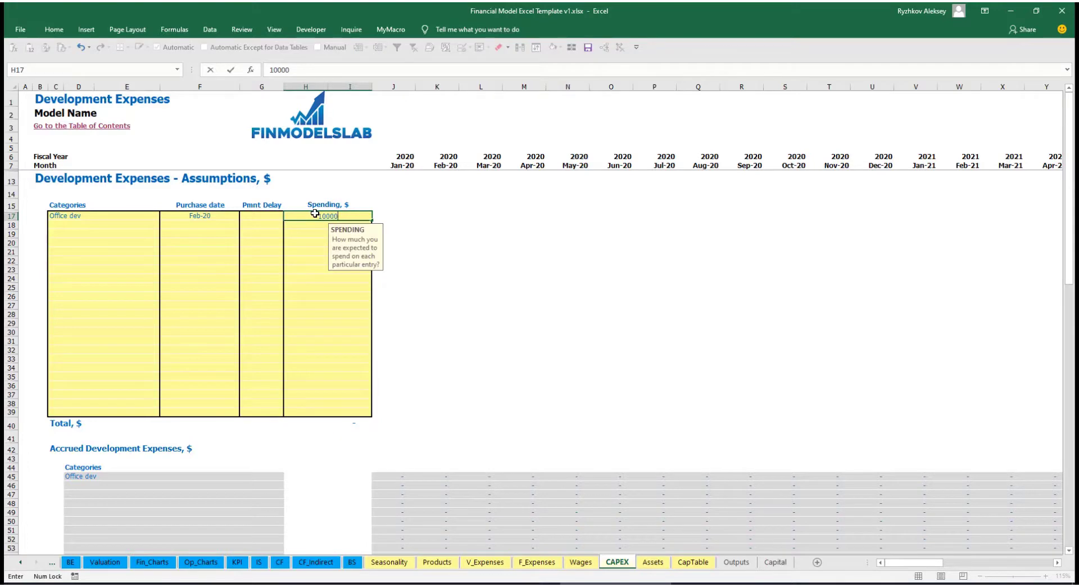
key("Return")
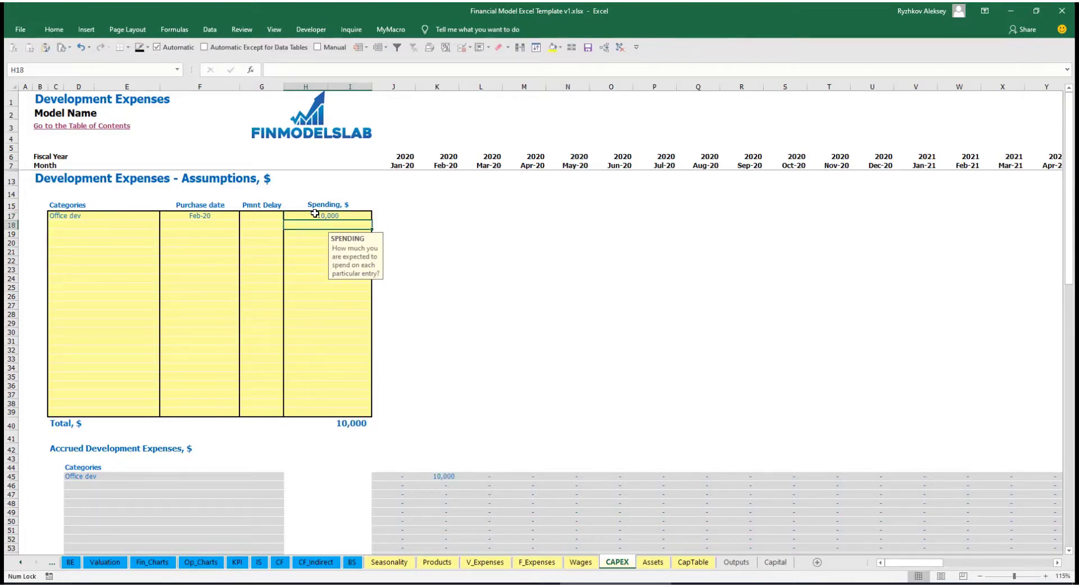
Set the payment delay of Office dev to 2M
left_click(267, 215)
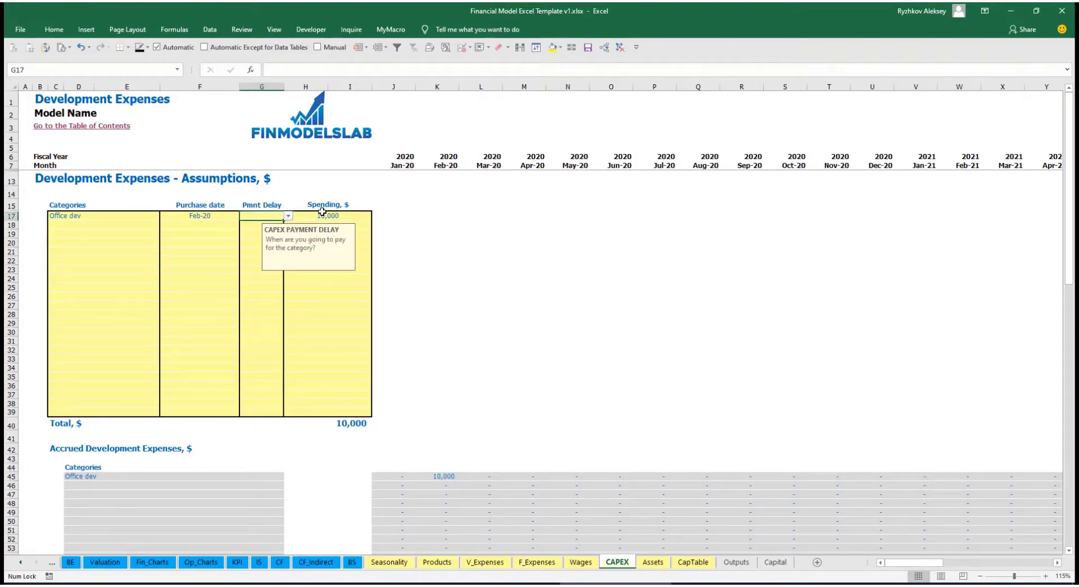
left_click(289, 219)
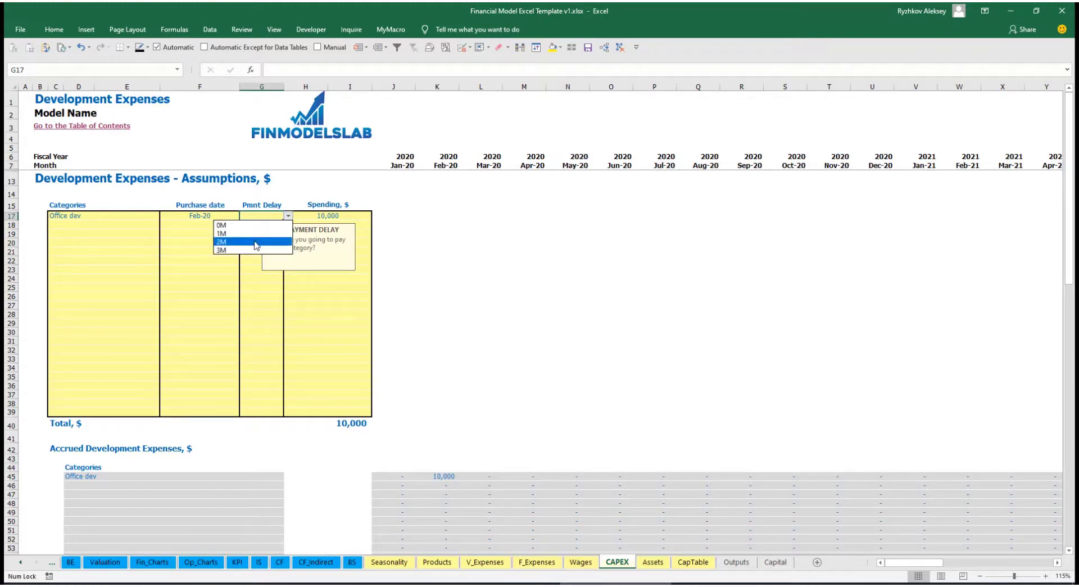
left_click(230, 242)
left_click(468, 246)
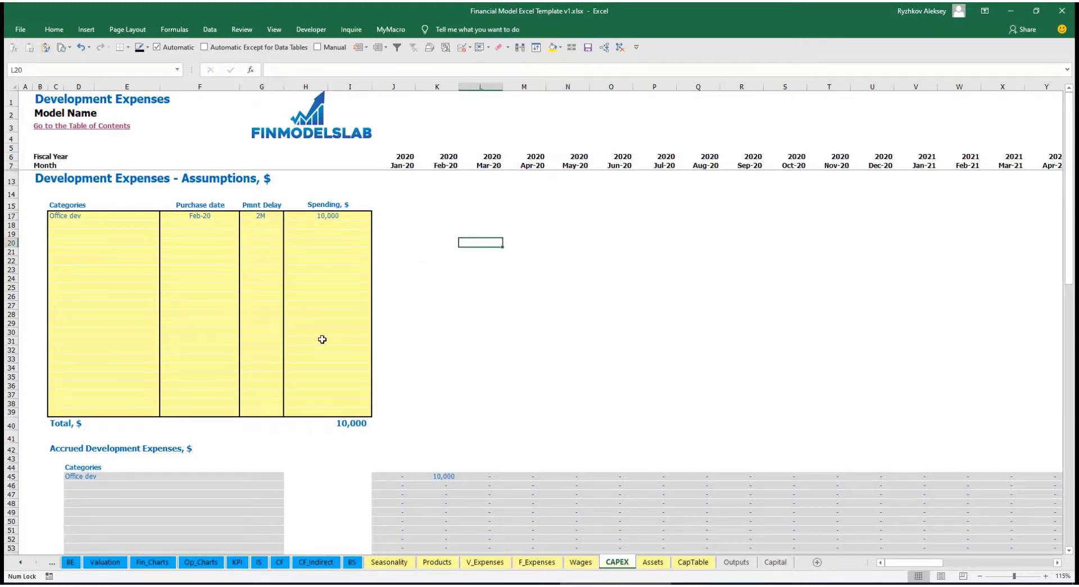
Check the accrued and paid months of Office dev and the development expense summary balances
left_click(444, 477)
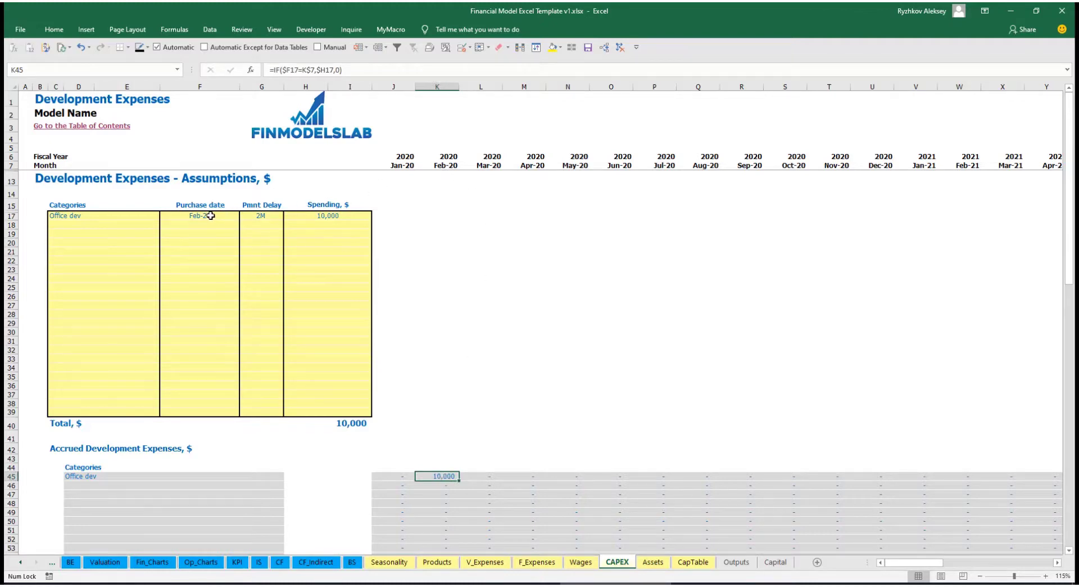
scroll(443, 283, "down", 10)
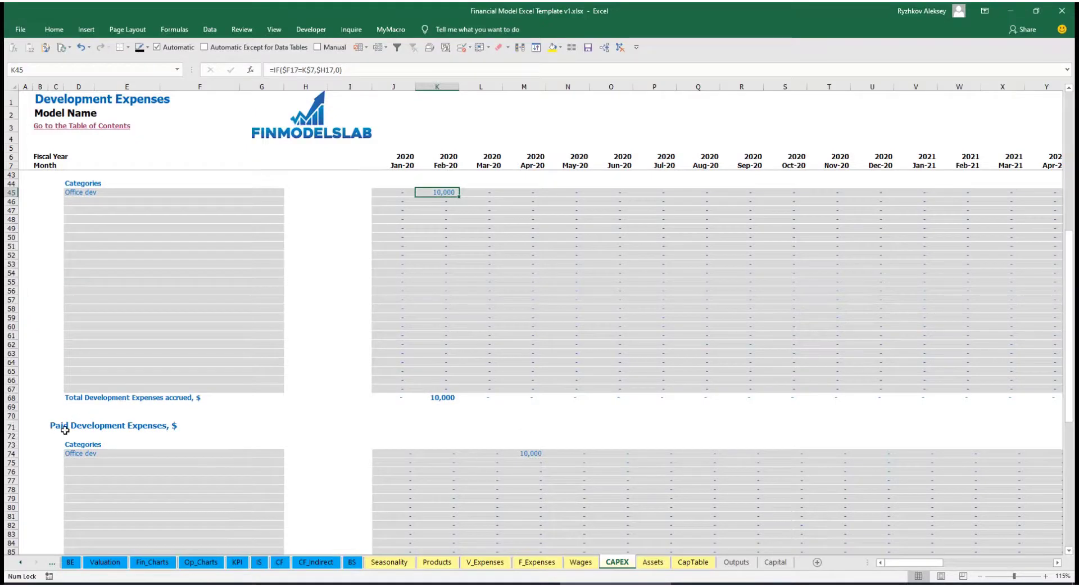
left_click(525, 455)
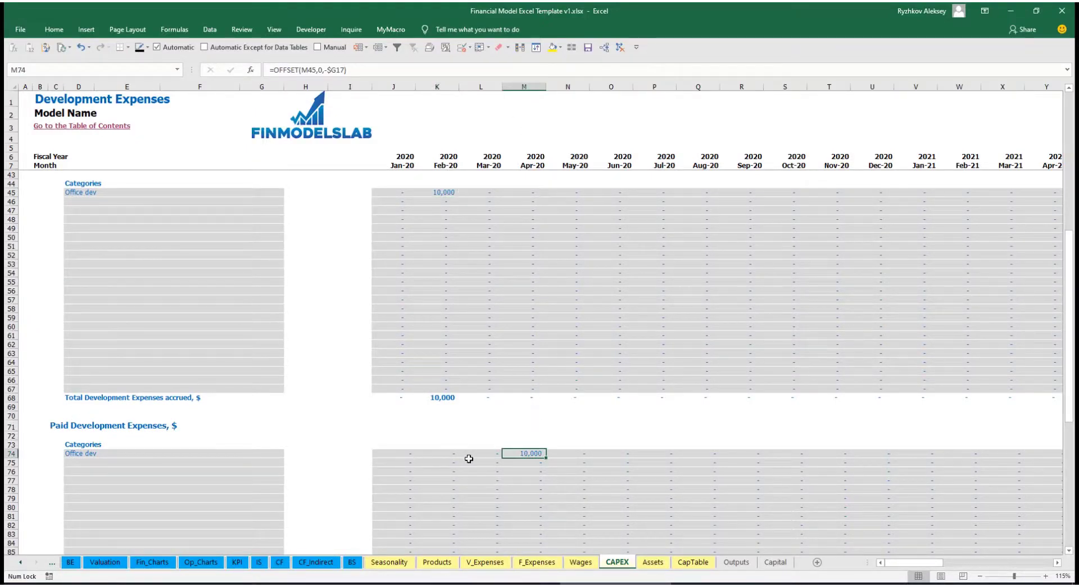
scroll(501, 455, "down", 13)
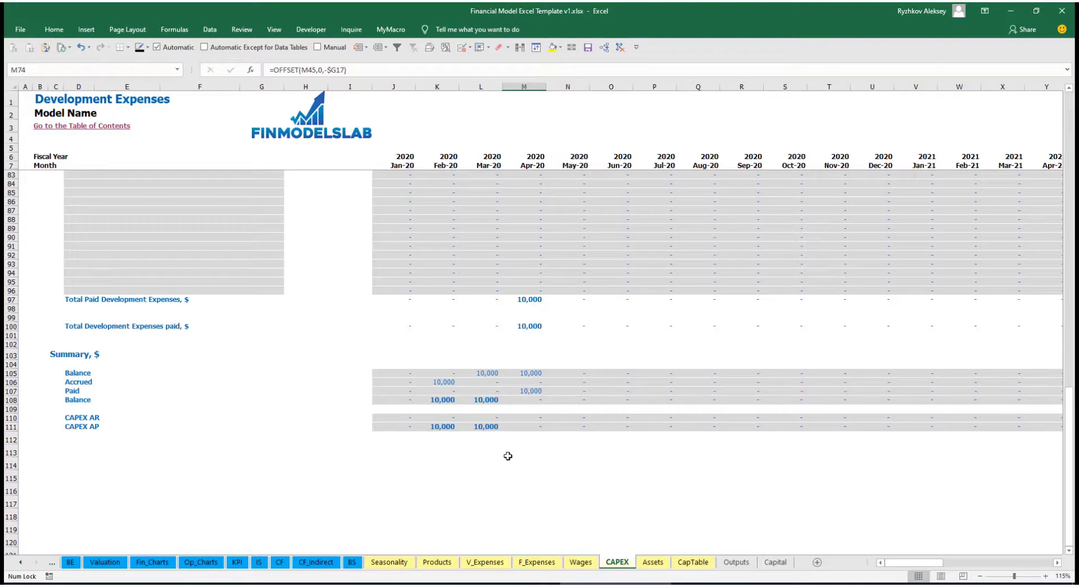
scroll(480, 363, "up", 20)
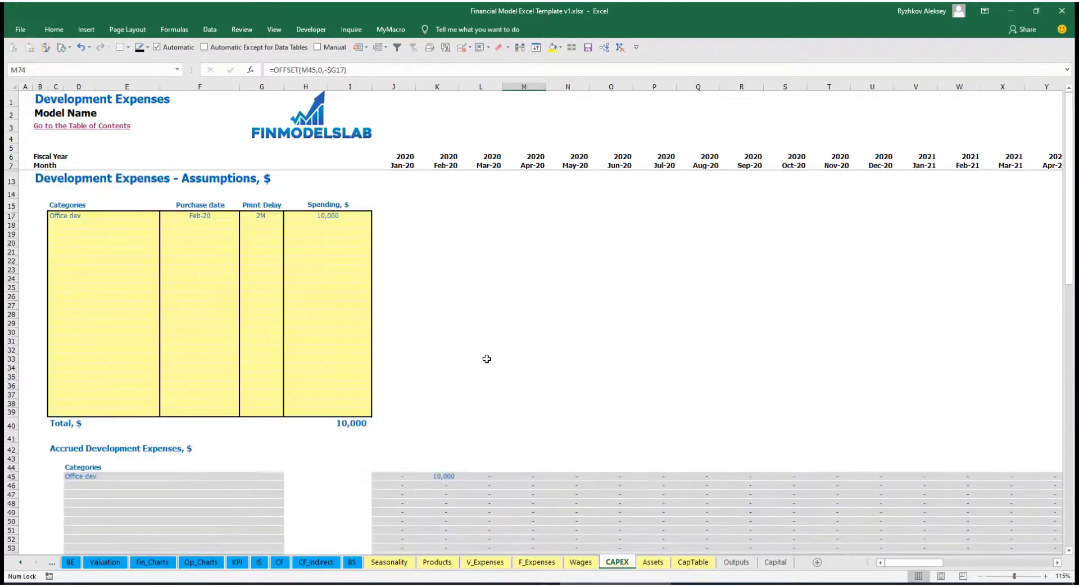
Add a second development expense category "Other dev exp" with purchase date Mar-20 and spending of 5000
left_click(87, 224)
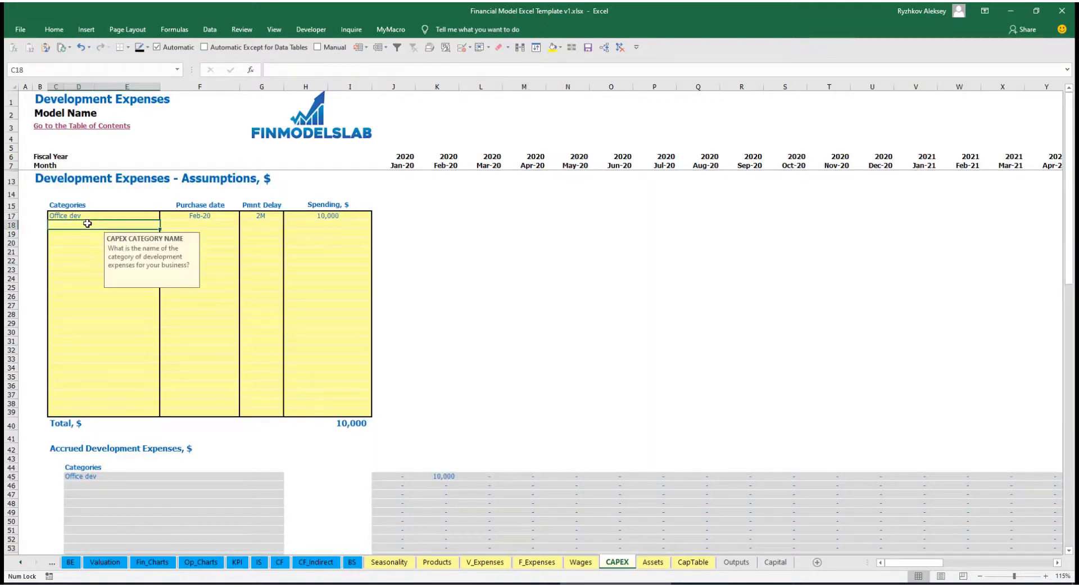
type("Other dev exp")
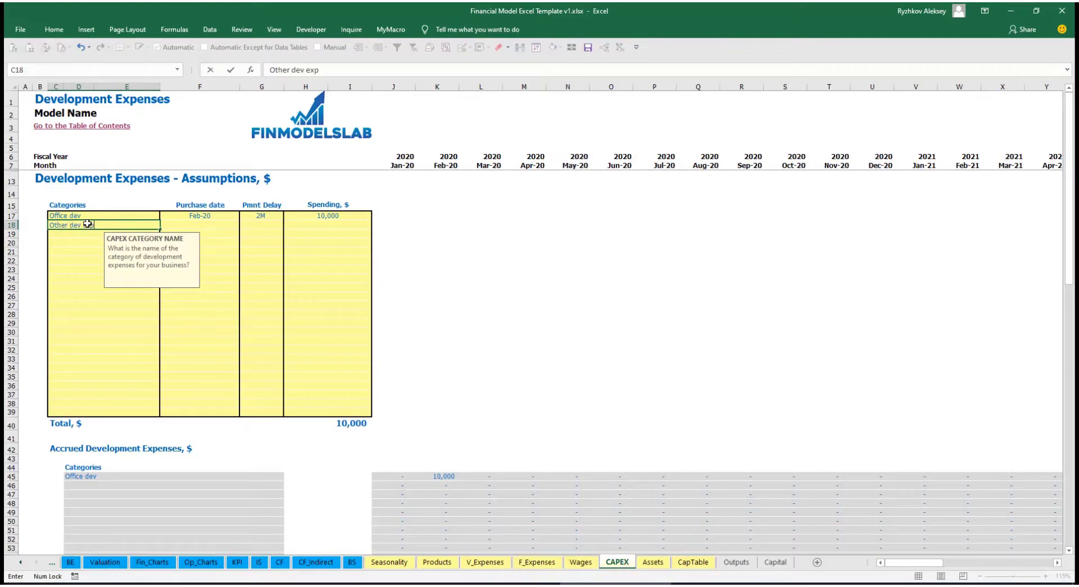
key("Return")
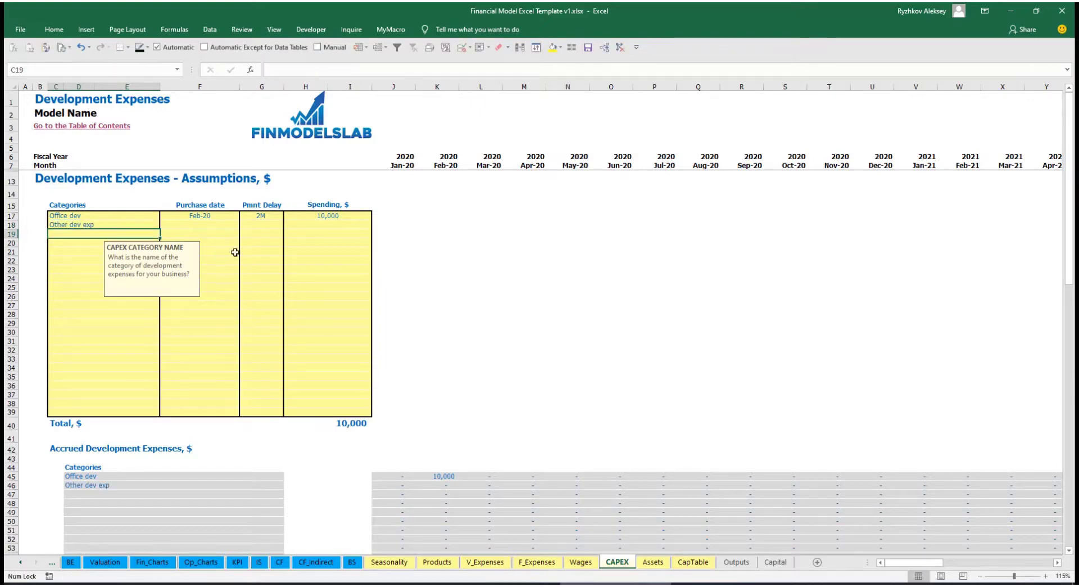
left_click(223, 224)
left_click(244, 224)
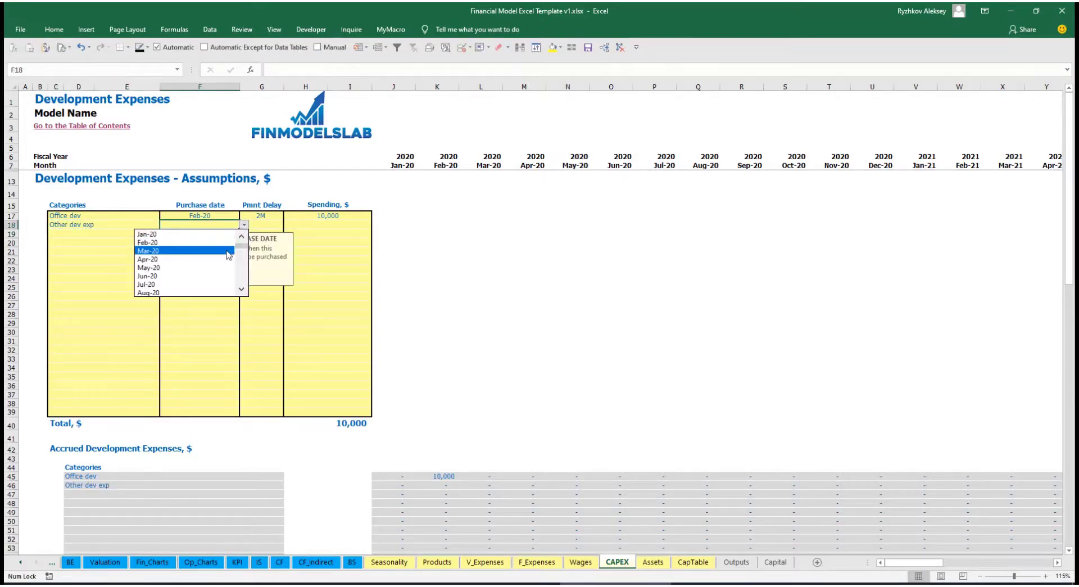
left_click(225, 249)
left_click(314, 227)
type("5000")
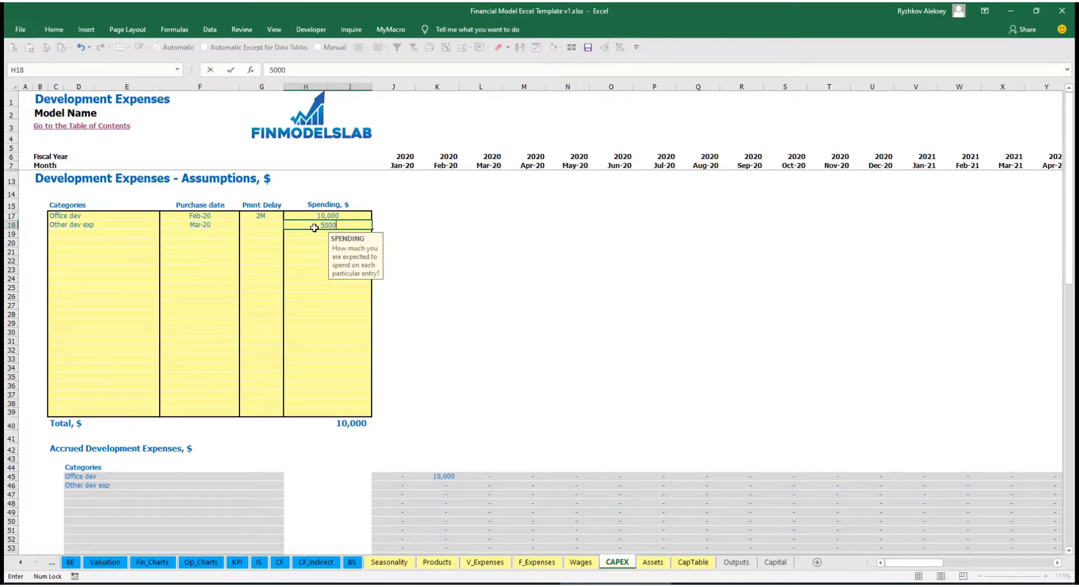
key("Return")
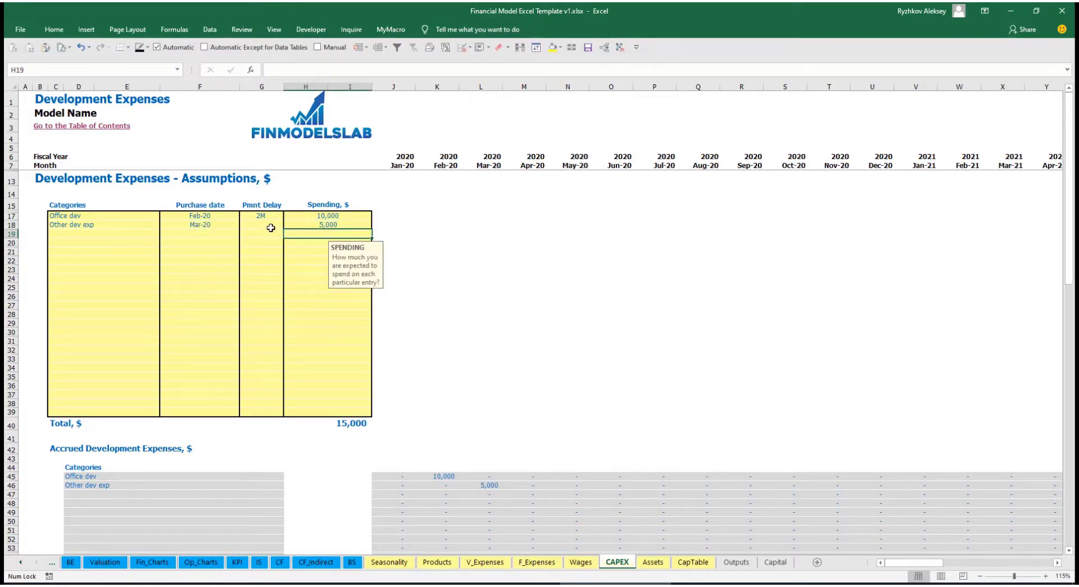
Set the payment delay of Other dev exp to 0M
left_click(271, 228)
left_click(288, 225)
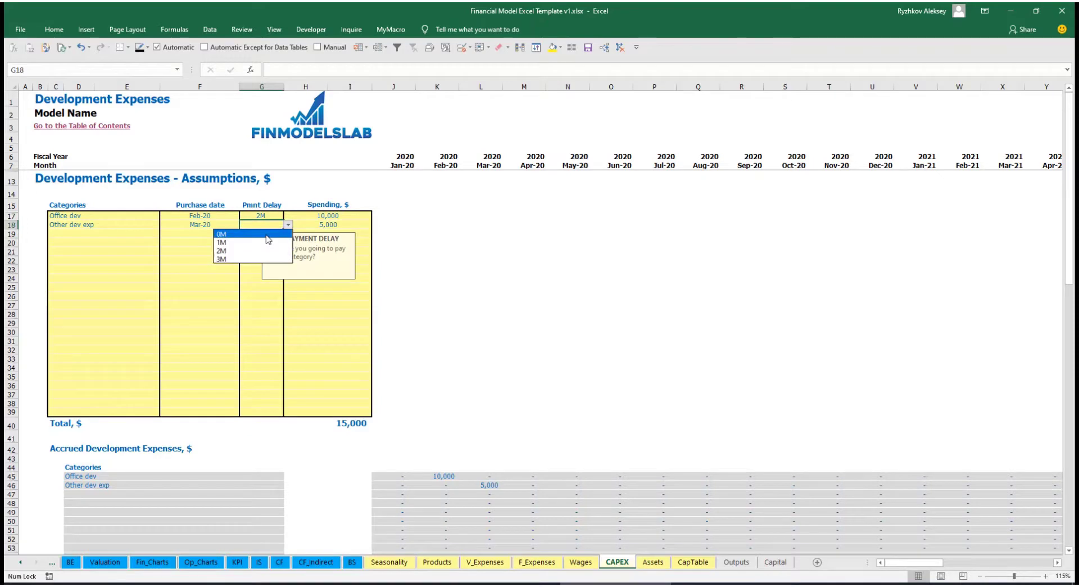
left_click(268, 235)
Compare the accrued and paid months of Other dev exp in the monthly development expense tables
scroll(468, 448, "down", 3)
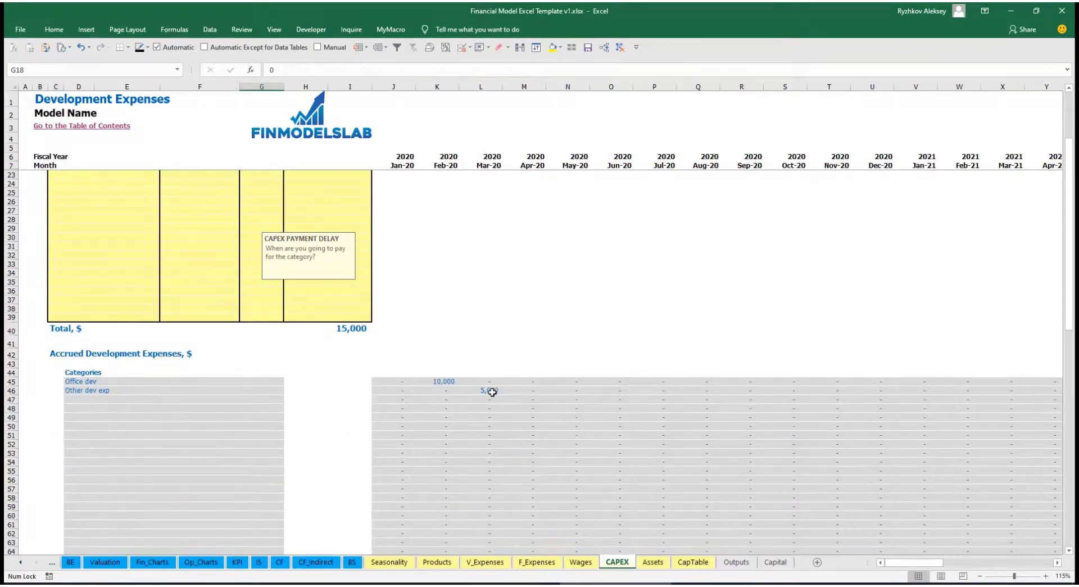
left_click(489, 391)
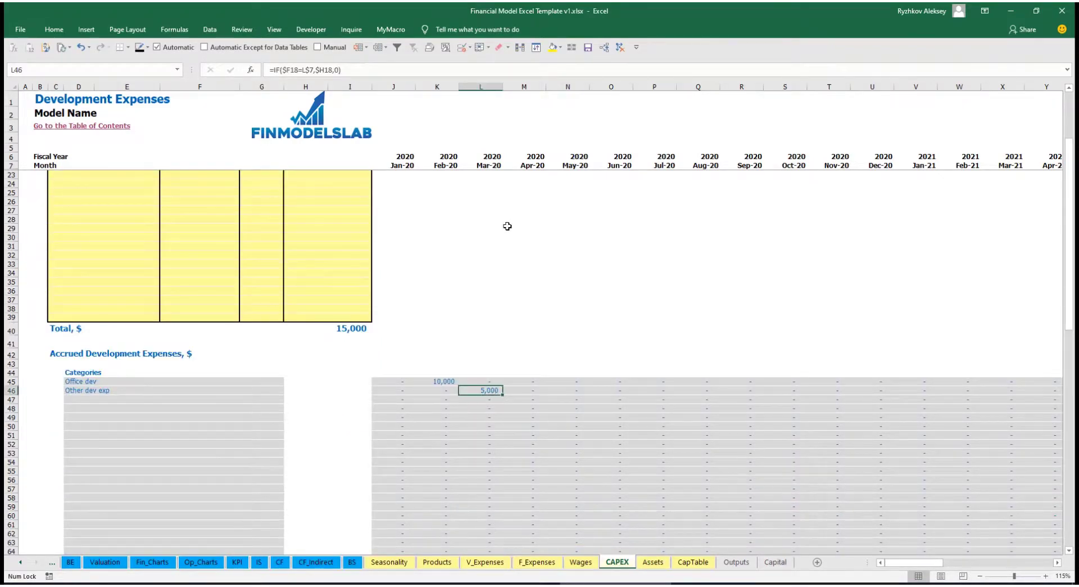
scroll(484, 393, "down", 10)
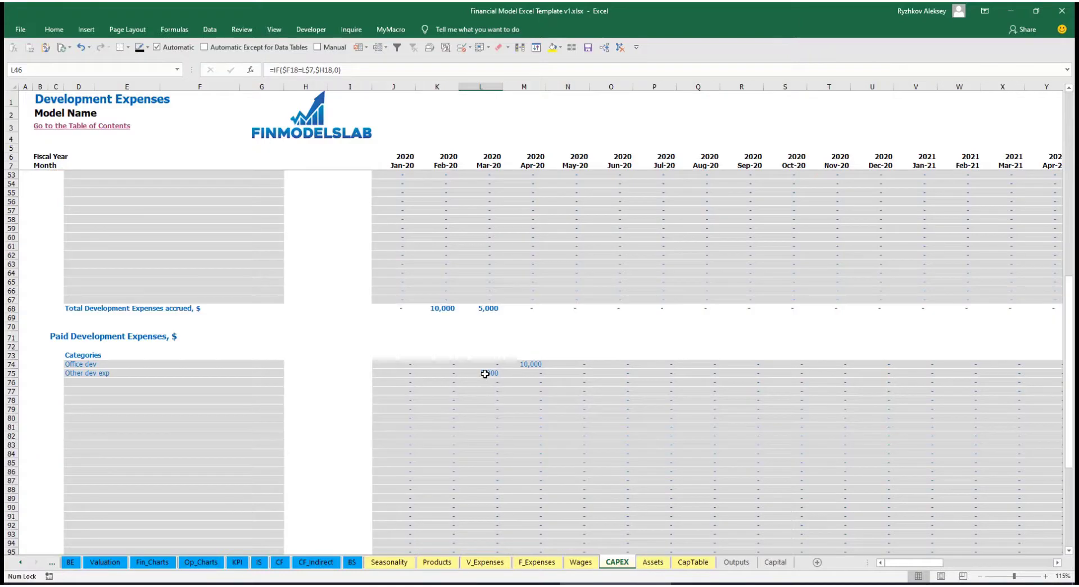
scroll(485, 373, "up", 13)
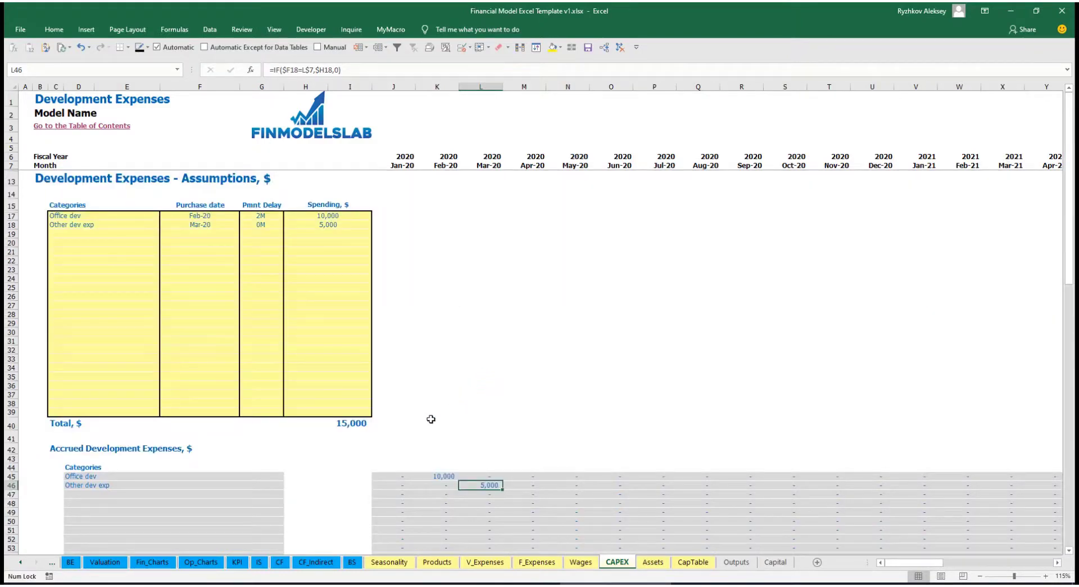
Examine the book depreciation, capital expenditure and closing net book value of Development Expenses on the Assets sheet
left_click(652, 562)
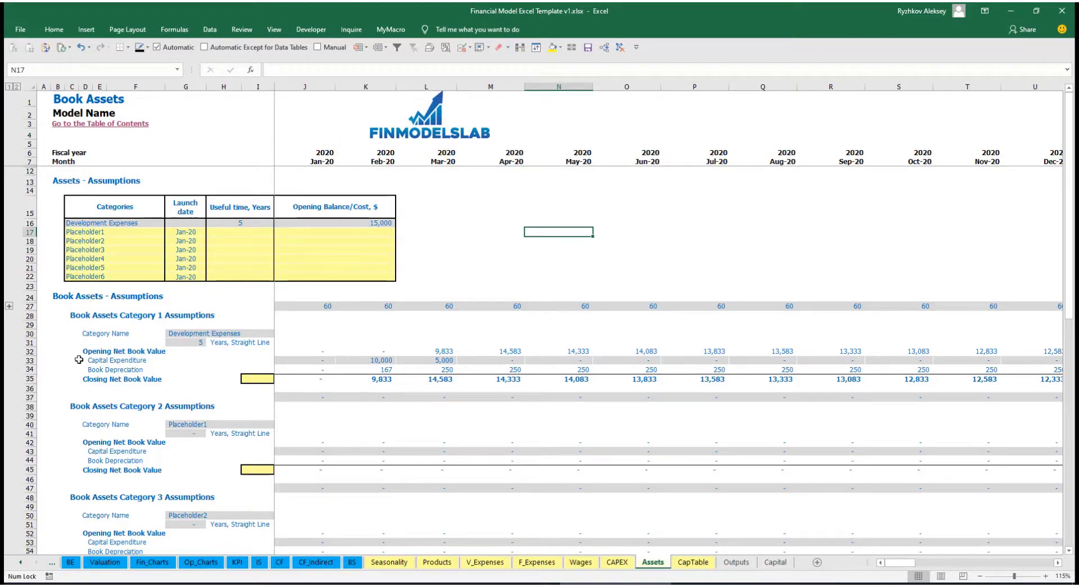
left_click(28, 369)
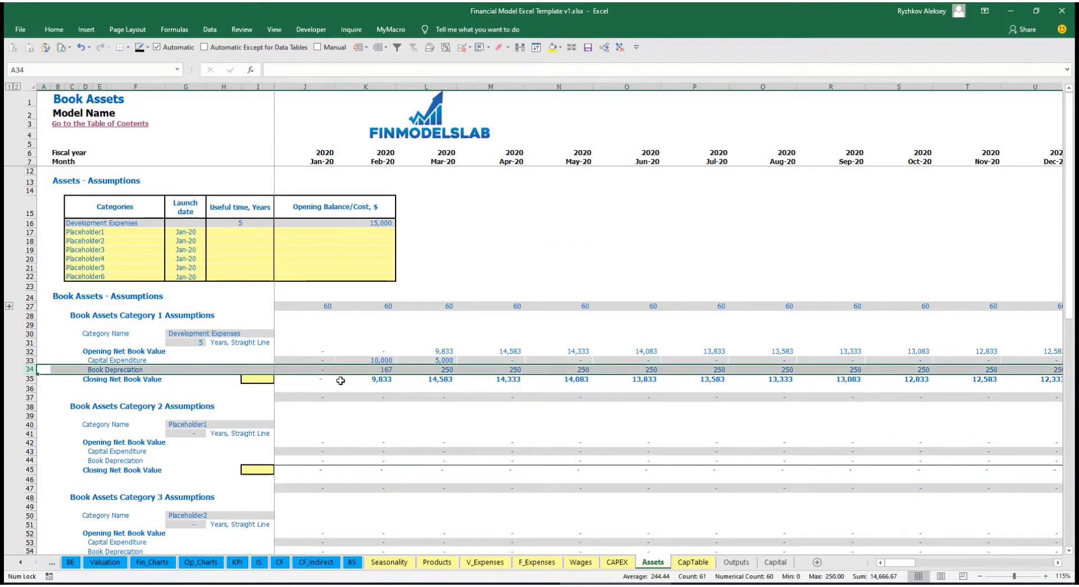
left_click(305, 360)
left_click_drag(305, 361, 554, 361)
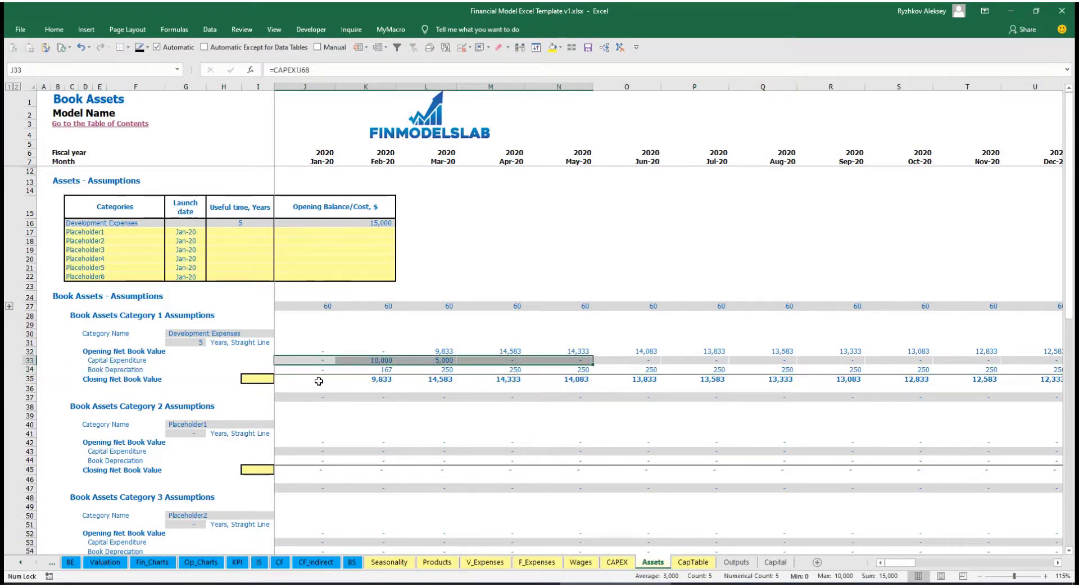
left_click_drag(315, 378, 600, 382)
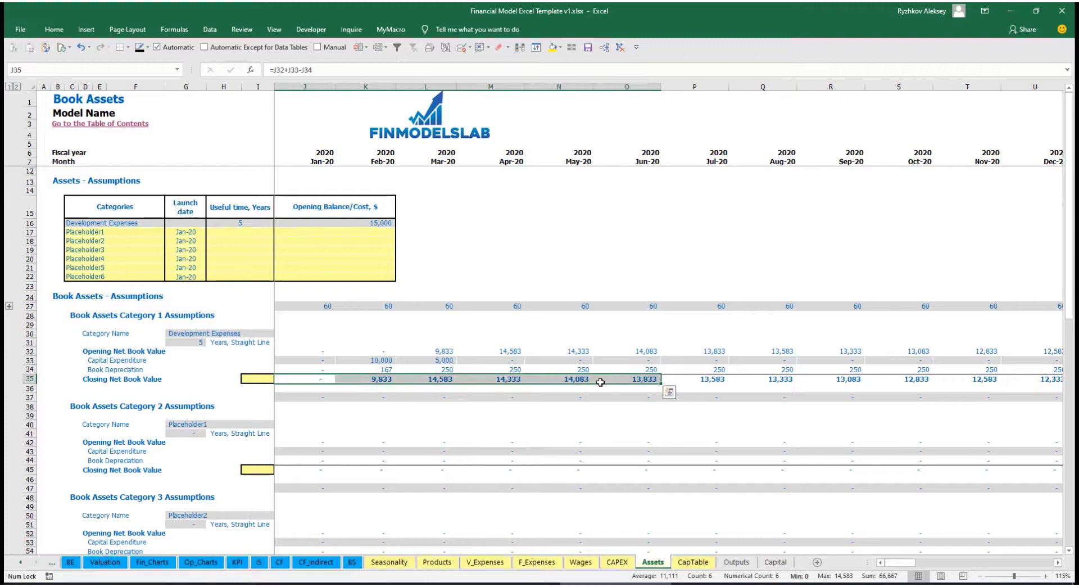
Rename the asset category Placeholder1 as "Other assets" and set its useful time to 10 years
left_click(129, 229)
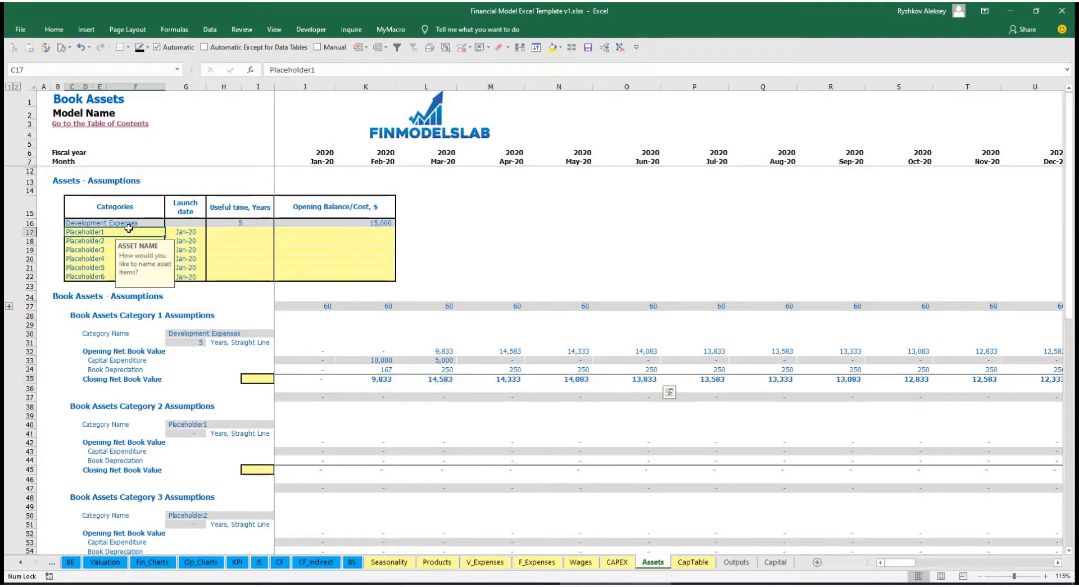
type("Other a")
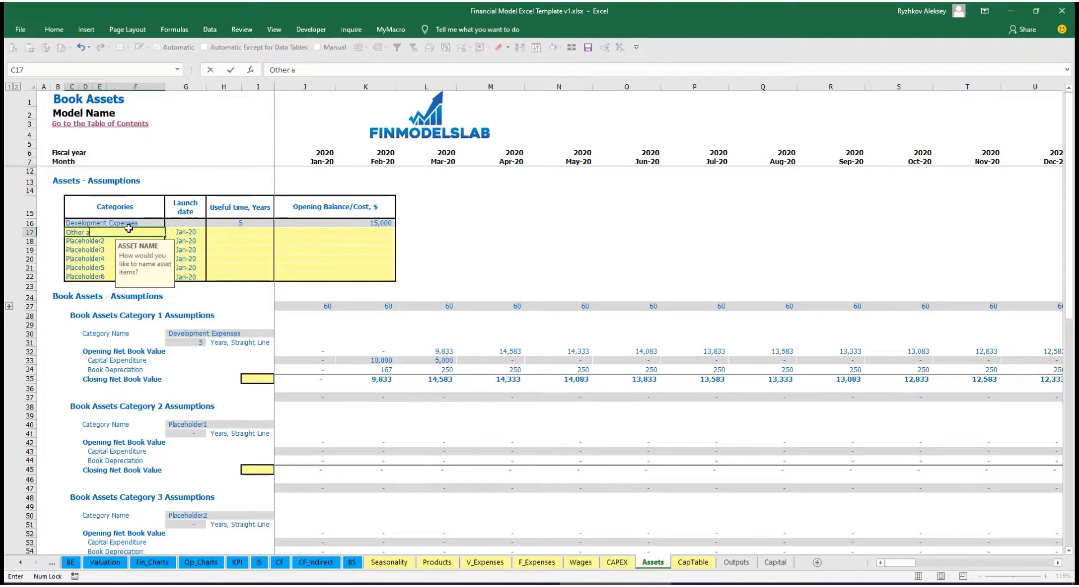
type("sses")
type("ssets")
key("Return")
left_click(264, 231)
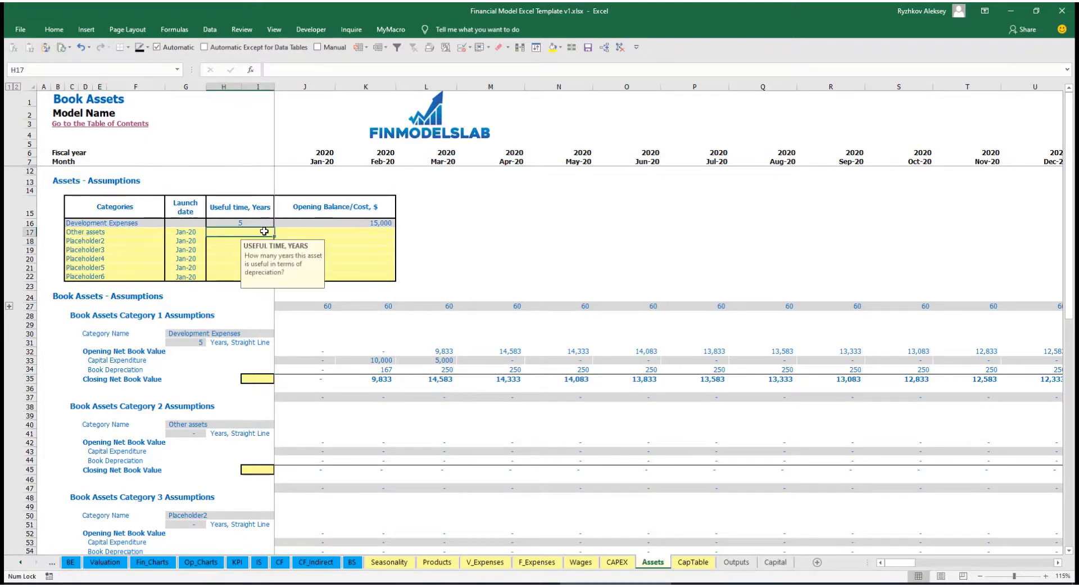
type("10")
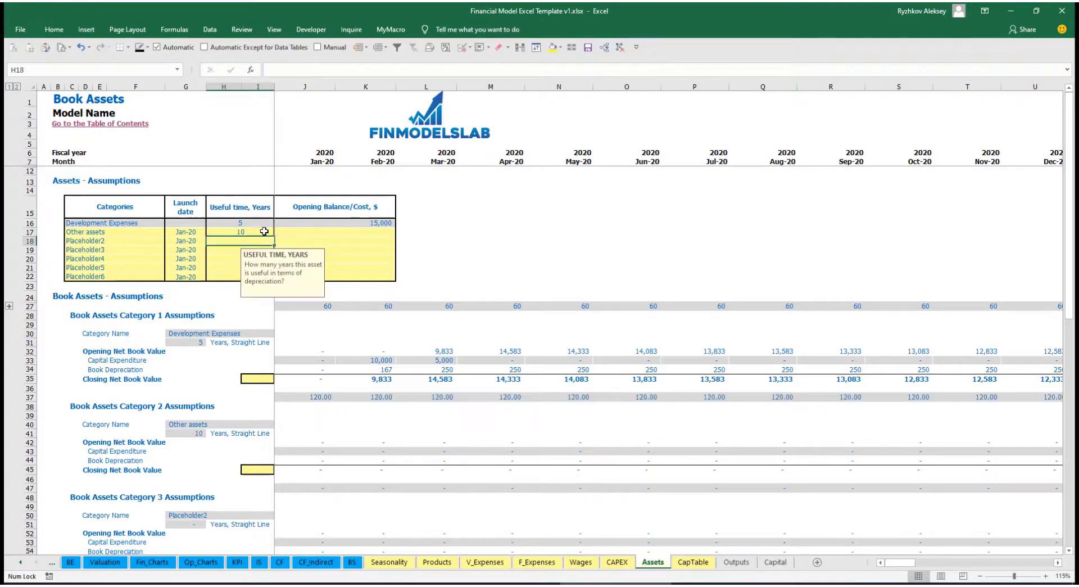
Set the opening balance/cost of Other assets to 25,000 and its launch date to Apr-20
left_click(337, 232)
type("25")
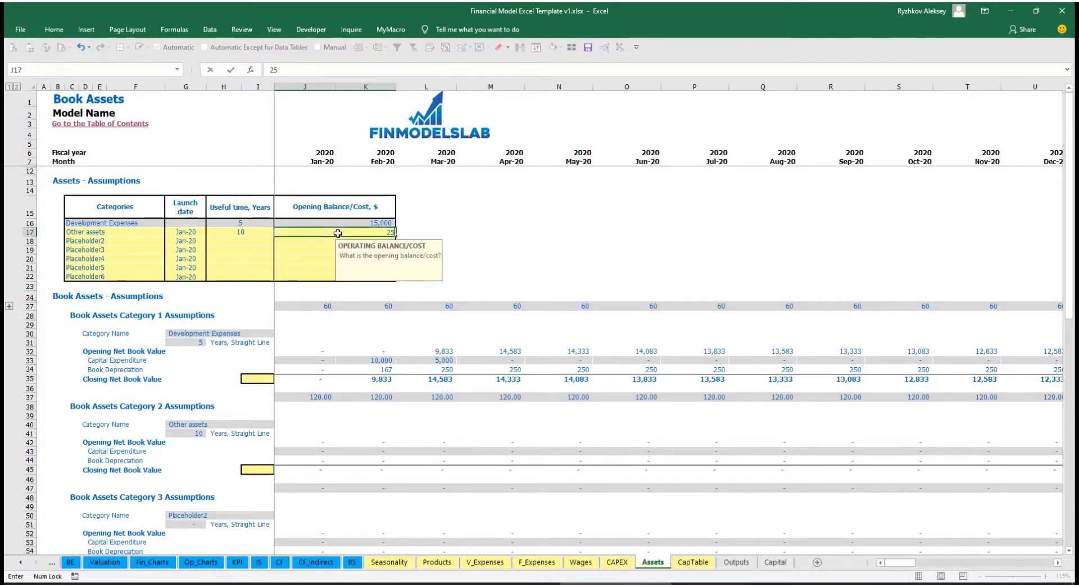
type(",000")
key("Return")
left_click(201, 231)
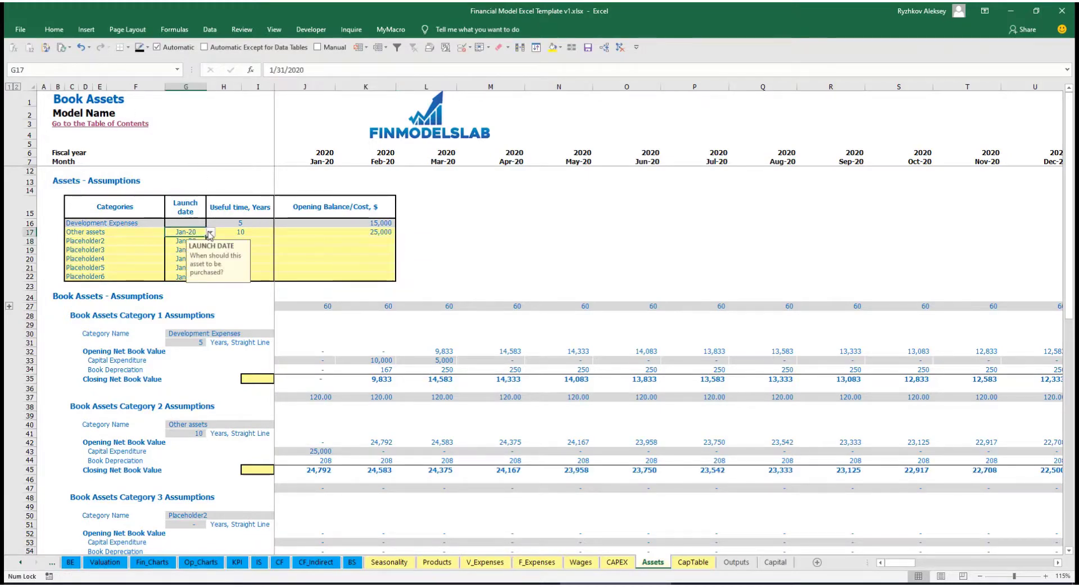
left_click(209, 232)
left_click(187, 268)
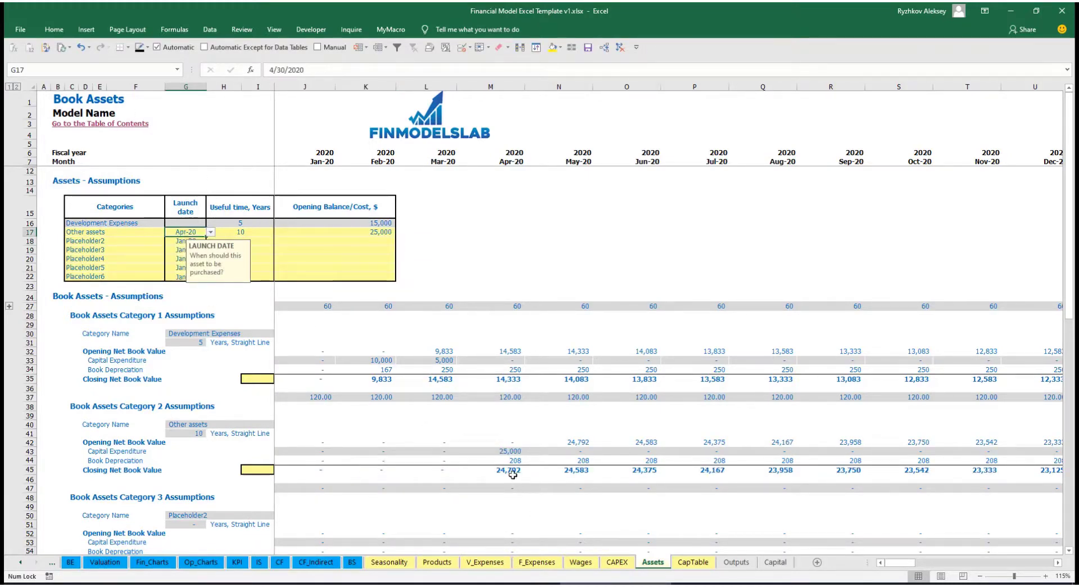
Examine how Other assets' capital expenditure, depreciation and closing net book value feed the income statement, cash flow statement and balance sheet
left_click(510, 452)
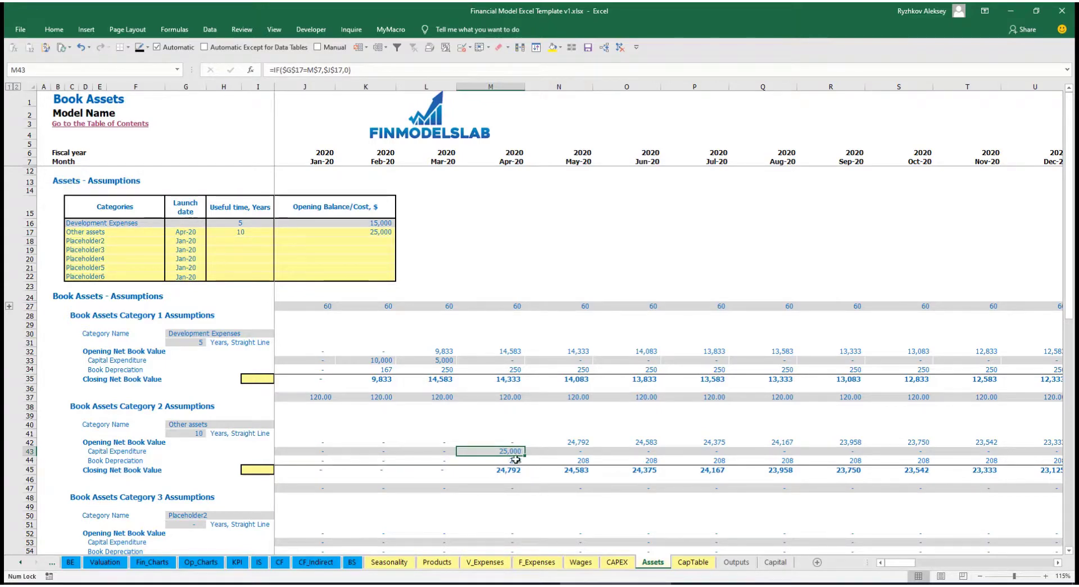
left_click_drag(514, 460, 708, 460)
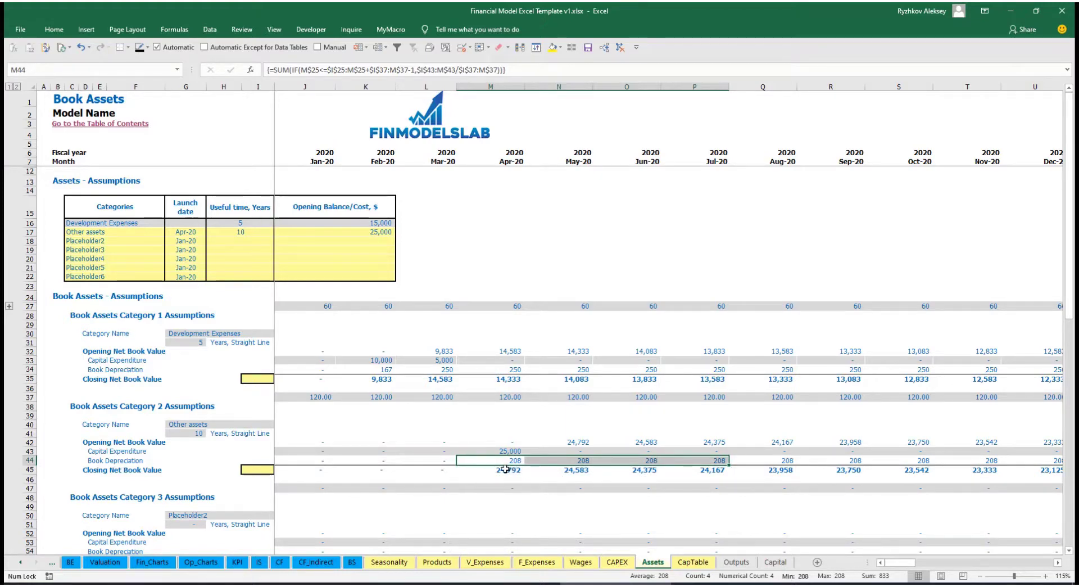
left_click_drag(506, 474, 739, 469)
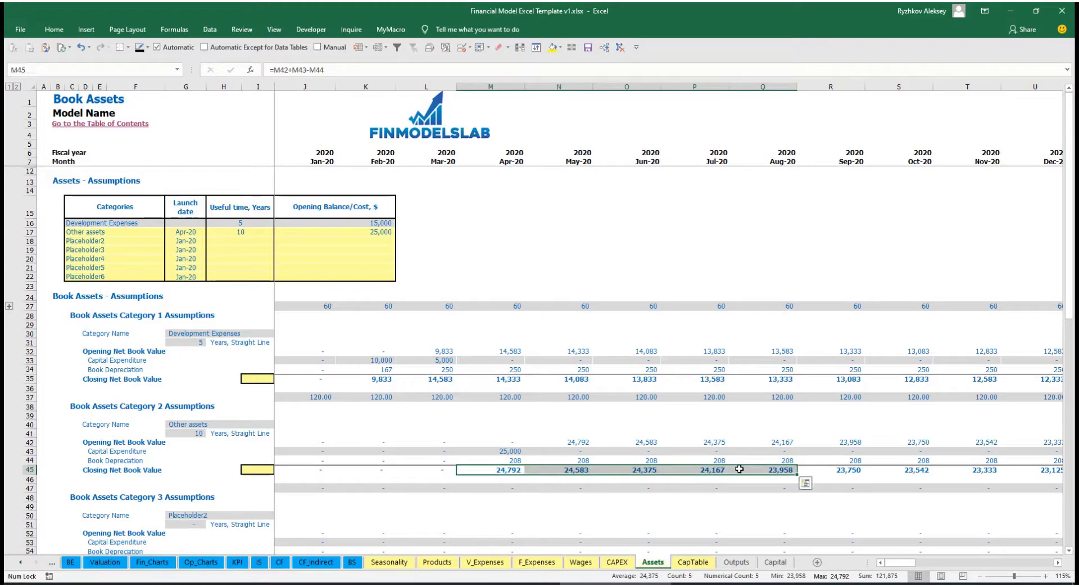
left_click(259, 562)
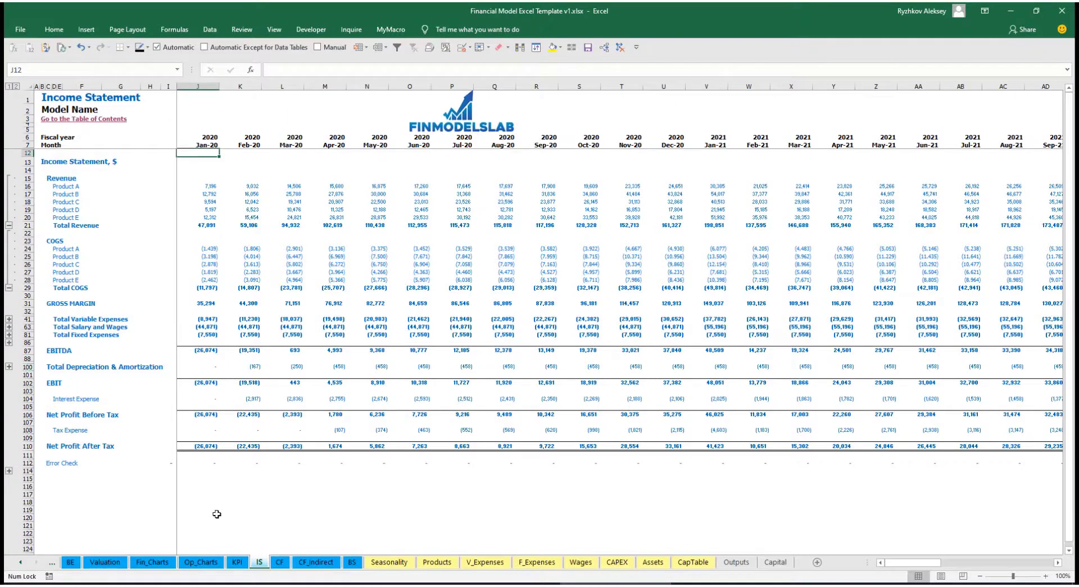
left_click(276, 563)
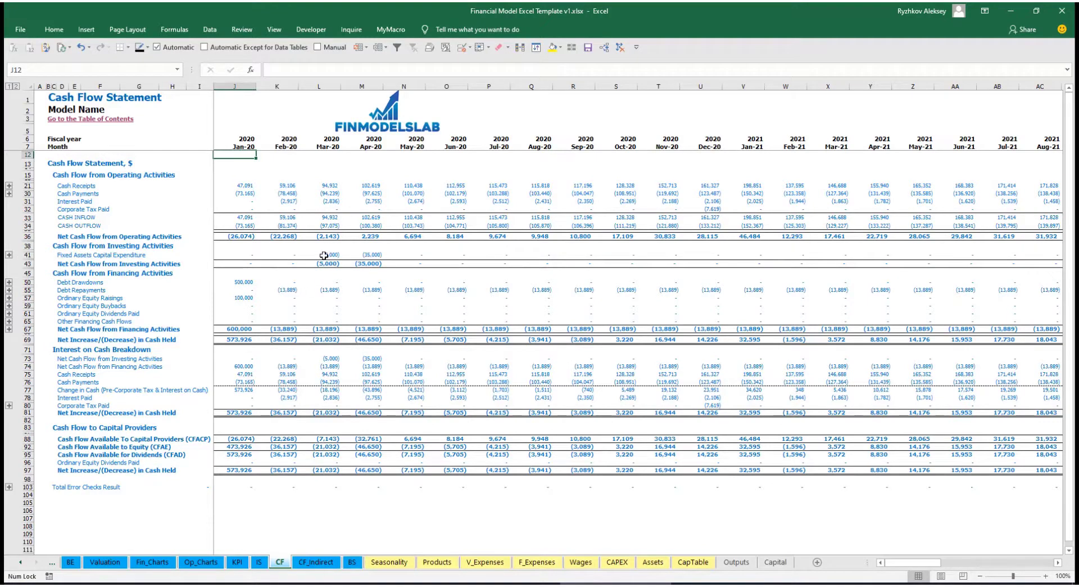
left_click(352, 562)
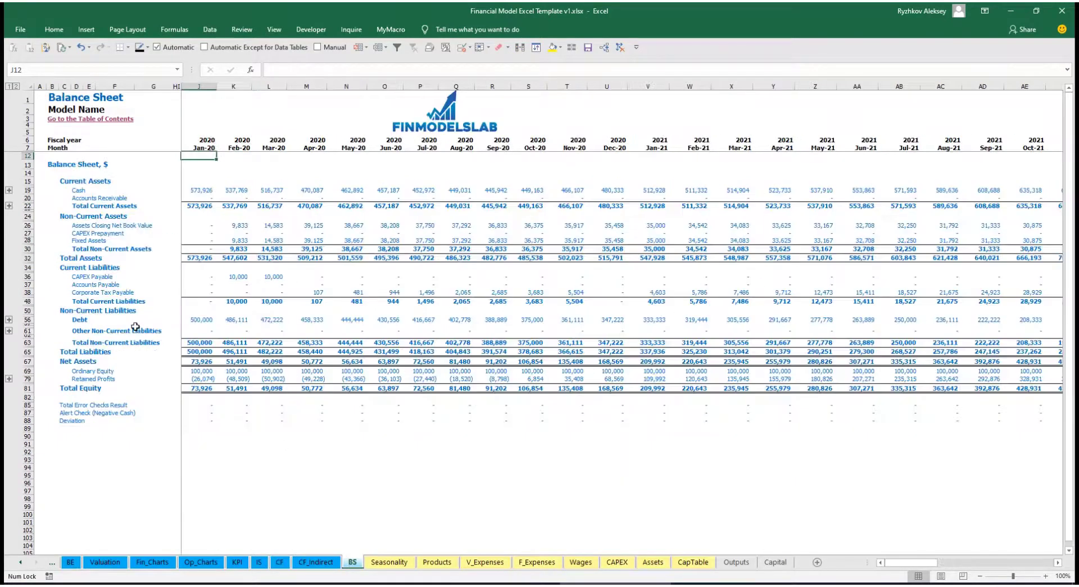
left_click(28, 240)
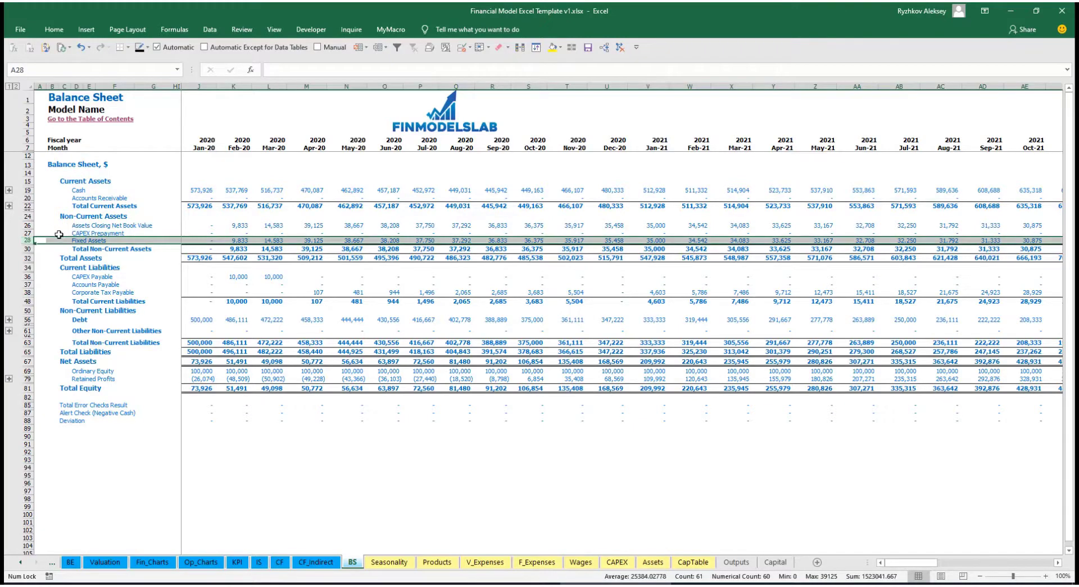
left_click(26, 233)
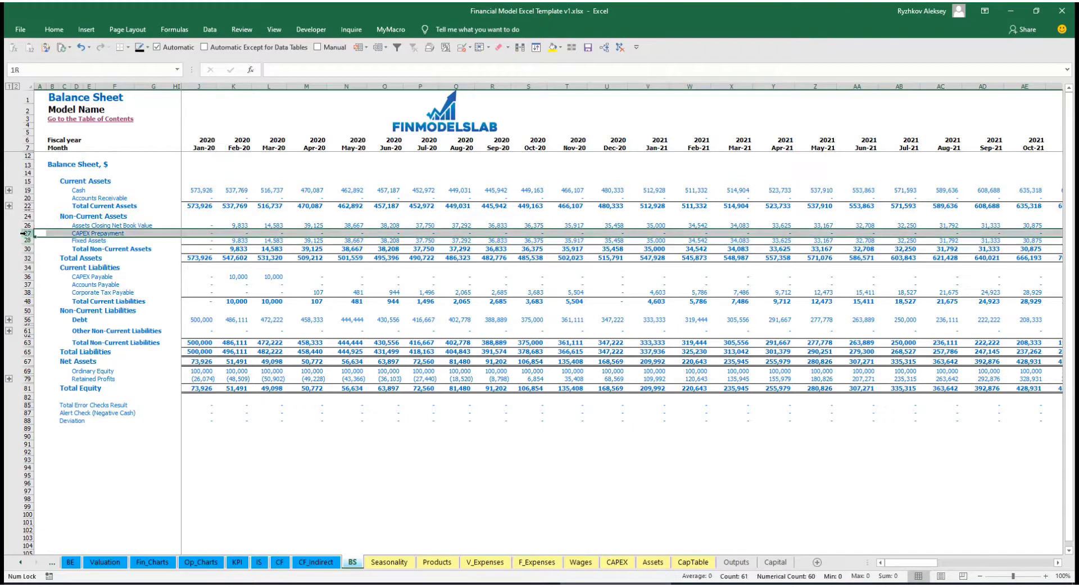
left_click(30, 277)
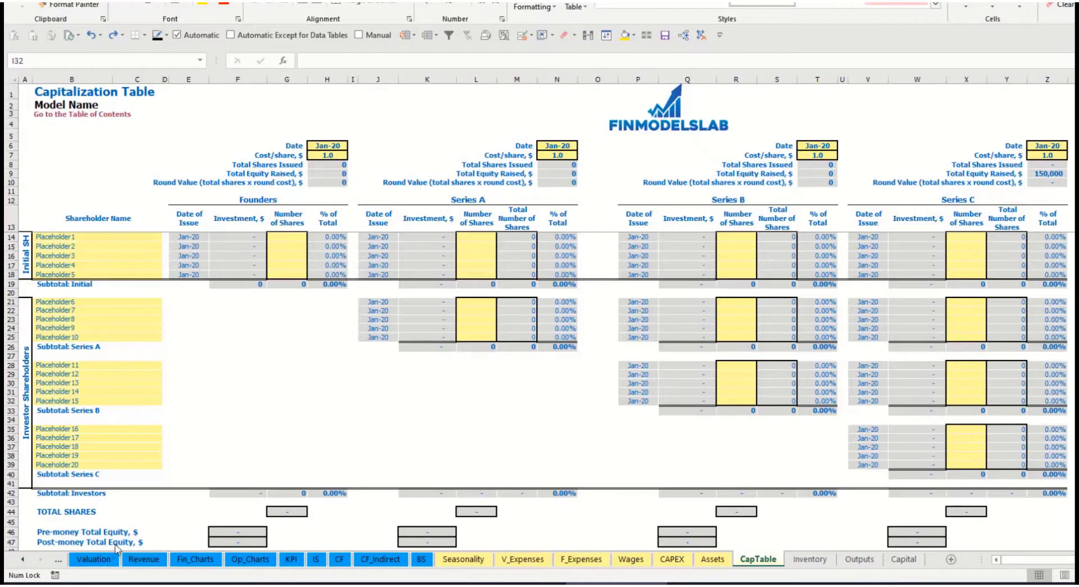
Rename the first two initial shareholders in the capitalization table as "Founder 1" and "Founder 2"
left_click(58, 235)
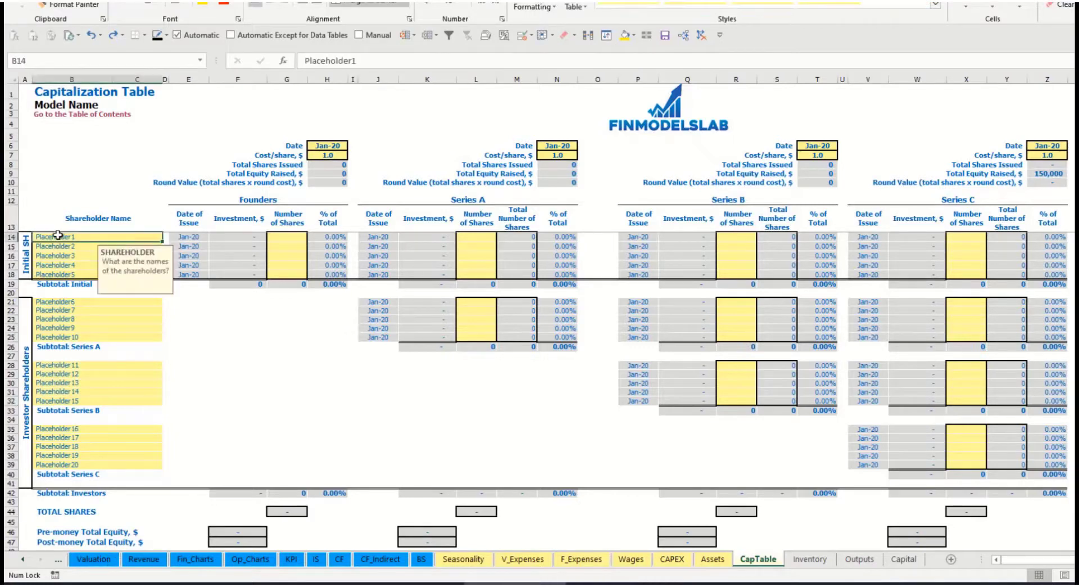
type("Foun")
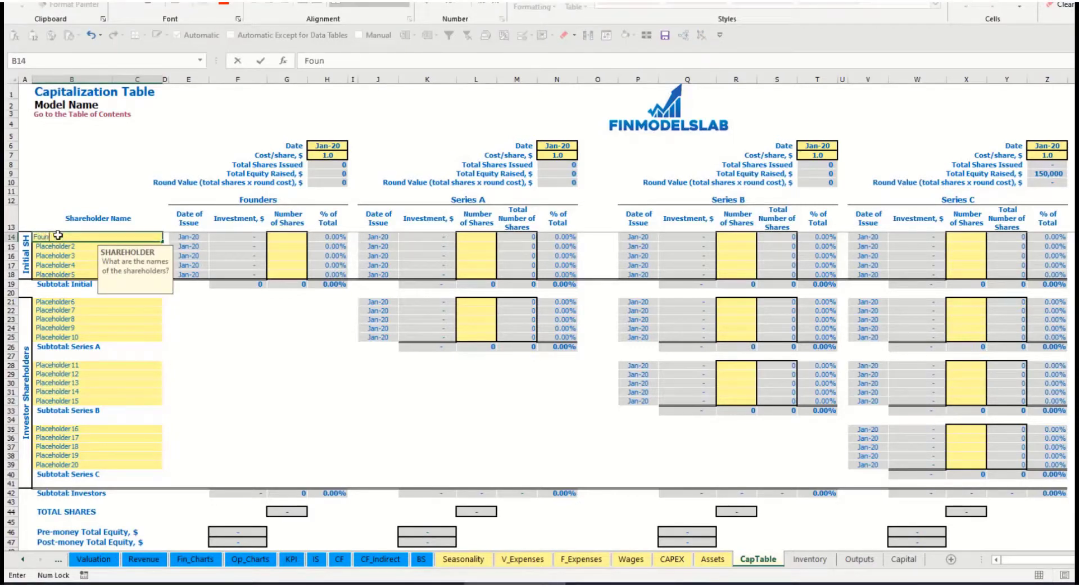
type("der 1")
key("Return")
key("Up")
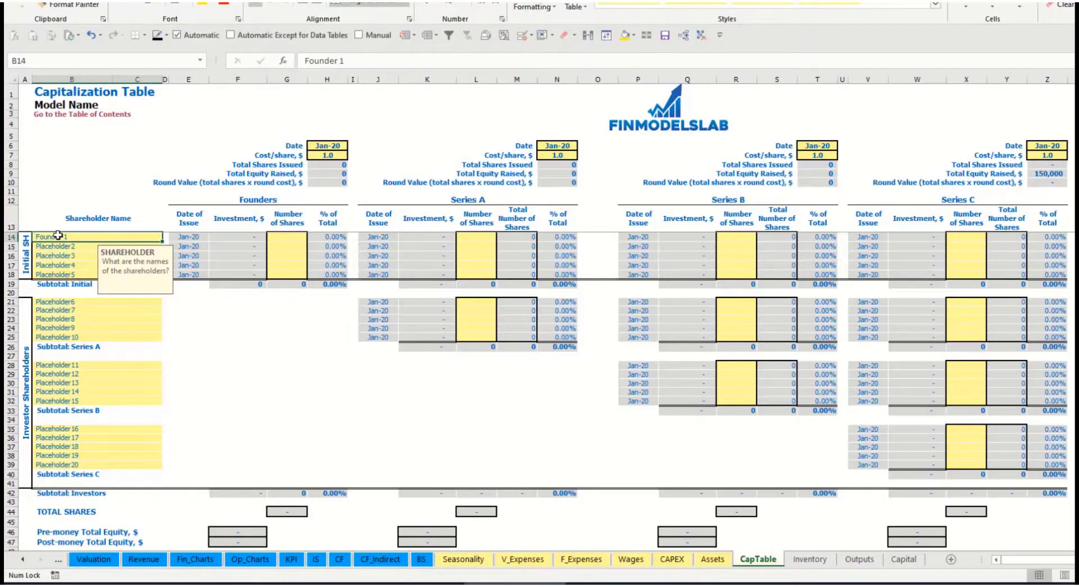
key("ctrl+c")
key("Down")
key("ctrl+v")
left_click(358, 61)
key("BackSpace")
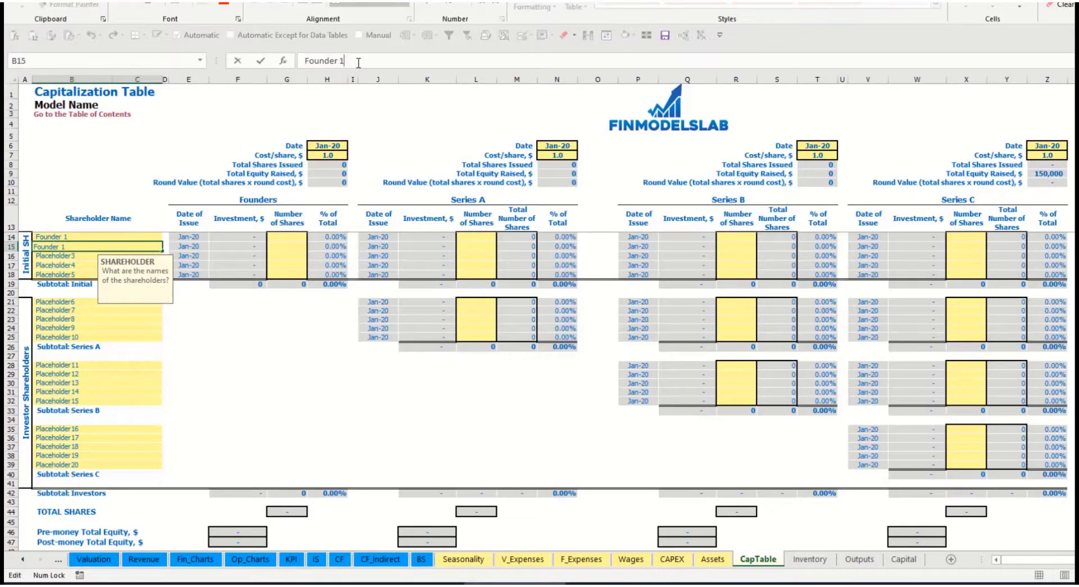
type("2")
key("Return")
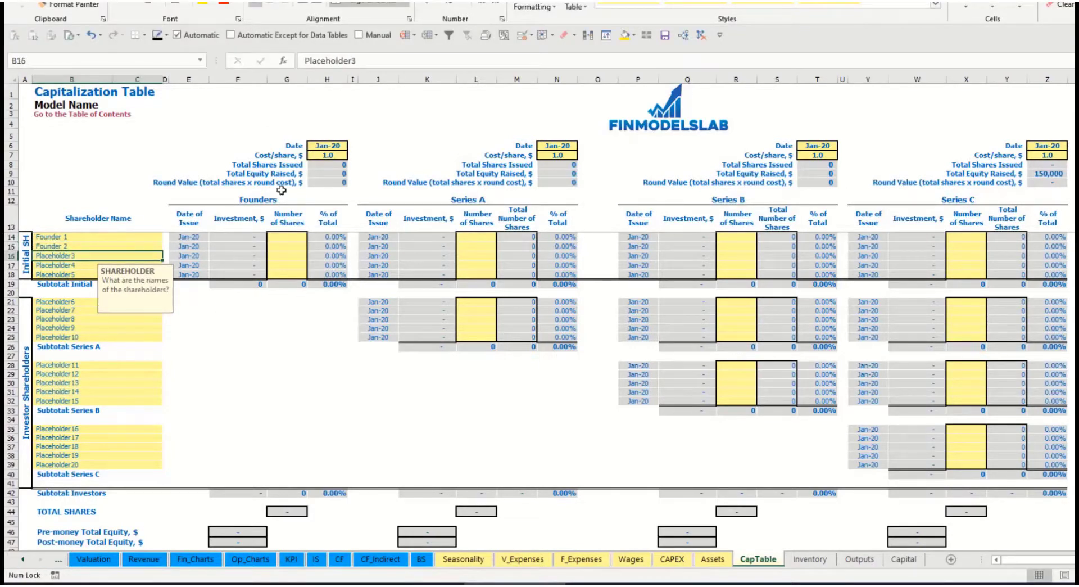
Issue 10,000 shares to Founder 1 and 20,000 shares to Founder 2 in the Founders round
left_click(119, 238)
left_click(289, 237)
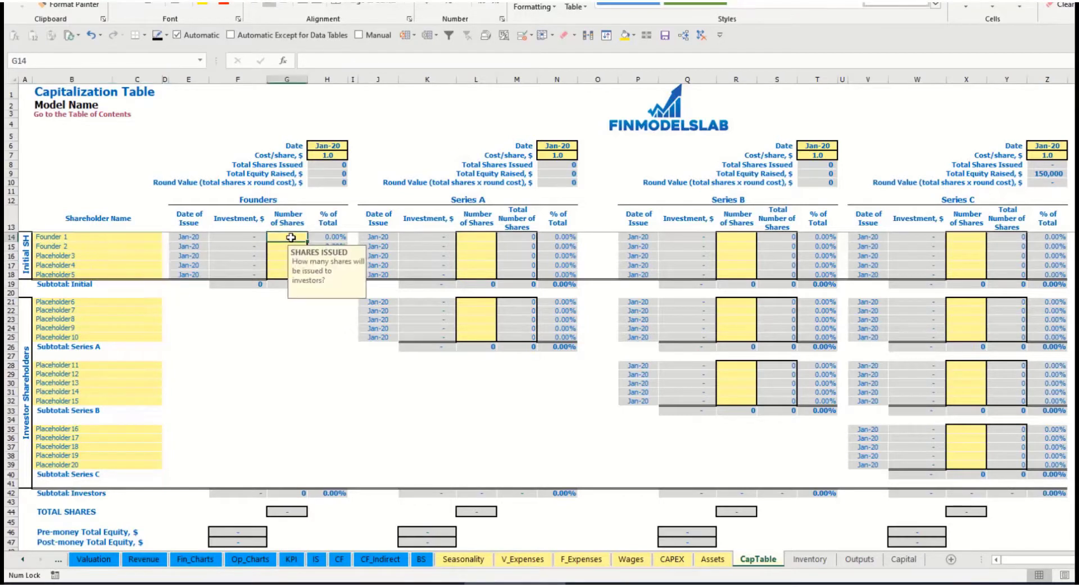
type("10000")
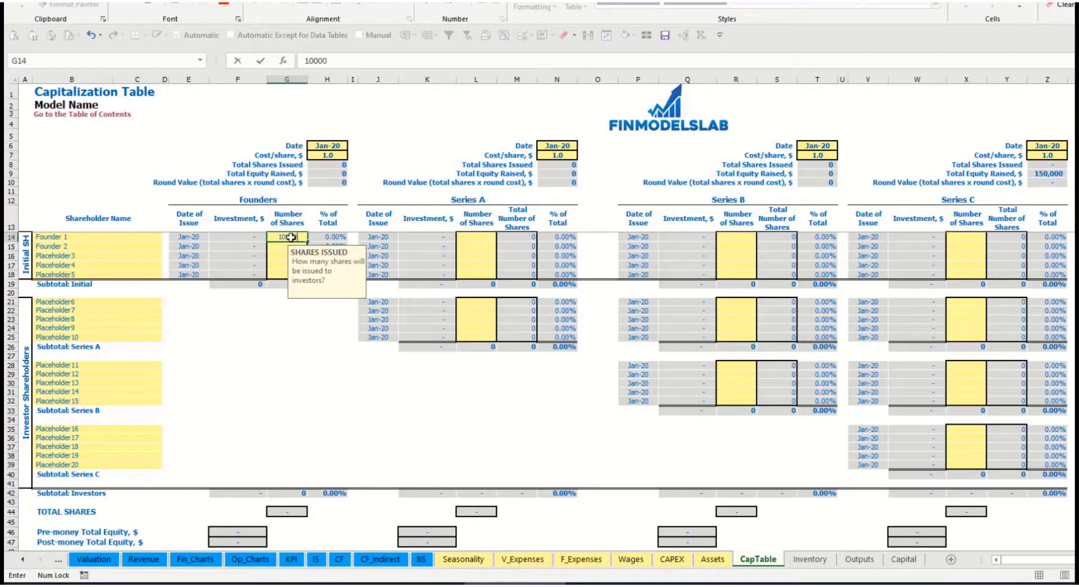
key("Return")
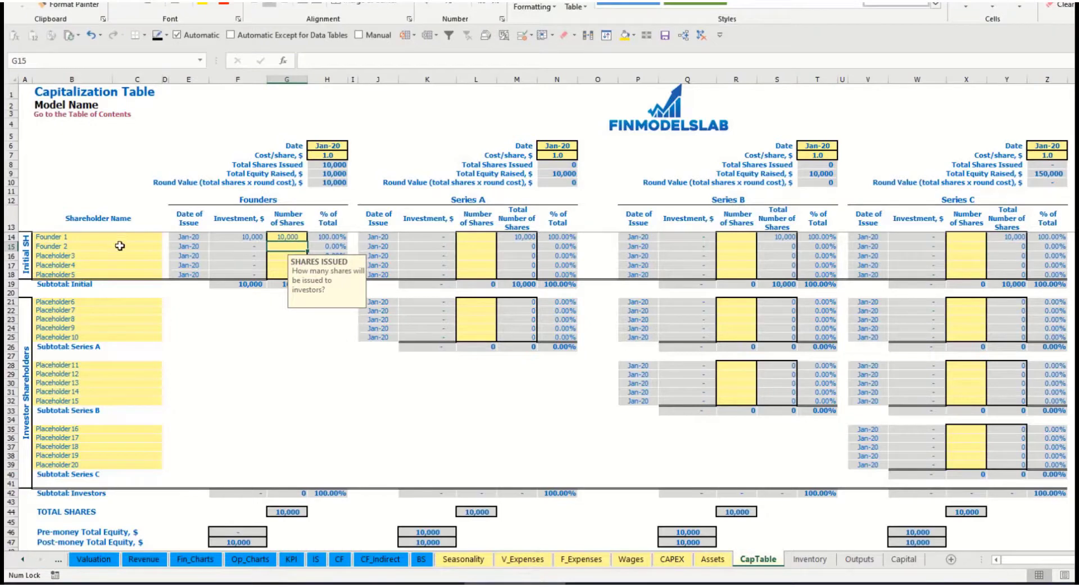
type("20000")
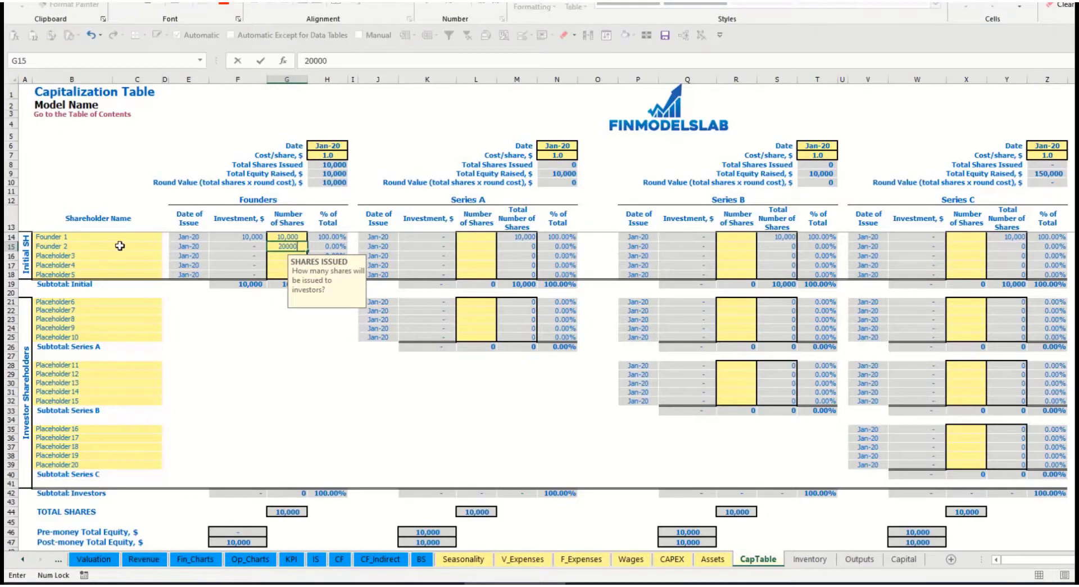
key("Return")
Set the Founders round's cost per share to $2 and its date to Feb-20
left_click(327, 148)
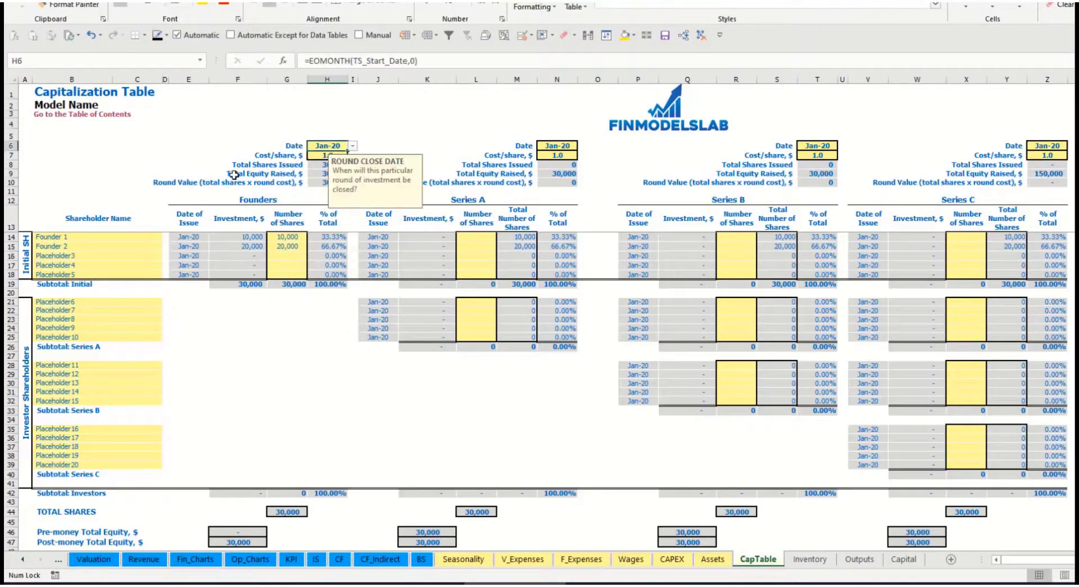
left_click(316, 158)
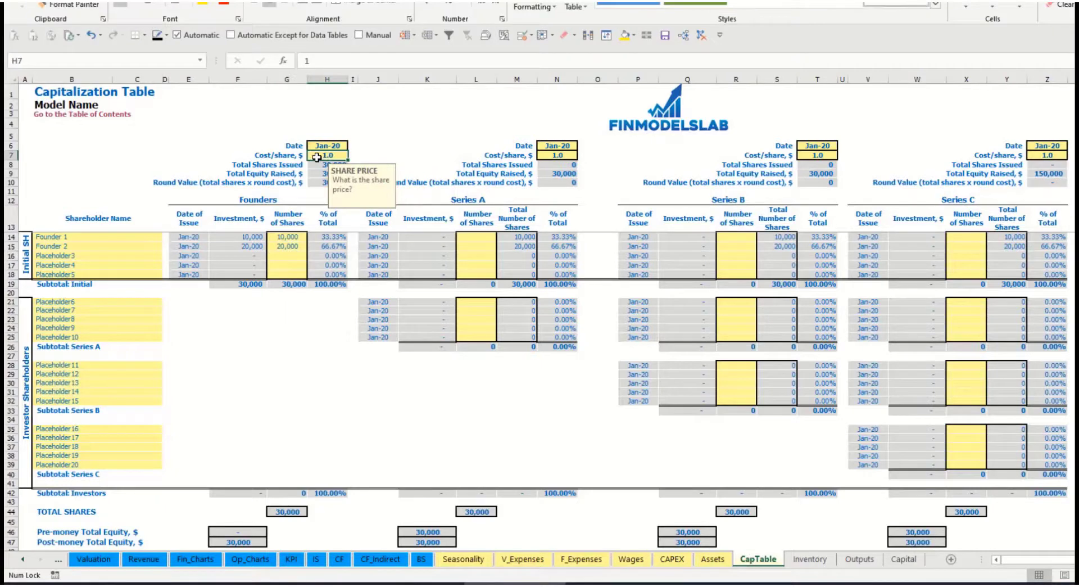
type("2")
left_click(324, 147)
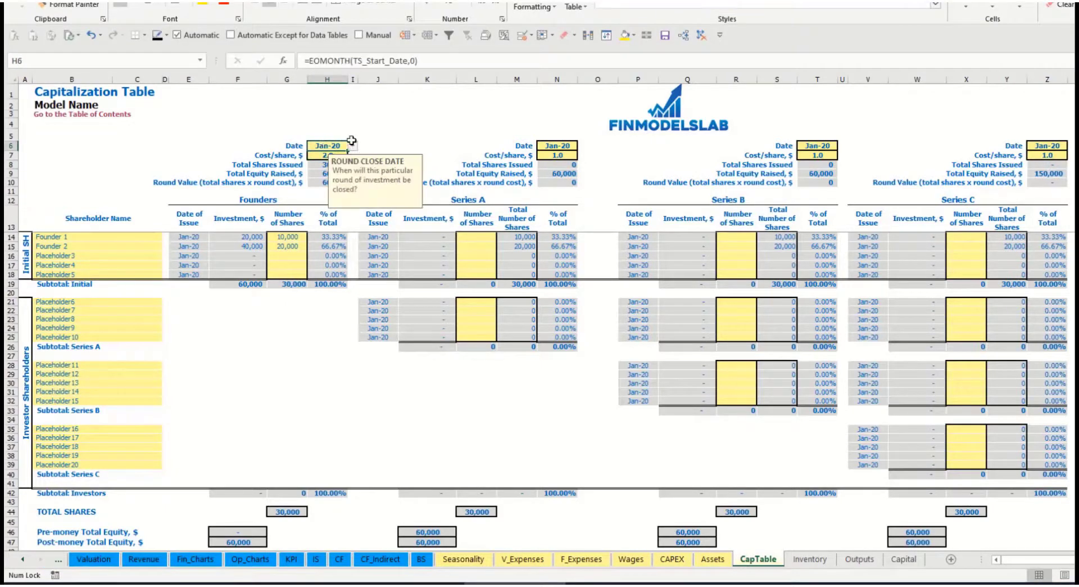
left_click(352, 145)
left_click(323, 160)
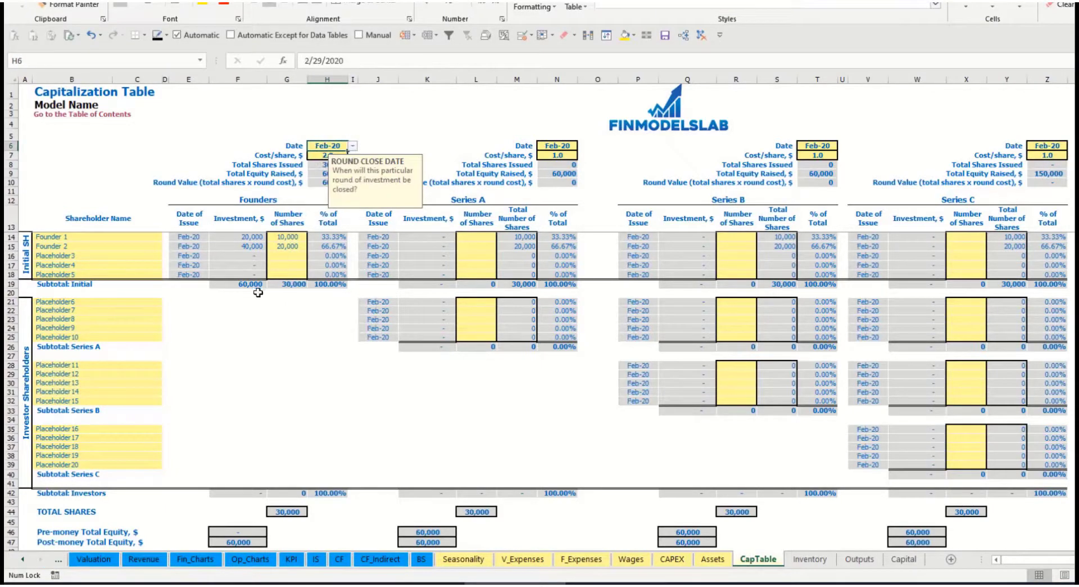
Examine the founders' investments, their subtotal, the post-money total equity and Founder 1's percentage of total shares
left_click(245, 237)
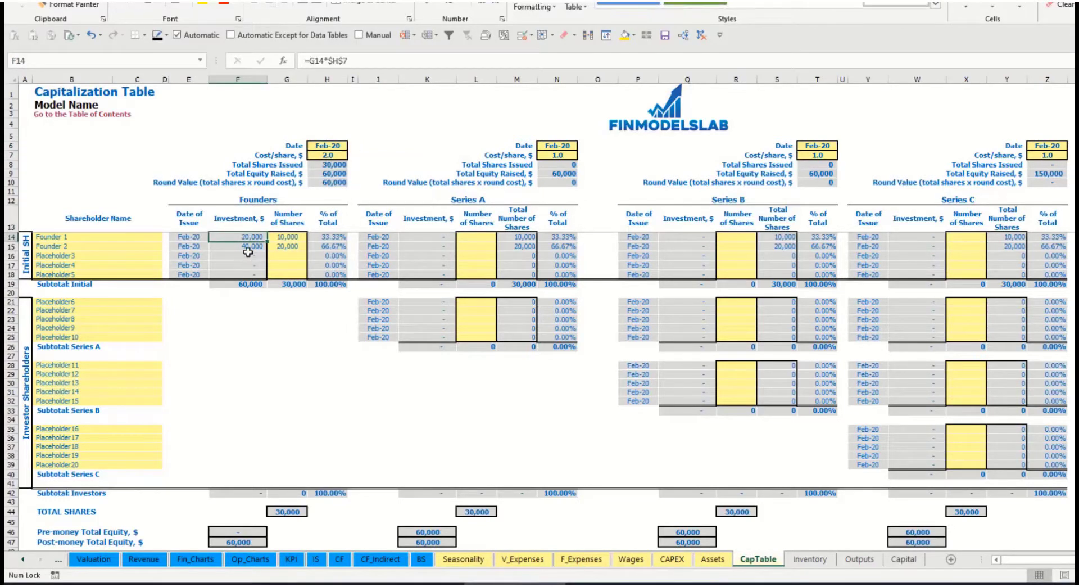
left_click(243, 248)
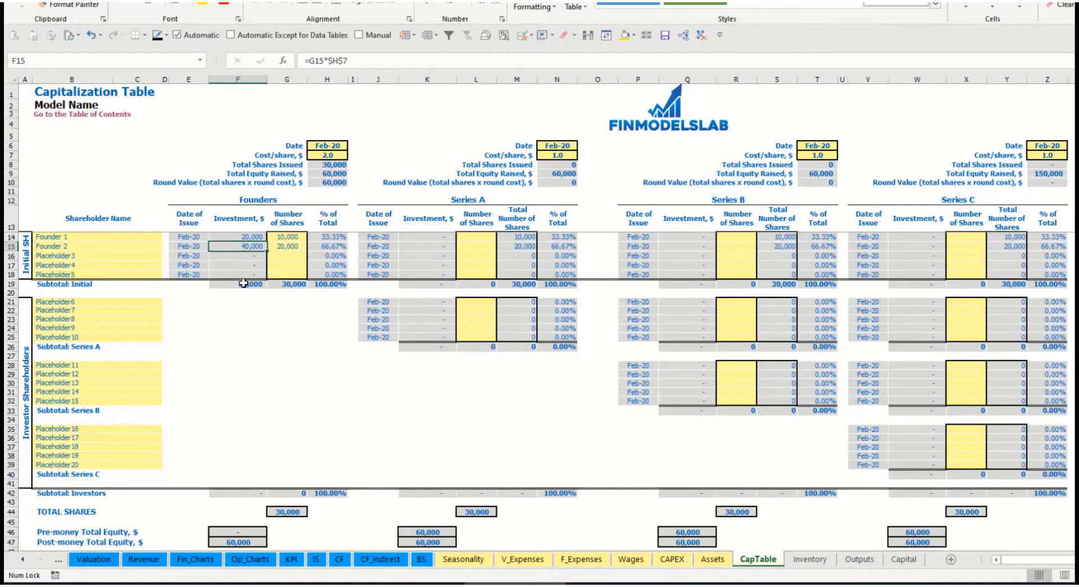
left_click(243, 283)
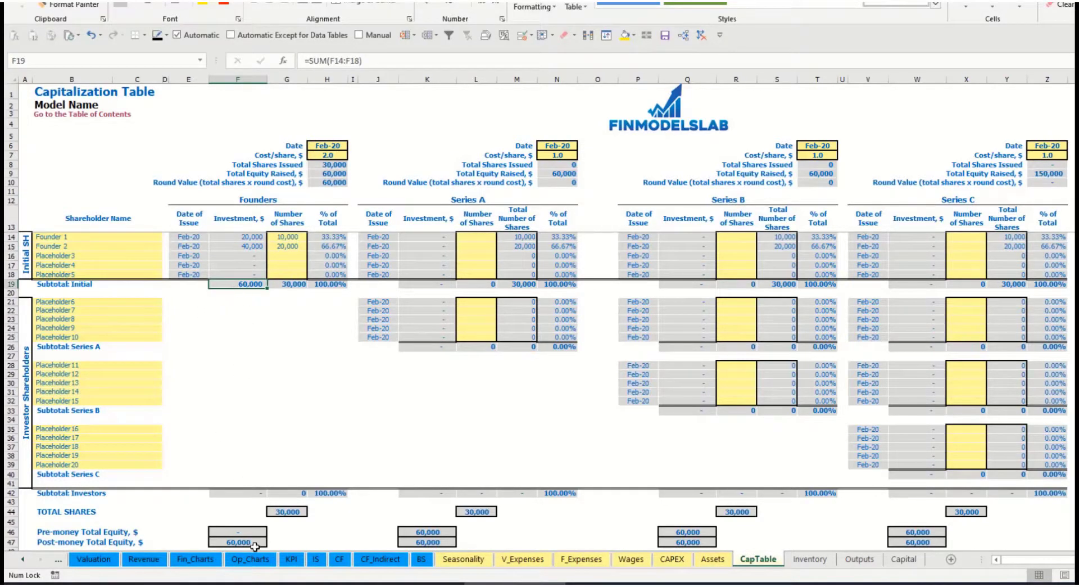
left_click(18, 543)
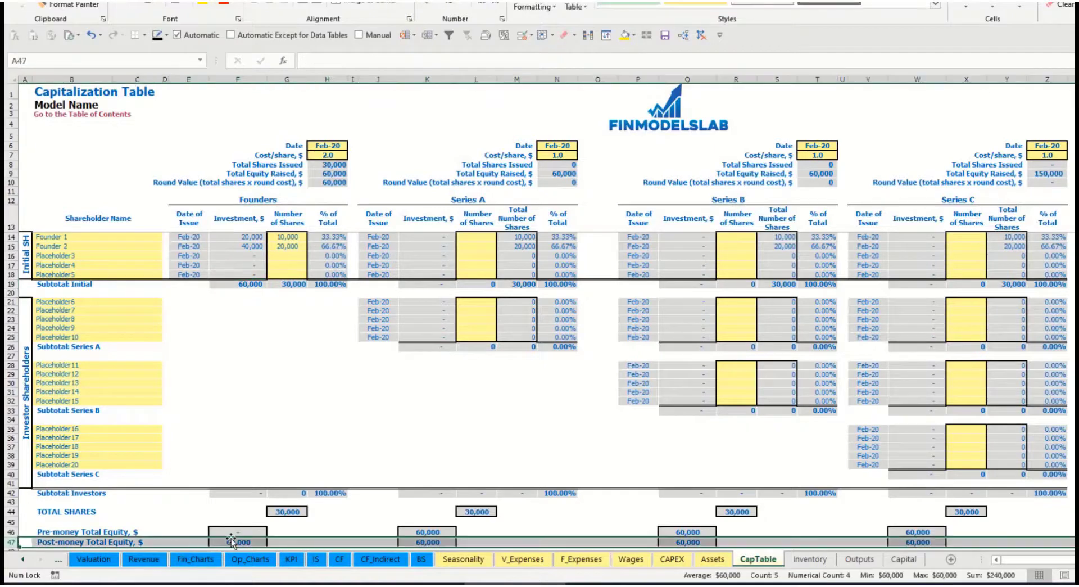
left_click(334, 239)
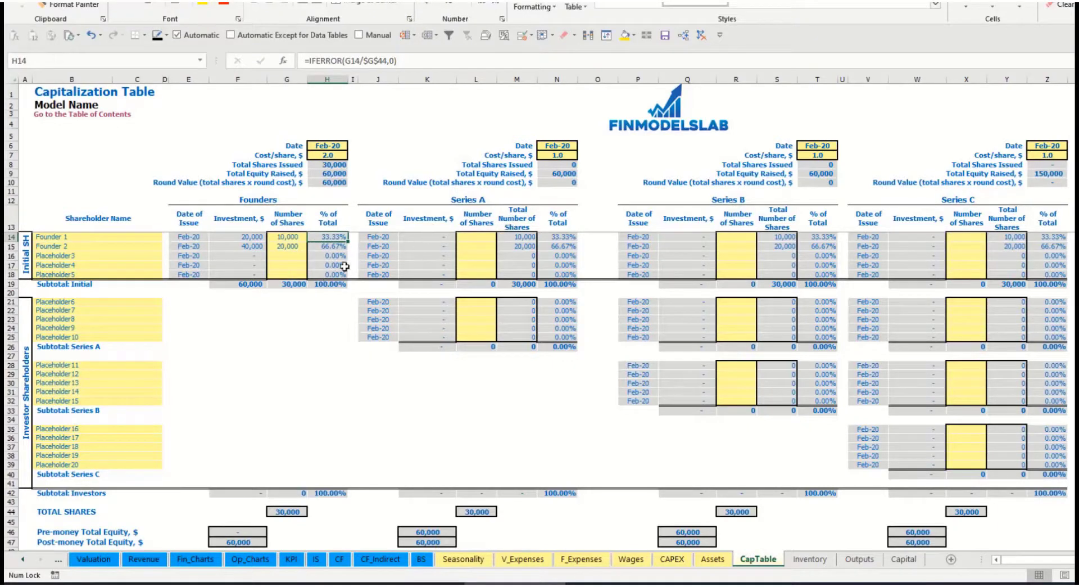
Rename the first Series A investor shareholder as "Investor 1"
left_click(133, 306)
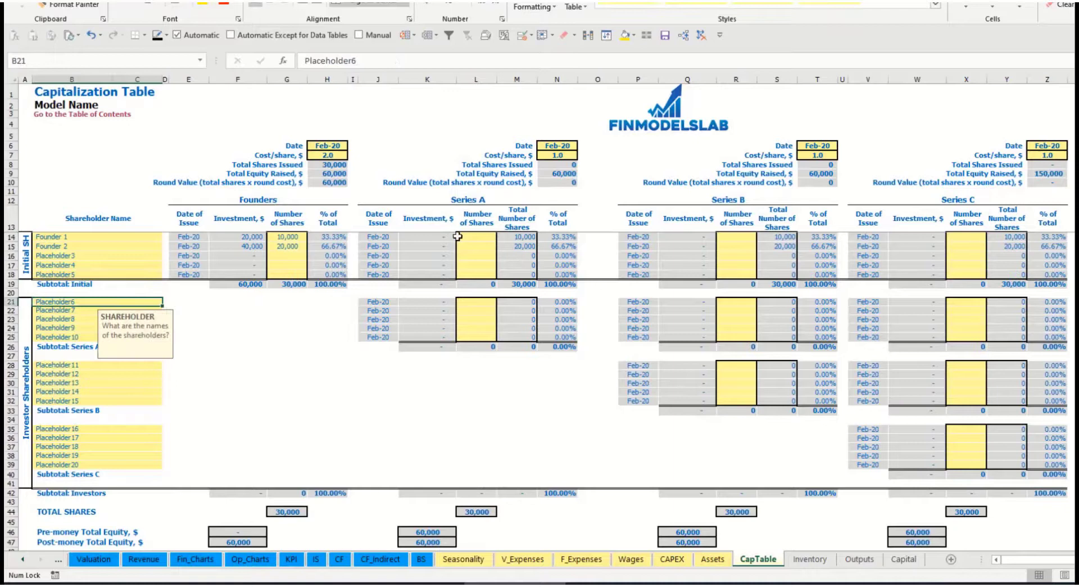
left_click(483, 200)
left_click(80, 304)
type("Inves")
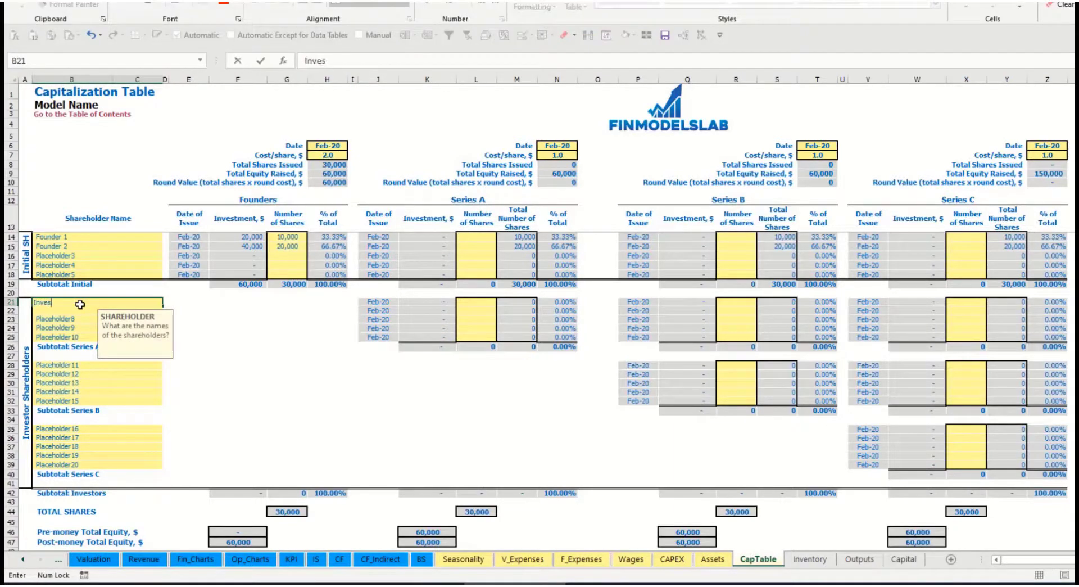
type("tor 1")
key("Return")
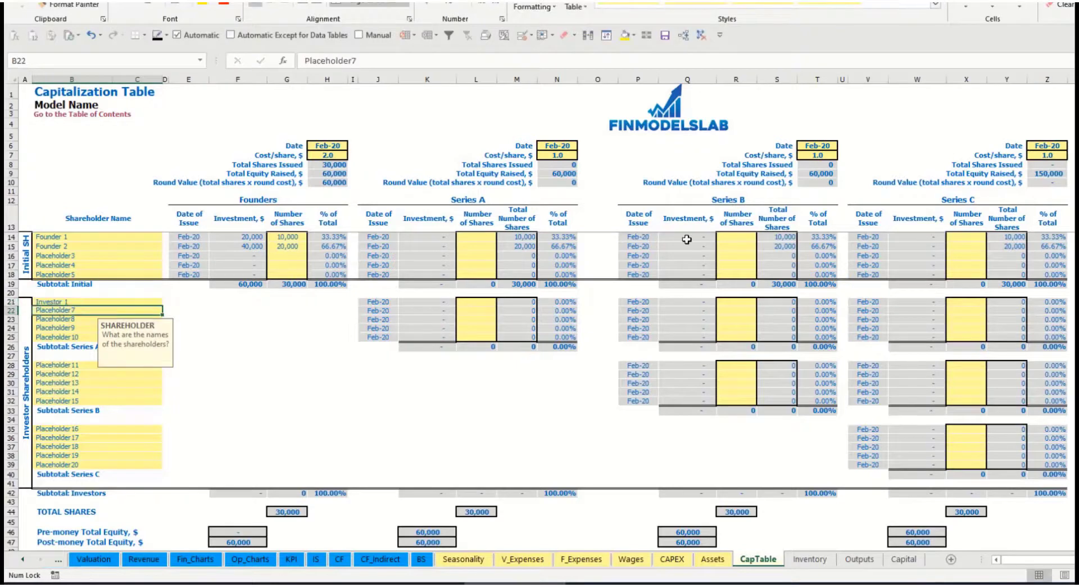
Set the Series A round's close date to May-20
left_click(564, 146)
left_click(583, 146)
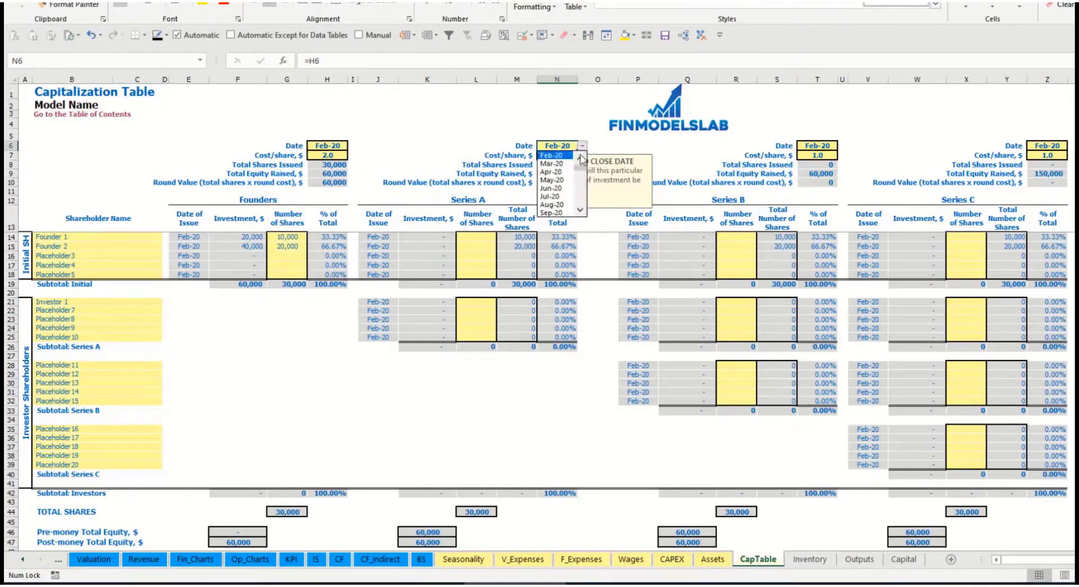
left_click(553, 180)
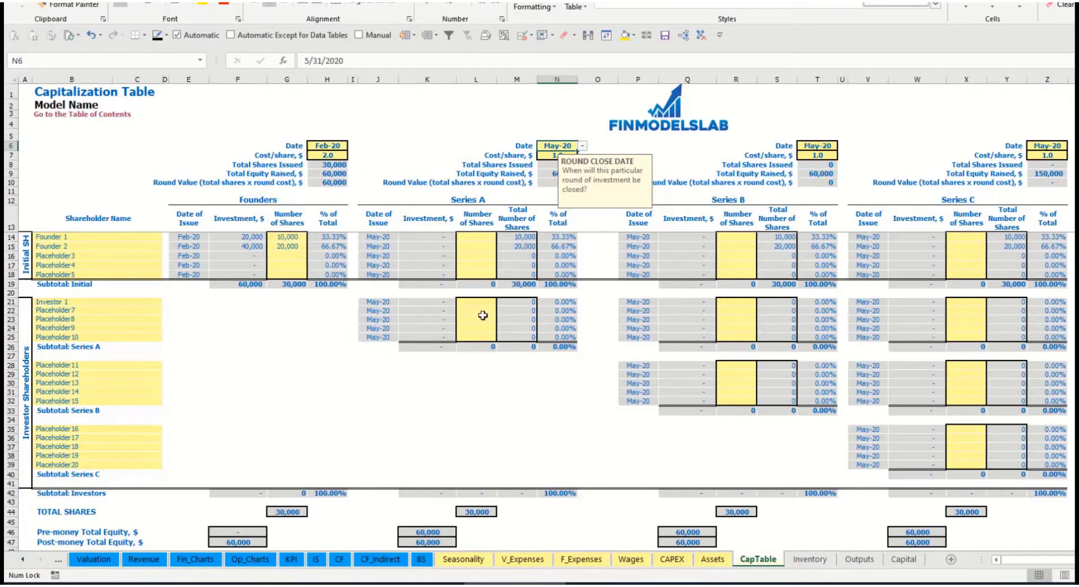
Set the Series A round's cost per share to $5 and issue 1,000 Series A shares to Investor 1
left_click(553, 154)
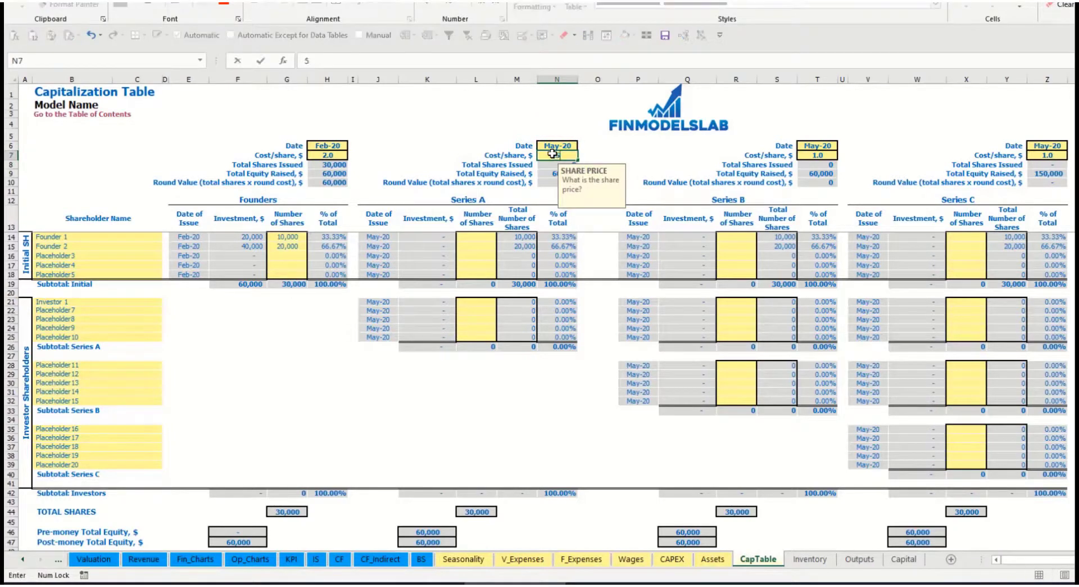
key("Return")
left_click(477, 300)
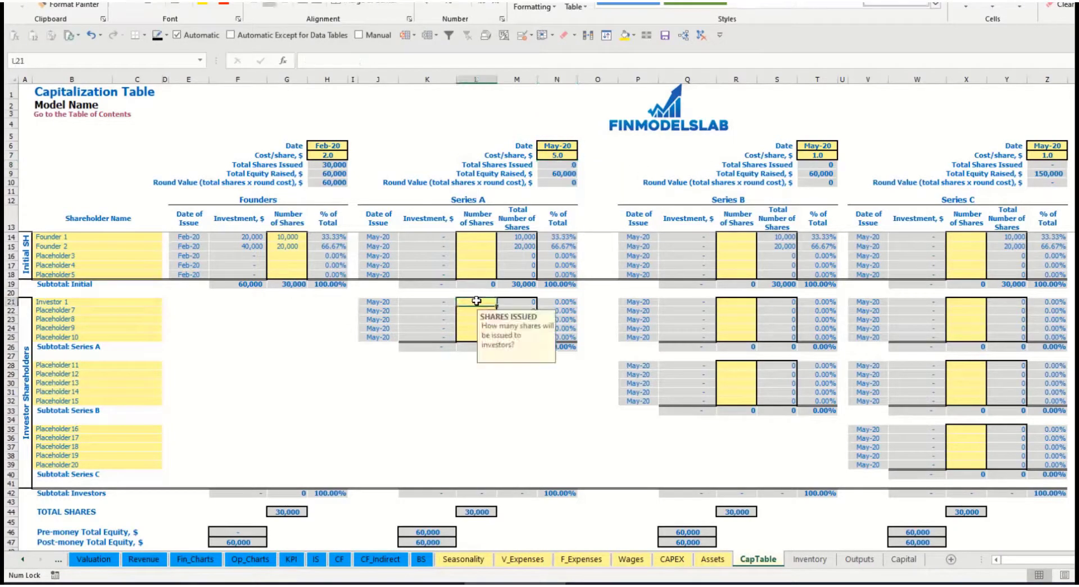
type("1000")
key("Return")
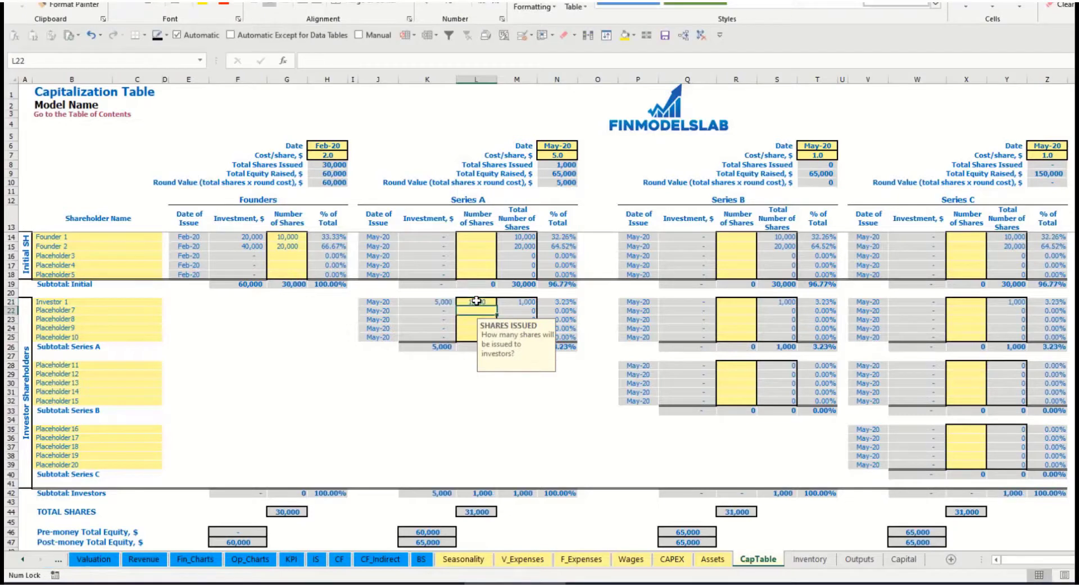
Examine Investor 1's Series A investment, the round's pre-money and post-money total equity, and the investor's and founders' percentages of total shares
left_click(431, 388)
left_click(436, 303)
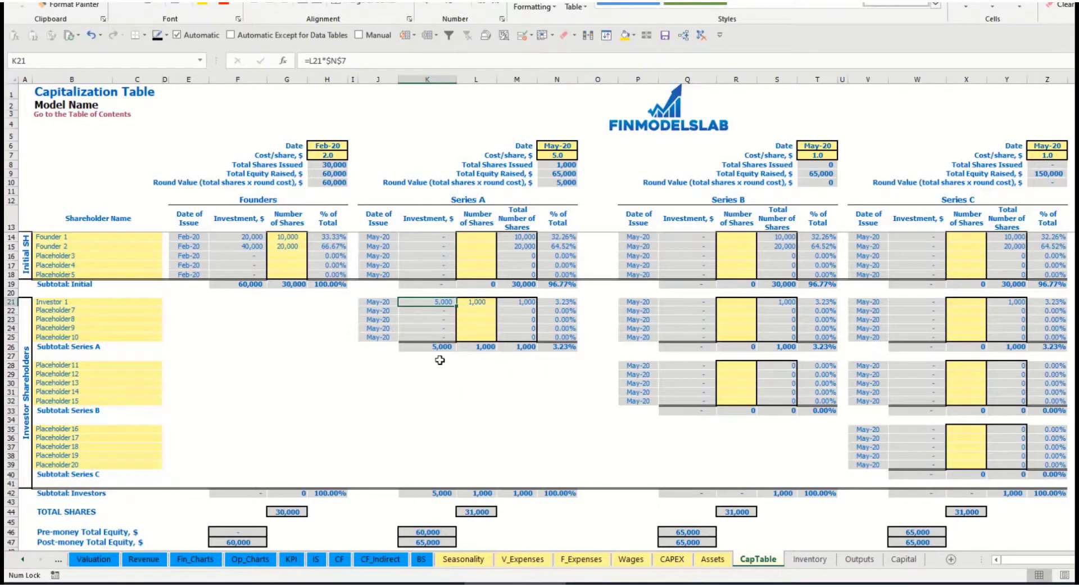
left_click(420, 531)
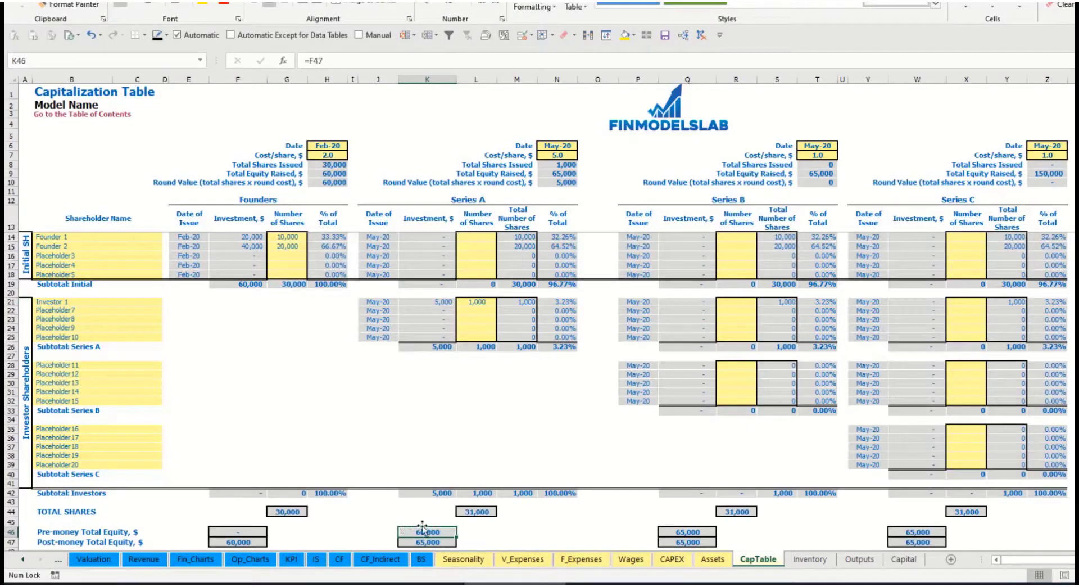
key("Down")
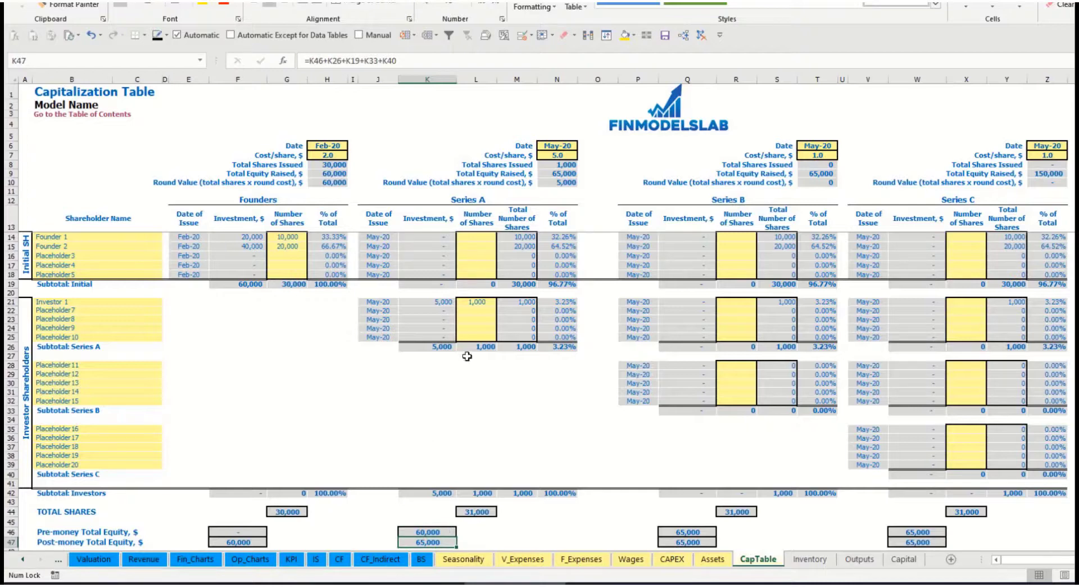
left_click(553, 302)
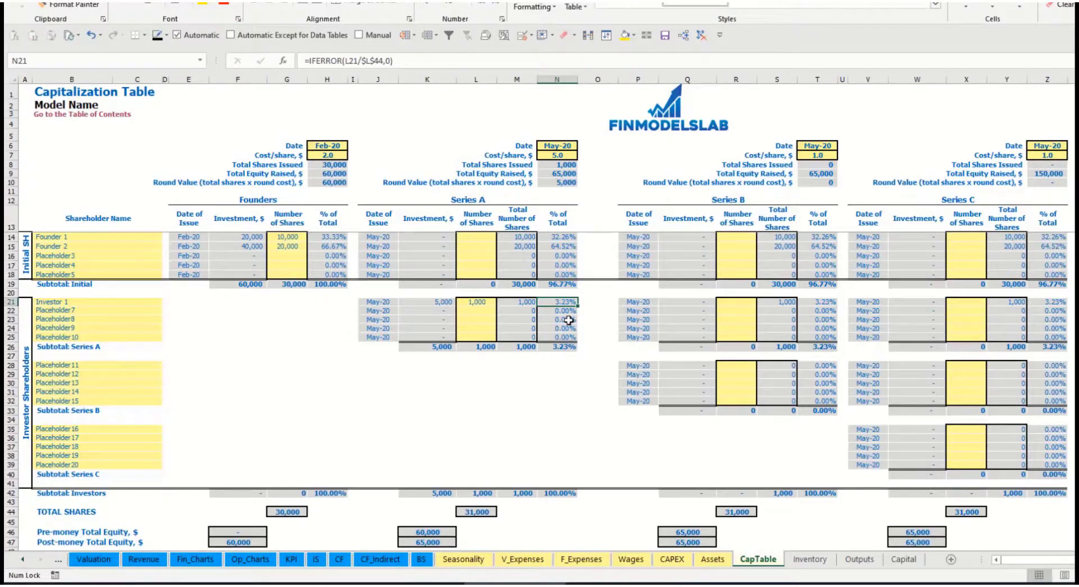
left_click_drag(123, 236, 131, 248)
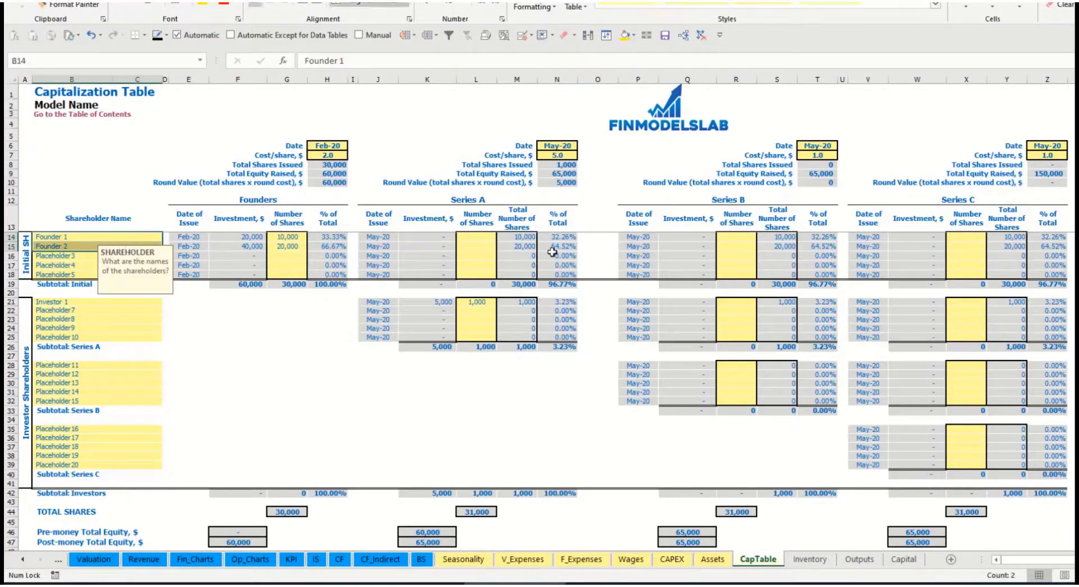
left_click_drag(564, 236, 565, 246)
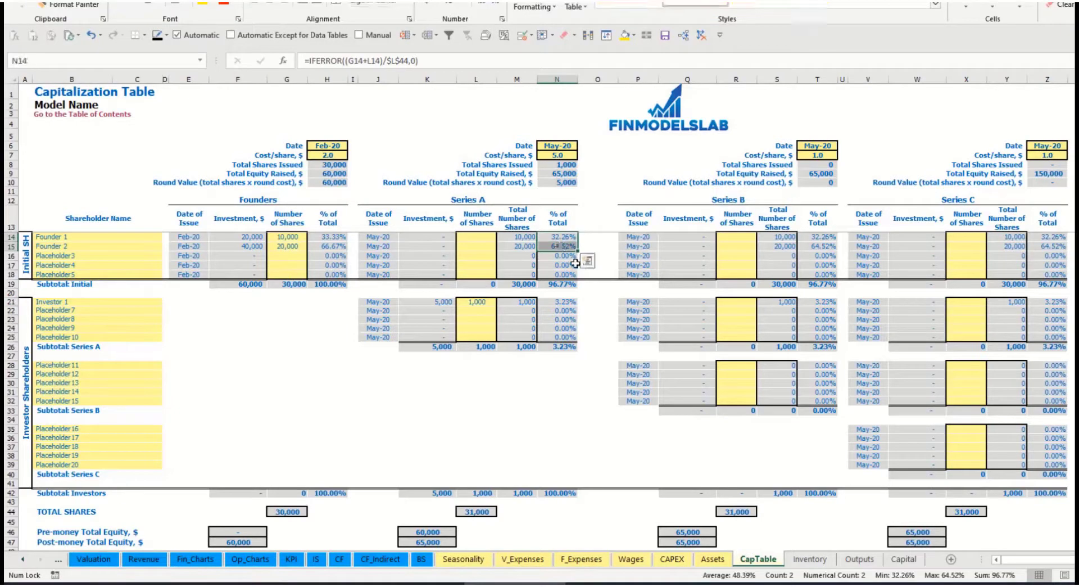
key("shift+Up")
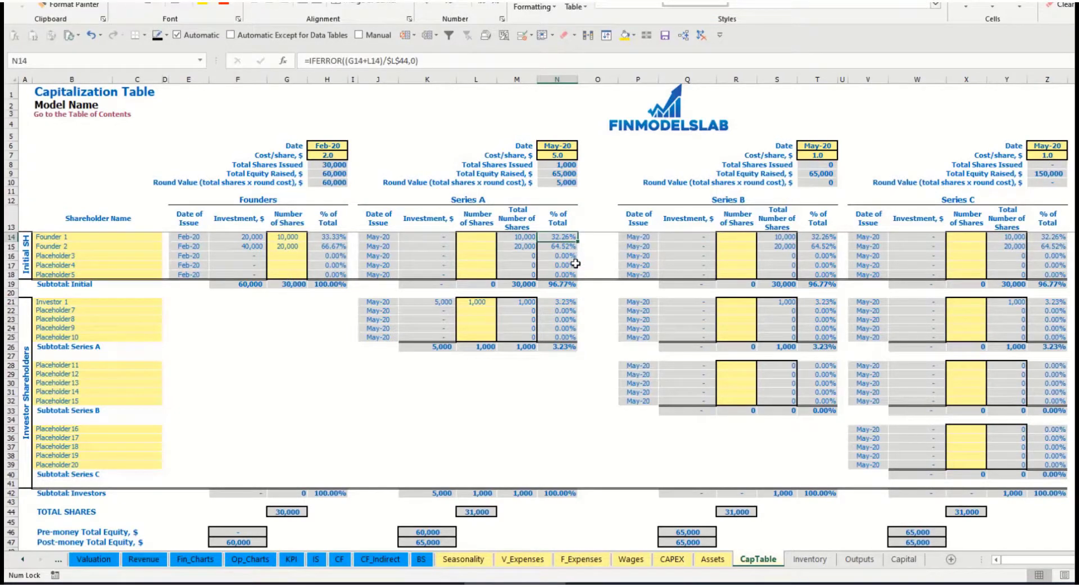
key("Down")
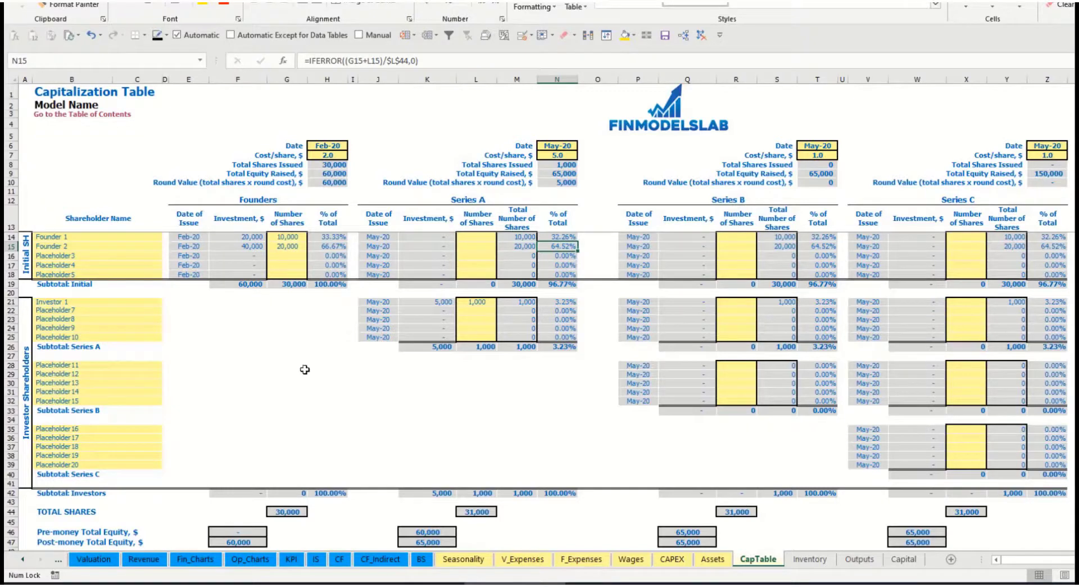
Review the shareholder name inputs for Series B and Series C and the Series A share-count inputs
left_click(109, 373)
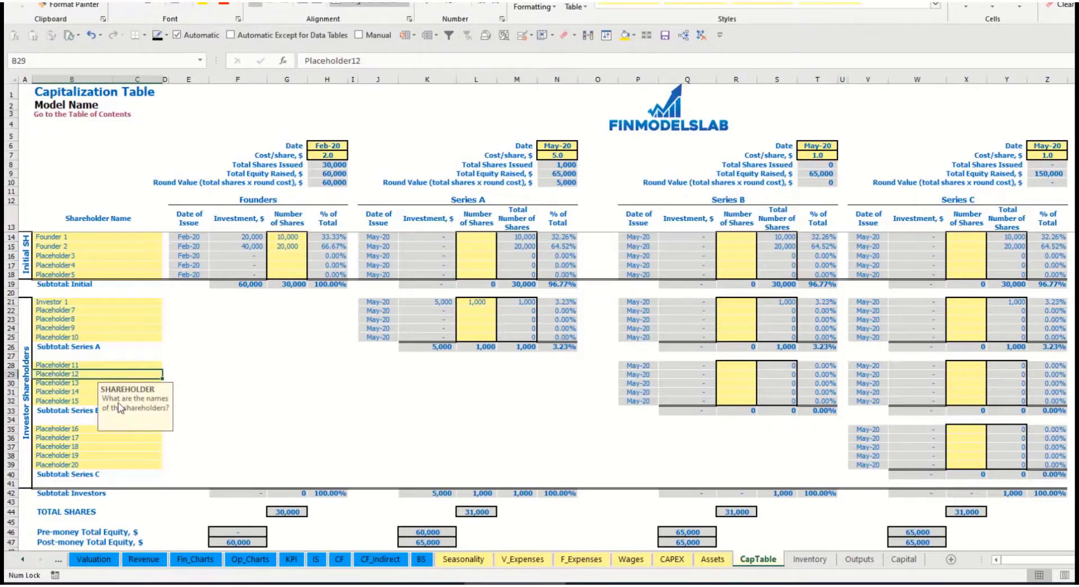
left_click(97, 429)
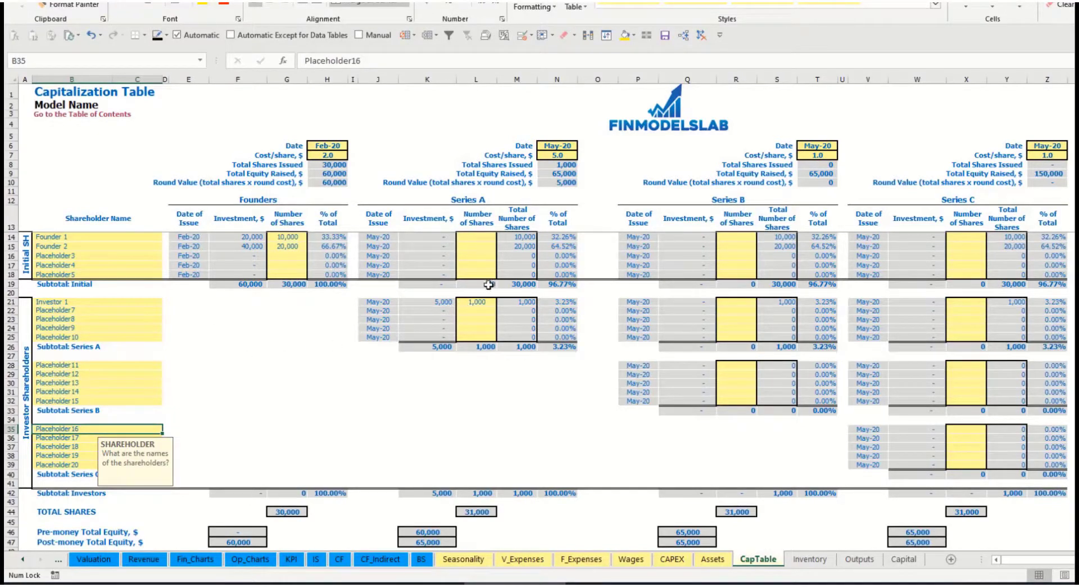
left_click(481, 303)
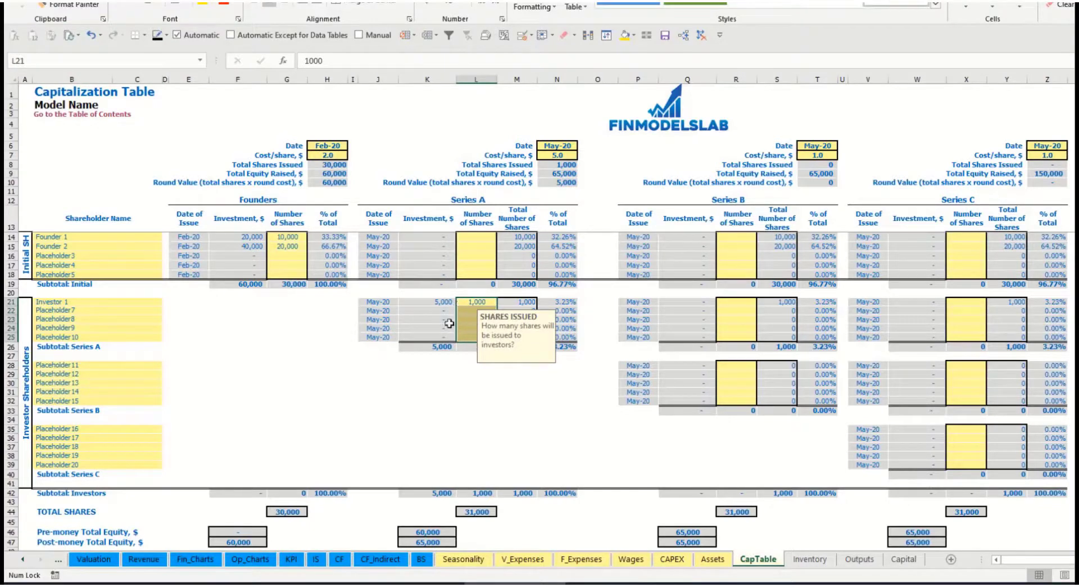
left_click(492, 384)
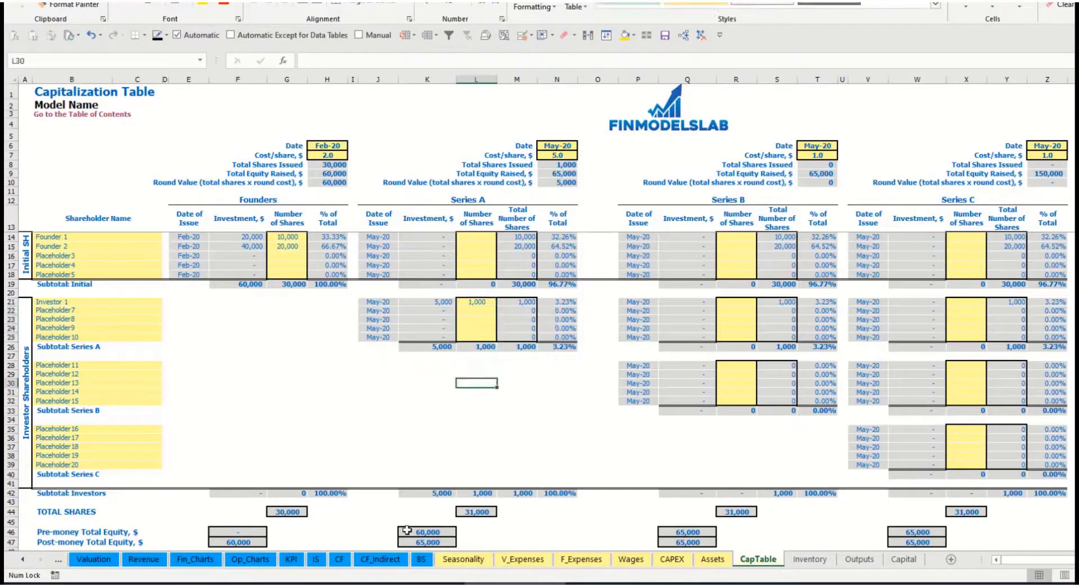
Examine the ordinary equity raisings in the cash flow statement and the ordinary equity line in the balance sheet
left_click(339, 560)
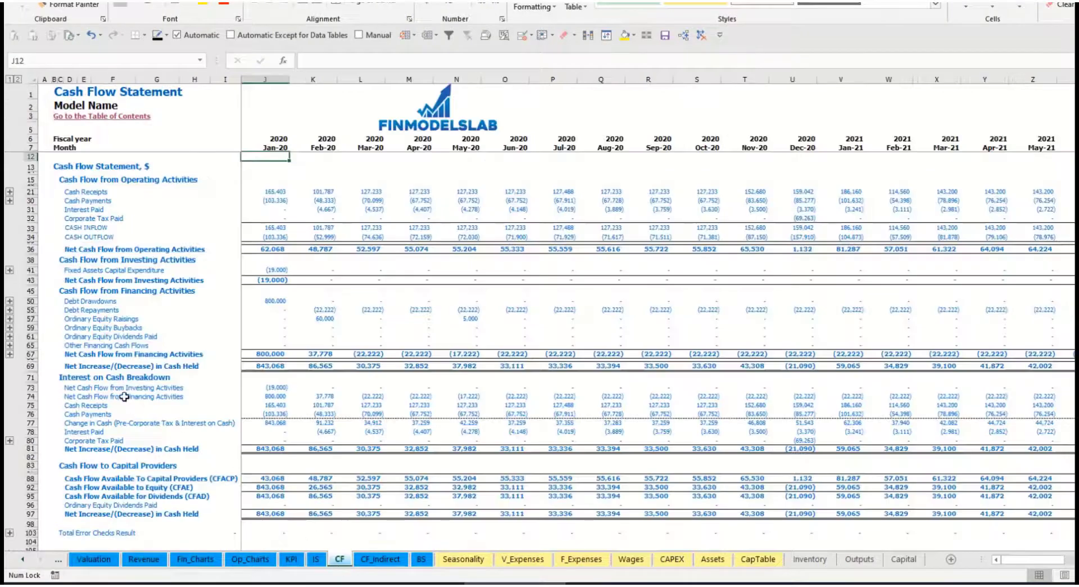
left_click(29, 319)
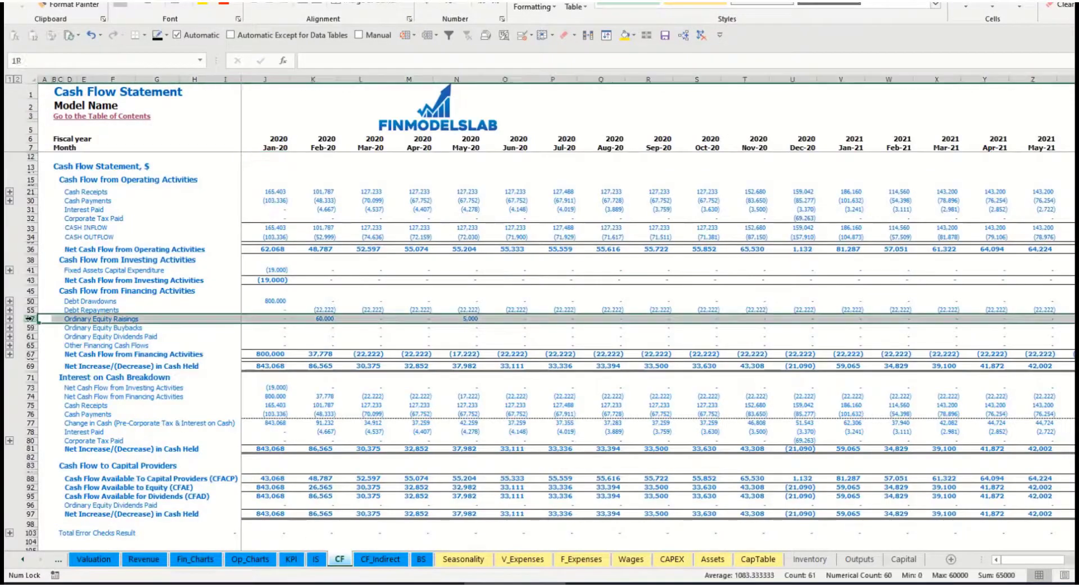
left_click(325, 319)
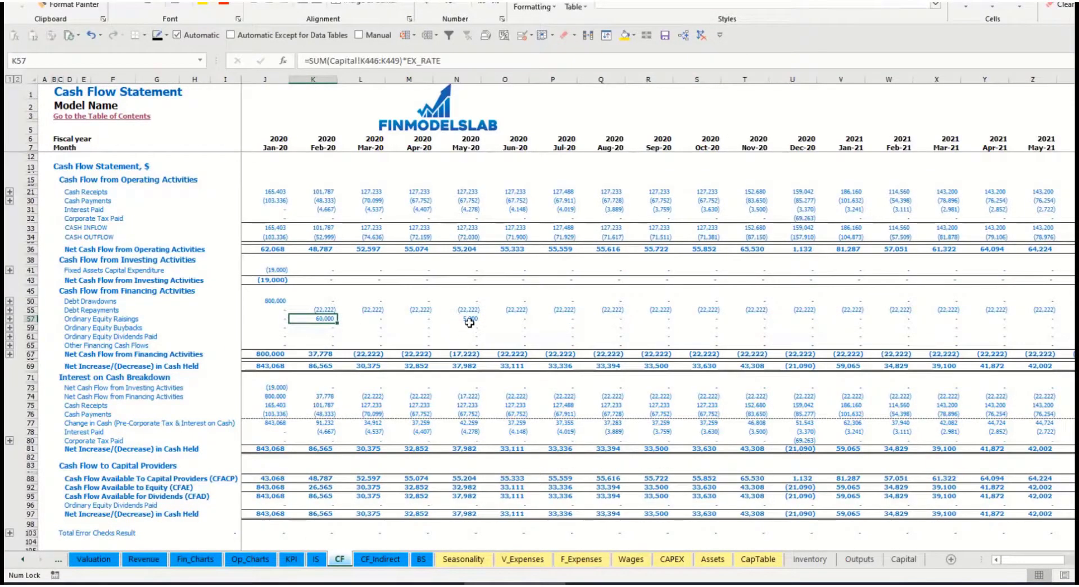
left_click(422, 560)
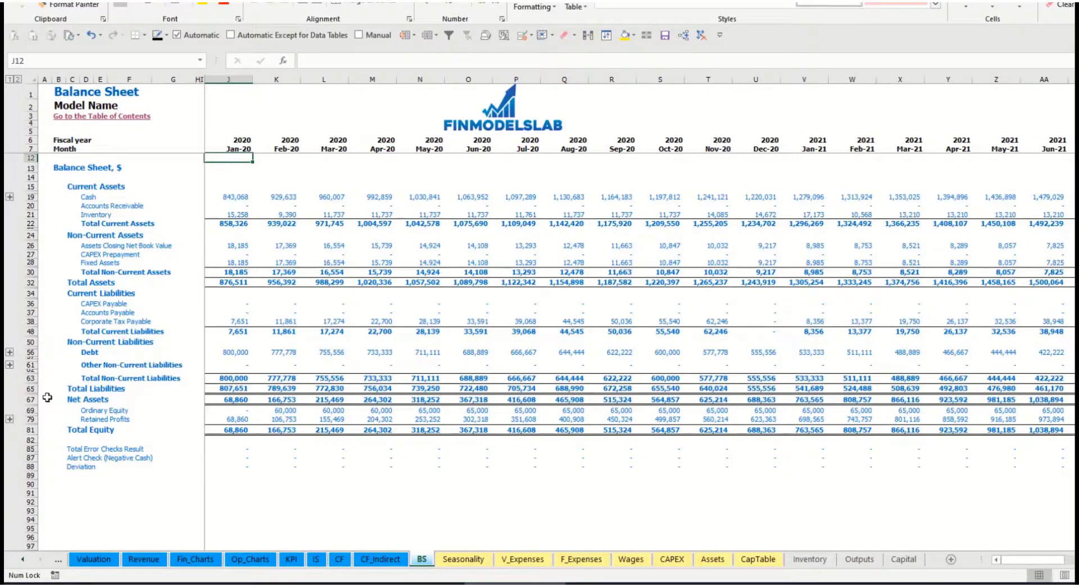
left_click(31, 411)
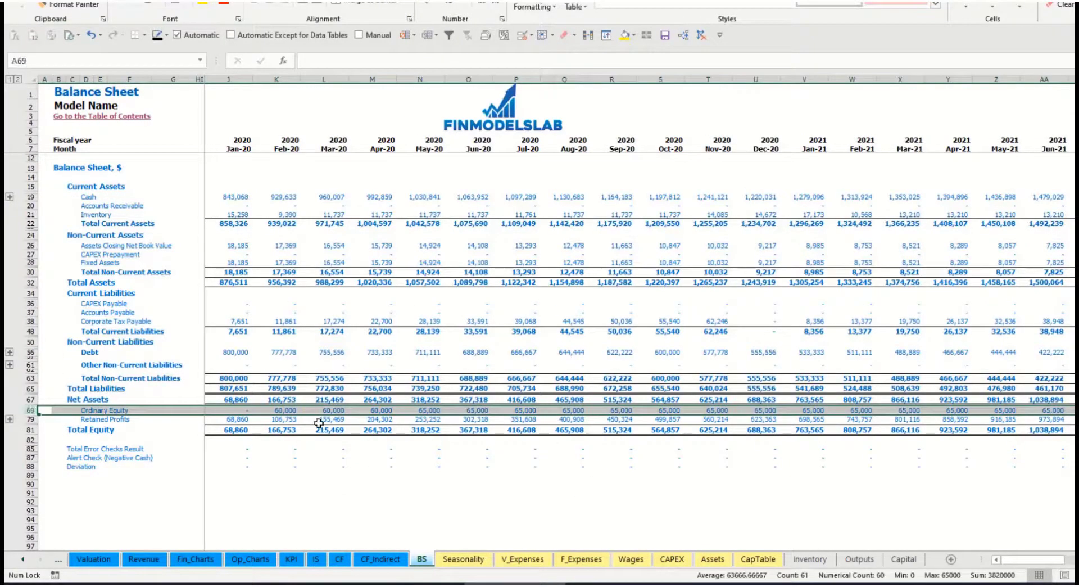